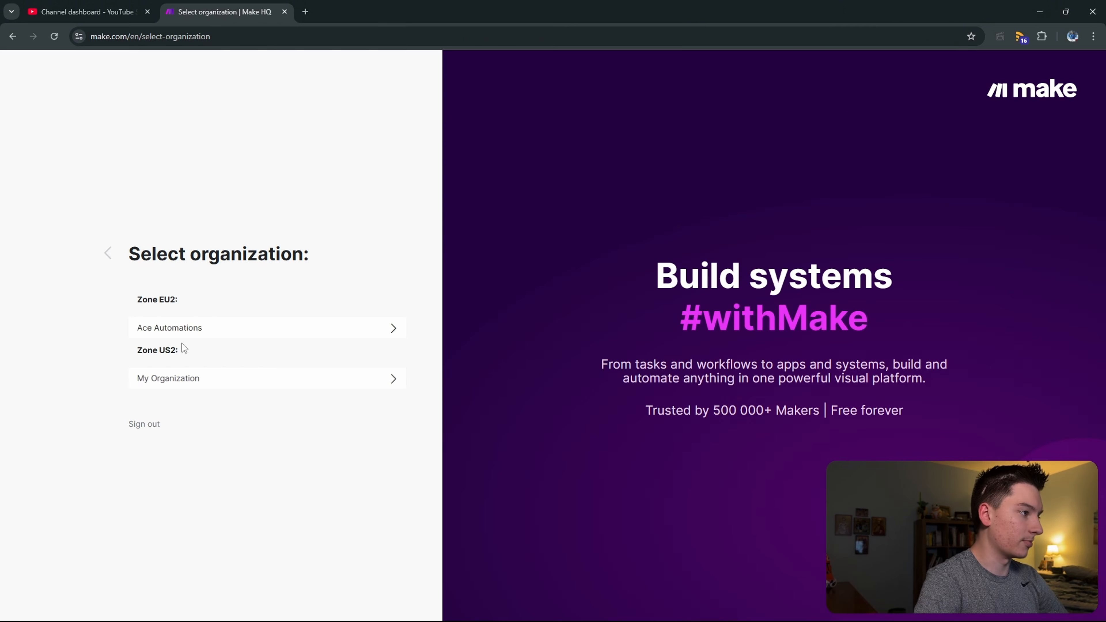
Step: Open the Ace Automations organization's scenarios and create a new scenario
click(186, 328)
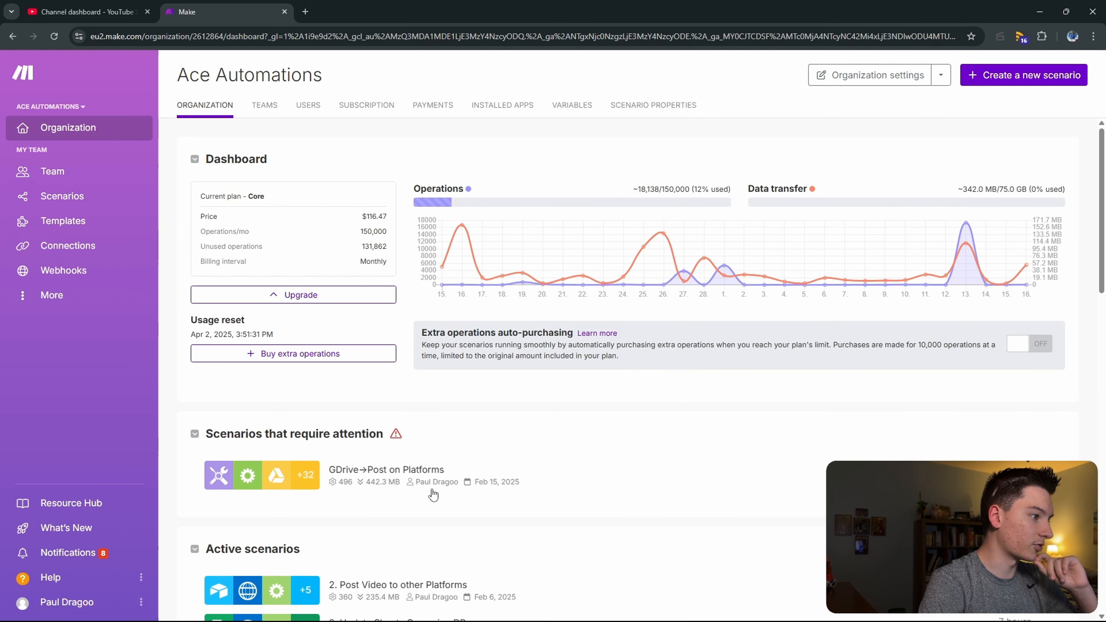
click(80, 196)
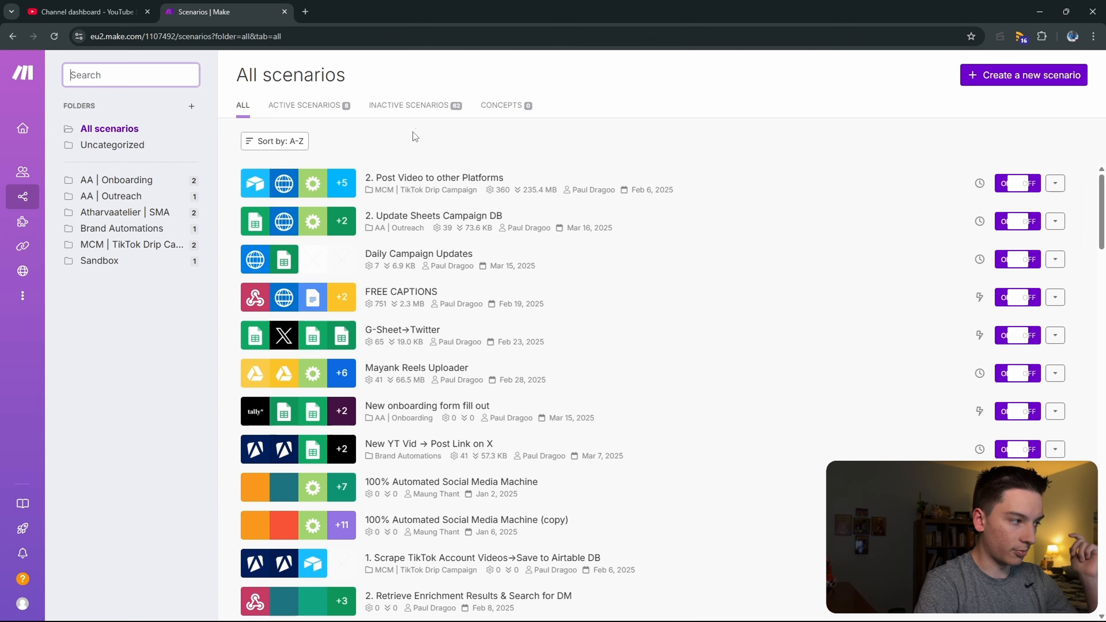
click(191, 106)
click(640, 199)
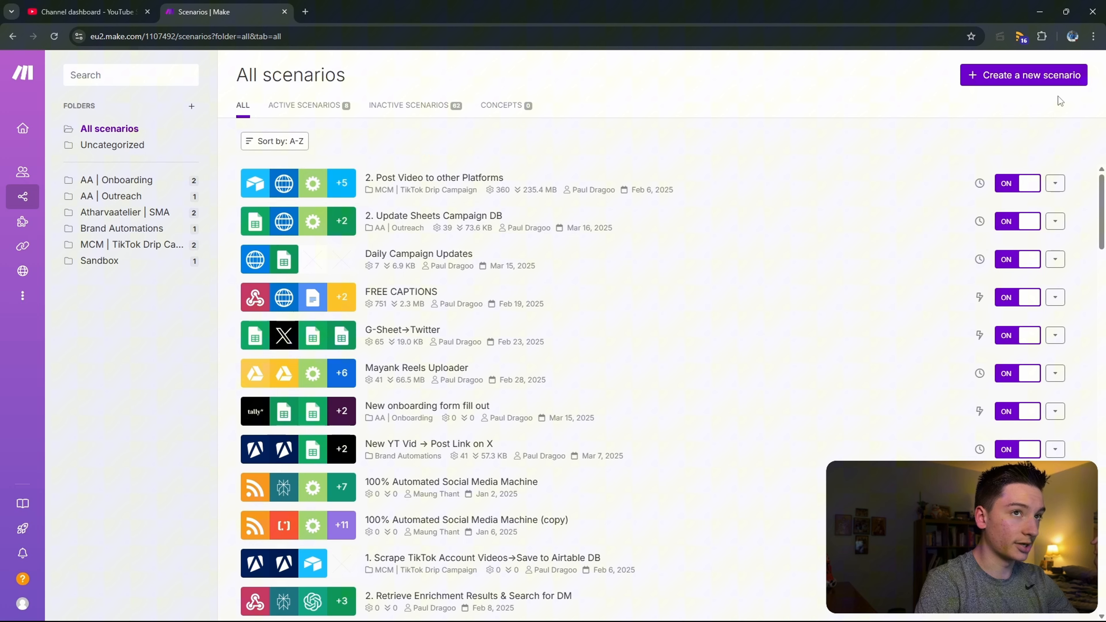
click(1063, 79)
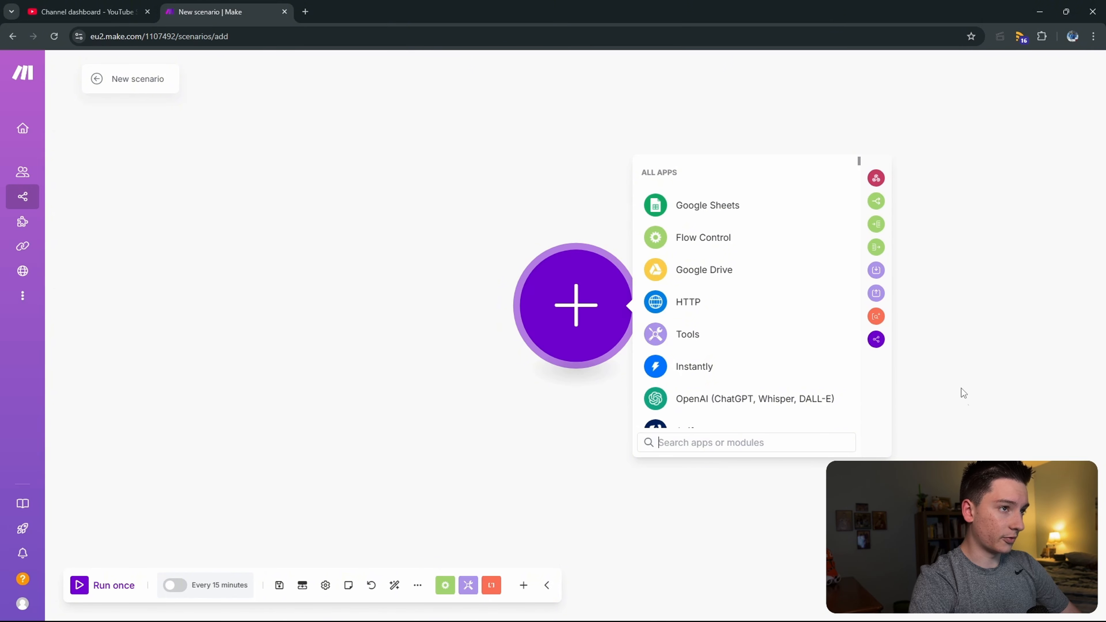
mouse_move(669, 611)
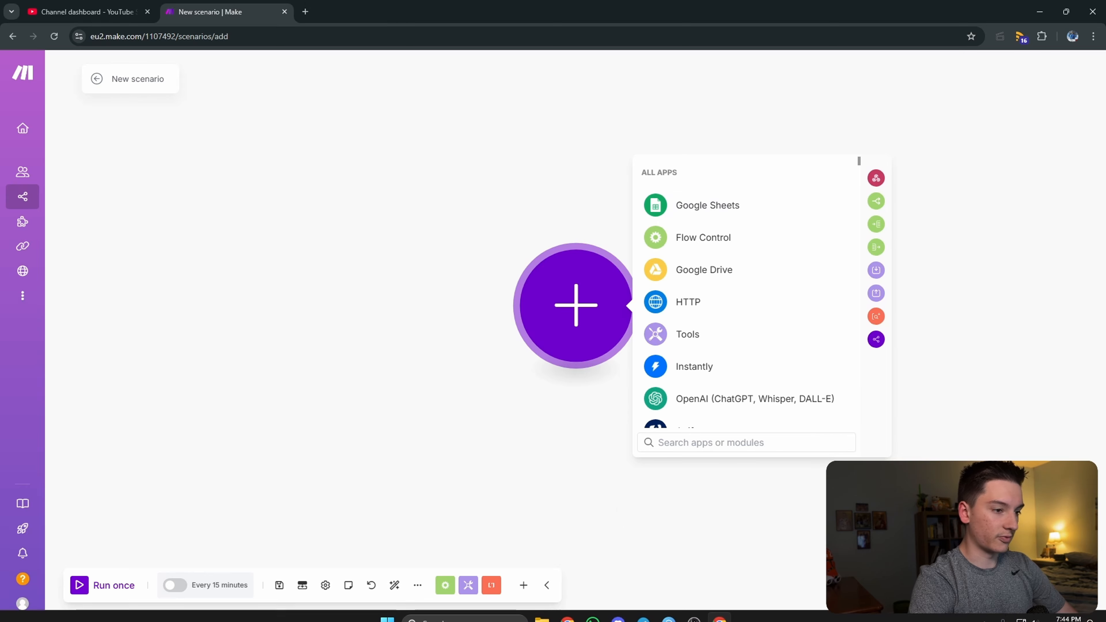
click(694, 608)
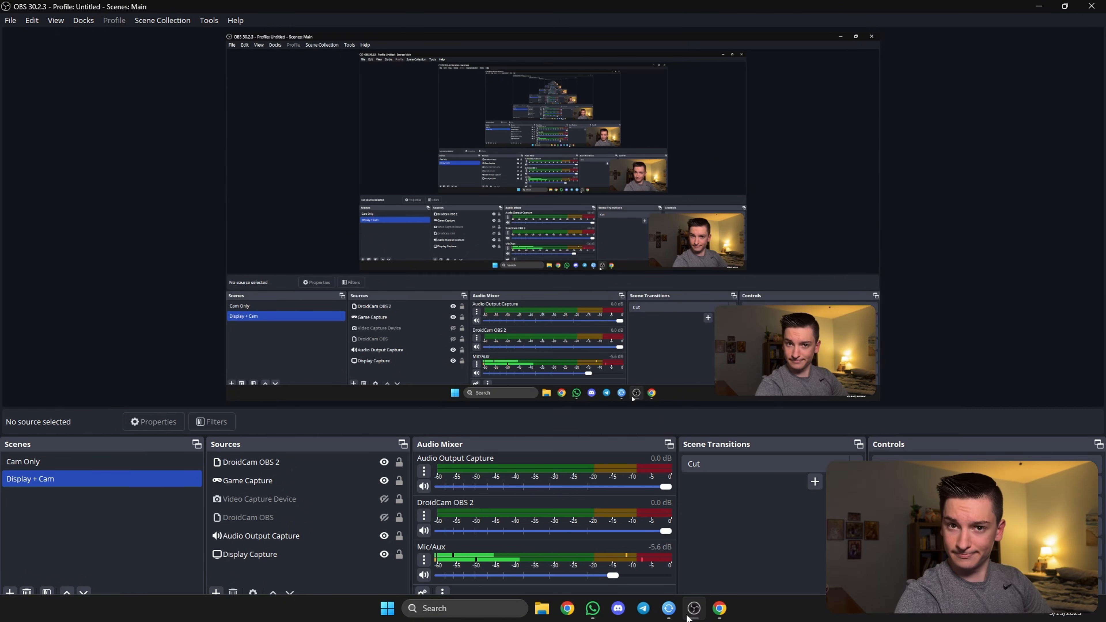
click(1038, 6)
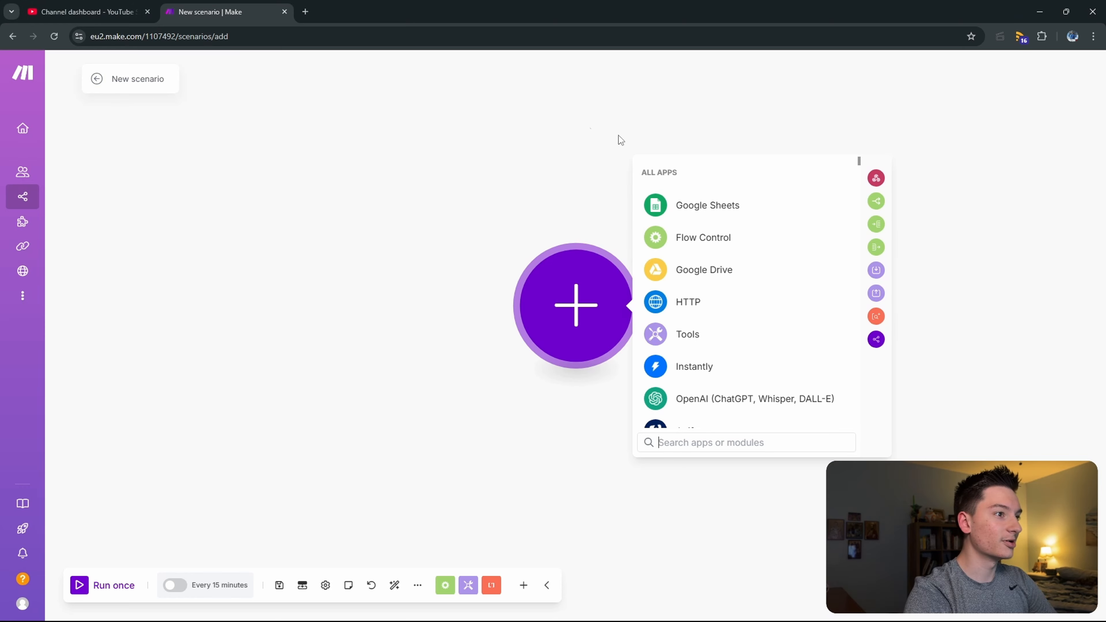
Step: Choose Google Drive as the scenario's first app, and open Google Drive in a new browser tab under the other Google account
click(711, 276)
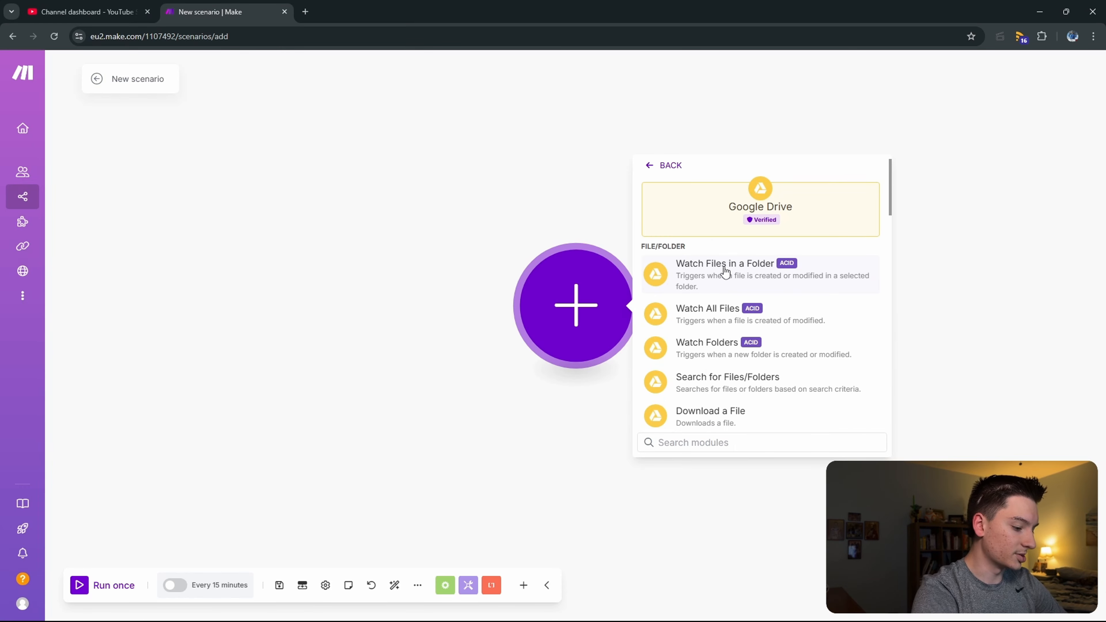
key(ctrl+t)
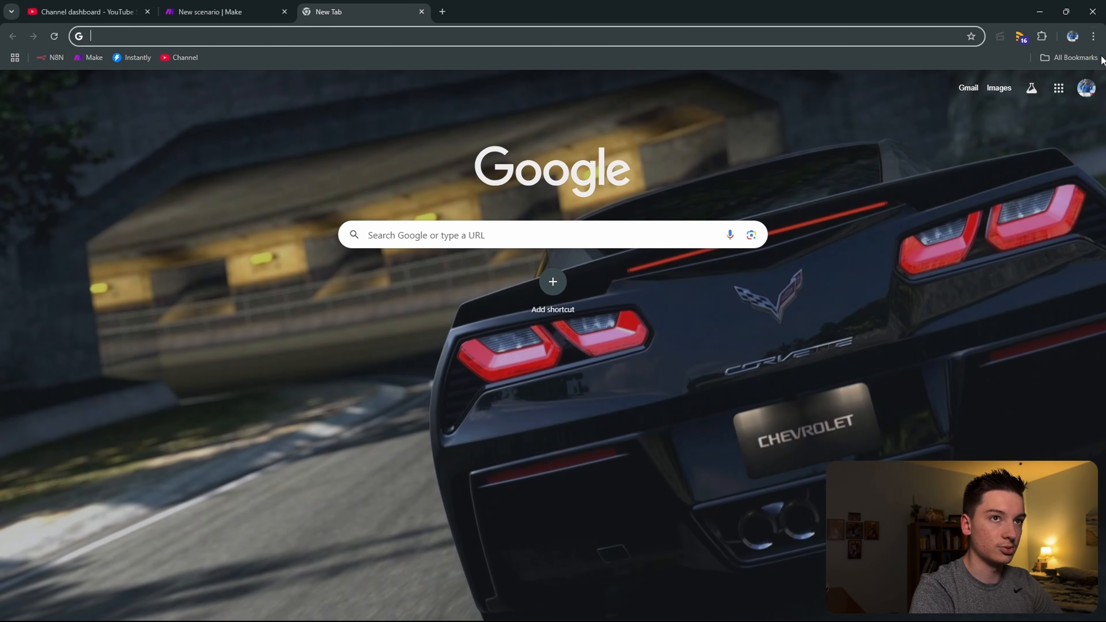
click(1094, 98)
click(958, 330)
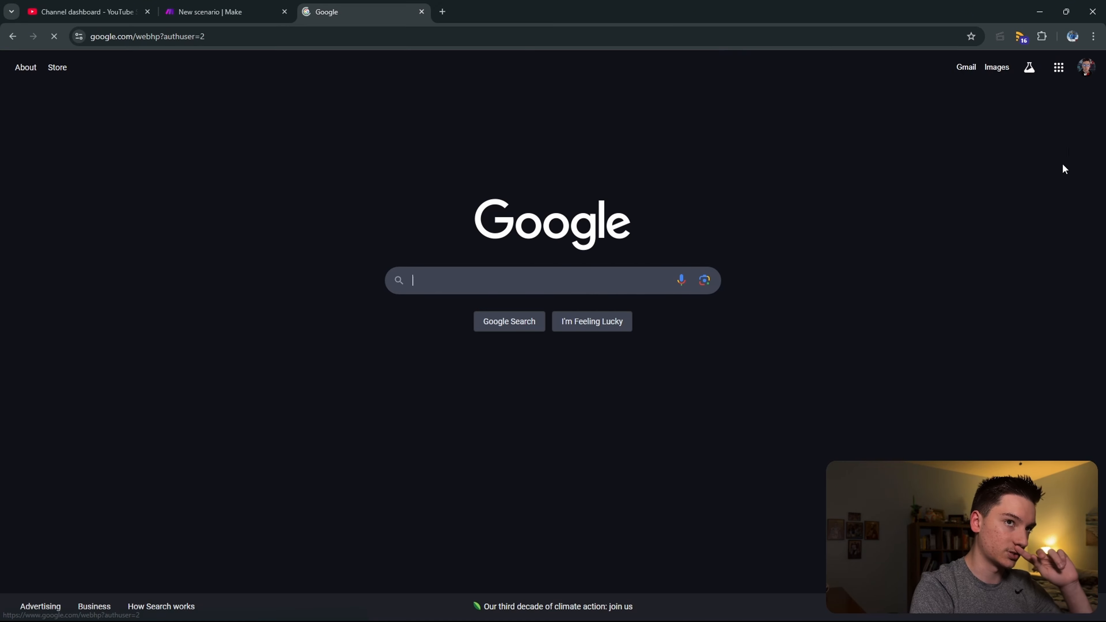
click(1059, 67)
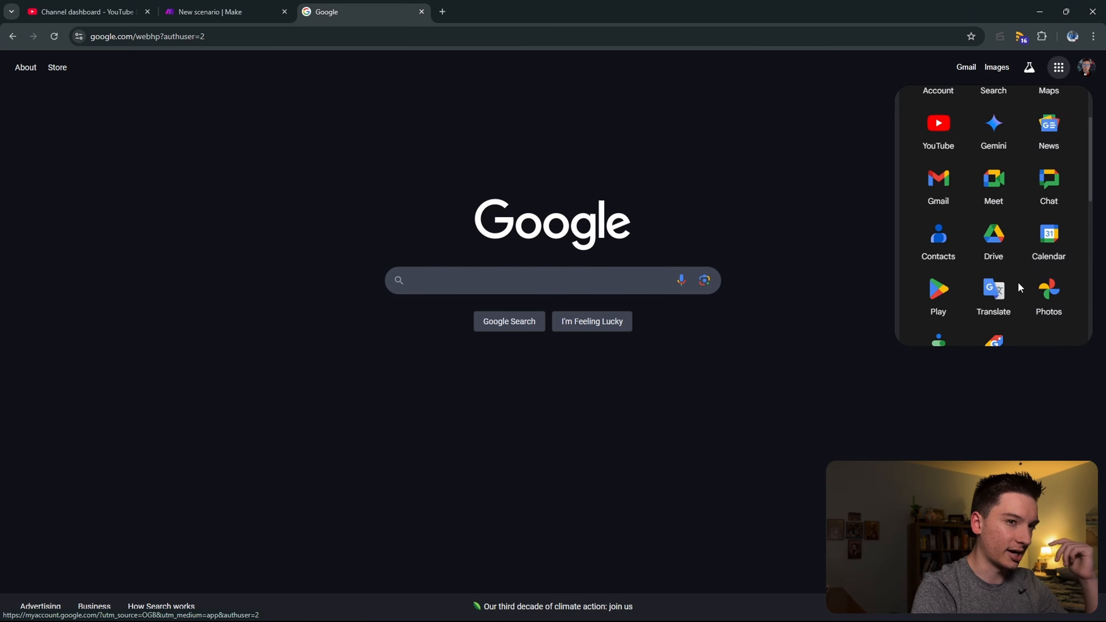
click(1009, 246)
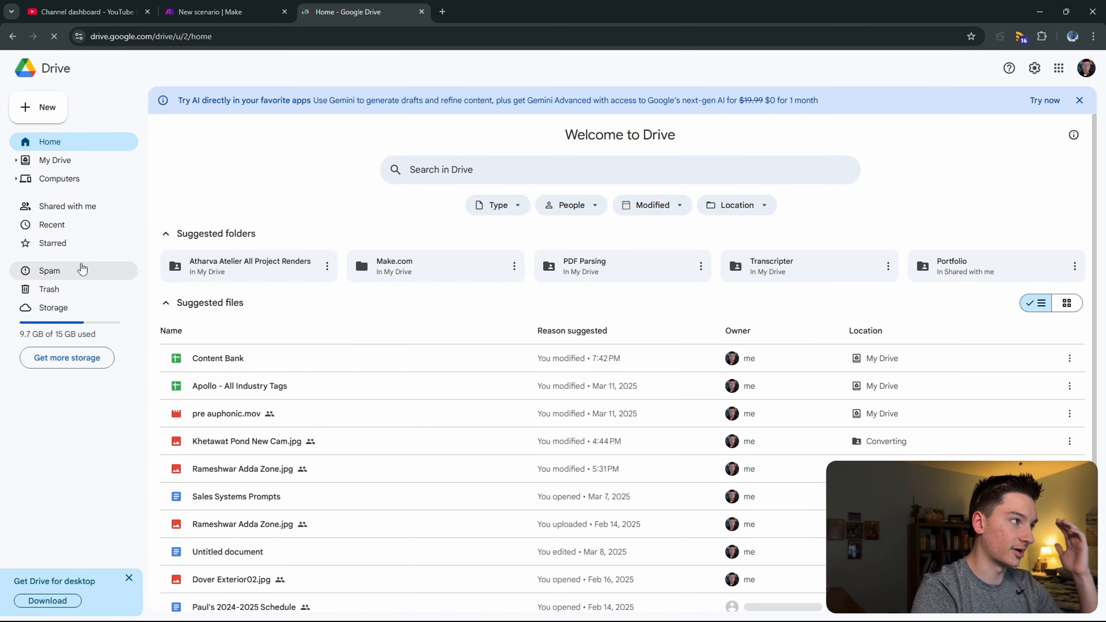
click(47, 108)
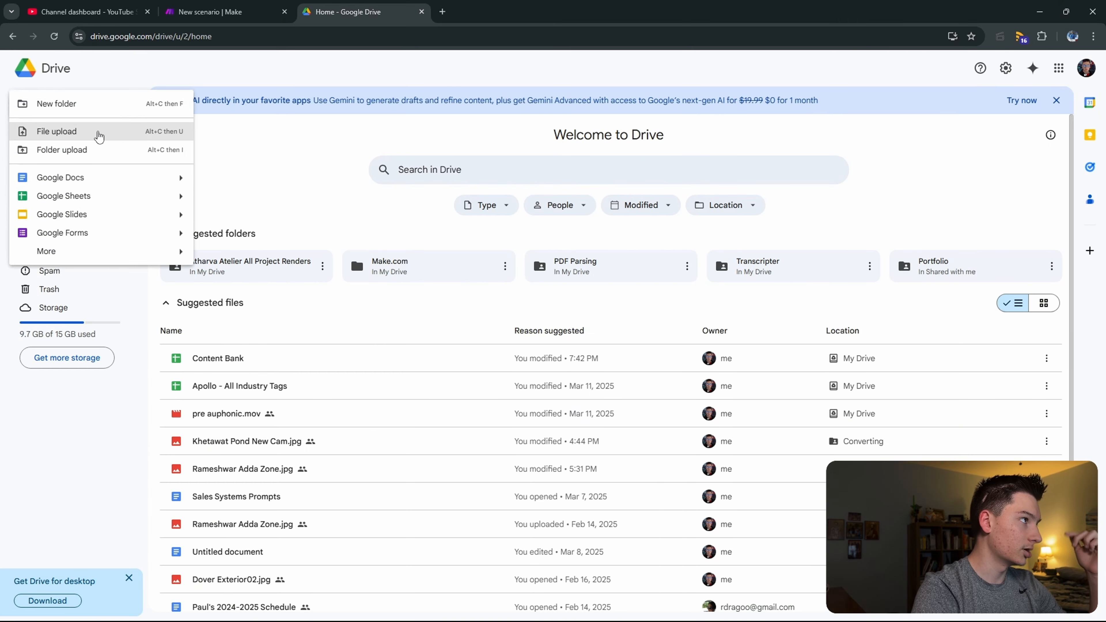
click(97, 149)
key(Escape)
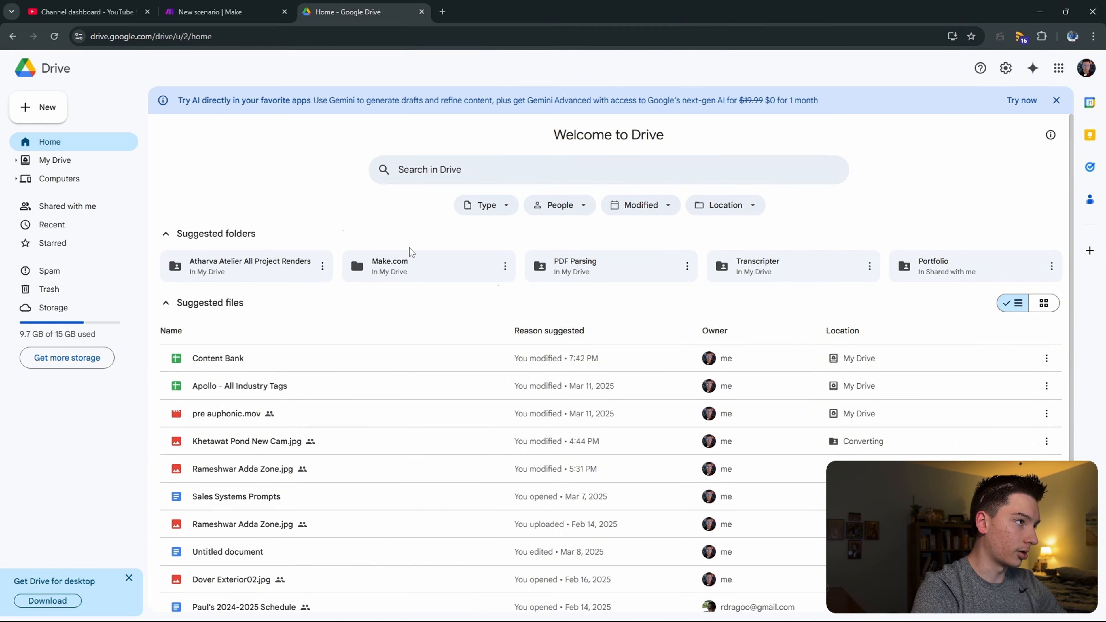
Step: Create a new Drive folder named Invoices and open it
click(27, 107)
click(47, 104)
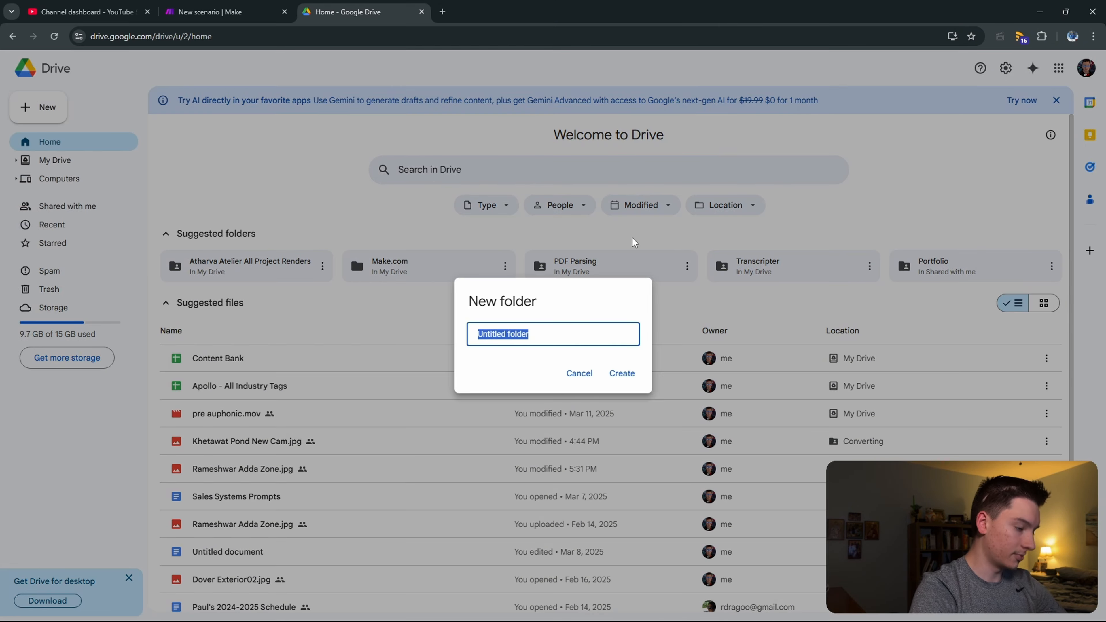
text(invoices)
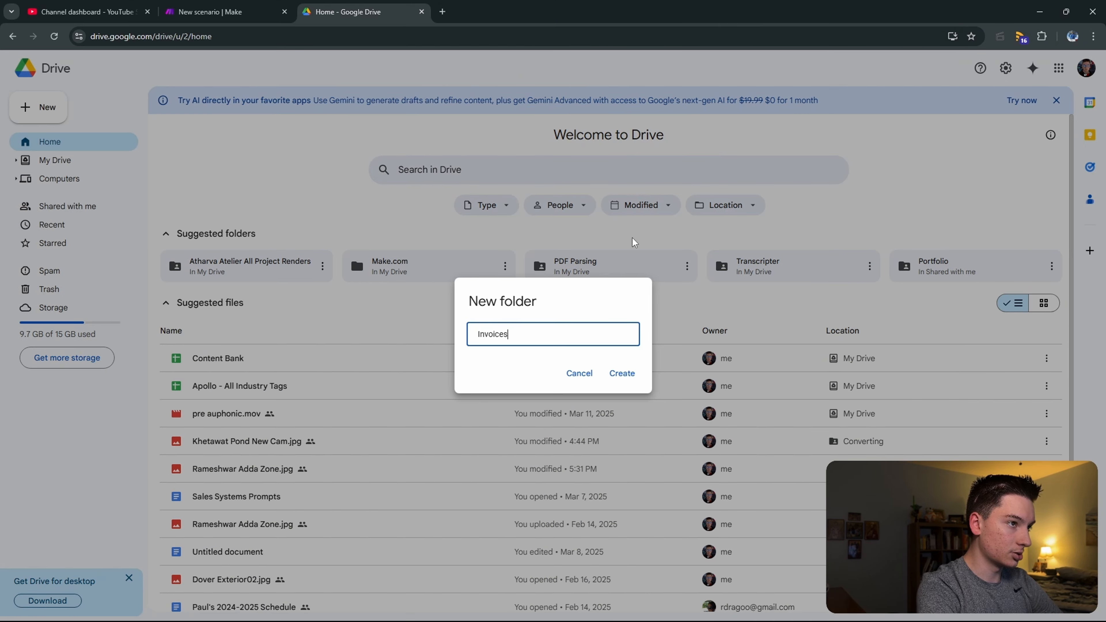
key(Return)
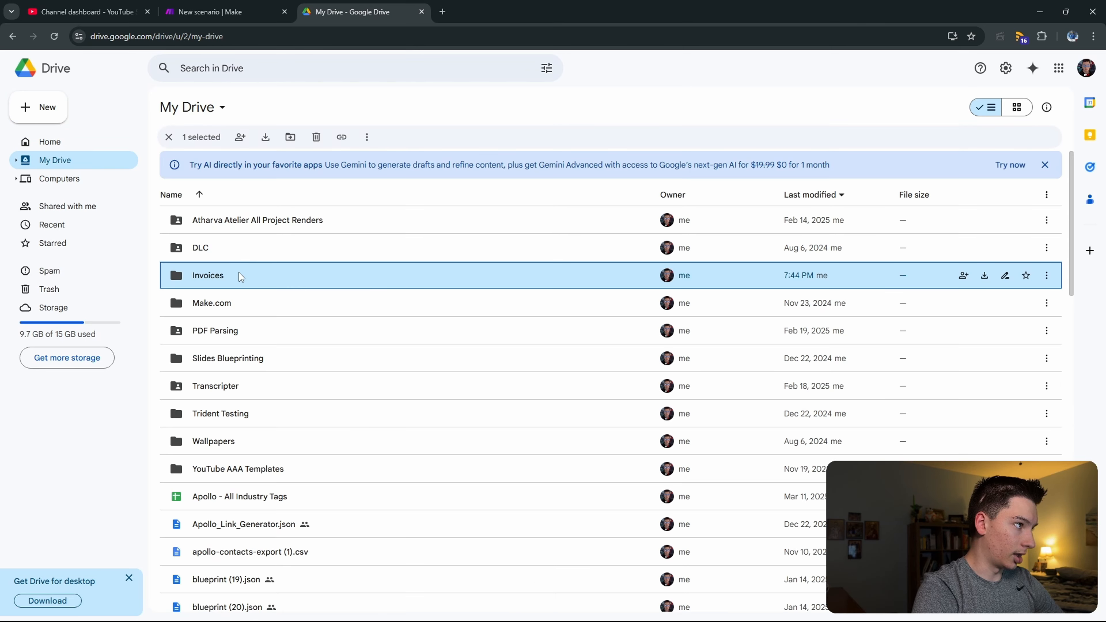
double_click(241, 276)
Step: Back in the Make scenario, add the Watch Files in a Folder trigger using the last listed Google connection, starting from now on
click(211, 12)
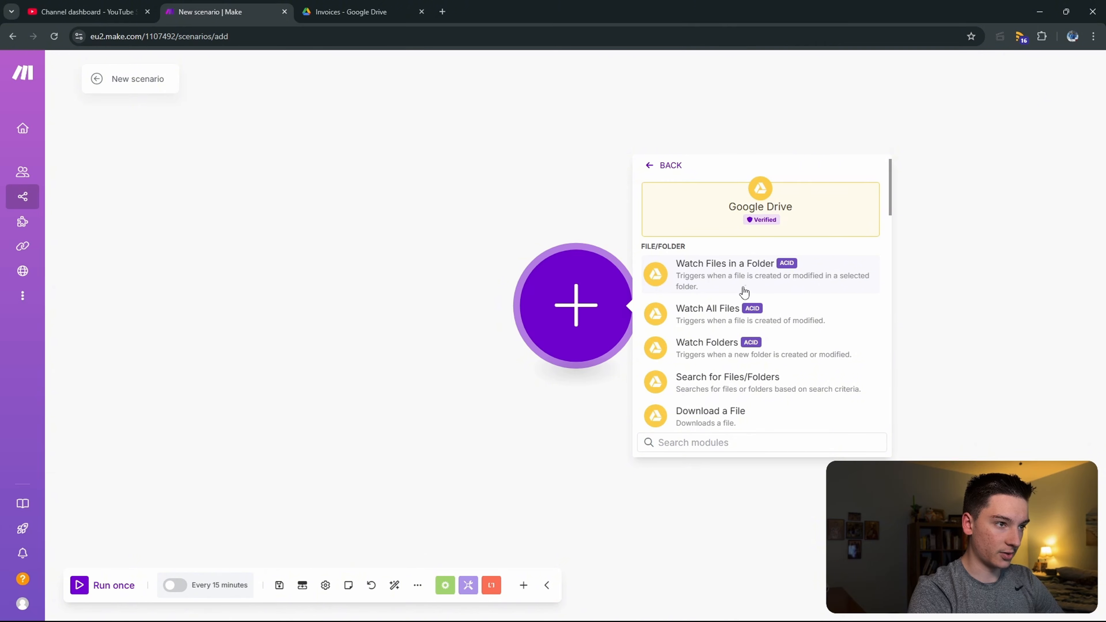
click(754, 286)
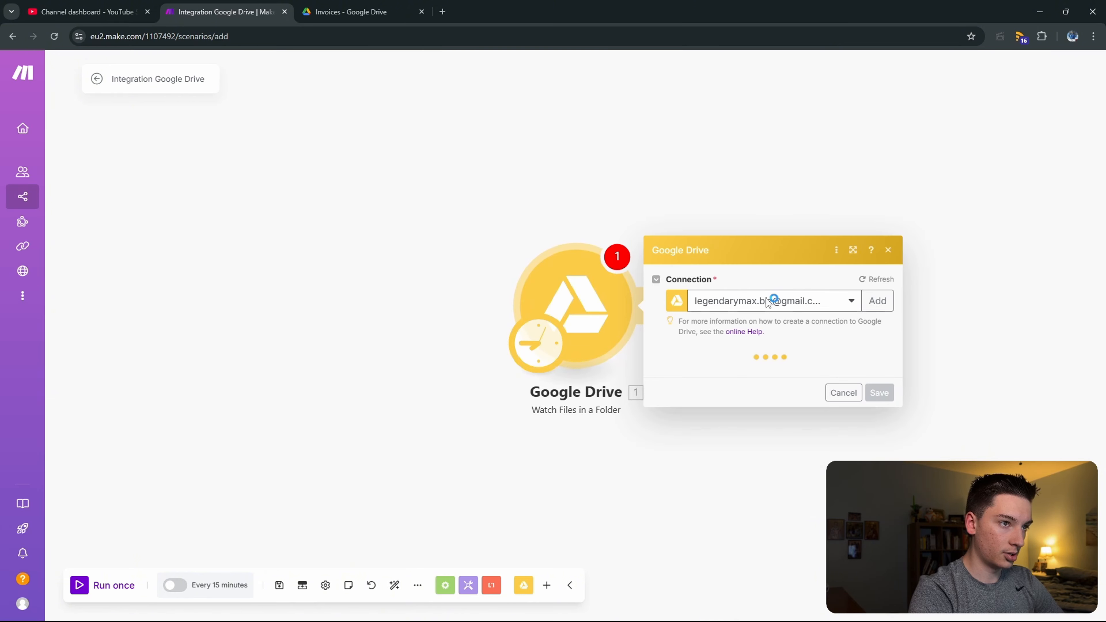
click(775, 287)
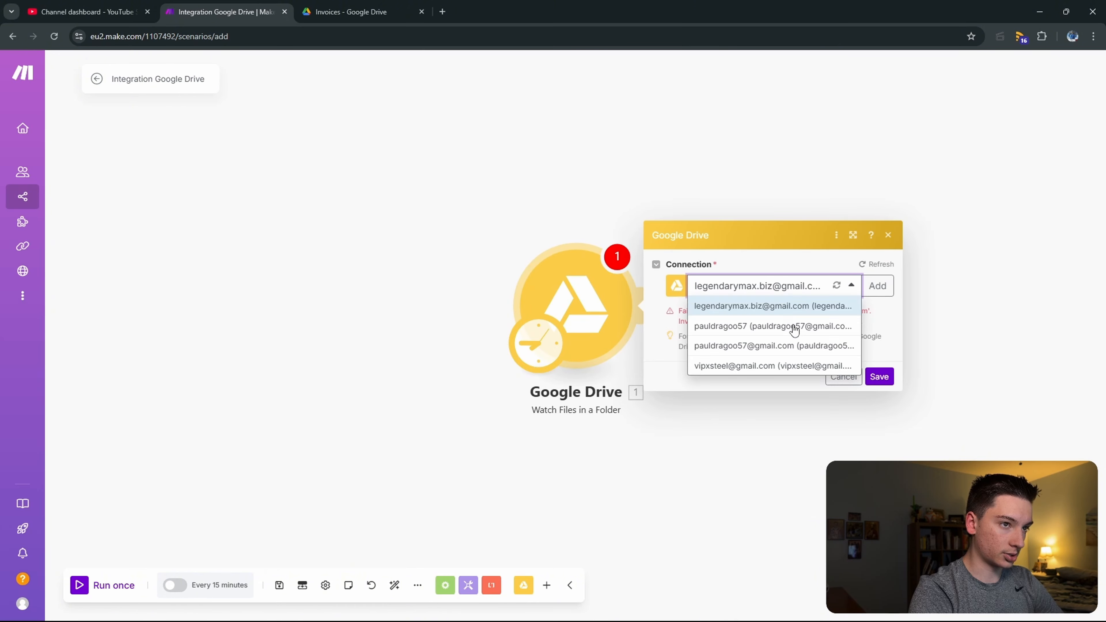
click(758, 366)
click(879, 384)
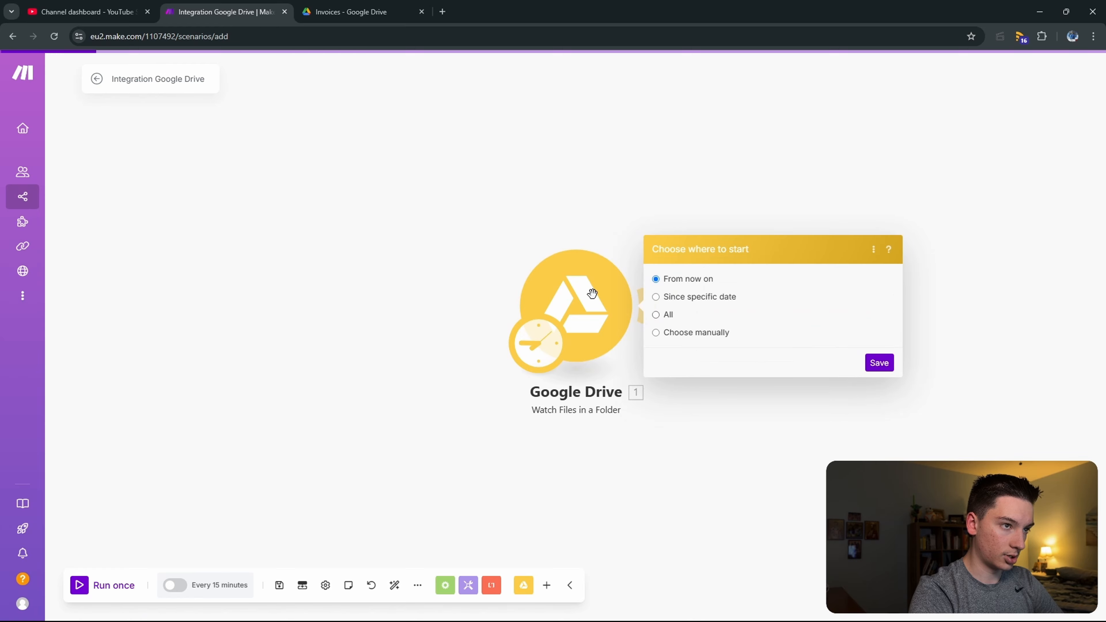
click(879, 362)
Step: Set the Google Drive trigger to watch the Invoices folder for all file types with a limit of 1
click(593, 287)
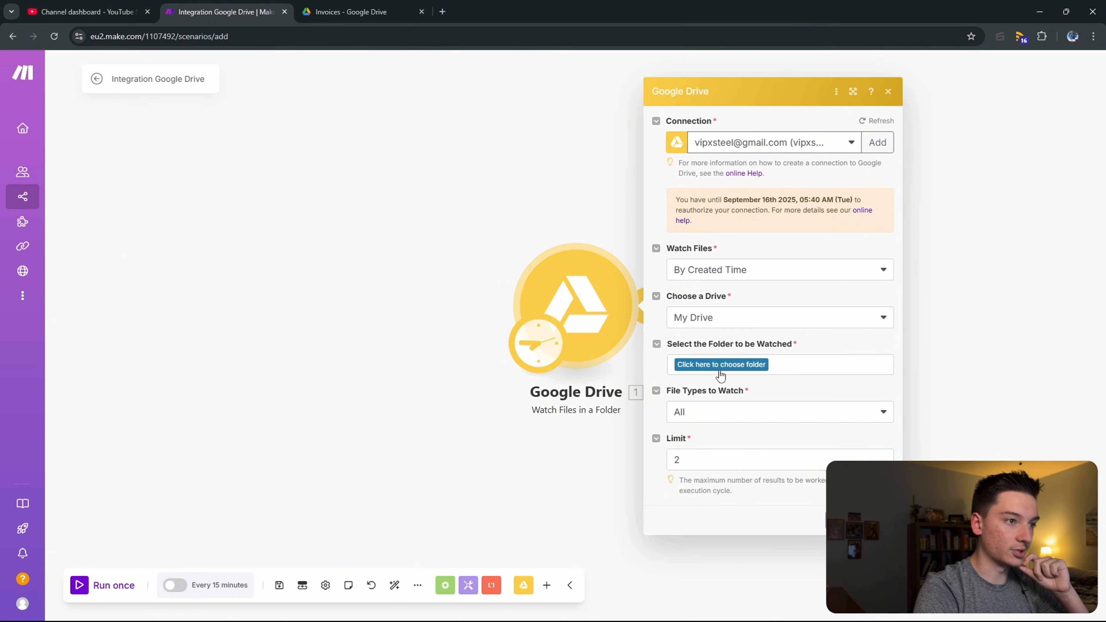
click(720, 368)
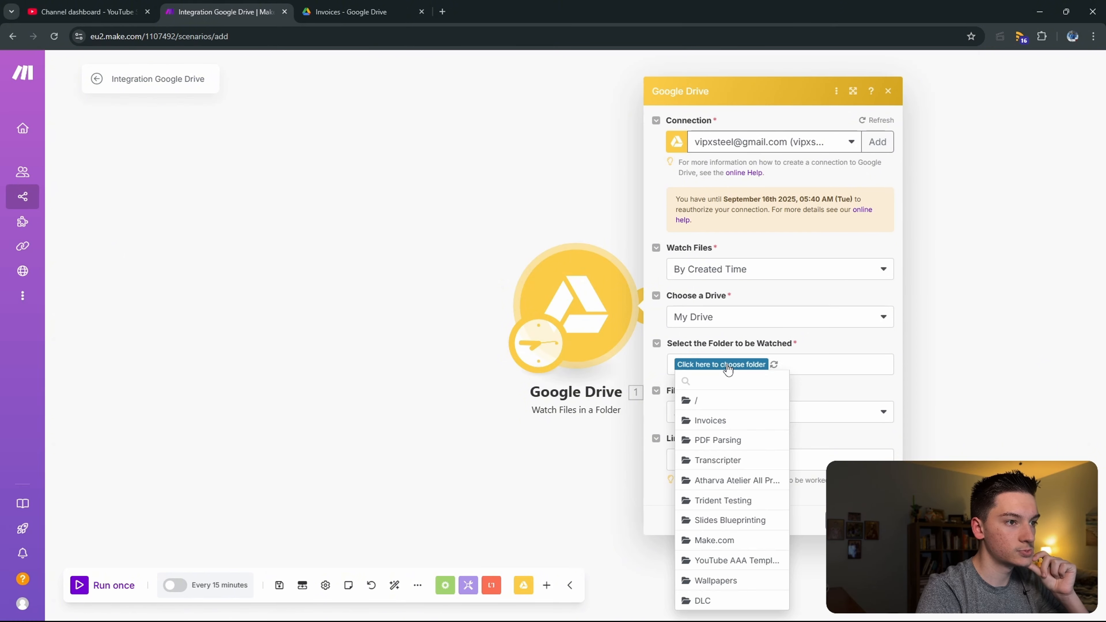
click(748, 421)
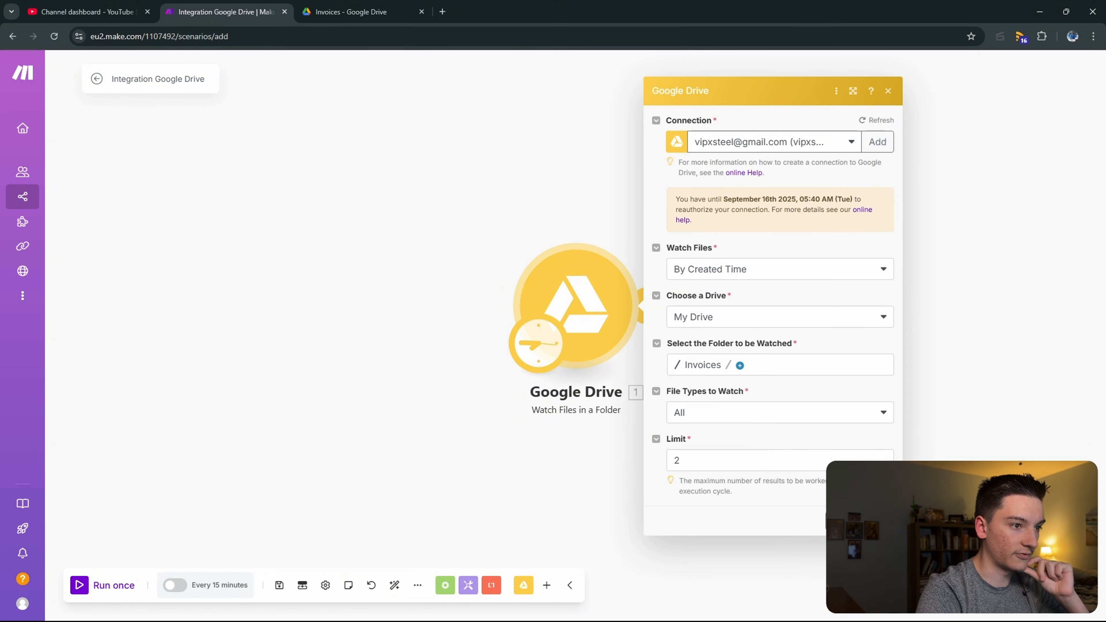
click(696, 448)
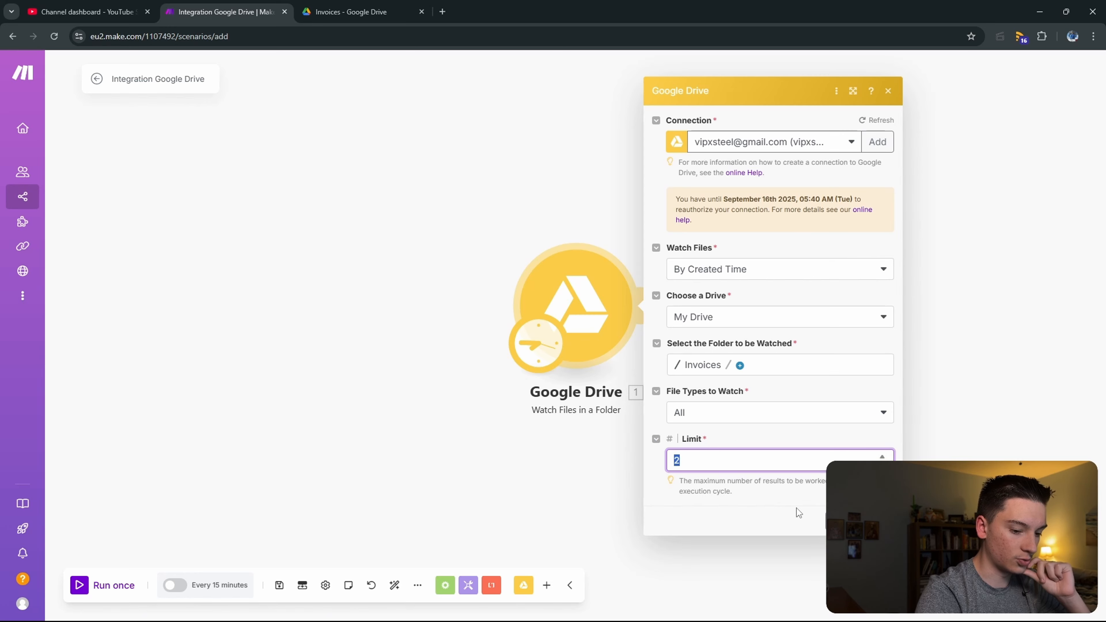
click(759, 419)
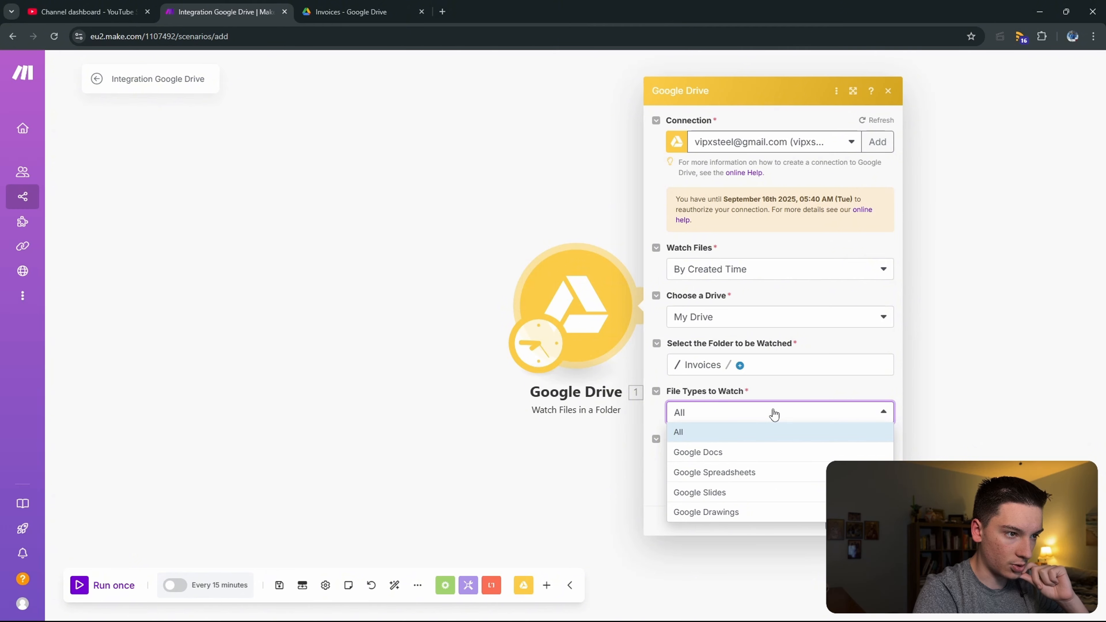
click(774, 413)
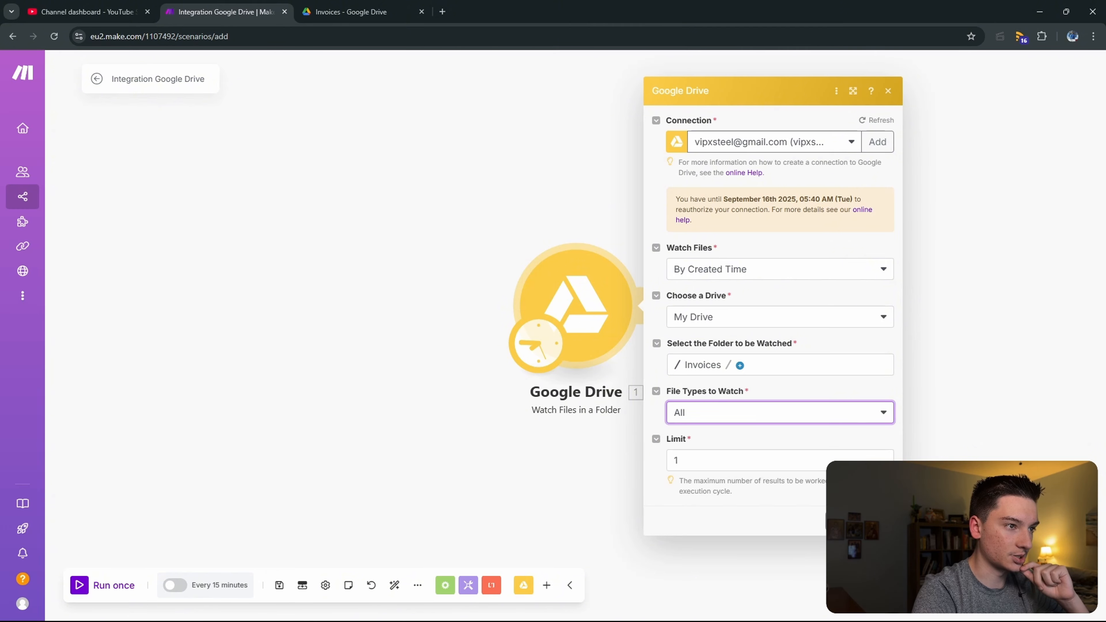
click(461, 420)
Step: Open PayPal in a new browser tab and log in with the prefilled credentials
click(363, 6)
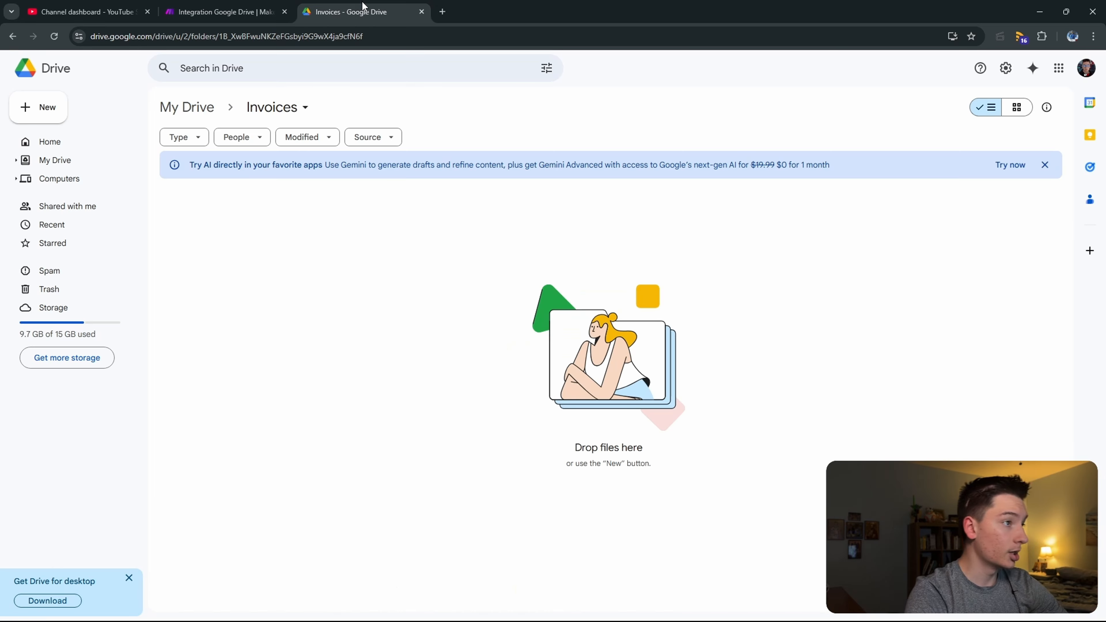
click(443, 11)
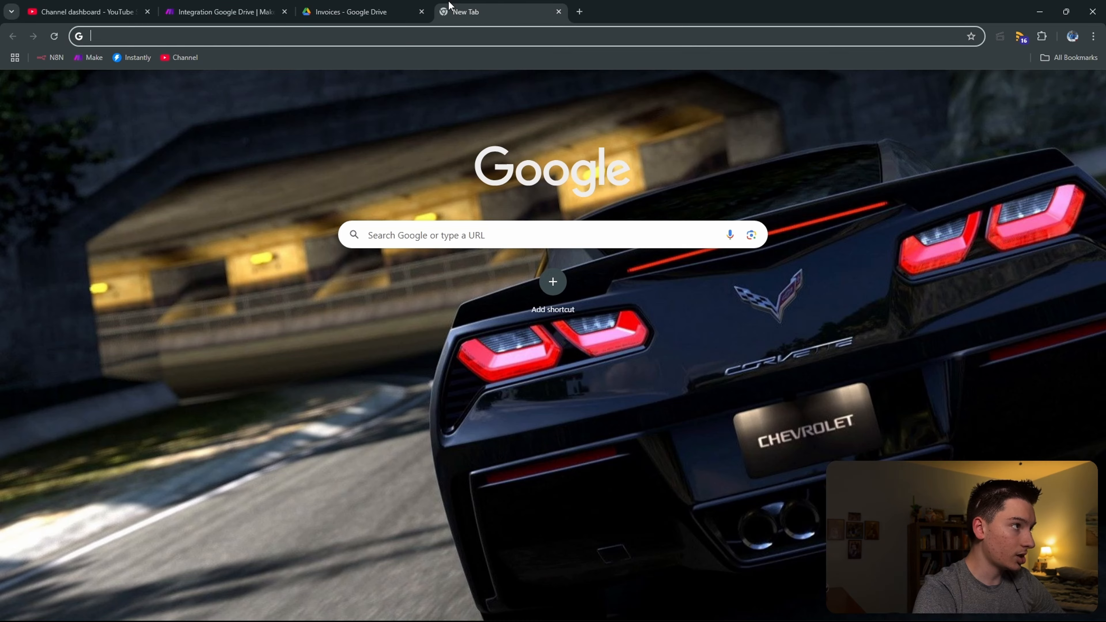
text(pay)
key(Return)
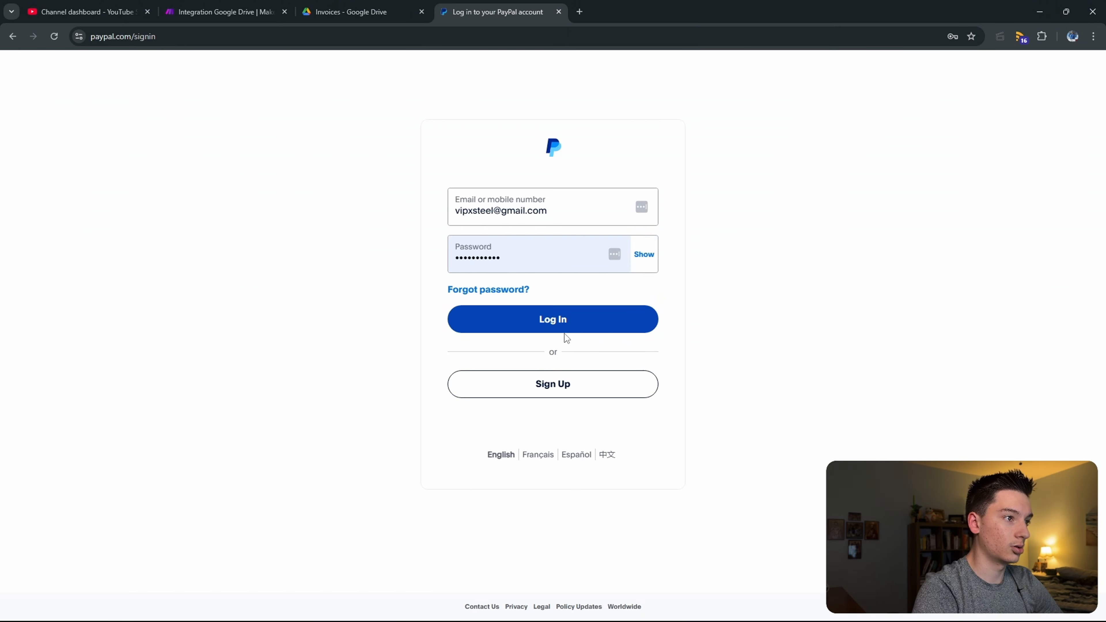
click(565, 326)
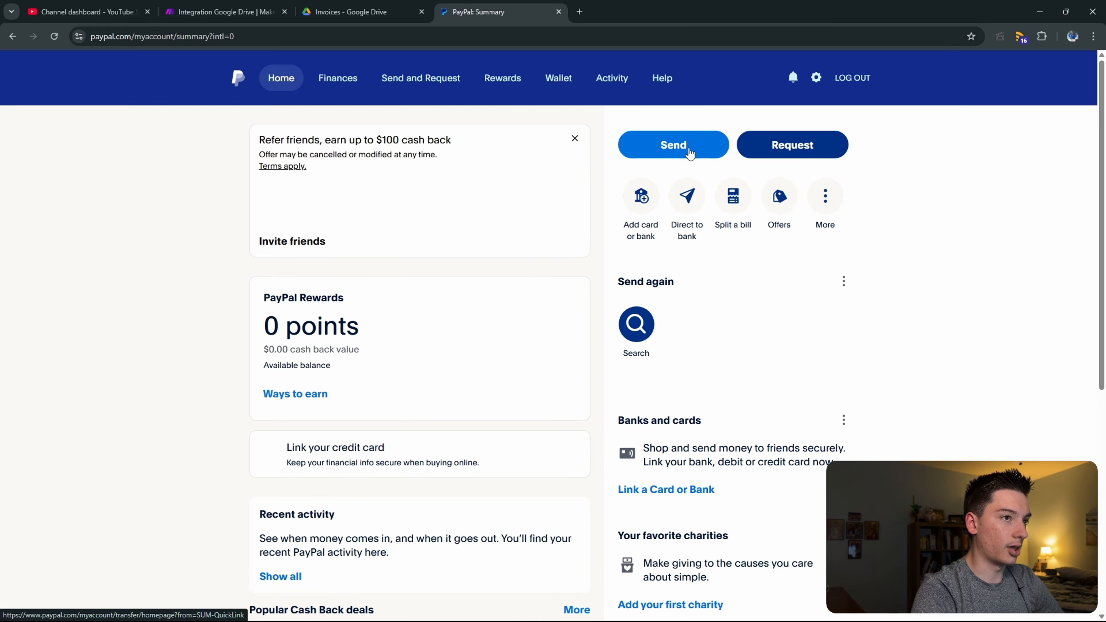
Step: Start creating a new PayPal invoice from the request options and set its customer to the matching saved e-mail
click(690, 153)
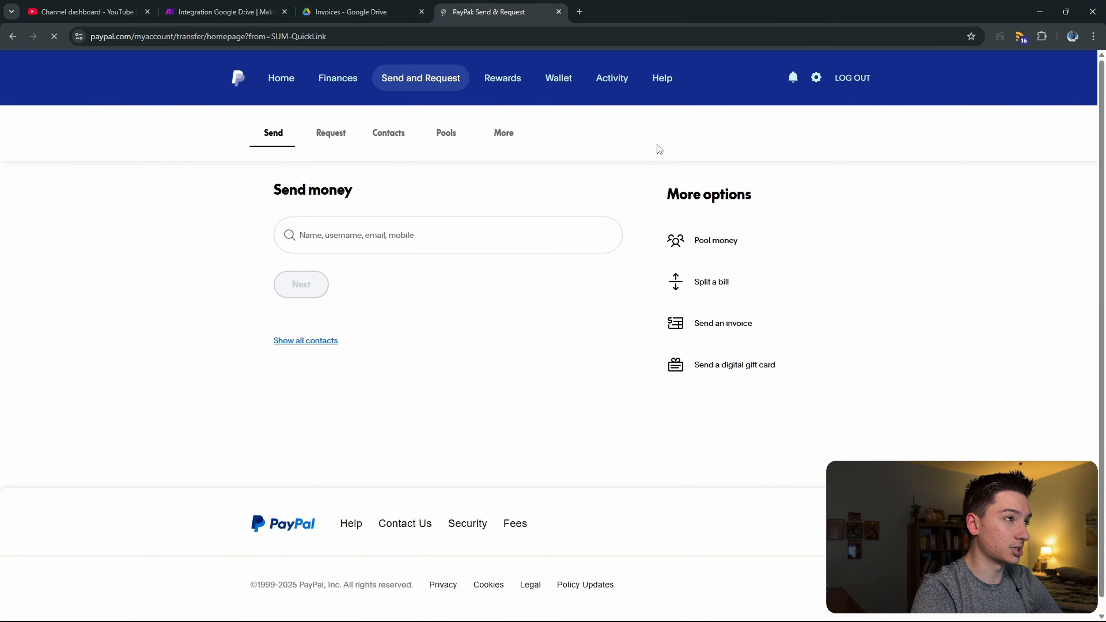
click(322, 130)
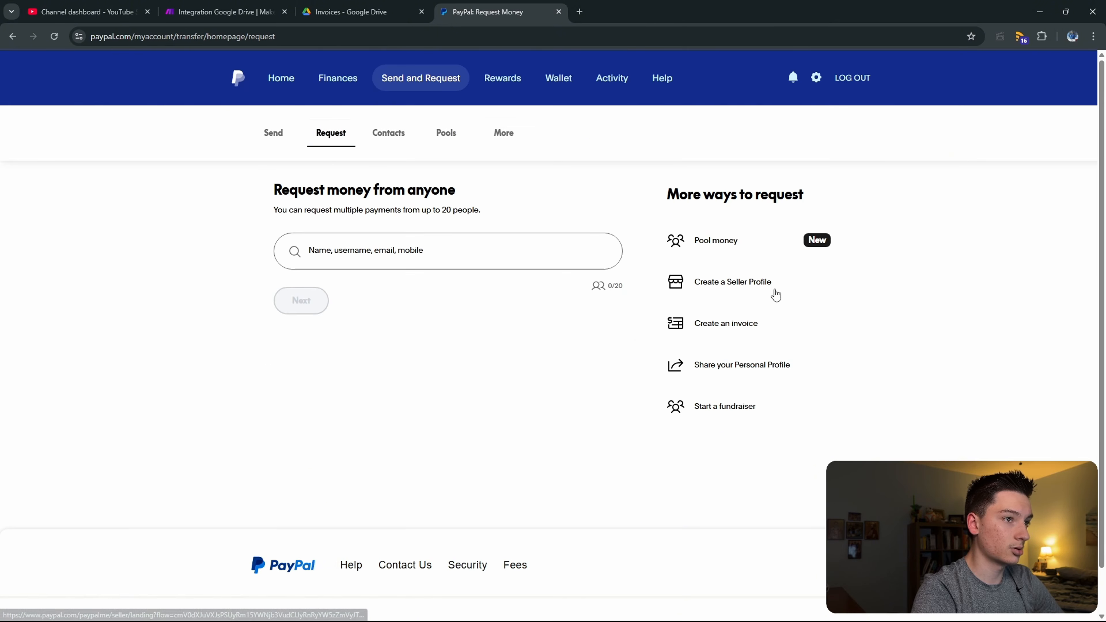
click(697, 326)
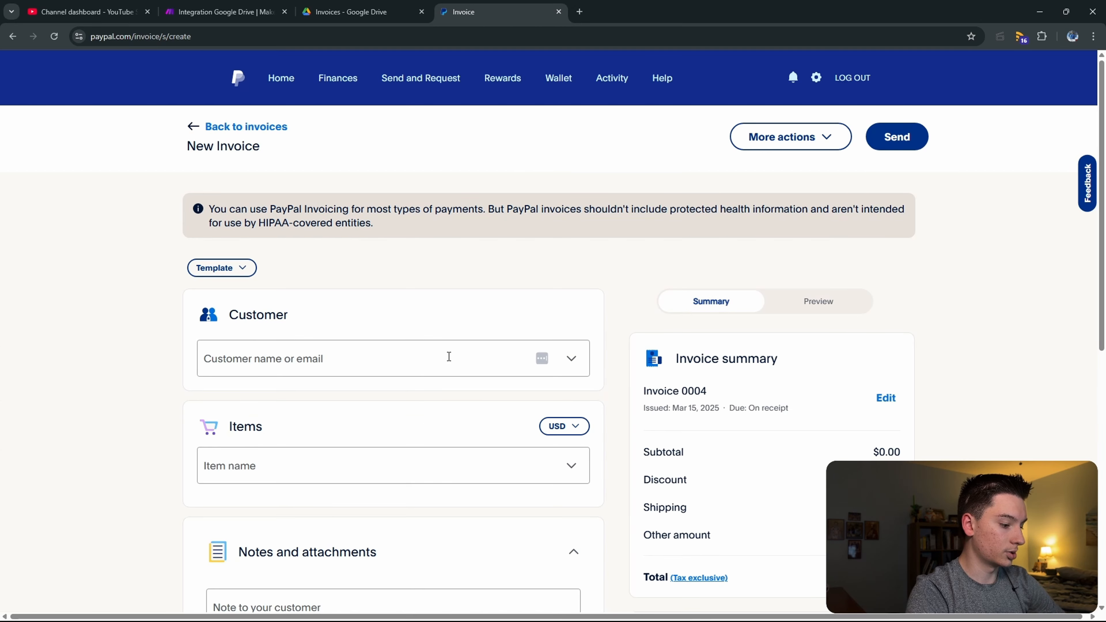
click(449, 356)
text(steelrunner)
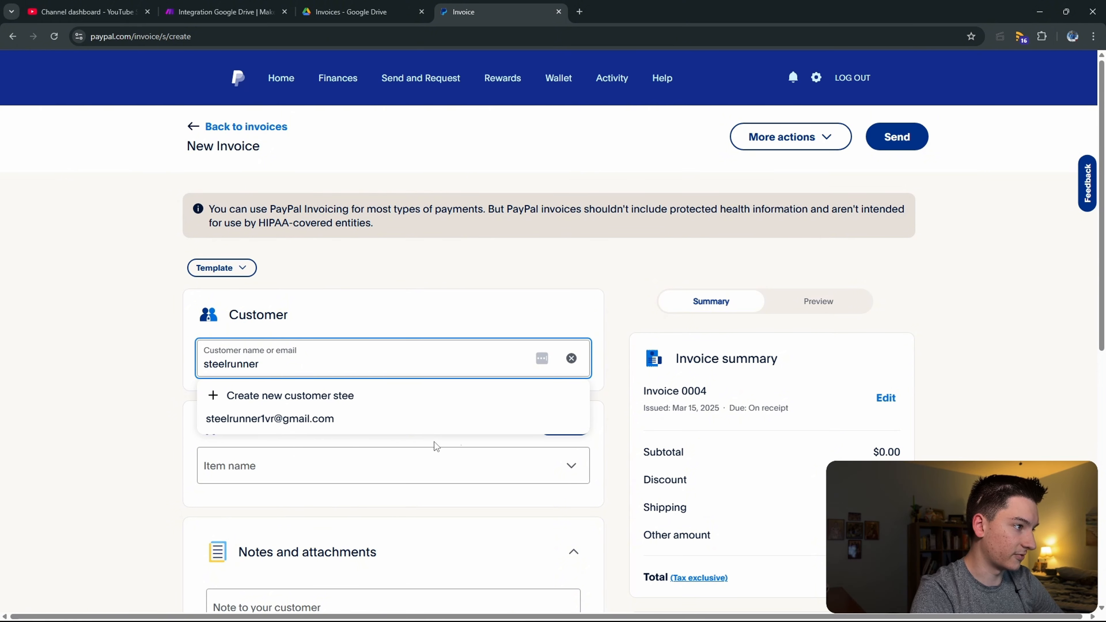
click(331, 421)
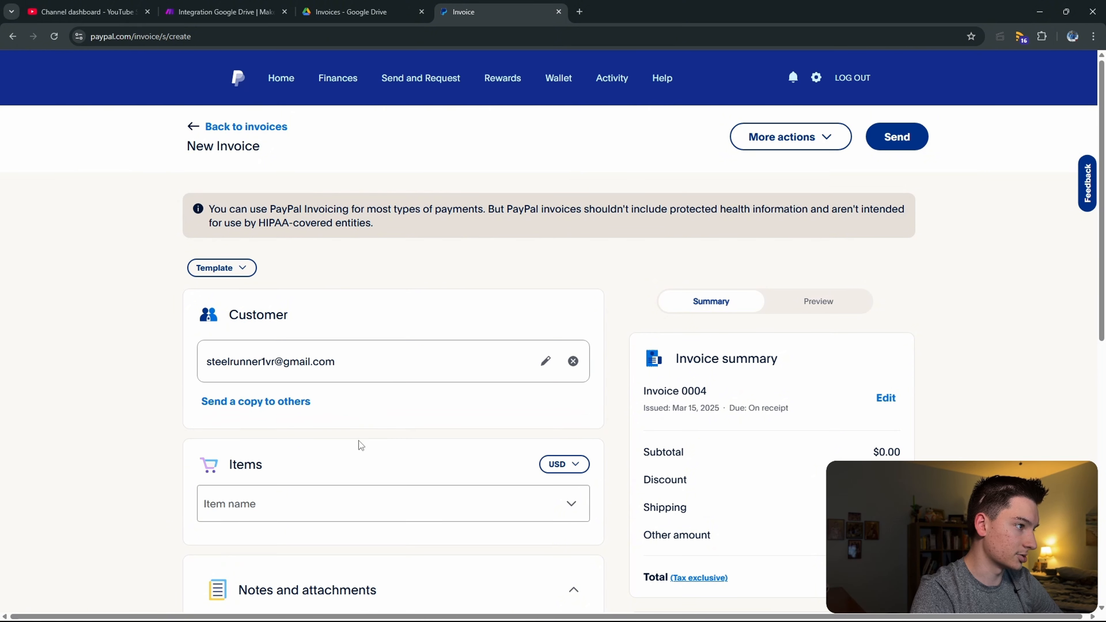
click(267, 510)
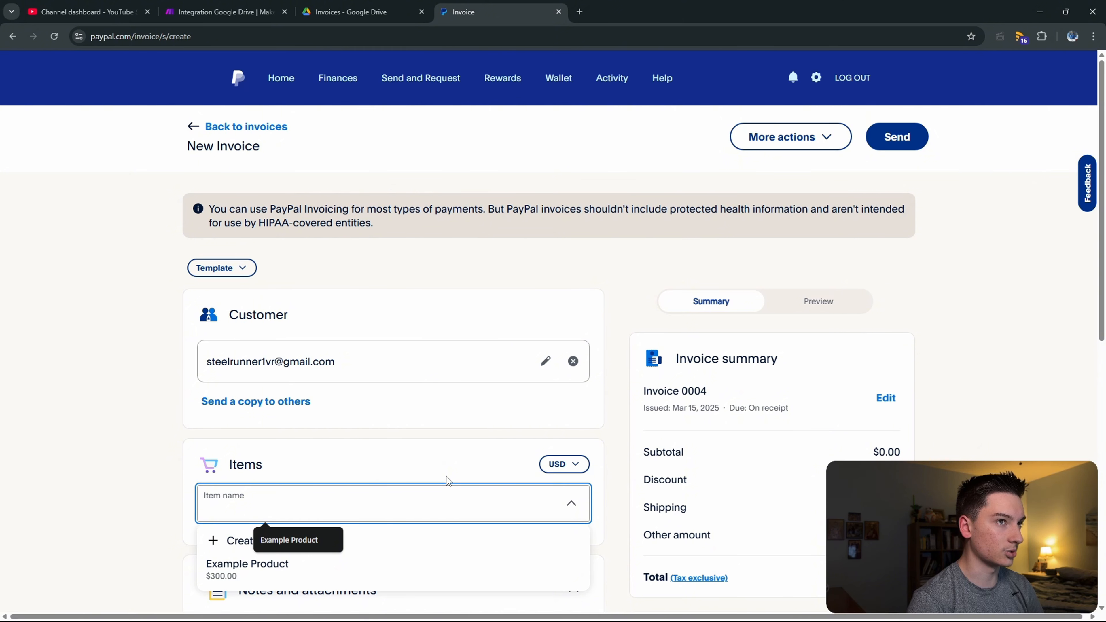
text(AI Sale)
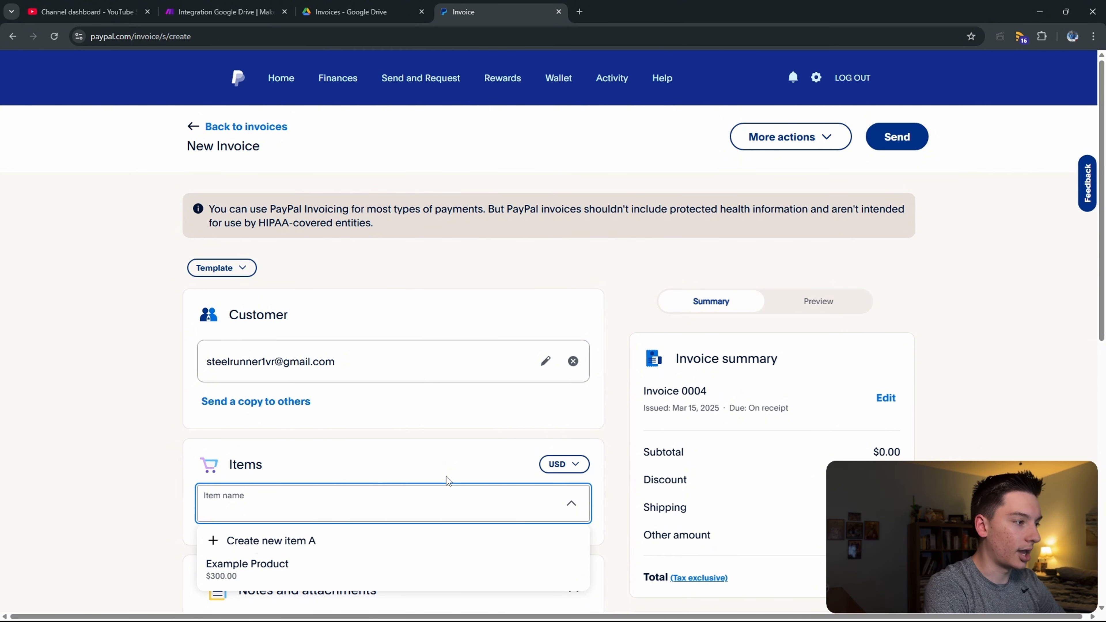
key(BackSpace)
key(BackSpace)
key(BackSpace)
key(BackSpace)
key(BackSpace)
key(BackSpace)
key(BackSpace)
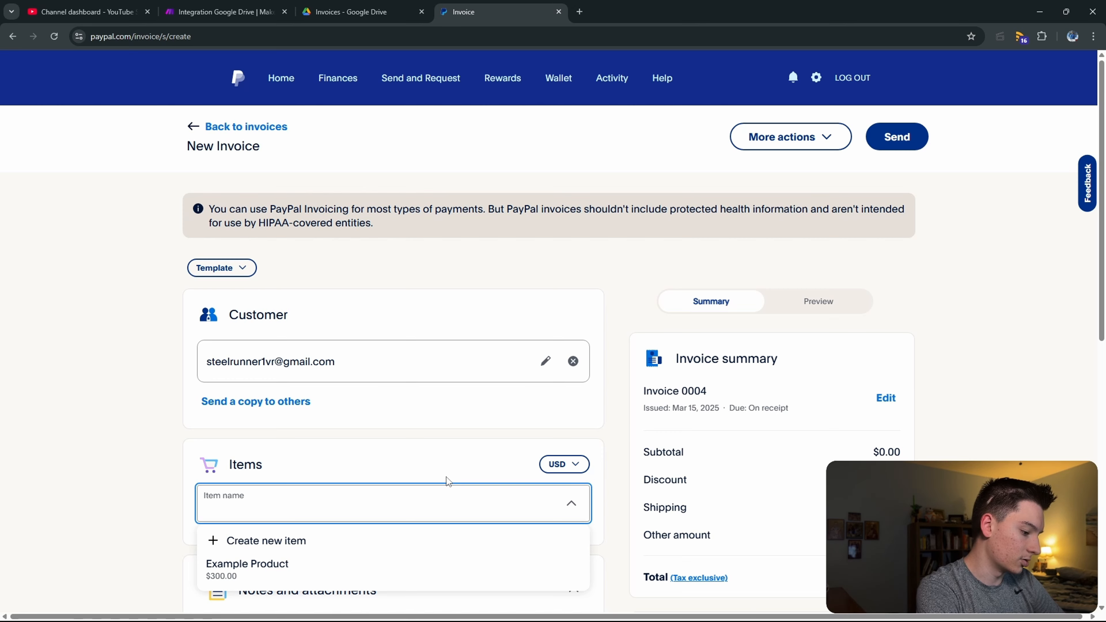
Step: Create an invoice item named Automated Cold Email System with a unit price of $1,700 and add it
text(utomte)
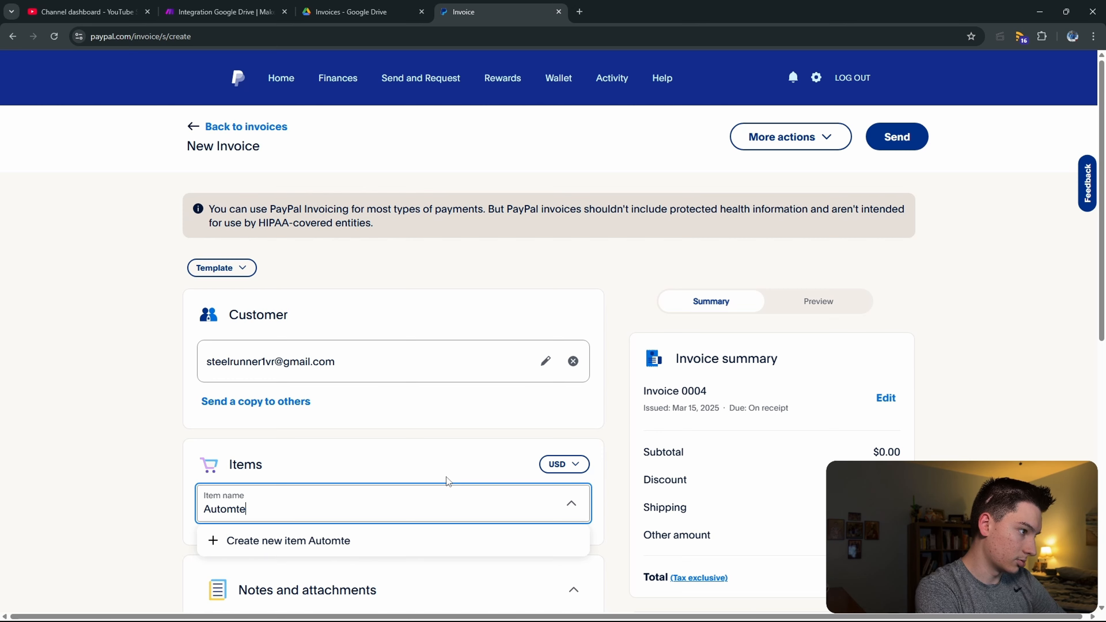
text(maate)
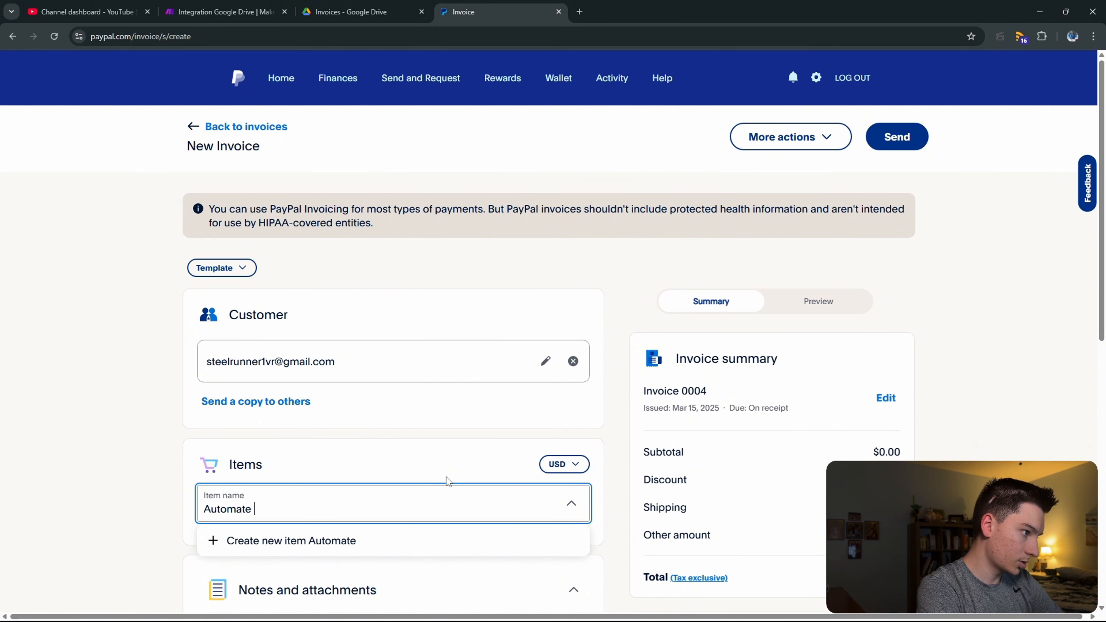
text(d Cold E)
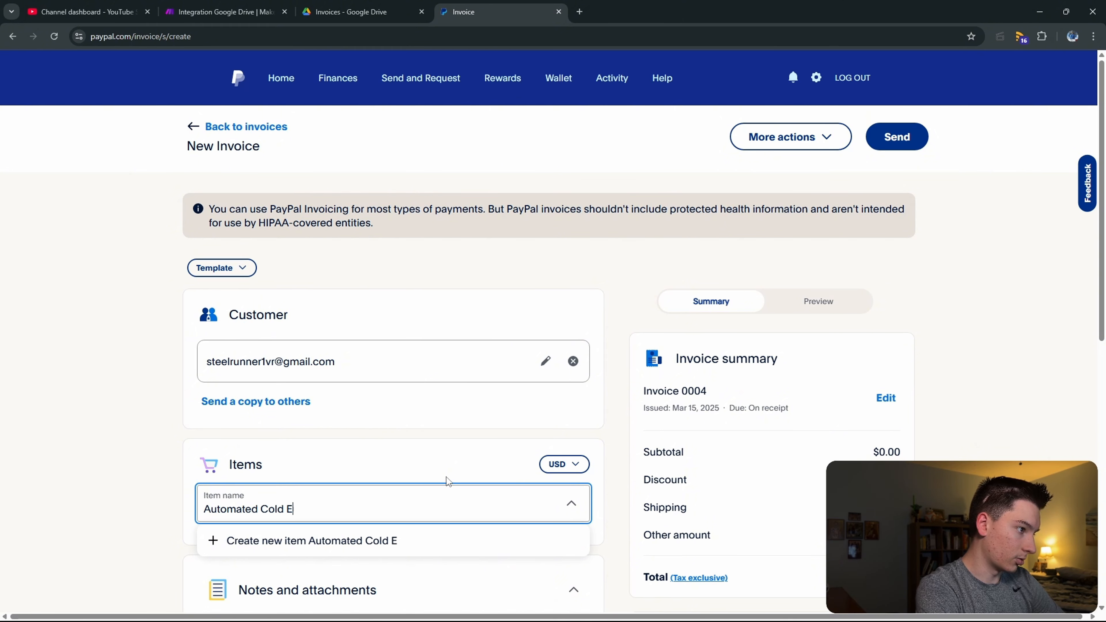
text(mail System)
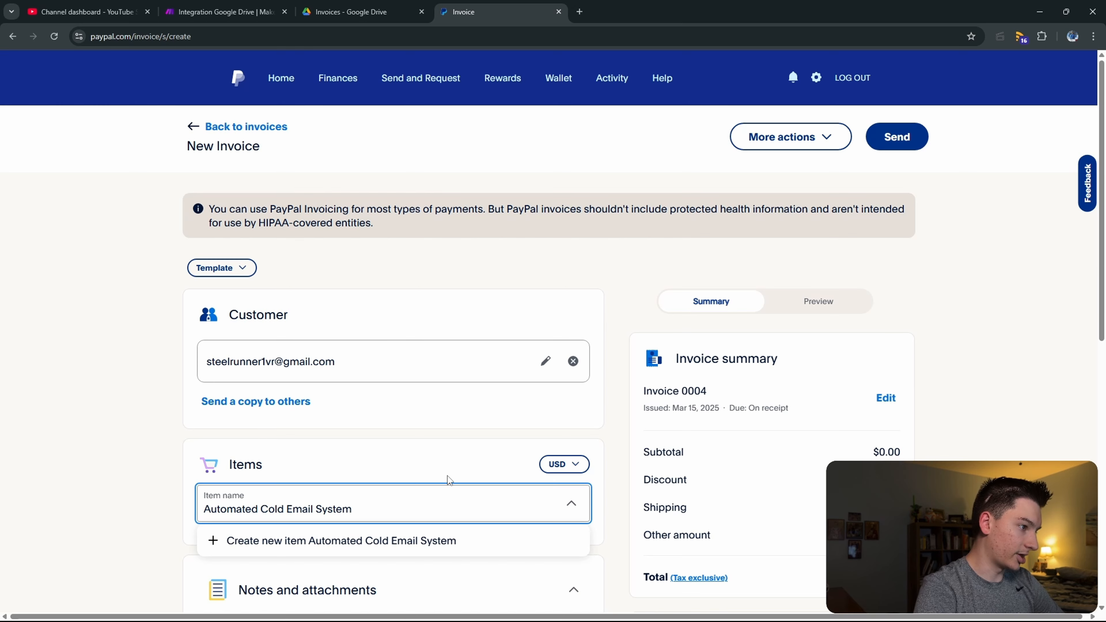
click(6, 353)
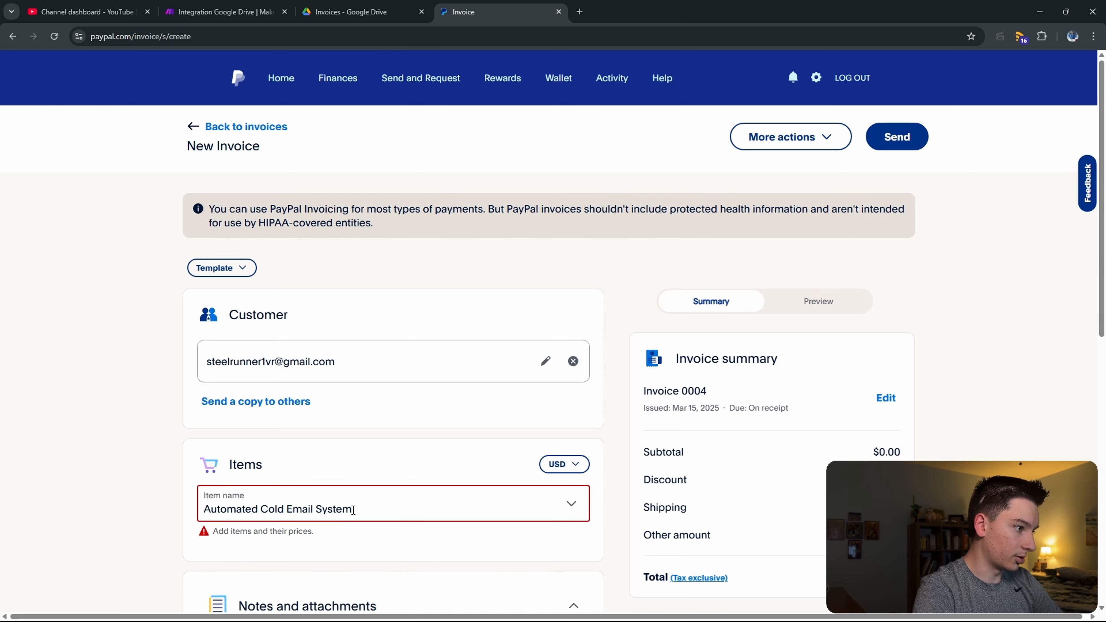
click(363, 516)
click(285, 547)
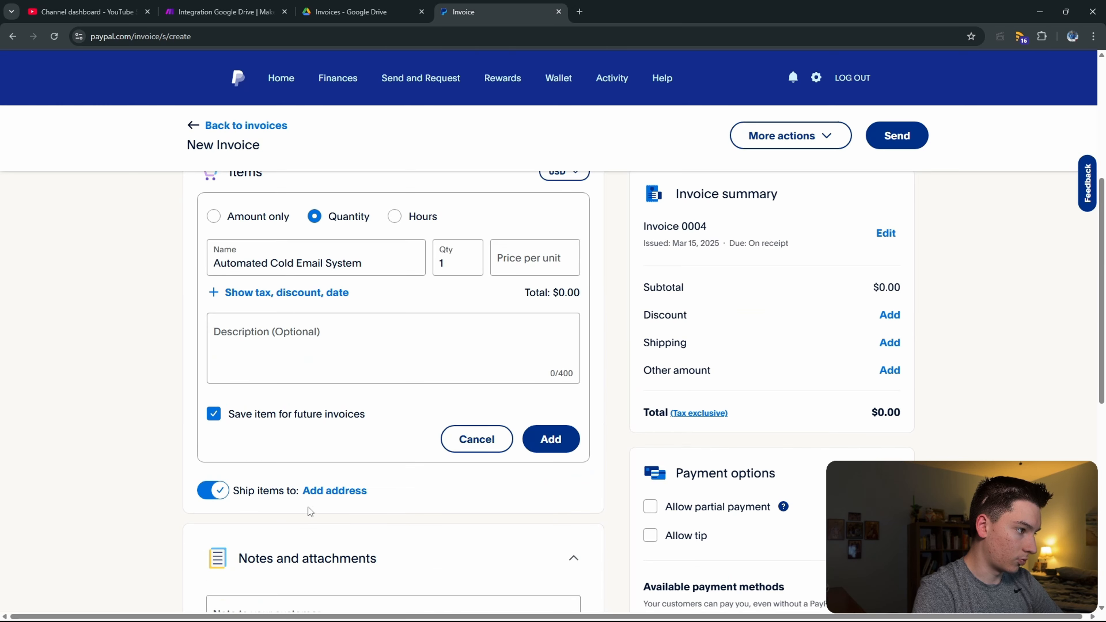
click(500, 256)
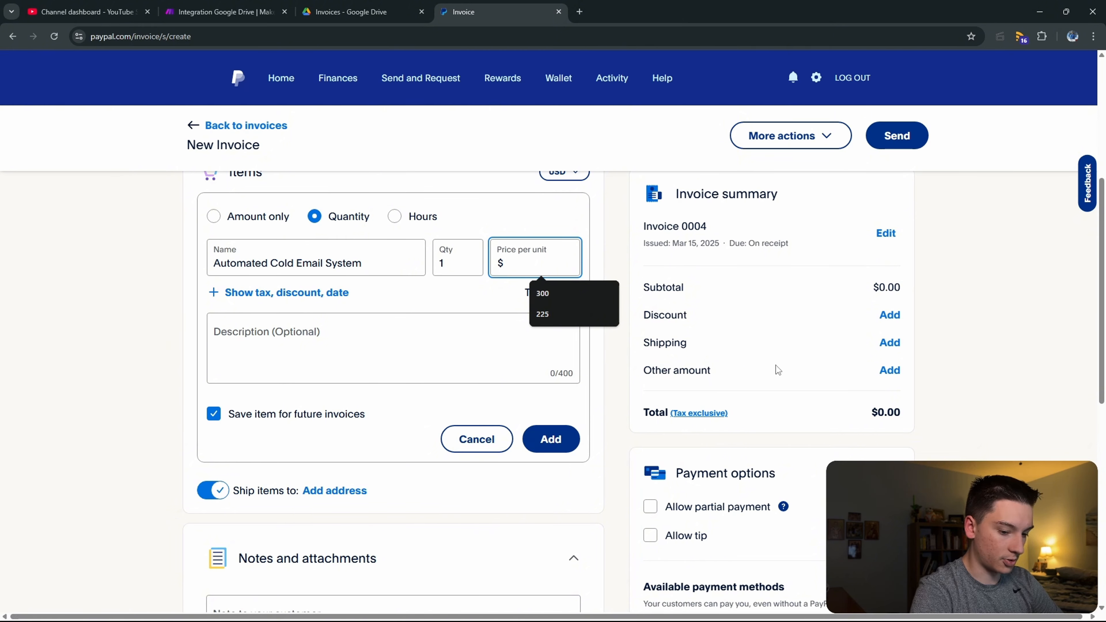
text(1700)
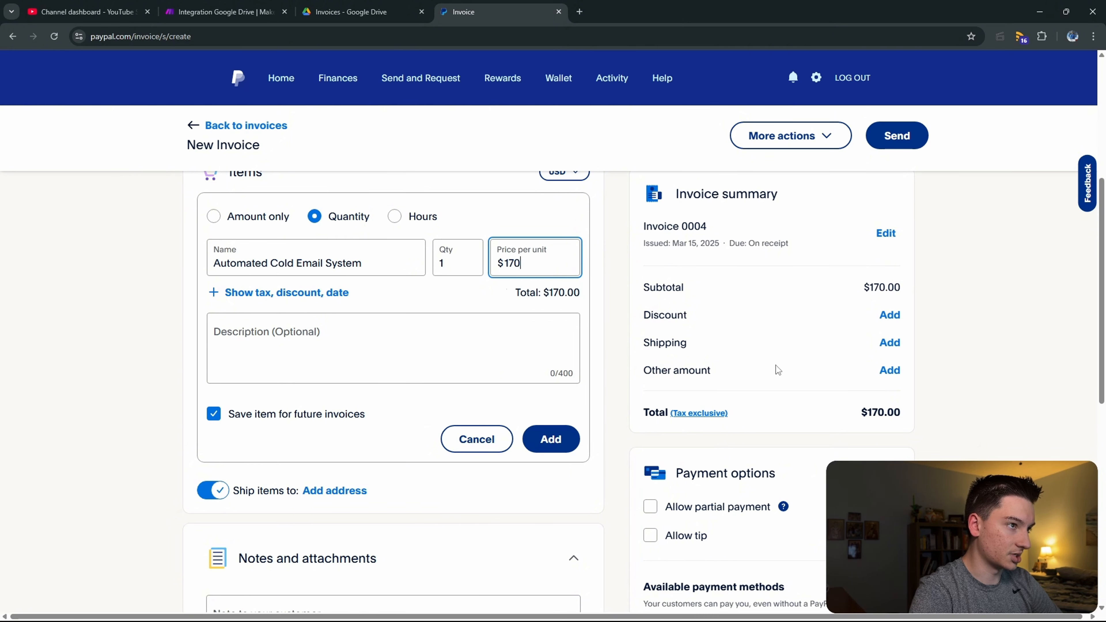
key(Return)
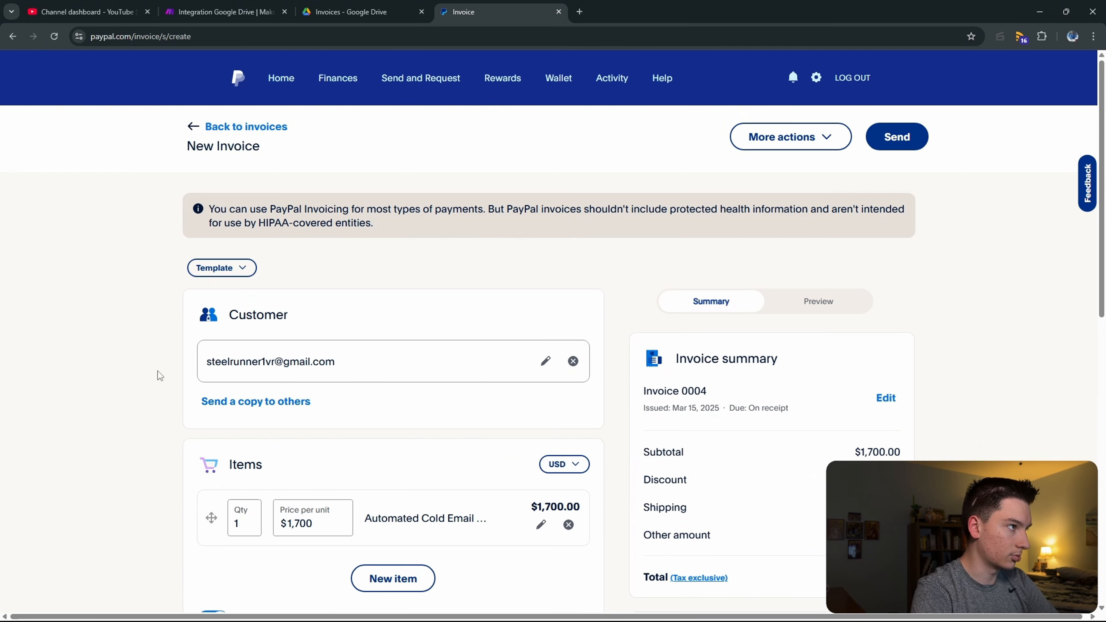
Step: Write the note to the customer: "$1700 setup fee + $200 per client closed."
scroll(160, 375, down, 4)
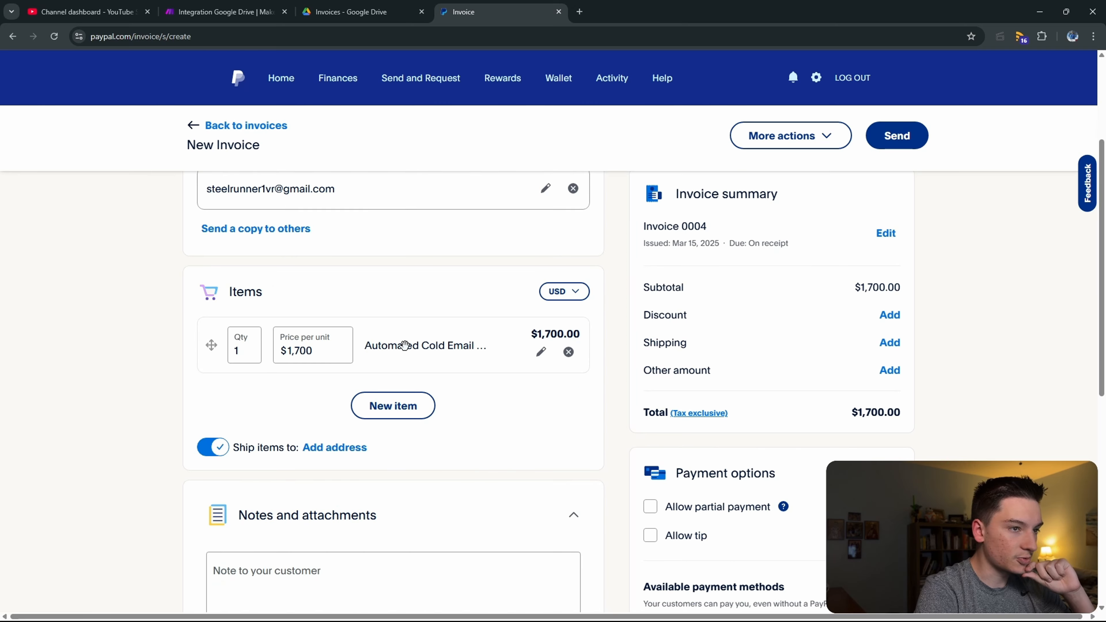
scroll(404, 345, down, 1)
scroll(372, 358, up, 1)
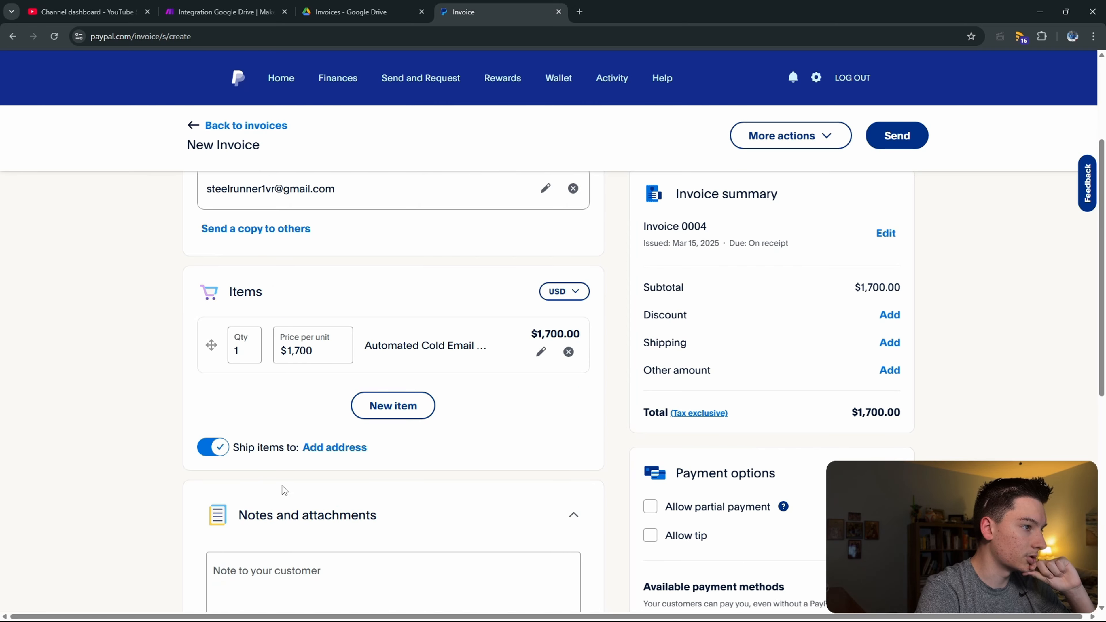
scroll(344, 300, up, 1)
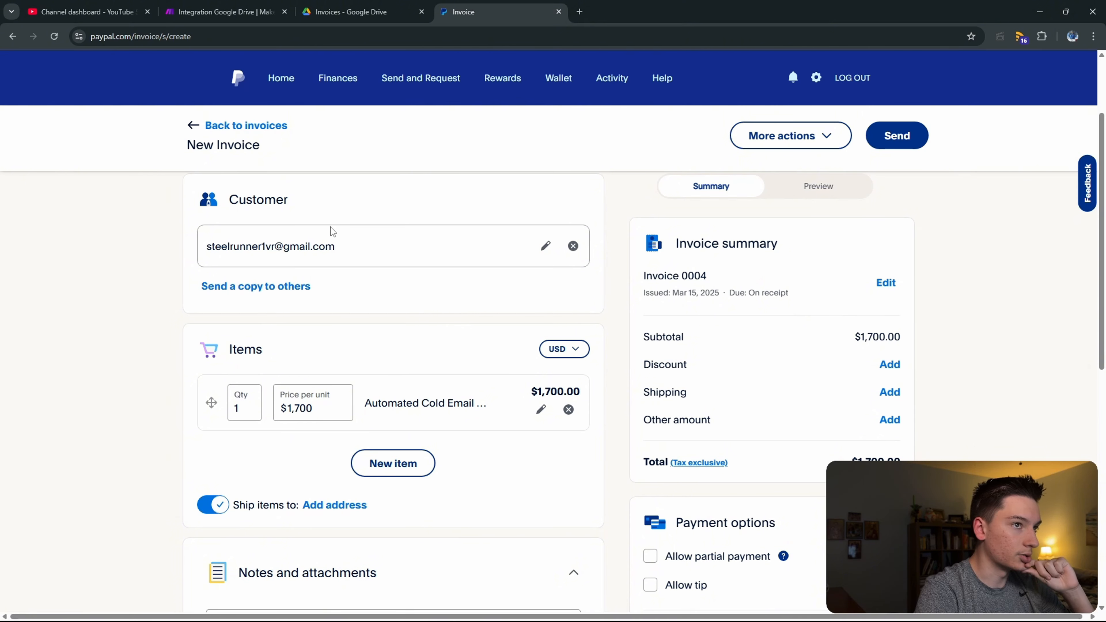
scroll(333, 232, up, 2)
scroll(392, 254, down, 2)
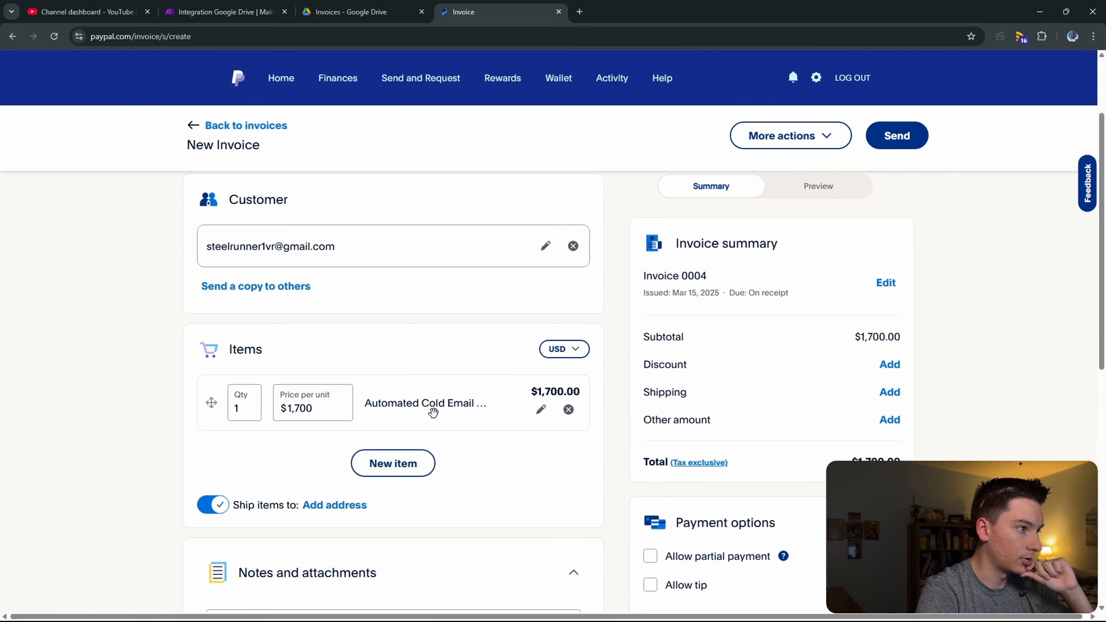
scroll(433, 412, down, 4)
click(352, 422)
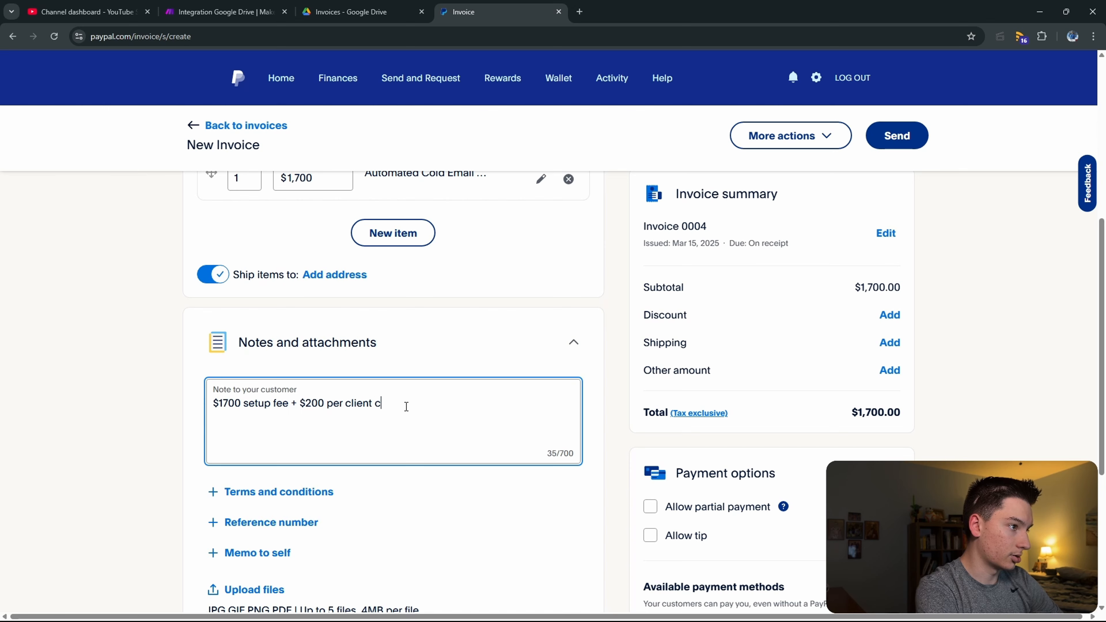
scroll(11, 529, down, 1)
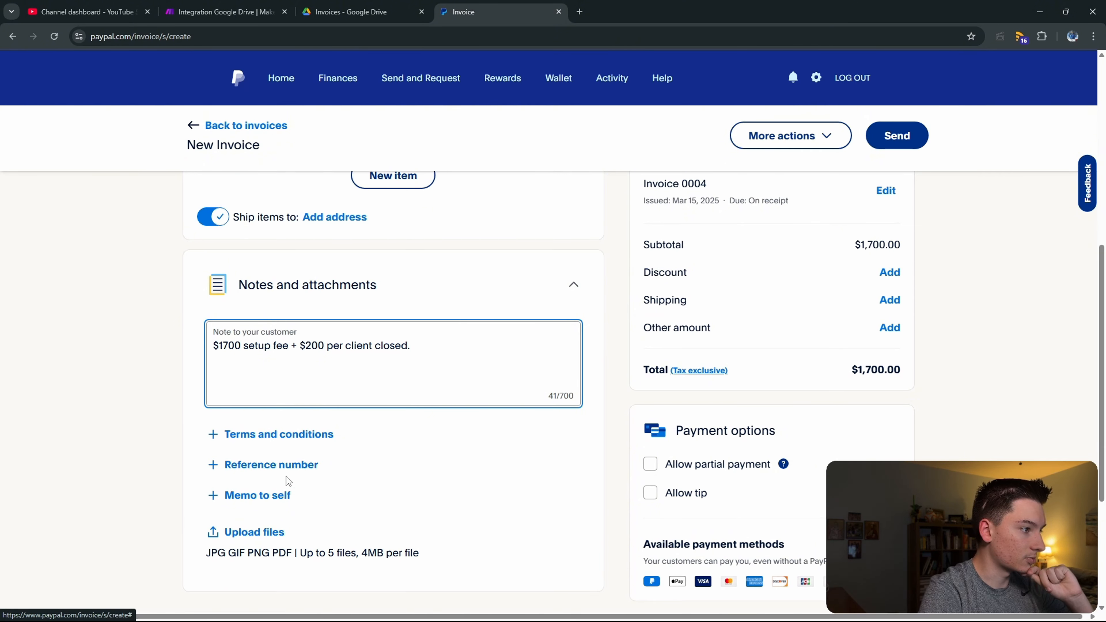
Step: Save the new invoice as a draft
scroll(524, 455, up, 6)
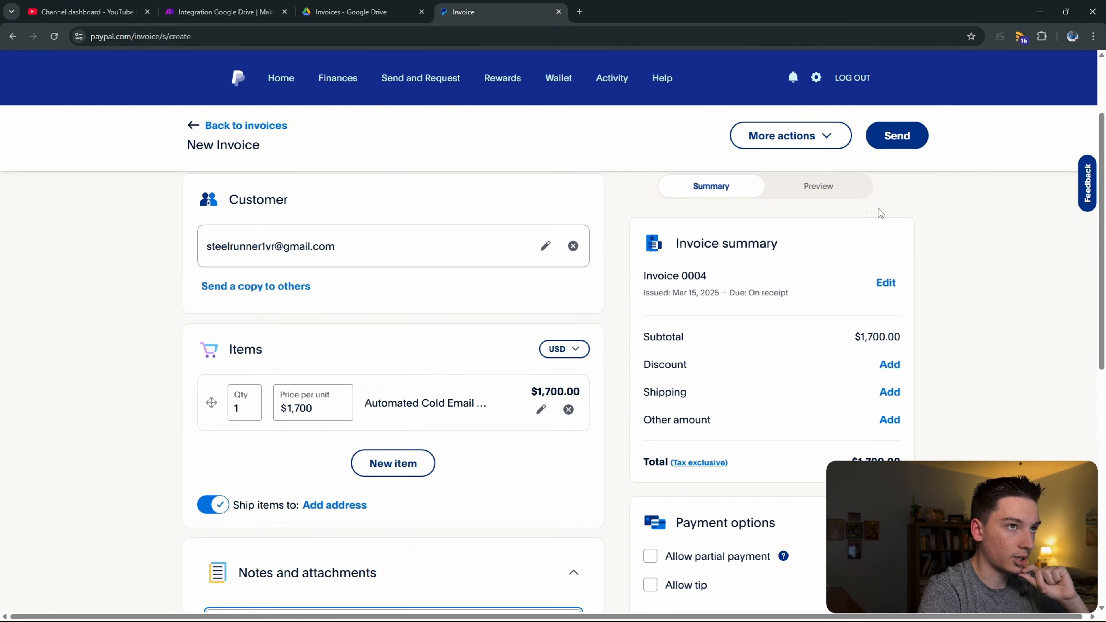
click(812, 140)
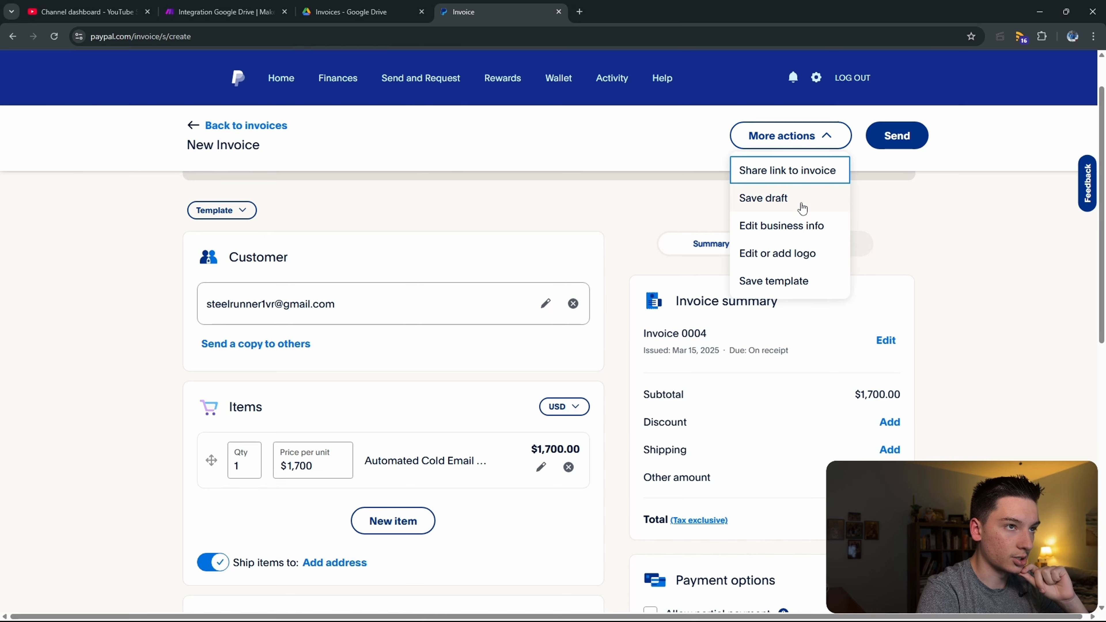
click(802, 202)
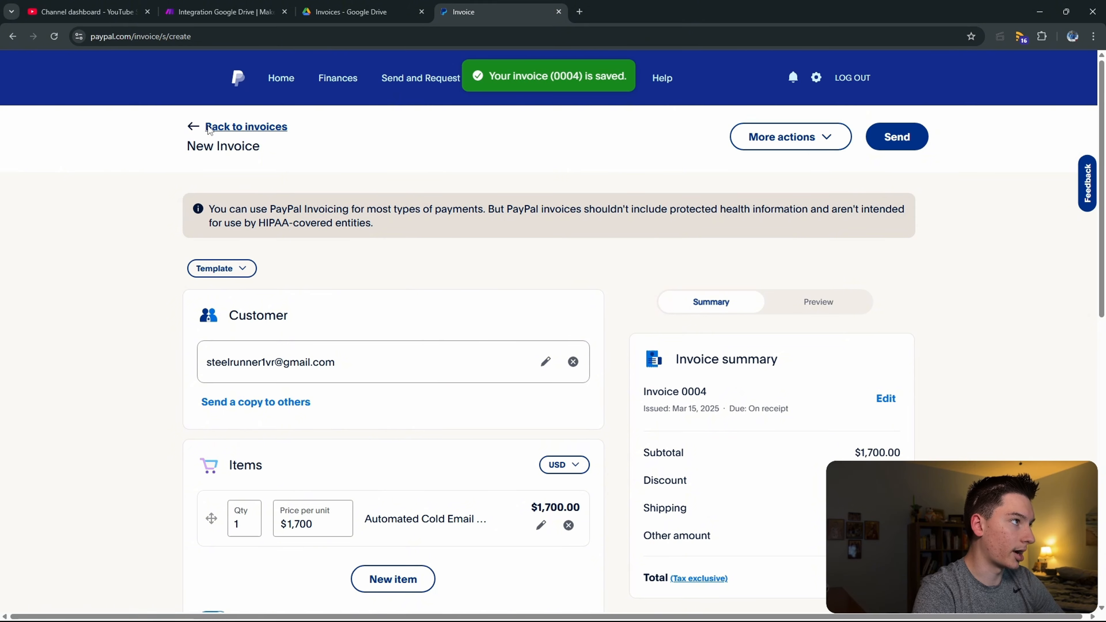
Step: Return to the invoices list and download the new $1,700 invoice as a PDF
click(246, 127)
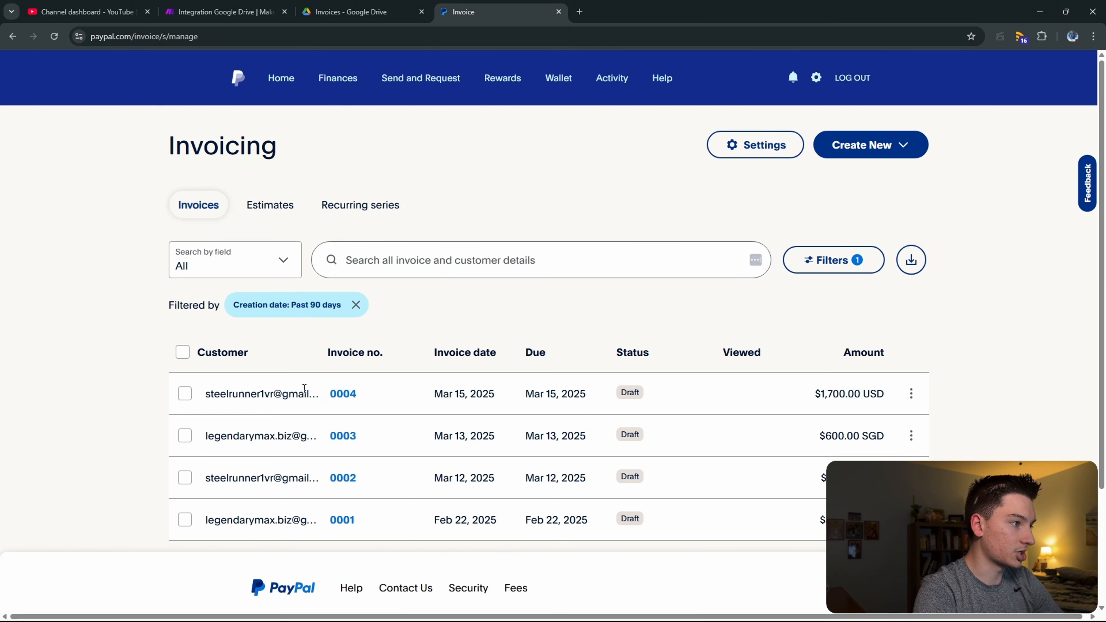
click(911, 392)
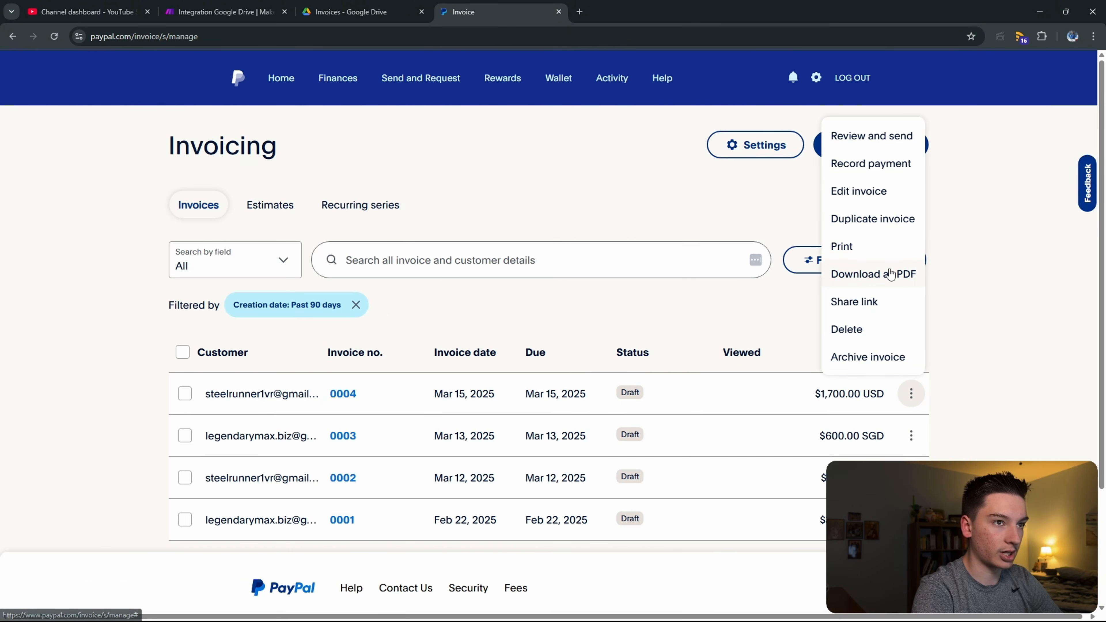
click(890, 272)
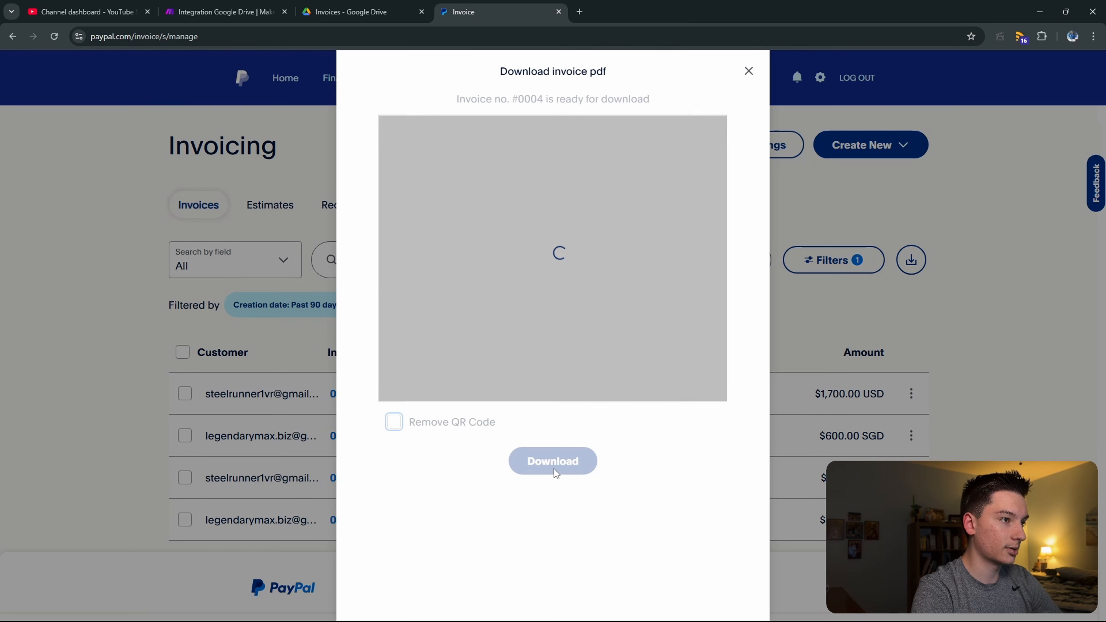
click(553, 460)
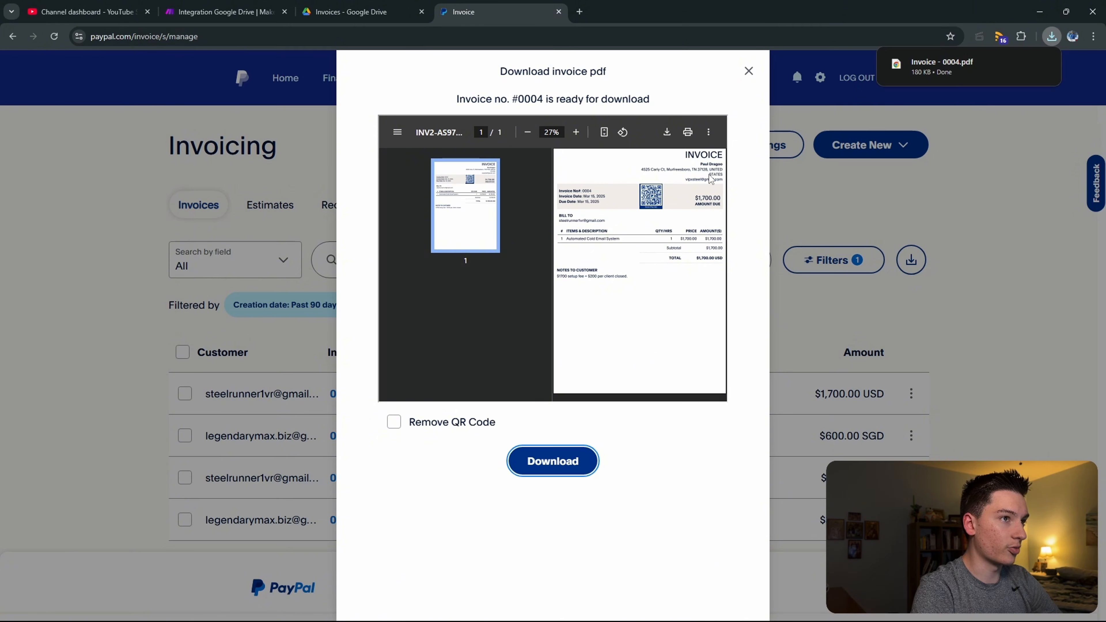
Step: Open the downloaded invoice PDF and review its billing details, item, total and customer note
click(938, 61)
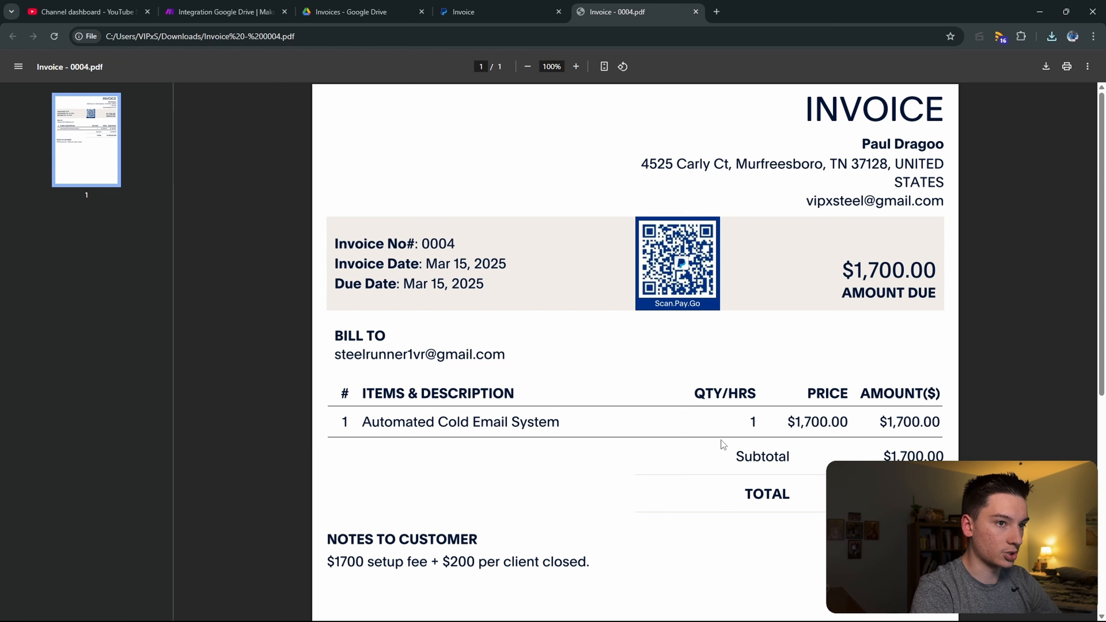
scroll(795, 523, down, 3)
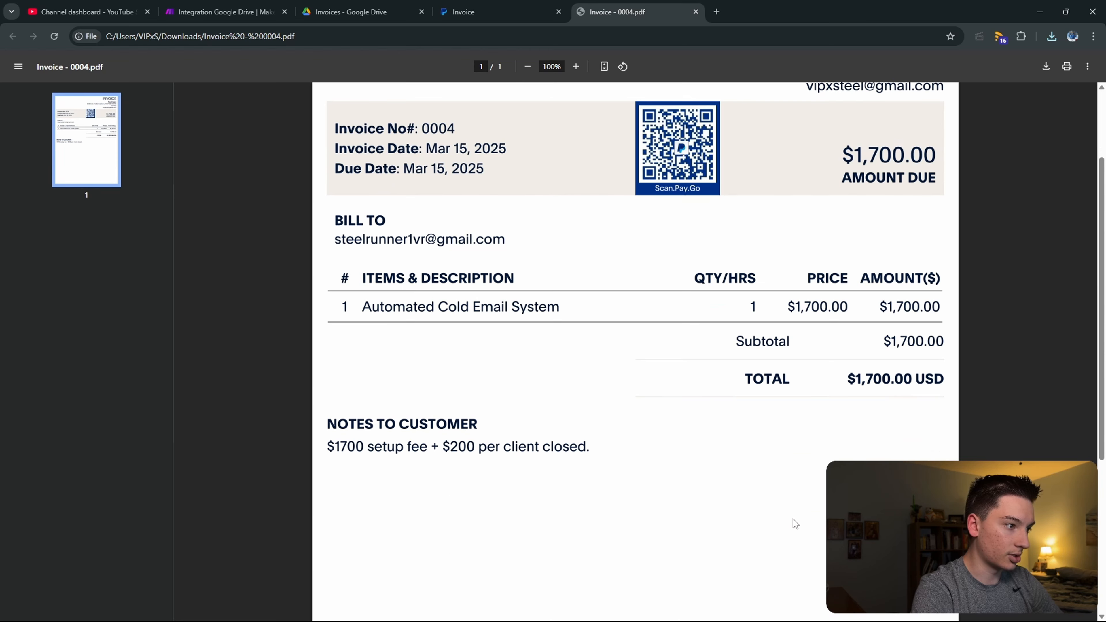
scroll(701, 479, up, 3)
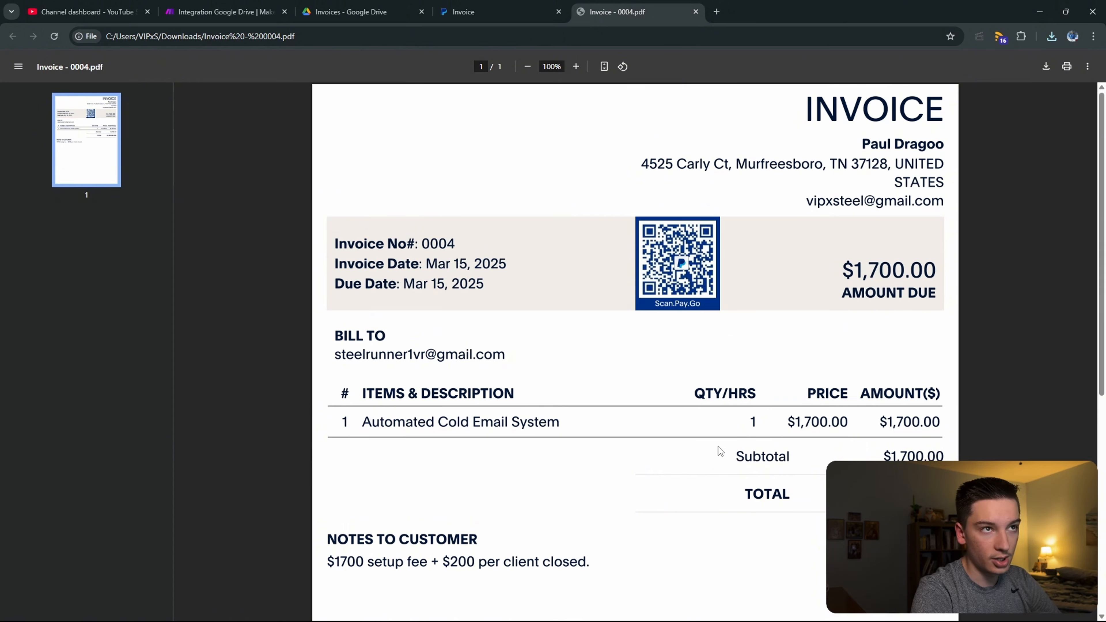
Step: Close the invoice PDF and PayPal pages and upload Invoice - 0004.pdf to the Invoices folder in Google Drive
key(ctrl+w)
key(ctrl+w)
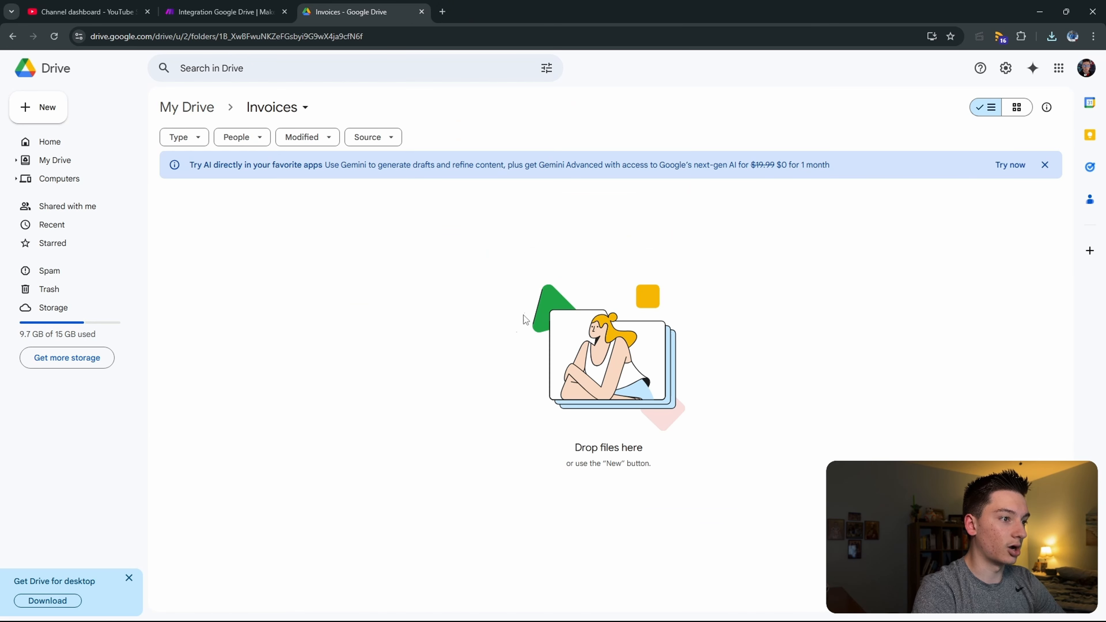
right_click(524, 315)
click(605, 361)
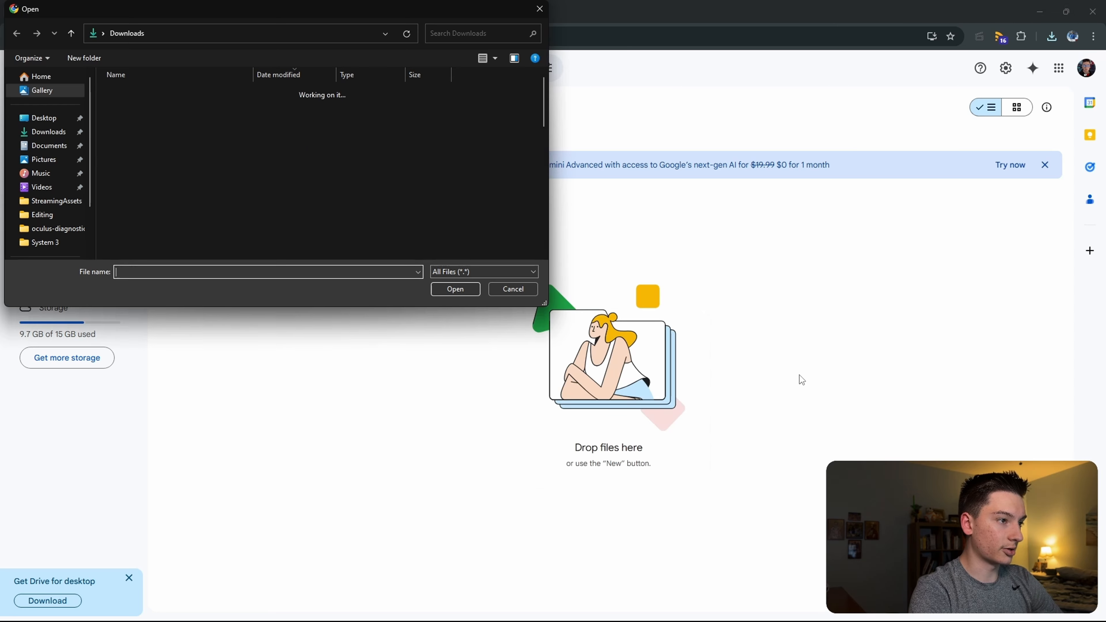
double_click(138, 110)
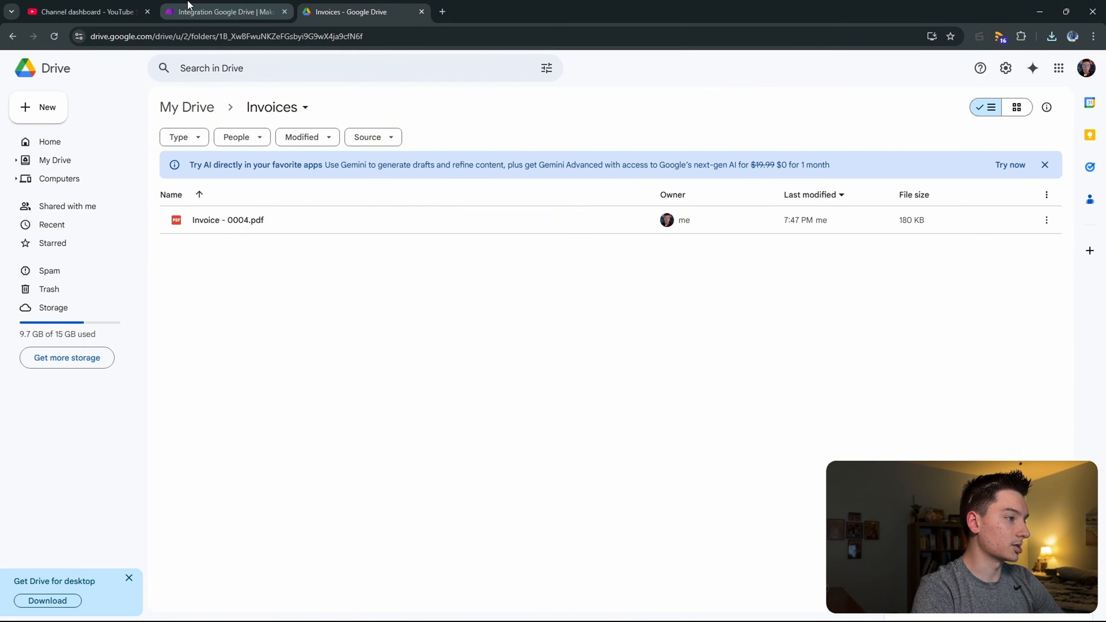
Step: Switch to the Make scenario, run it once, and examine the output bundle of the Google Drive watch module
click(227, 12)
click(80, 584)
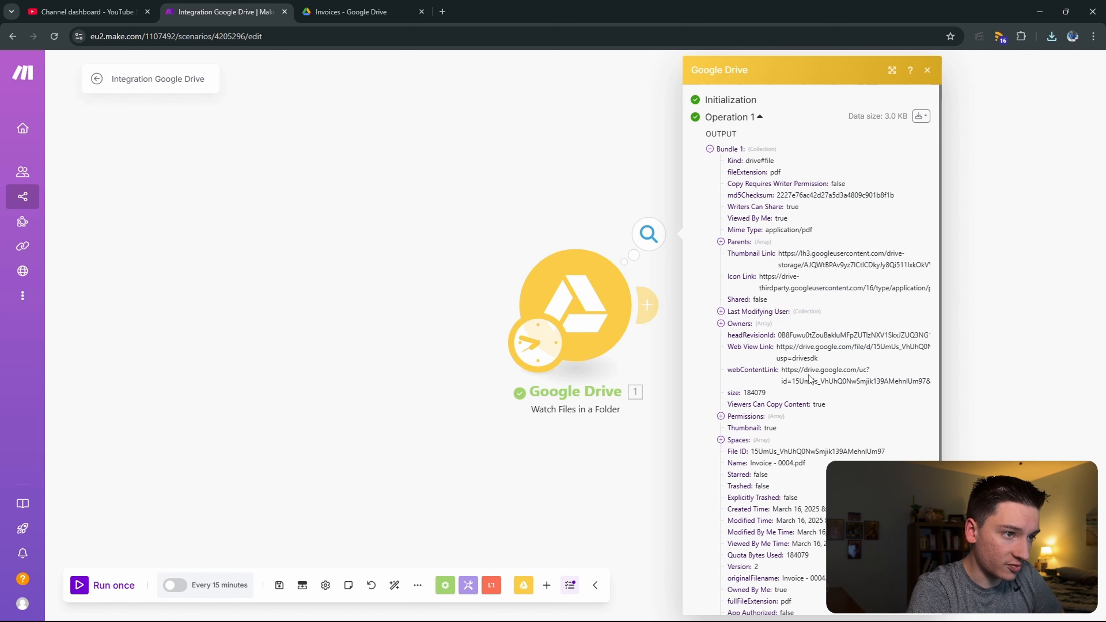
scroll(809, 379, down, 3)
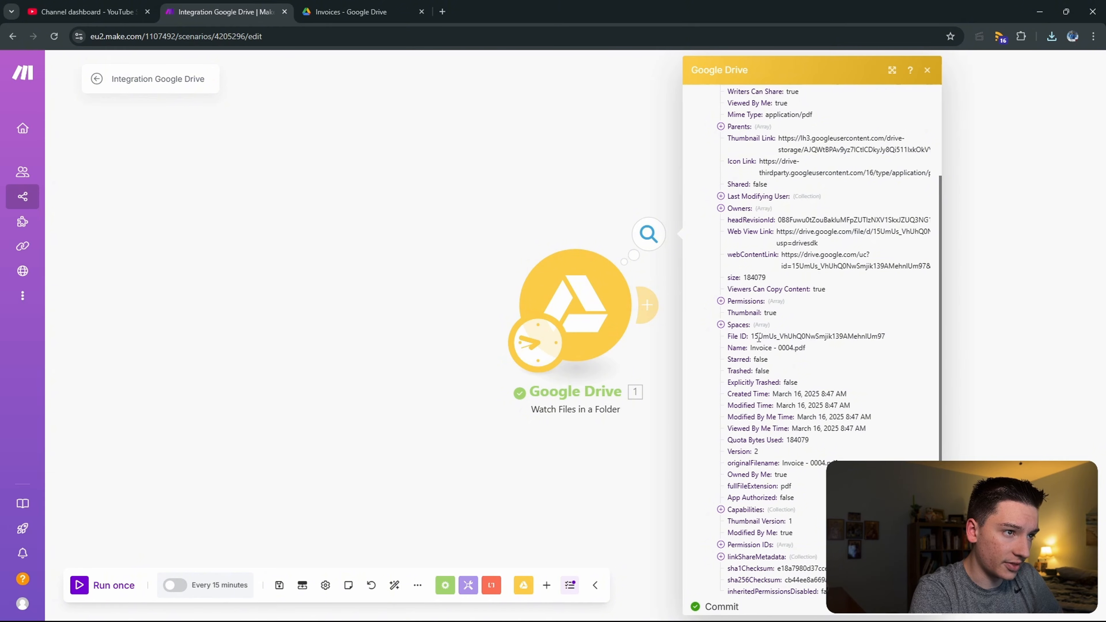
scroll(825, 367, down, 1)
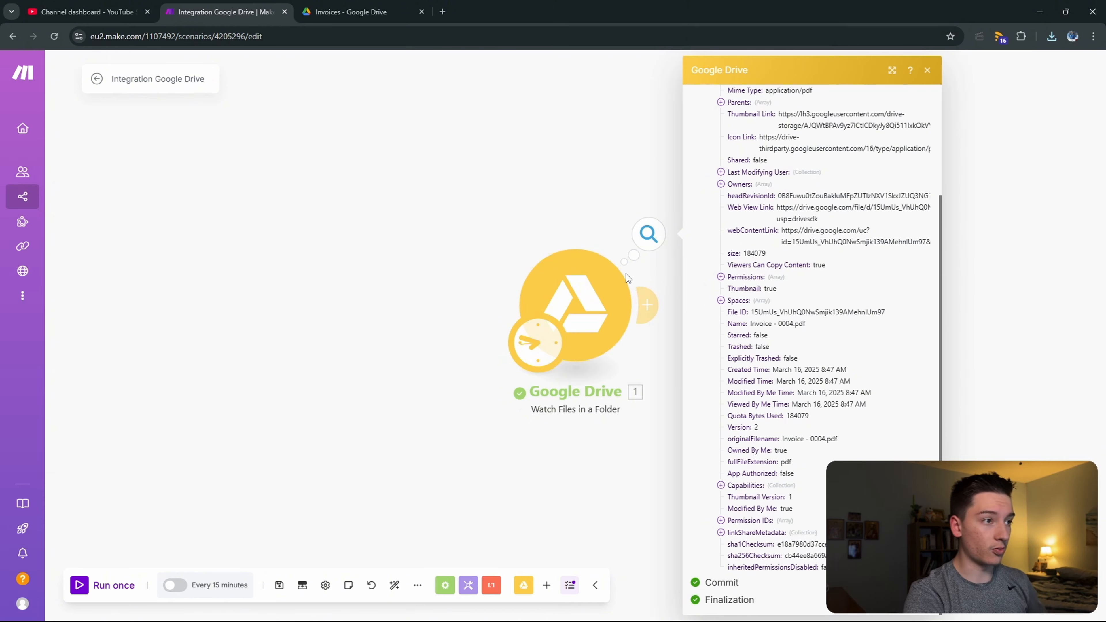
click(326, 10)
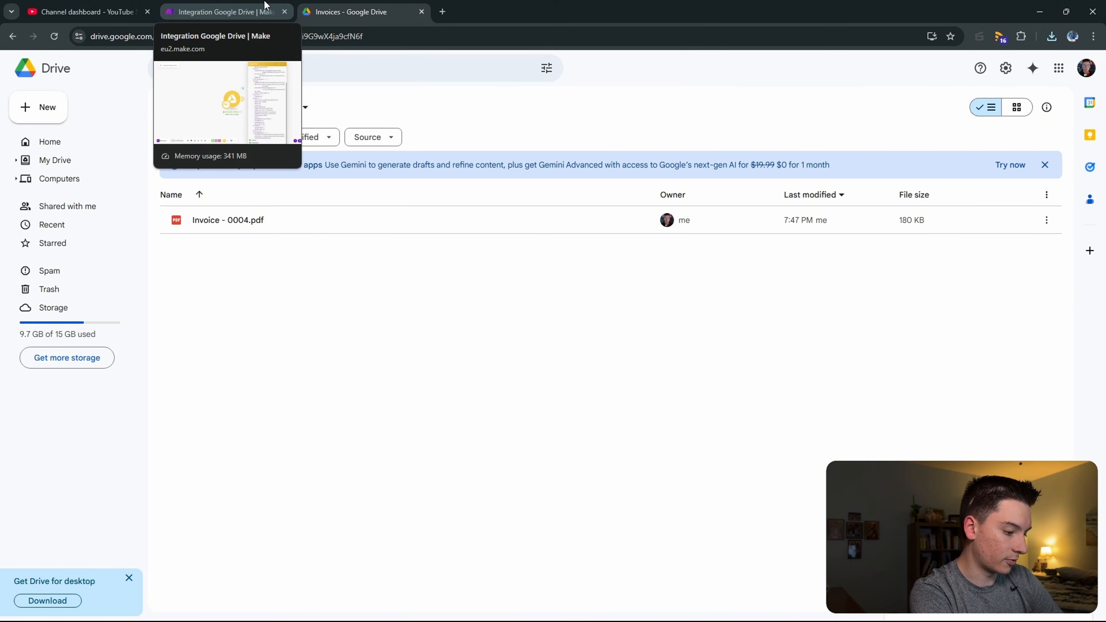
key(ctrl+t)
text(google.com)
key(Return)
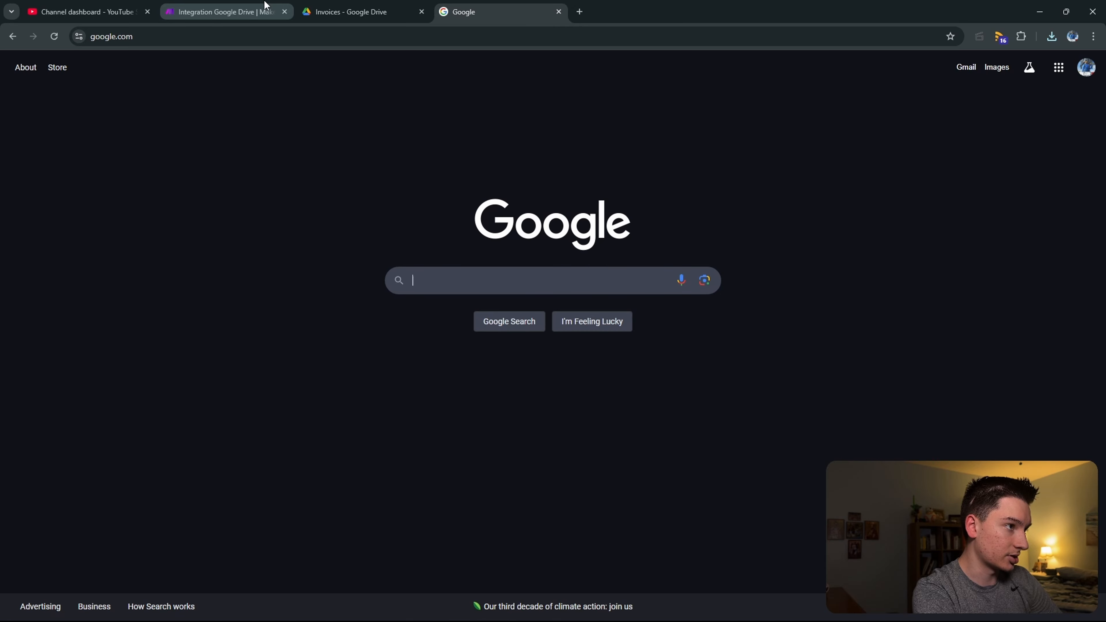
text(pdf)
key(BackSpace)
key(BackSpace)
key(BackSpace)
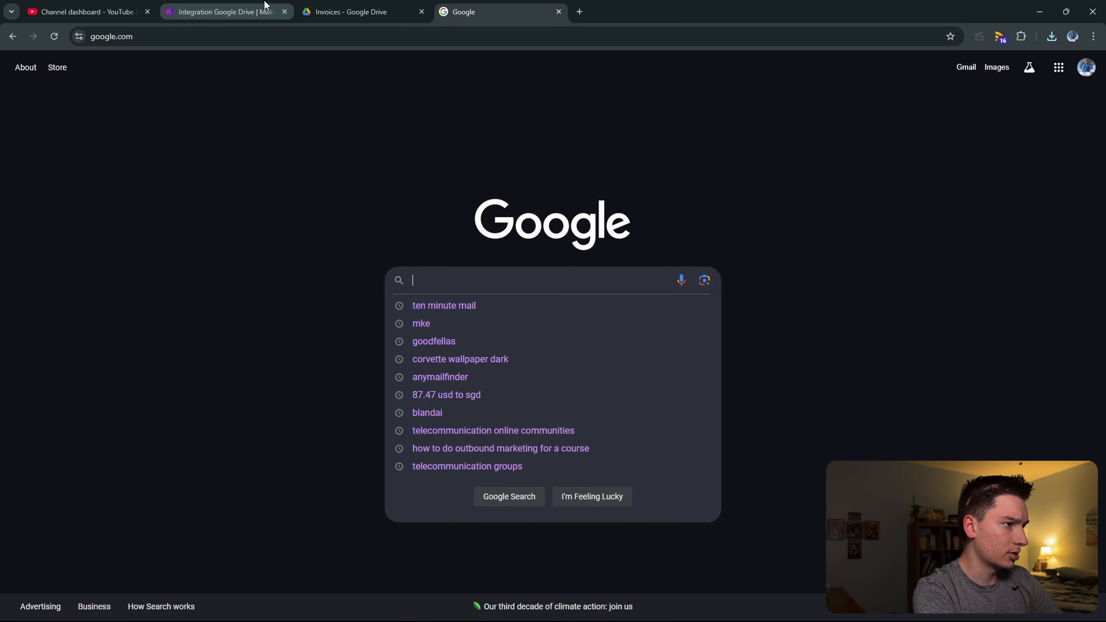
Step: Return to the Make scenario, start a new module, and choose the PDF.co app by searching for "pdf"
click(266, 6)
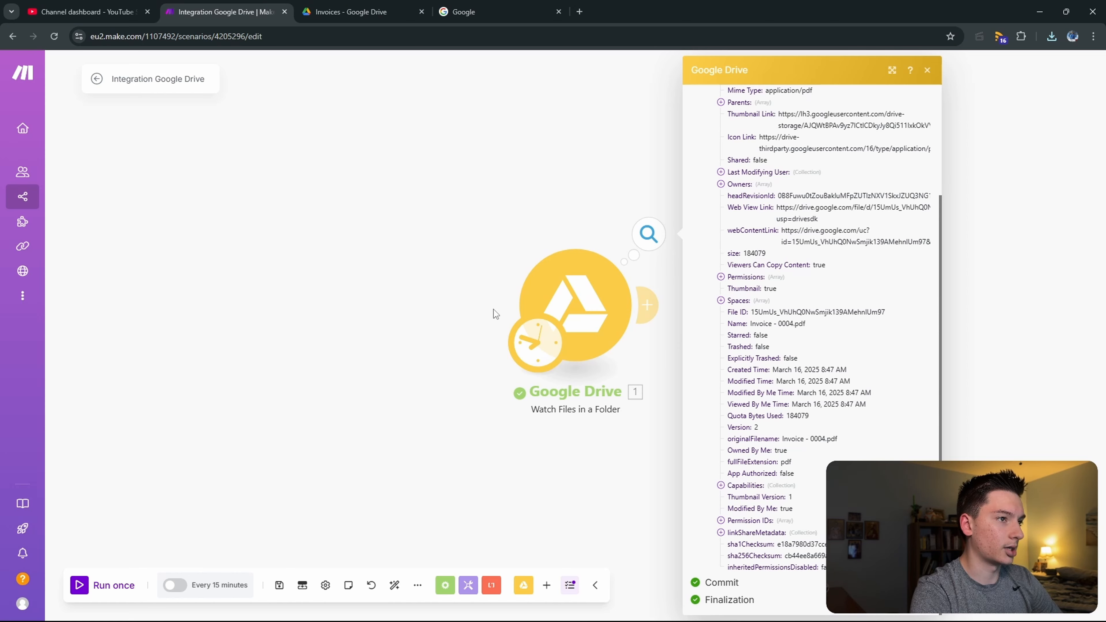
click(560, 440)
text(pdf)
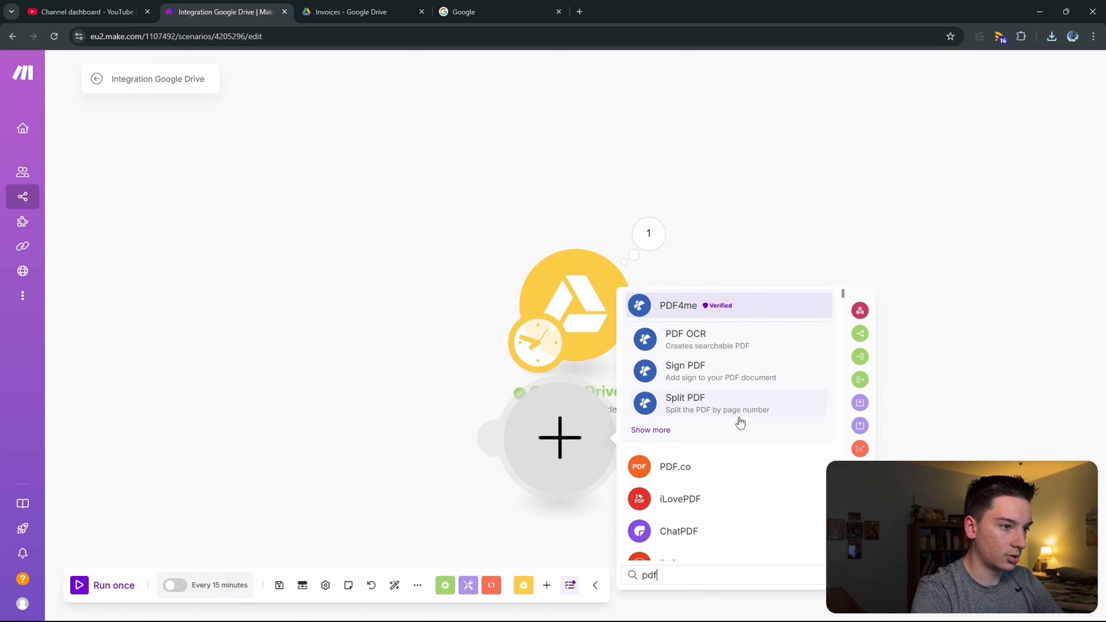
scroll(736, 422, down, 2)
click(701, 423)
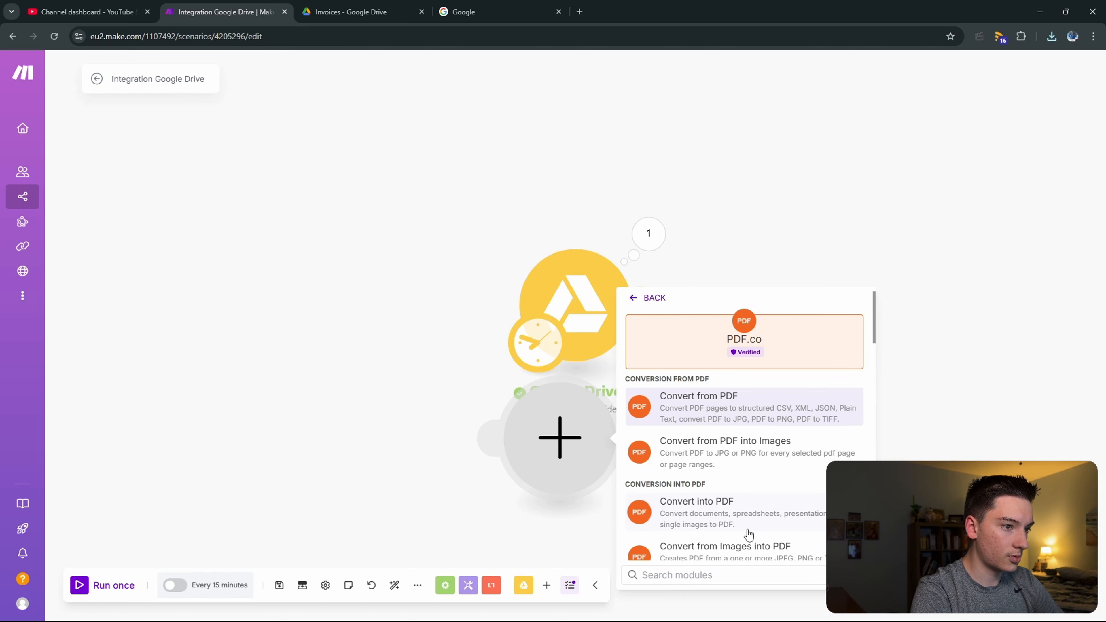
Step: Search the PDF.co modules for "par", look through the parsing options, and clear the search
scroll(740, 531, down, 2)
text(par)
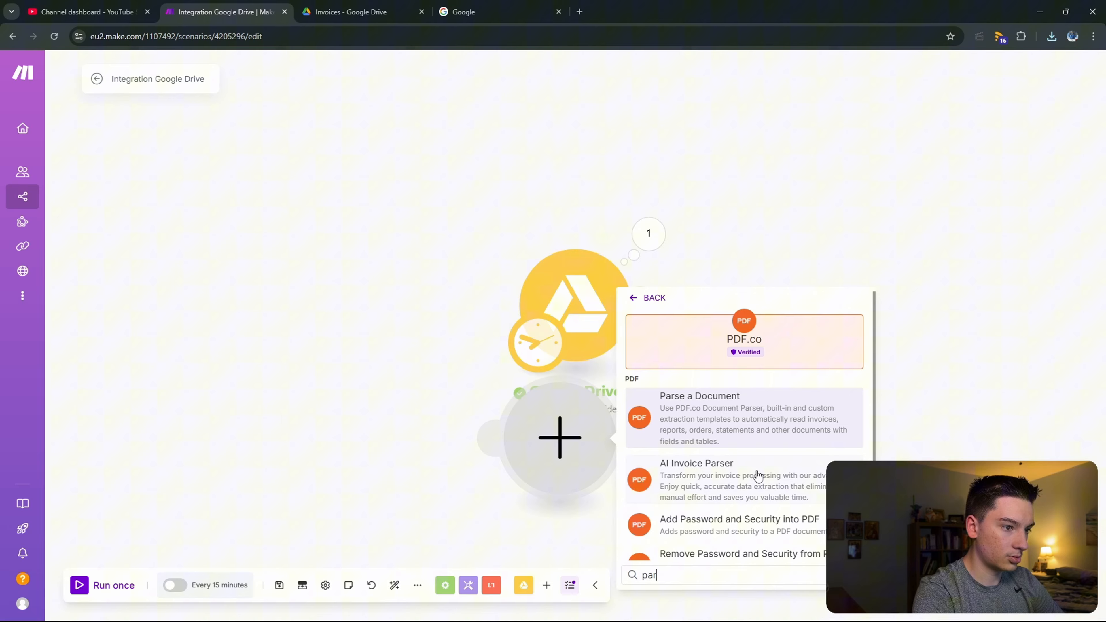
scroll(724, 531, down, 1)
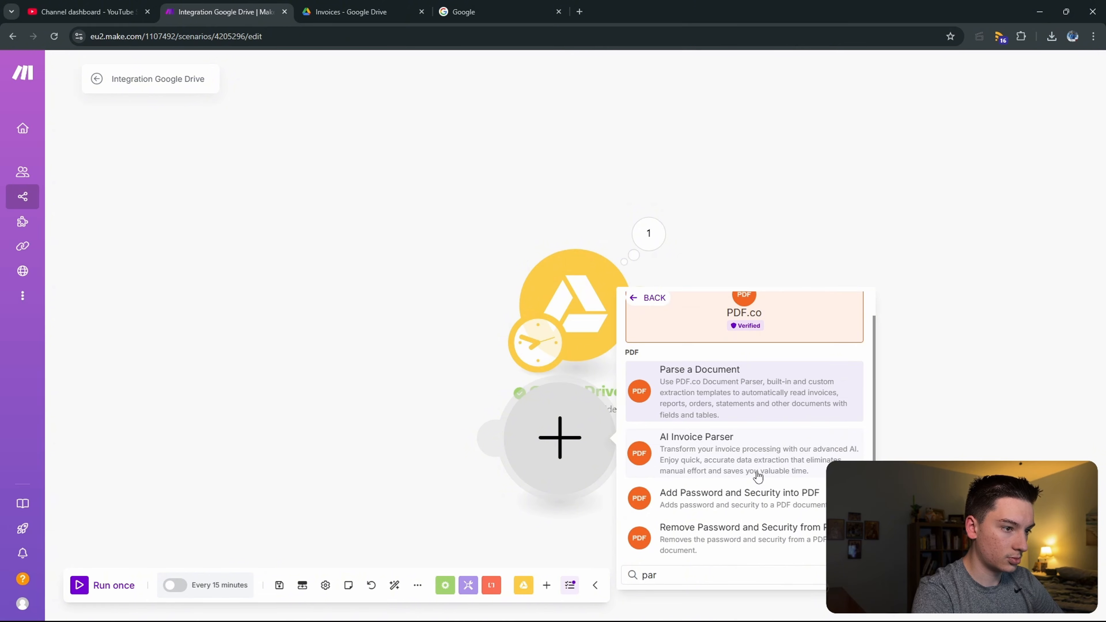
key(BackSpace)
key(BackSpace)
key(BackSpace)
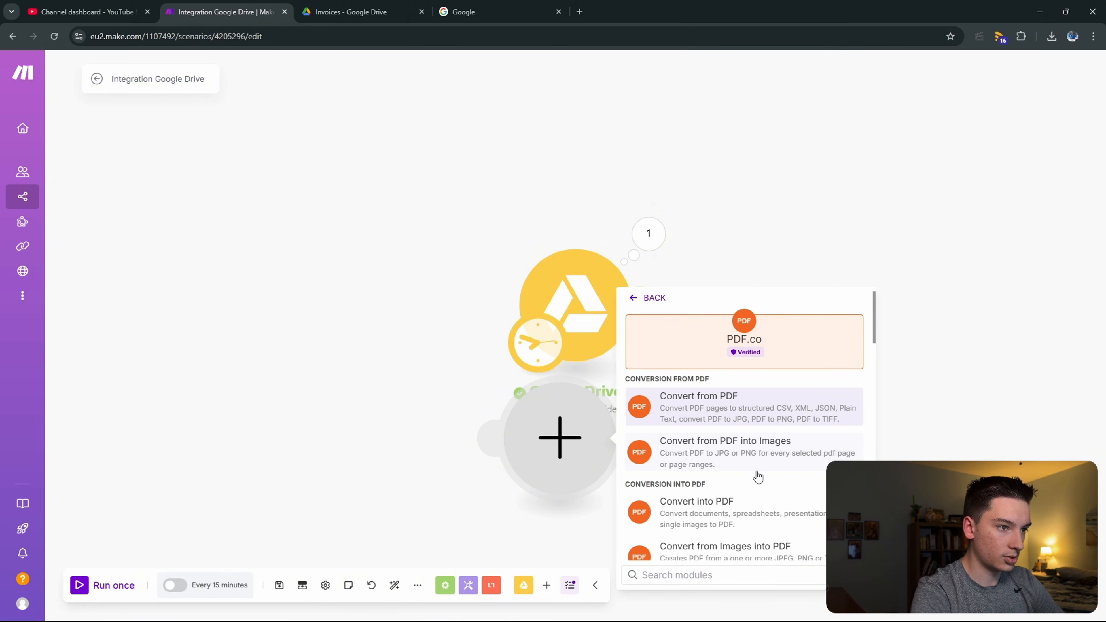
Step: Look through the PDF.co modules, add Convert from PDF to the scenario, and close its settings
scroll(758, 479, down, 4)
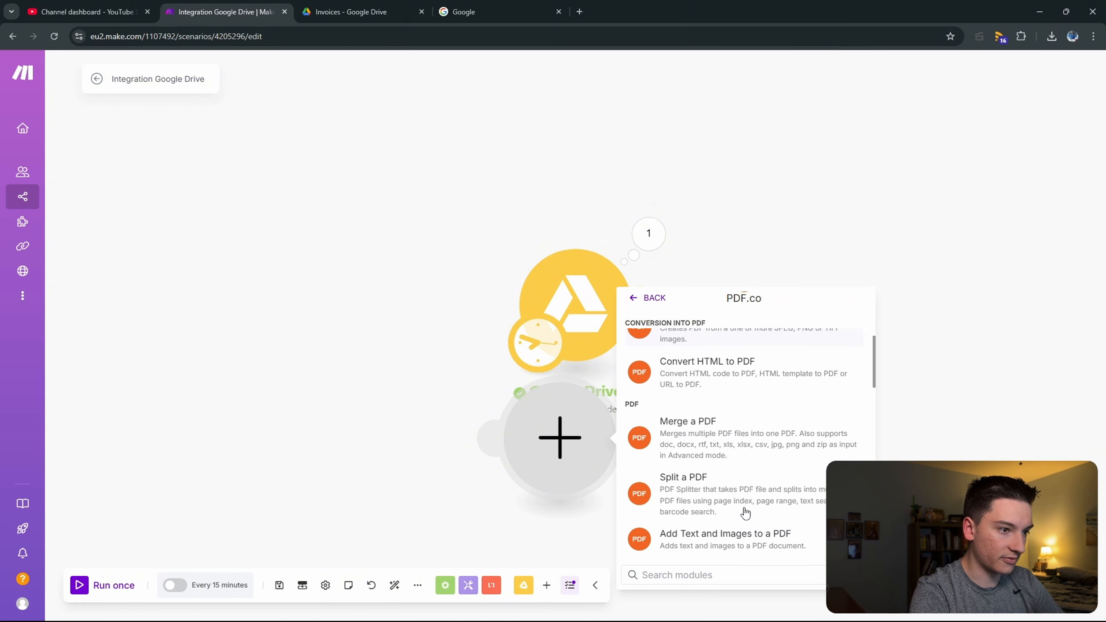
text(pdf)
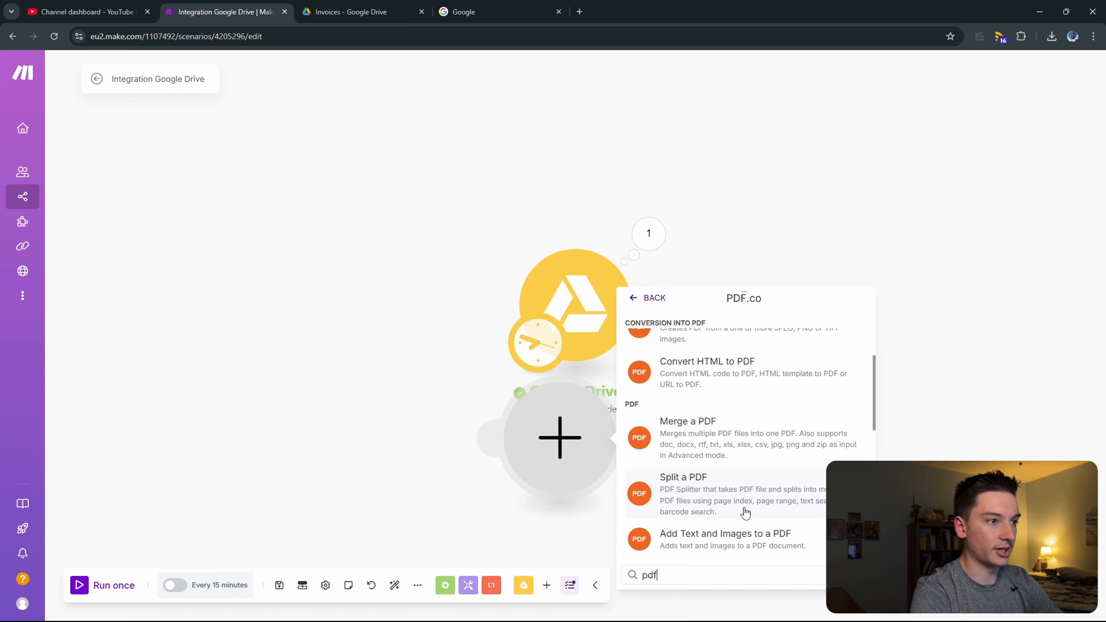
scroll(786, 495, up, 5)
scroll(705, 432, down, 1)
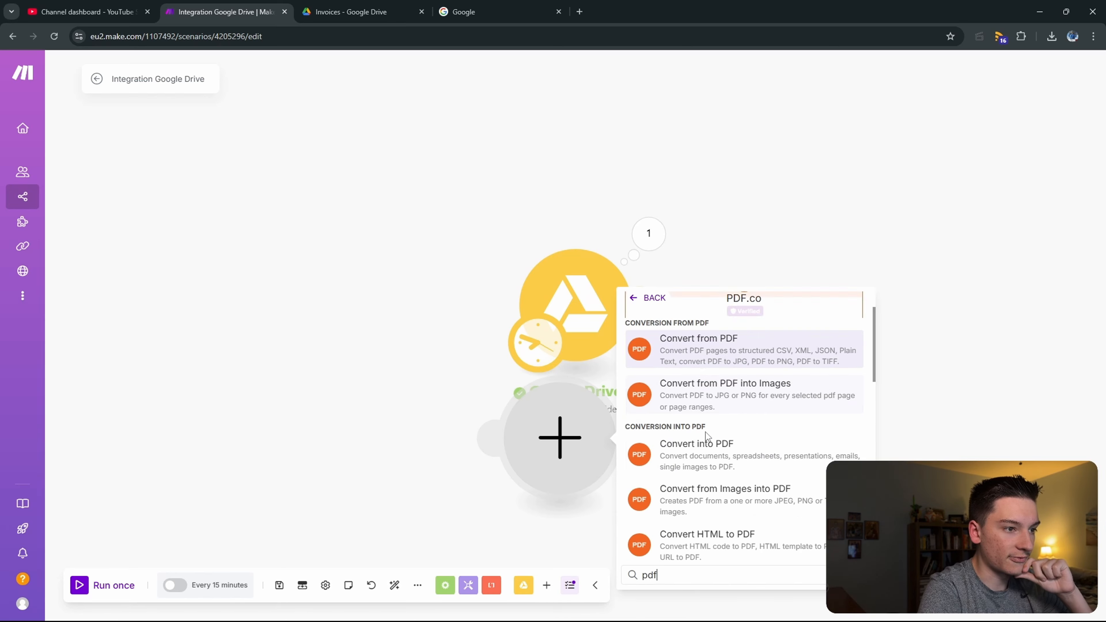
scroll(714, 440, up, 1)
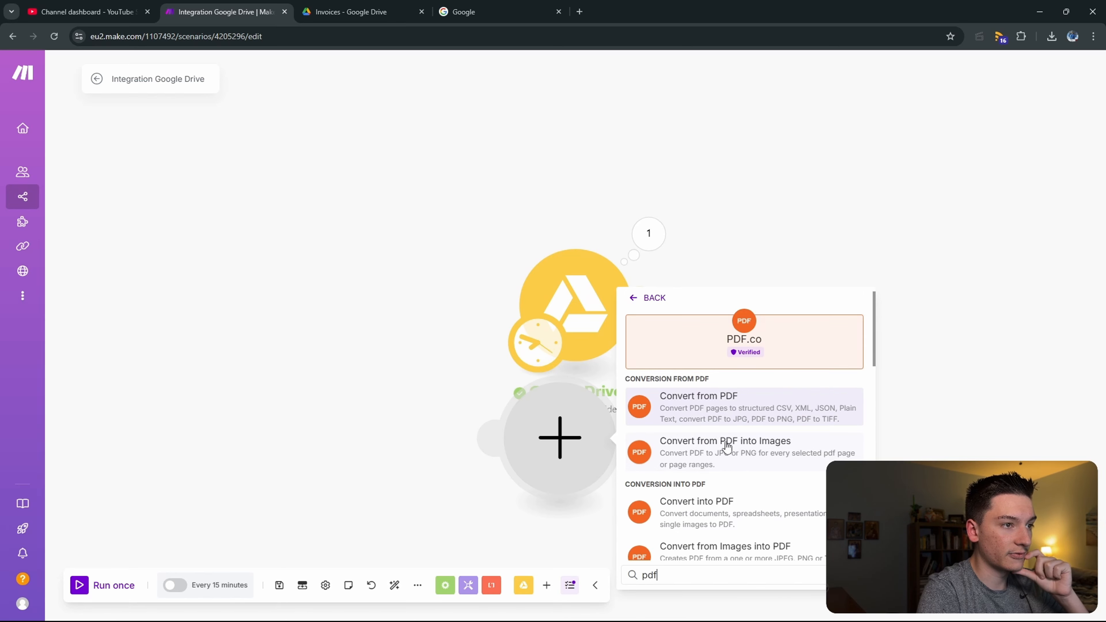
click(740, 417)
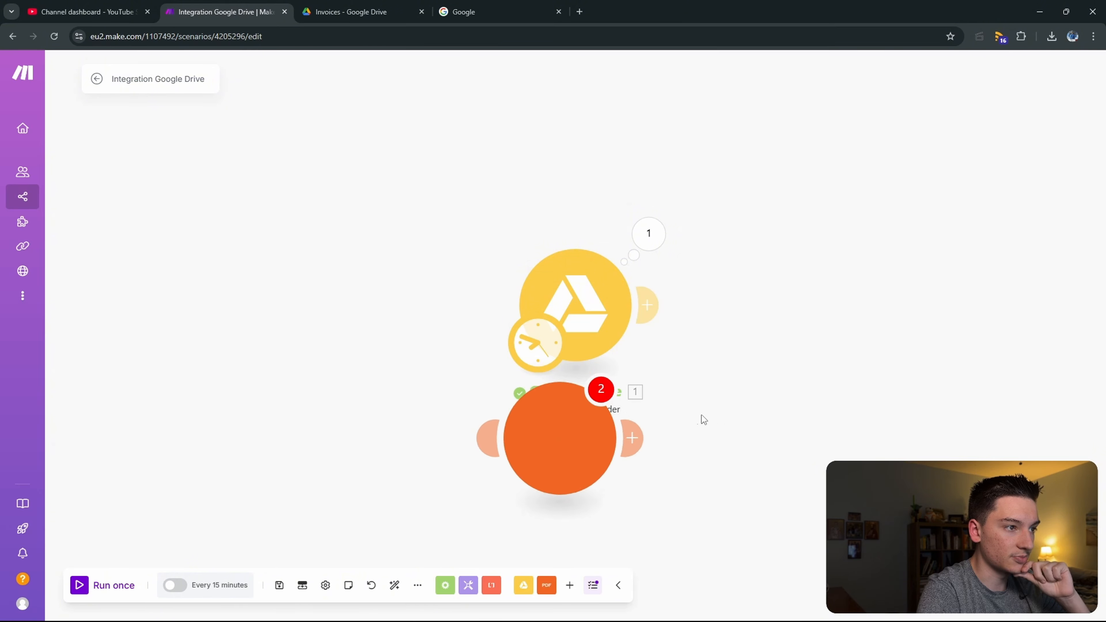
click(772, 487)
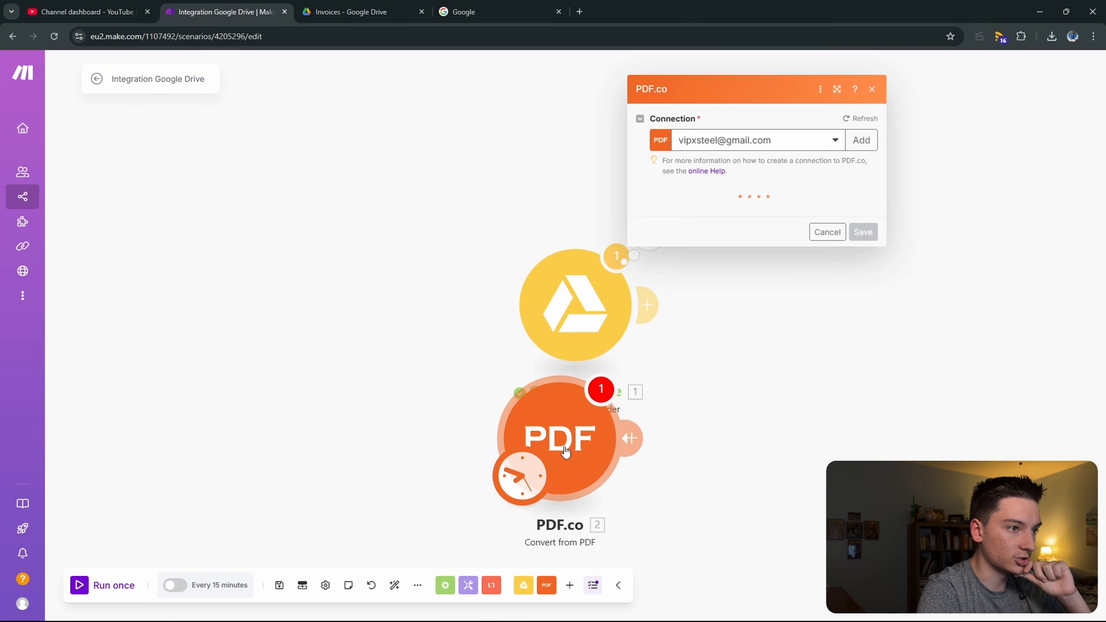
click(407, 279)
Step: Switch to the open Google page and load the PDF.co website there
click(505, 5)
click(87, 12)
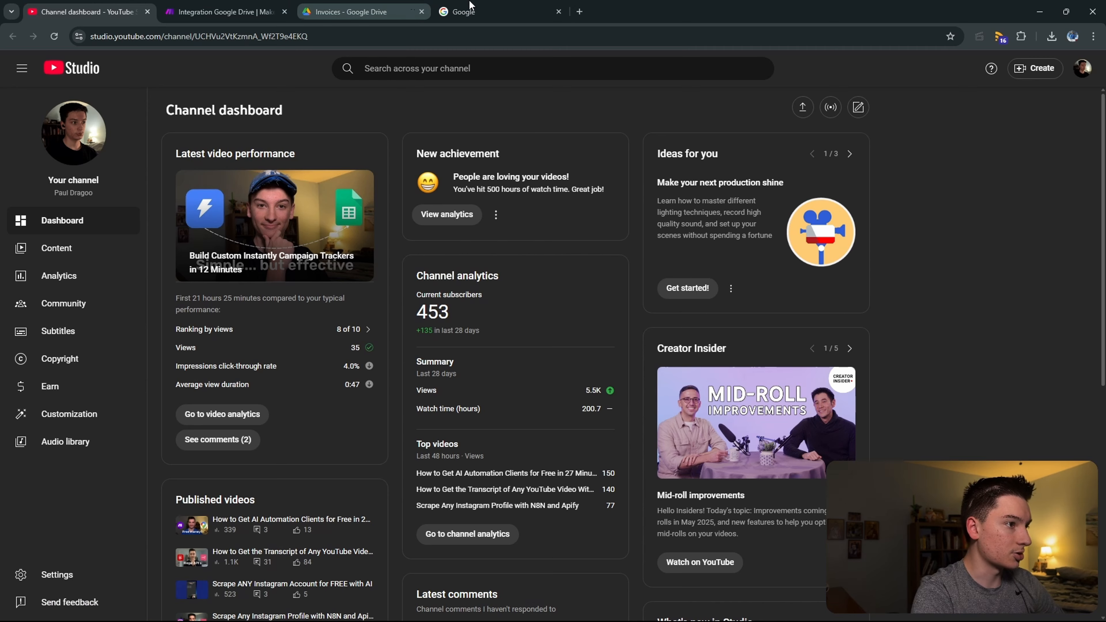
click(501, 10)
click(316, 38)
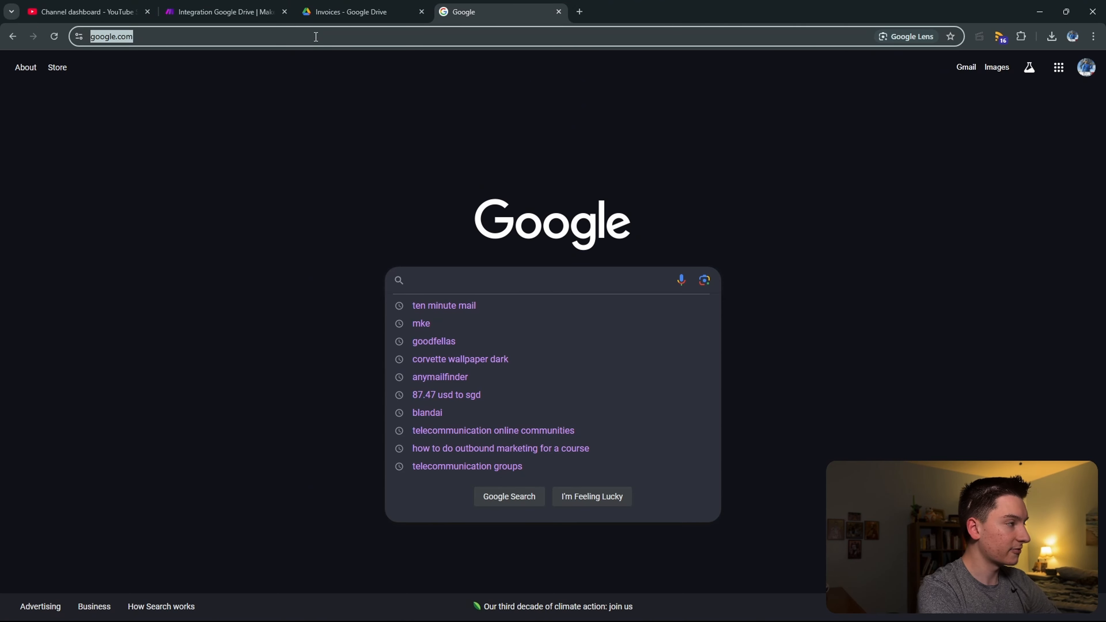
text(pdf)
key(Return)
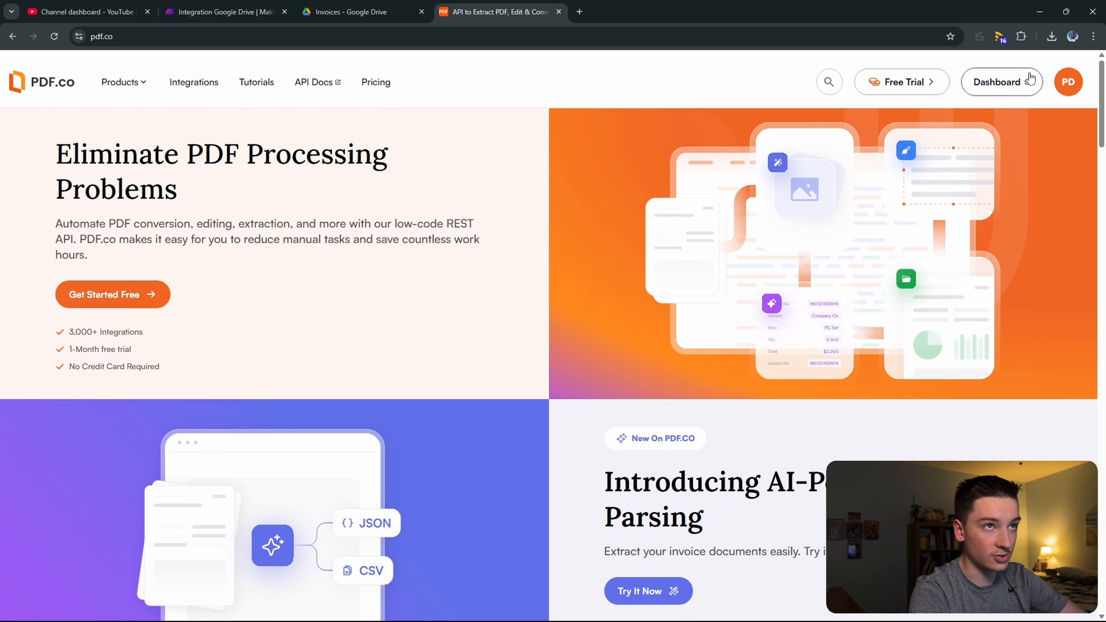
Step: Open the PDF.co dashboard and examine the available credits and the API key section
click(1023, 78)
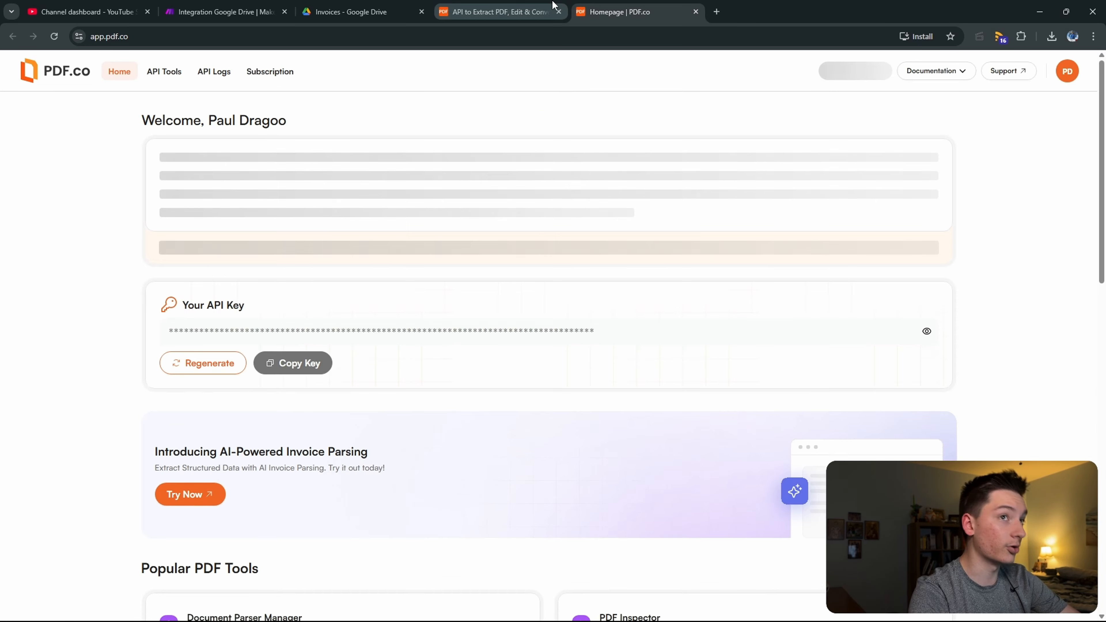
click(546, 4)
click(603, 4)
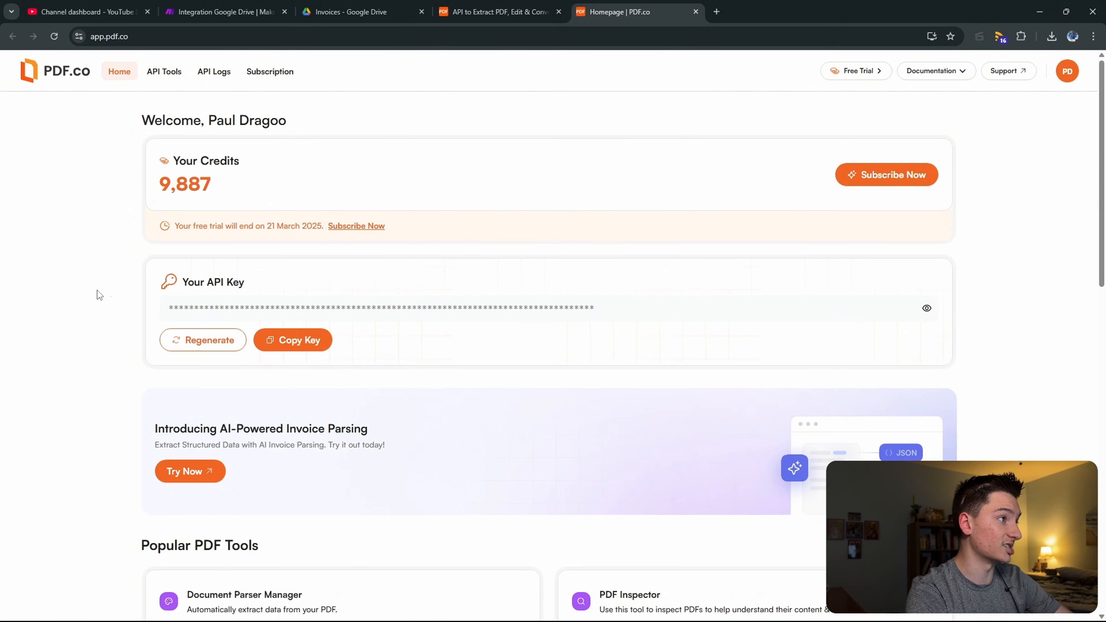
drag(215, 187, 50, 189)
click(48, 250)
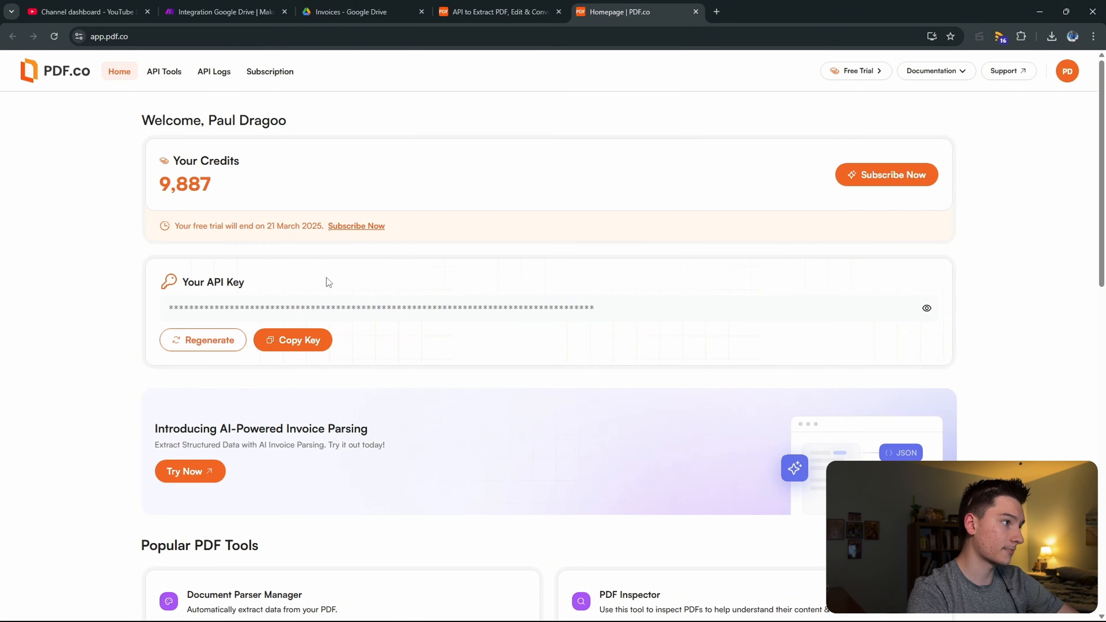
Step: Copy the API key from the PDF.co dashboard and switch back to the Make scenario
click(324, 337)
click(496, 10)
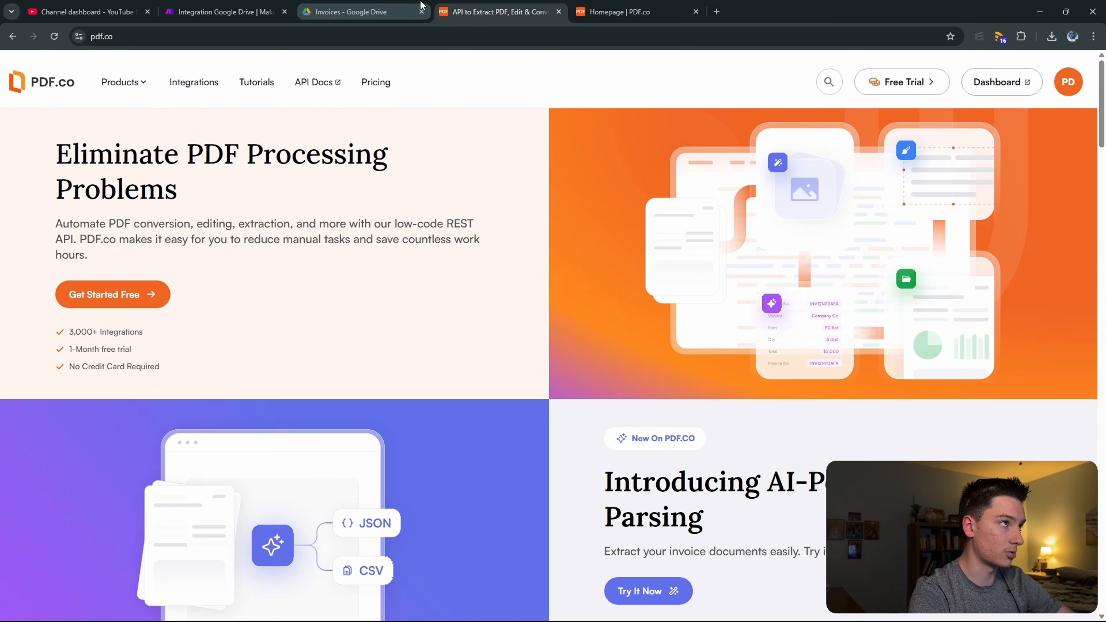
click(357, 10)
click(222, 5)
Step: Open the new connection form from the PDF.co module, examine its connection name and API key fields, and close it unsaved
click(560, 438)
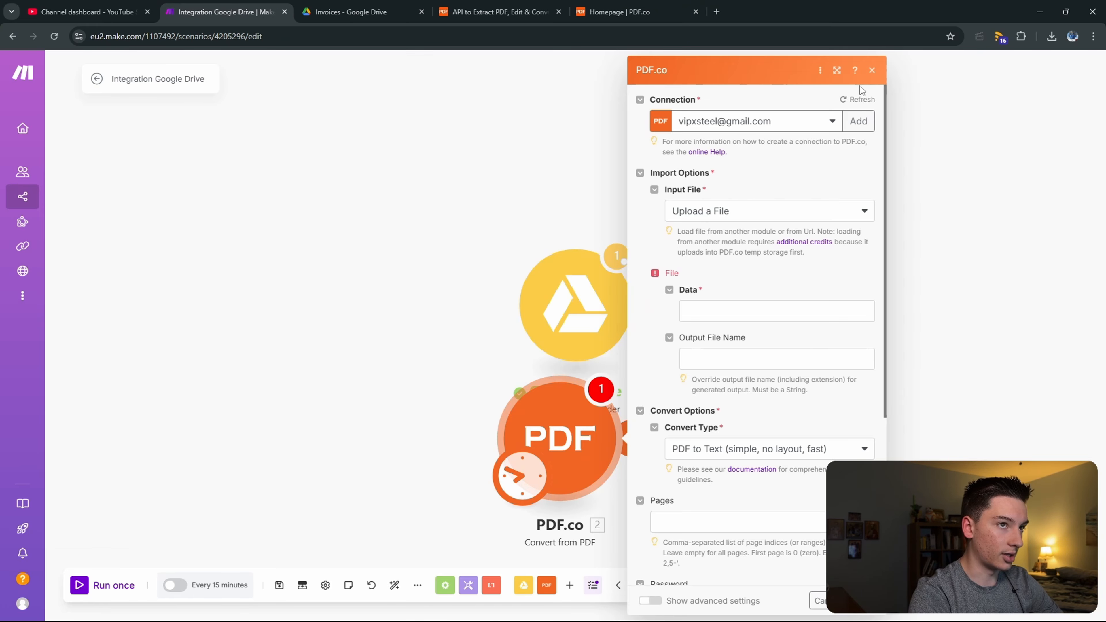
click(857, 121)
drag(732, 123, 607, 130)
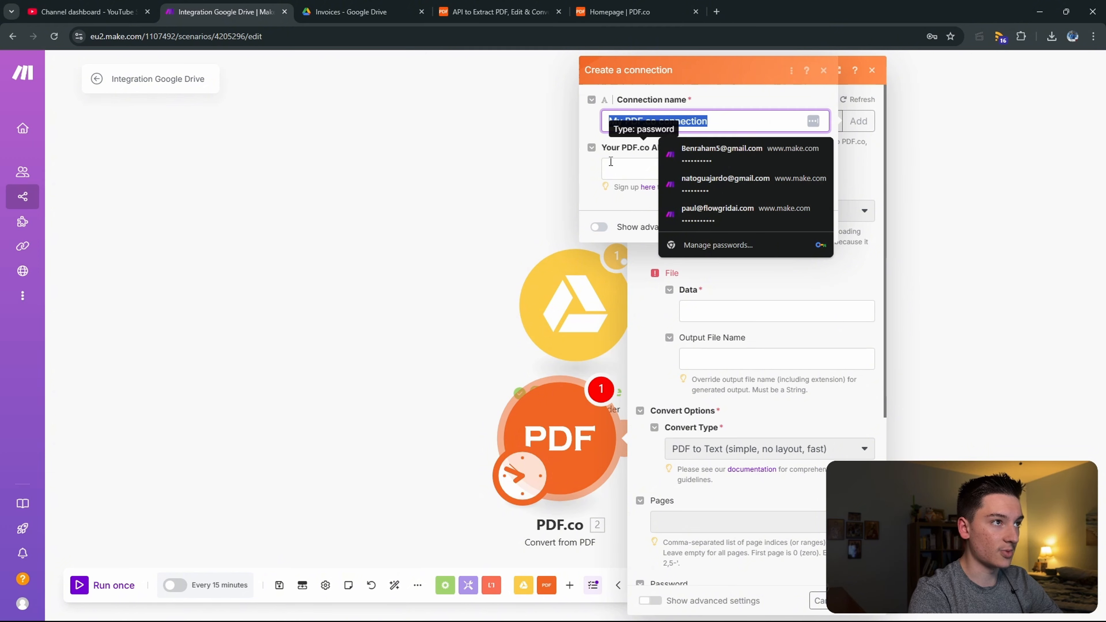
click(638, 173)
click(710, 150)
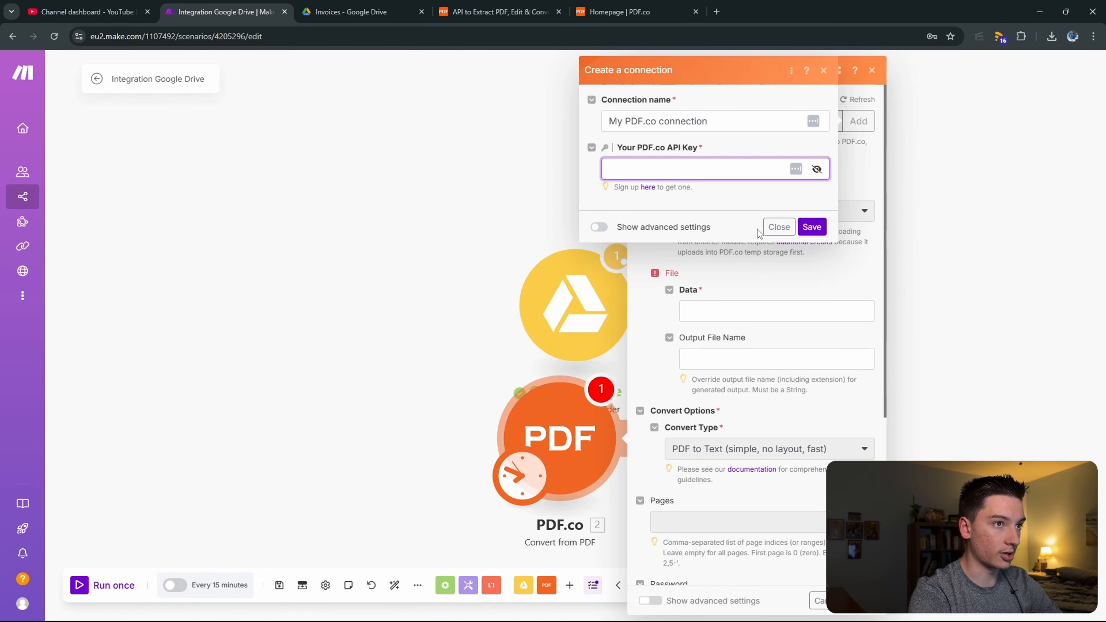
click(776, 227)
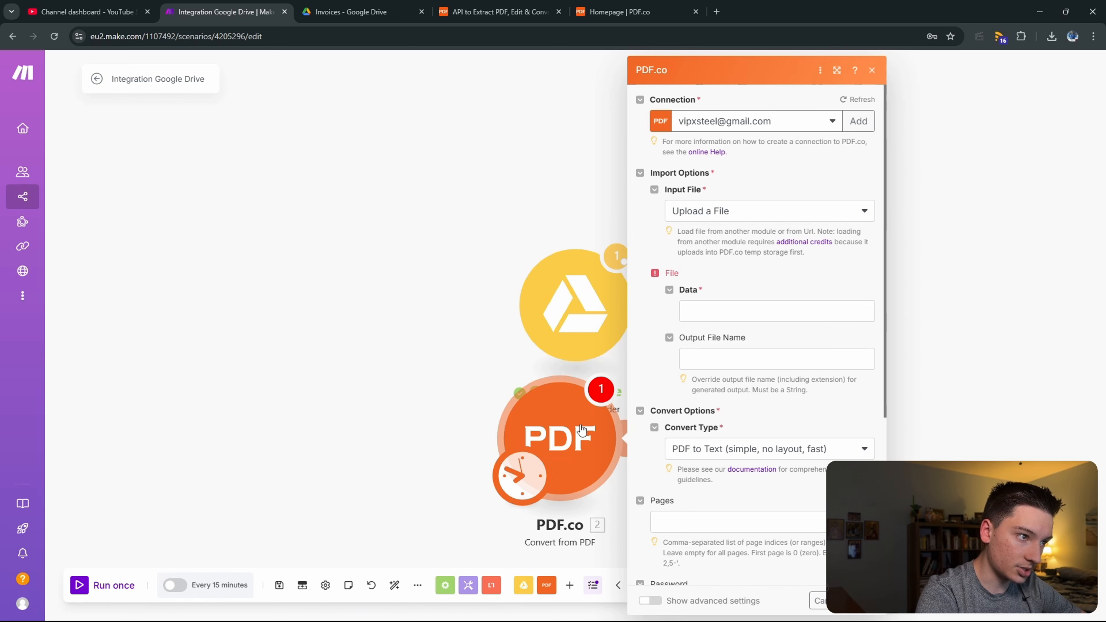
Step: Move the PDF.co Convert from PDF module well to the right of the Google Drive trigger, leaving room between them
drag(518, 472, 555, 304)
drag(603, 457, 1021, 352)
click(635, 404)
Step: Add a Google Drive Download a File module directly after the Watch Files in a Folder trigger
click(655, 305)
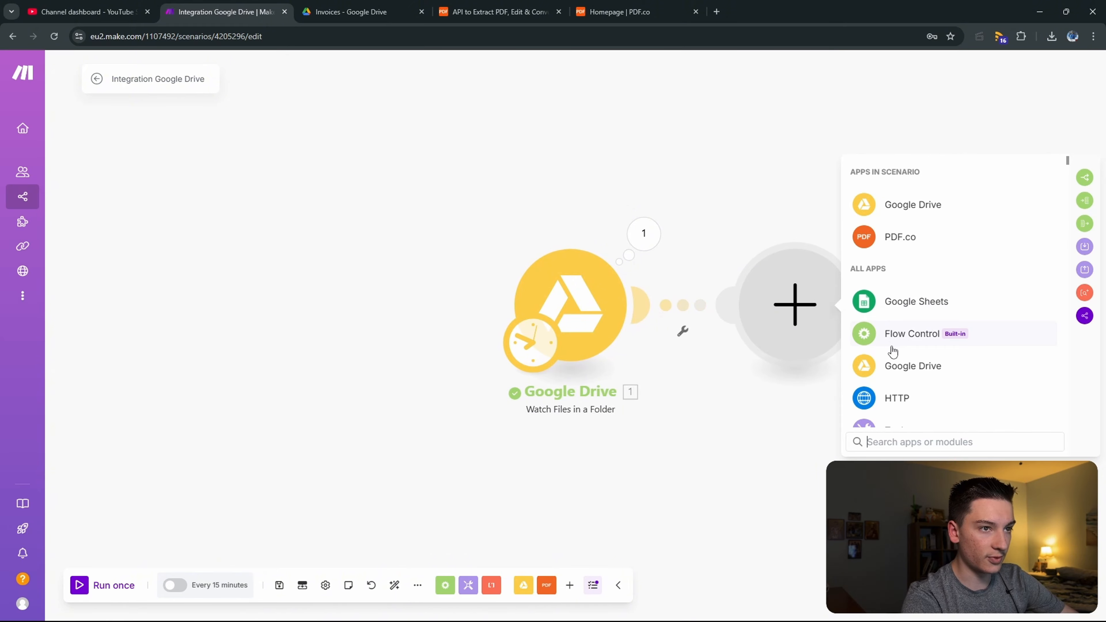
click(893, 363)
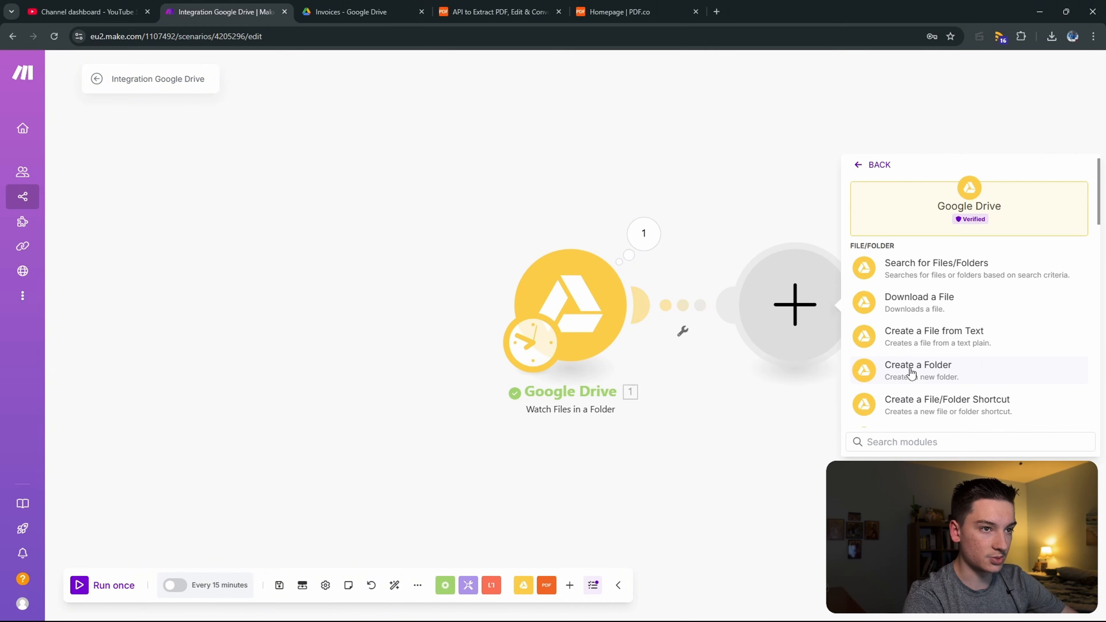
click(927, 301)
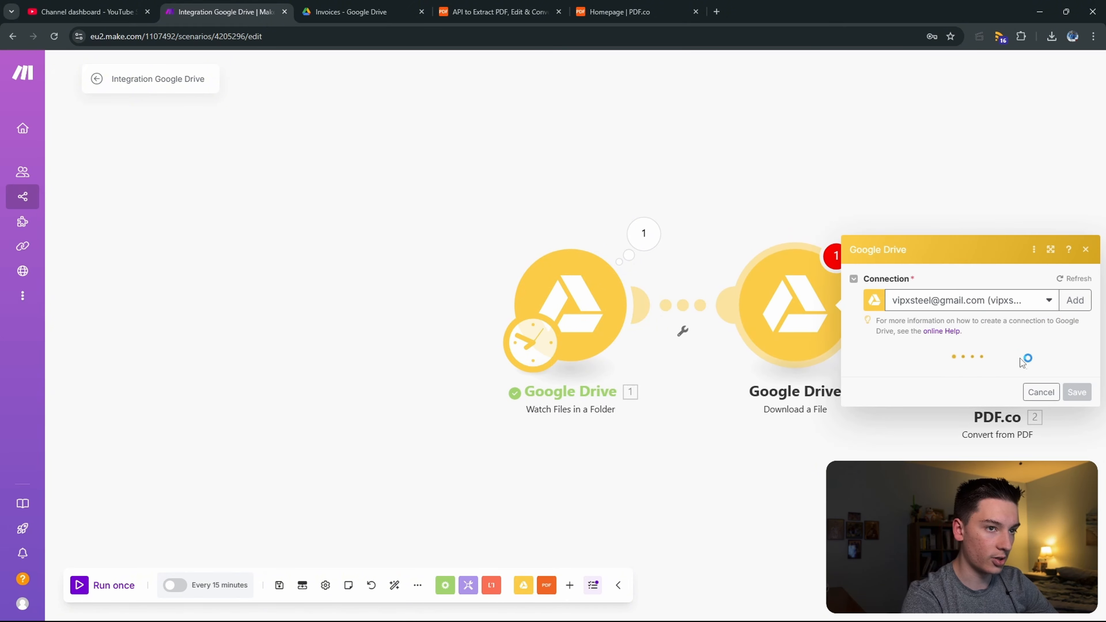
Step: Map the File ID from the Watch Files in a Folder trigger into the Download a File module and save it
click(906, 397)
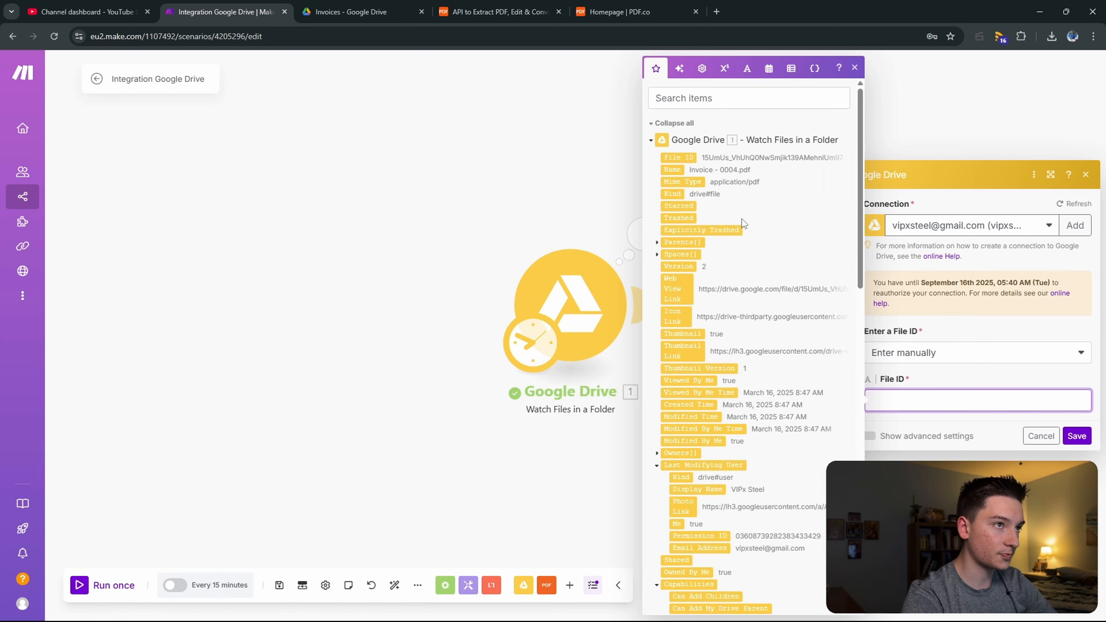
click(678, 157)
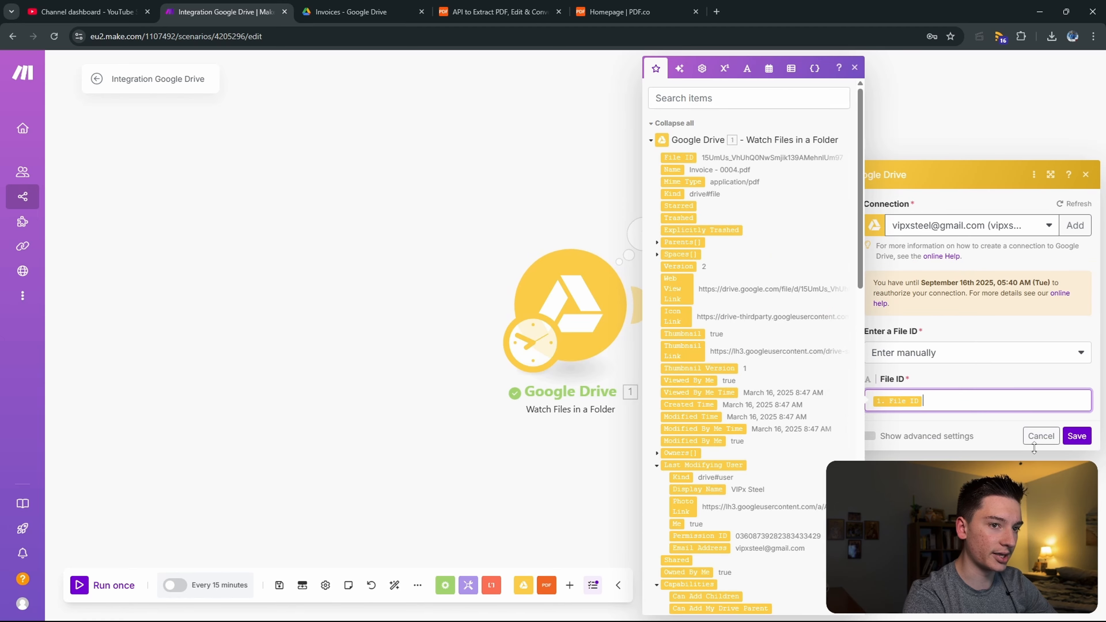
click(1075, 437)
key(ctrl+Tab)
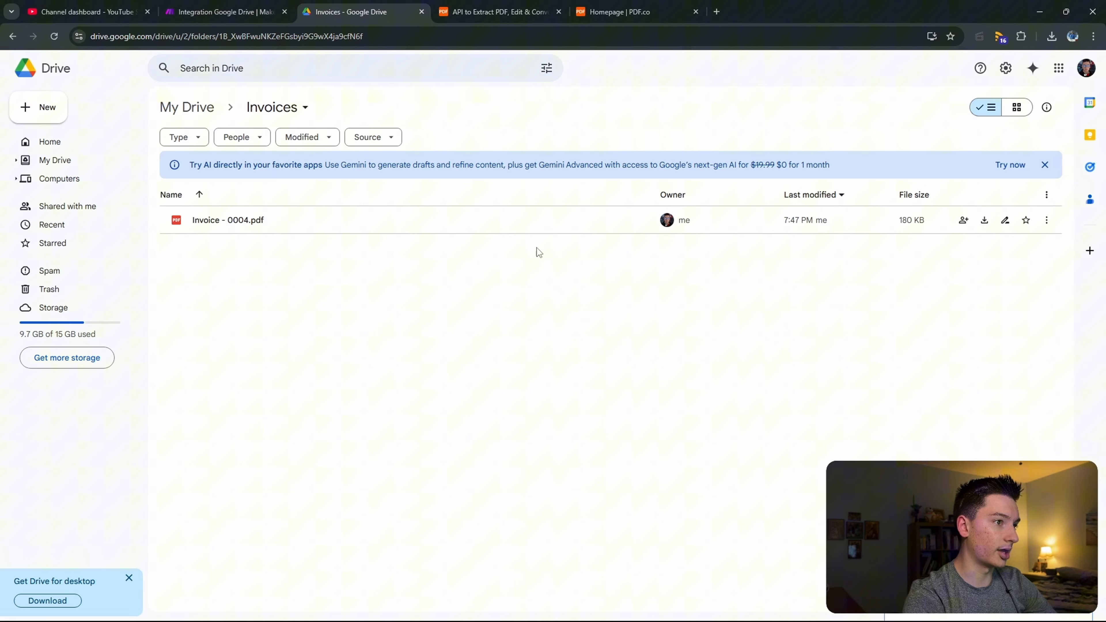
click(1046, 220)
click(895, 400)
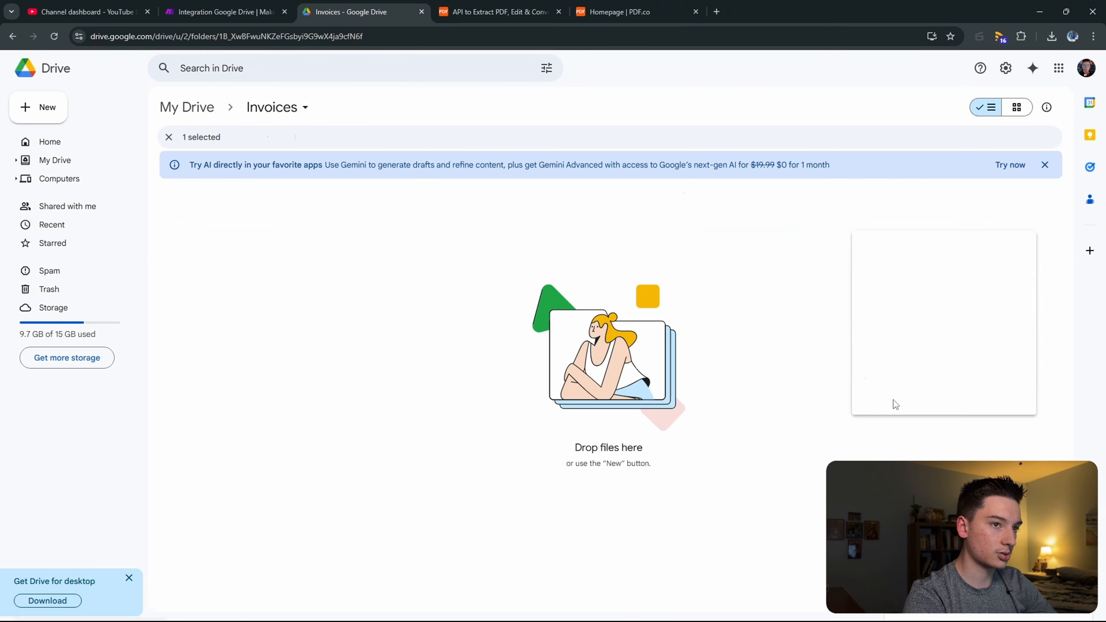
right_click(706, 322)
click(480, 337)
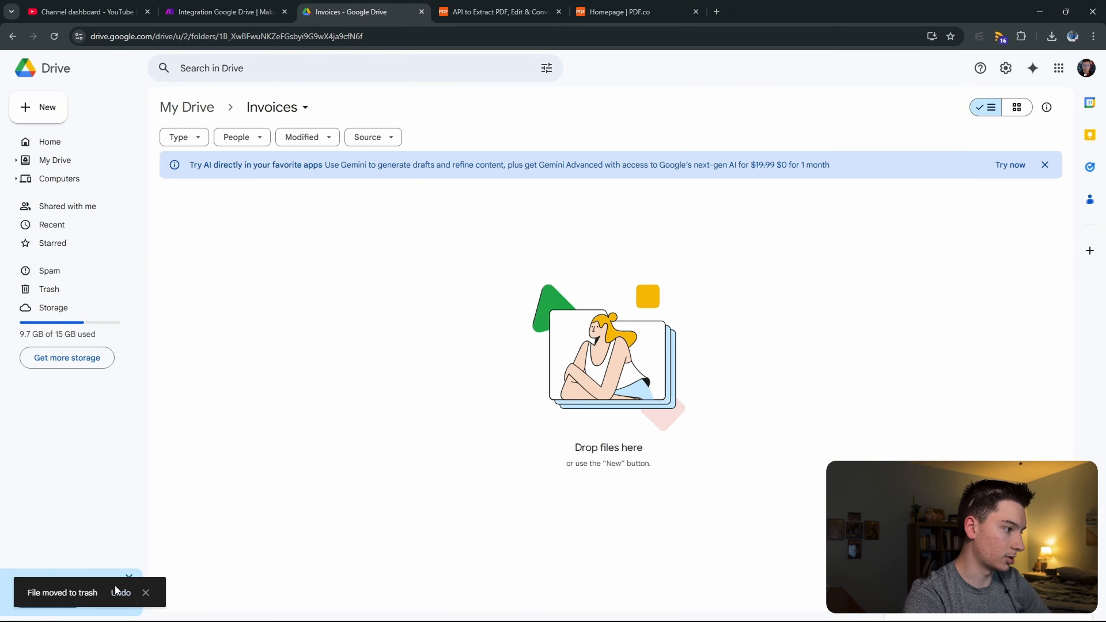
click(117, 592)
click(244, 6)
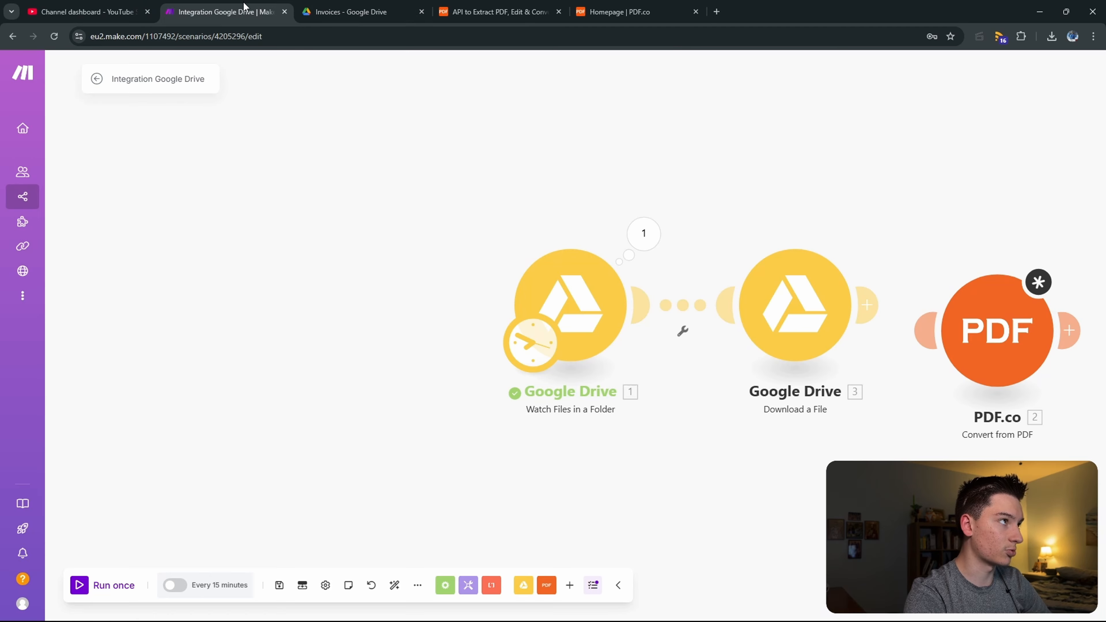
Step: Set the Watch Files trigger to start from the manually chosen Invoice - 0004.pdf and run the scenario once
right_click(588, 305)
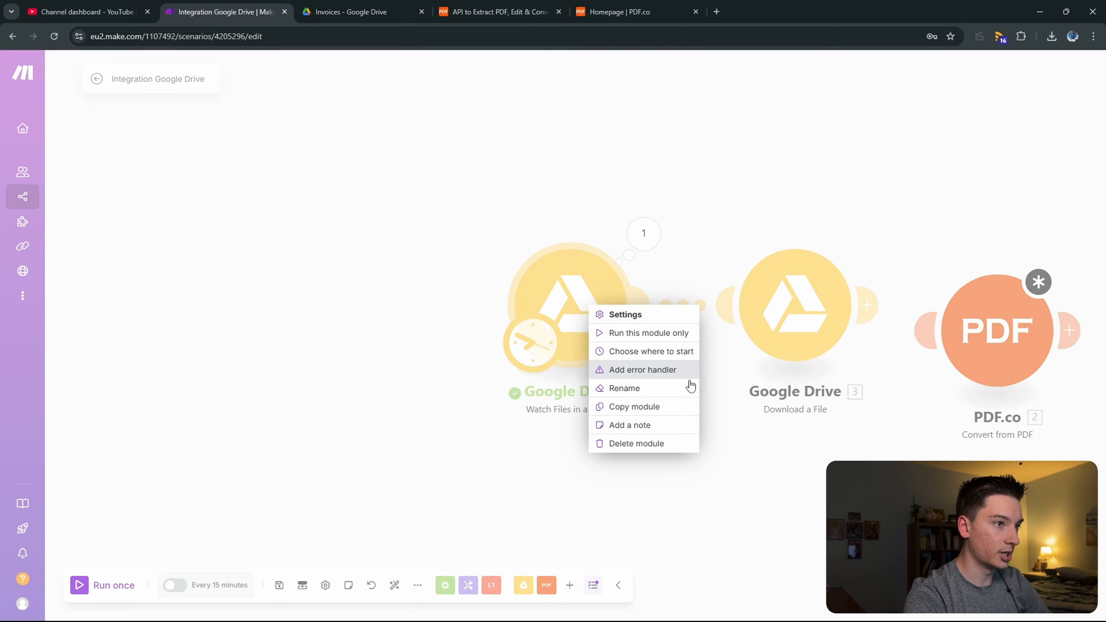
click(660, 353)
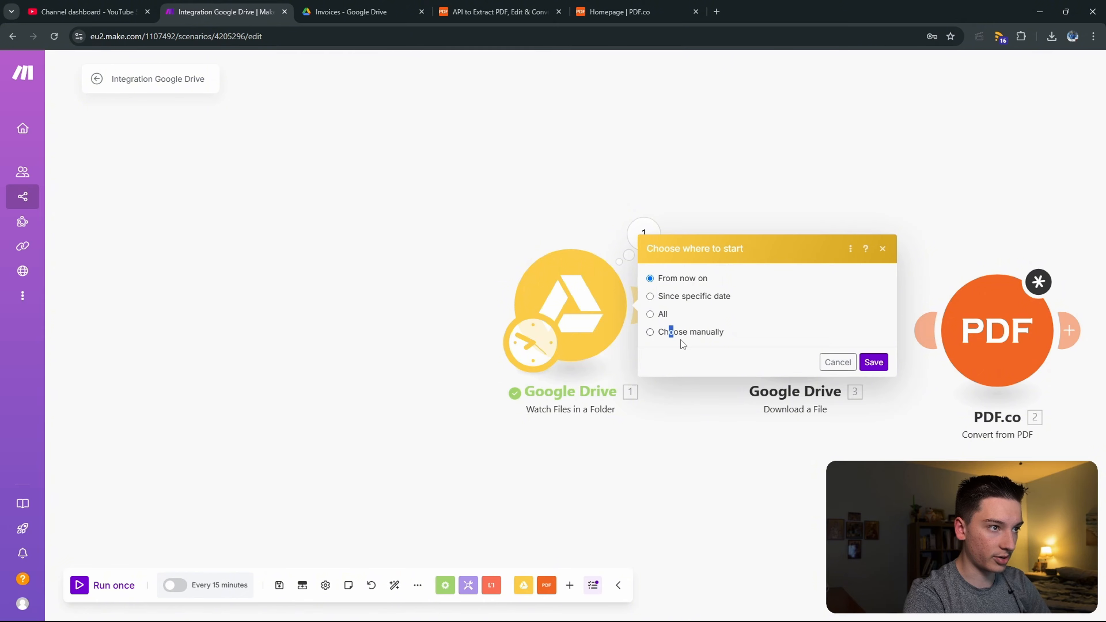
click(652, 333)
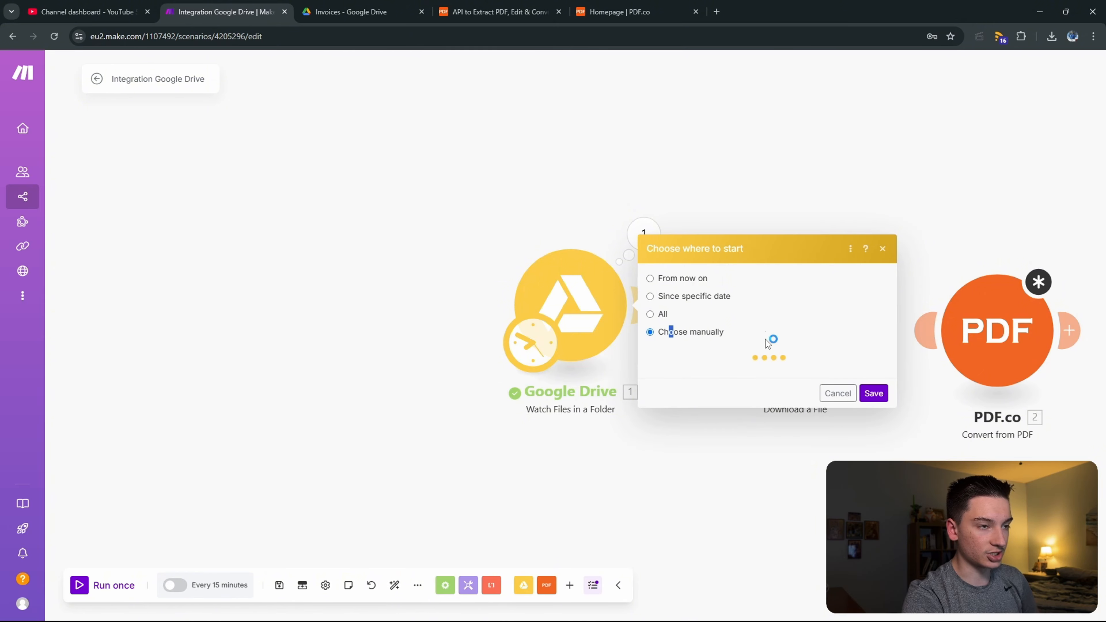
click(726, 338)
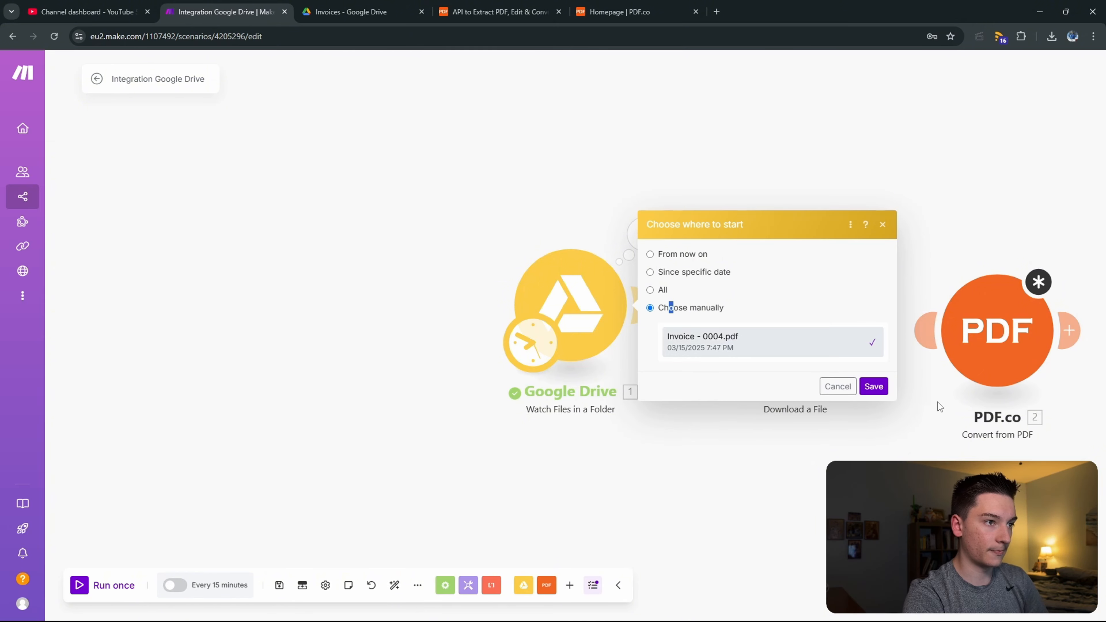
click(873, 386)
click(111, 588)
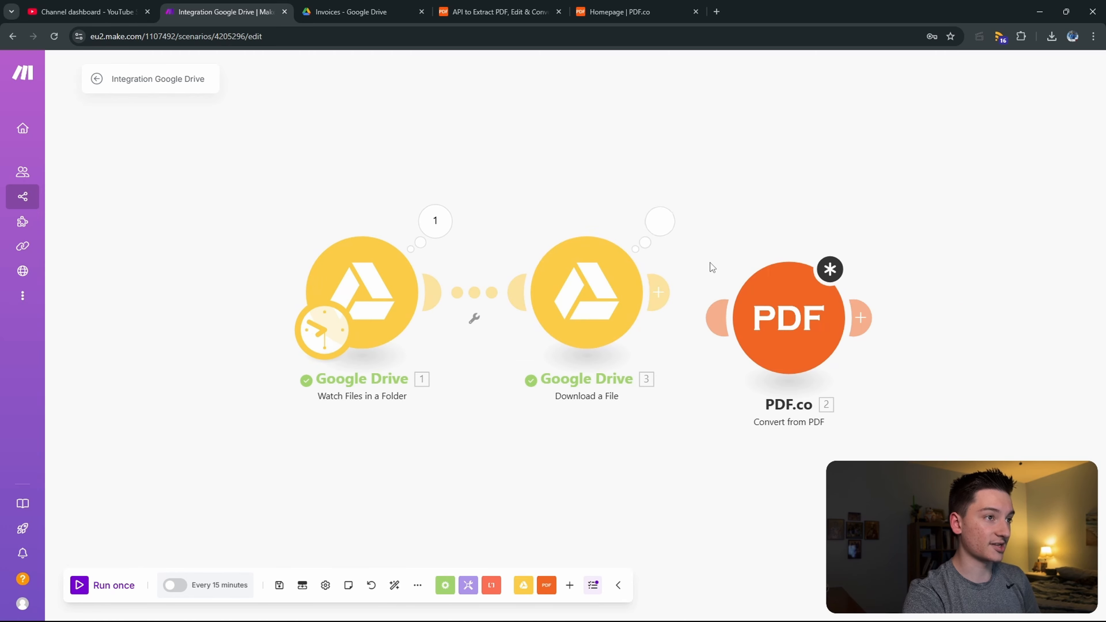
Step: Align the PDF.co module with the Google Drive modules and connect it after Download a File
drag(776, 324, 875, 299)
click(876, 304)
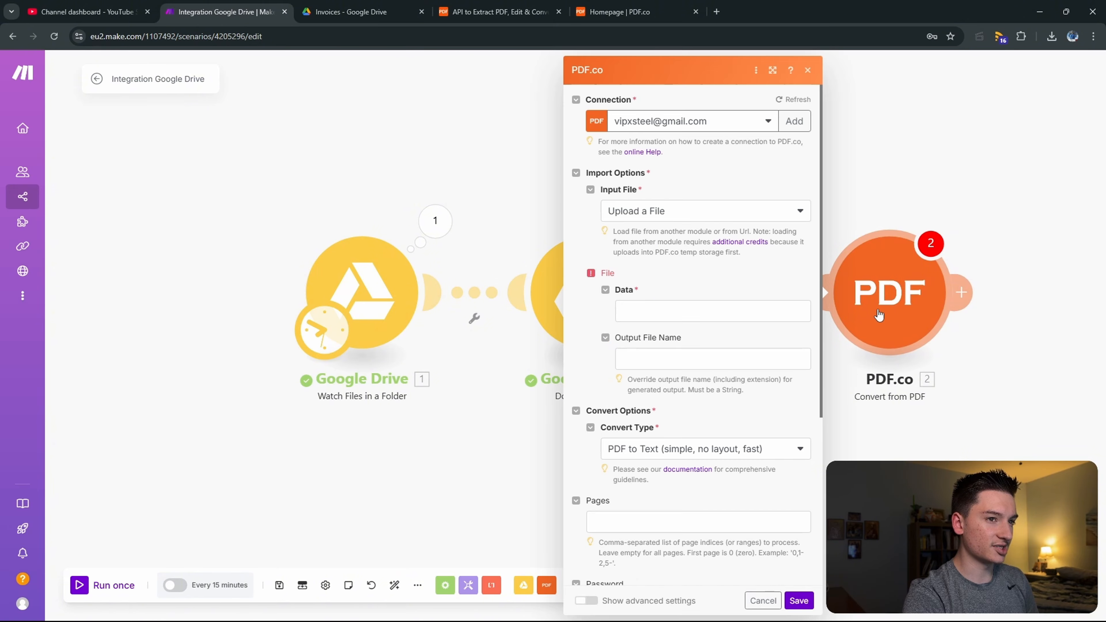
click(798, 600)
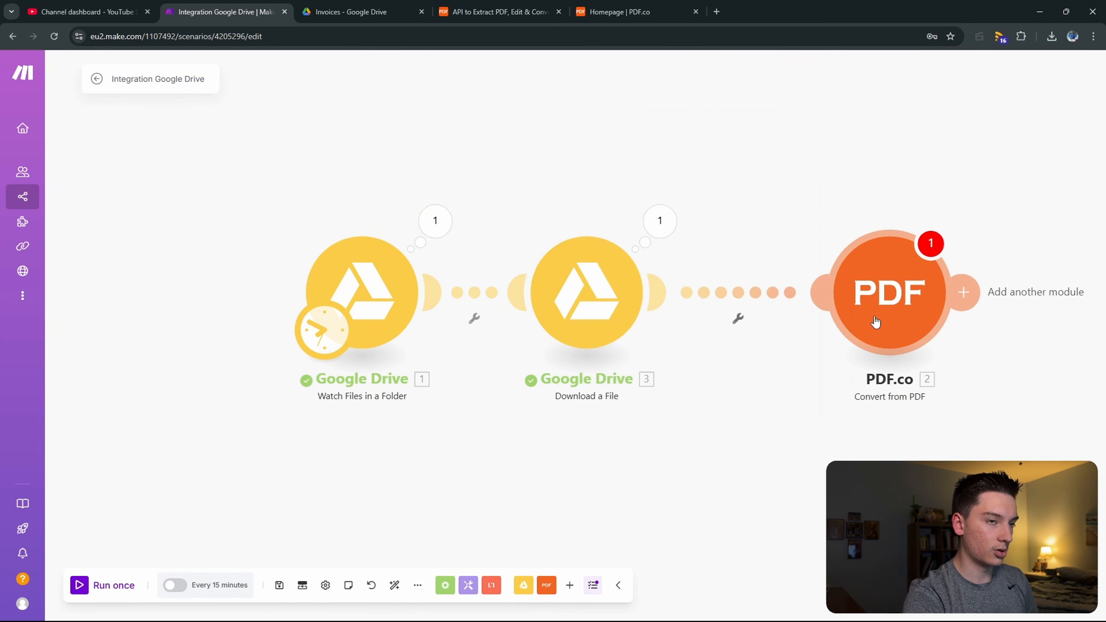
Step: Review the PDF.co module's file and conversion settings, and inspect the Data buffer in the Download a File module's output
click(860, 317)
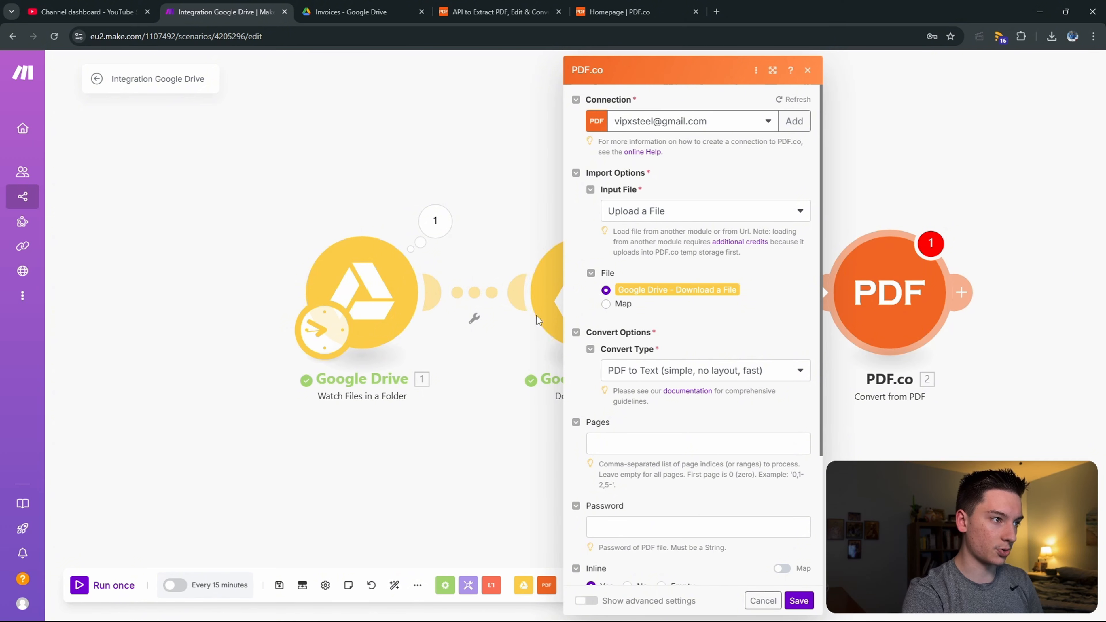
scroll(729, 413, down, 1)
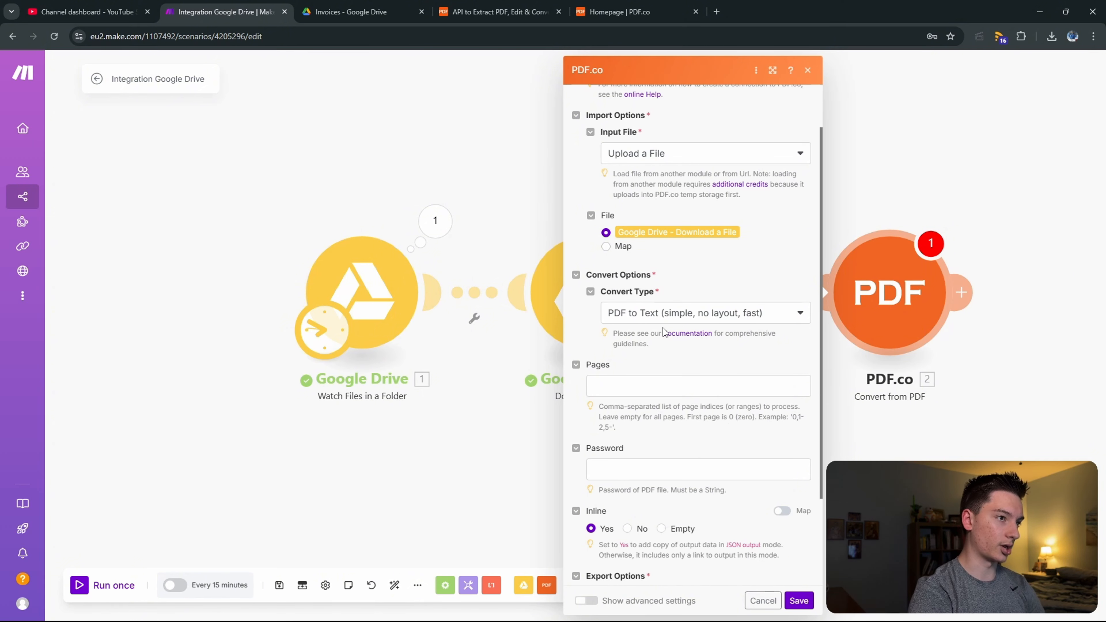
click(854, 379)
click(660, 221)
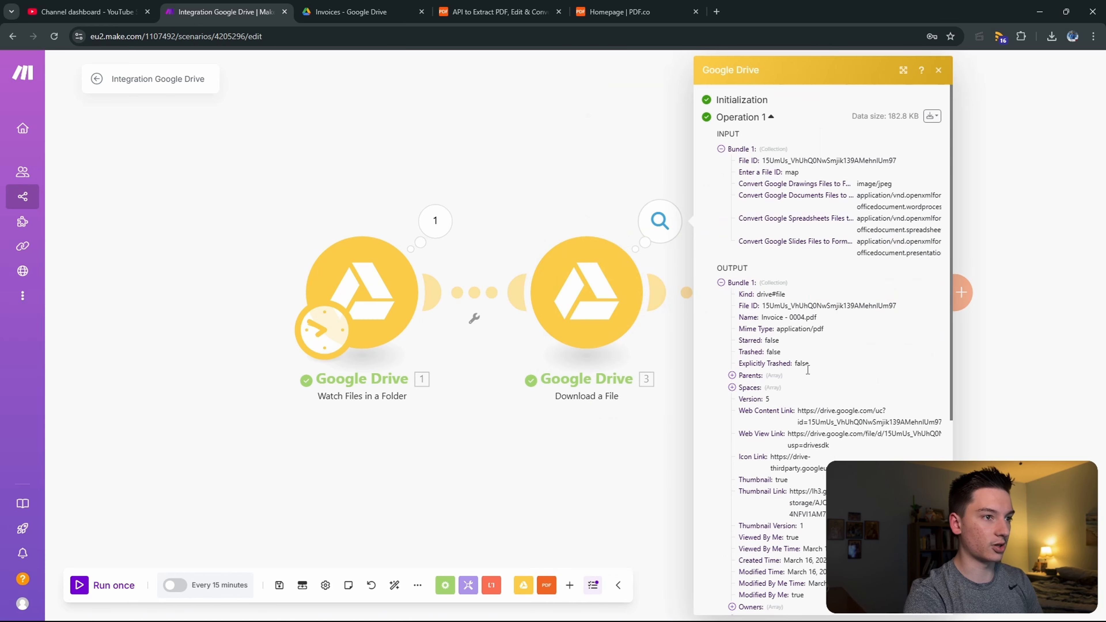
scroll(725, 606, down, 10)
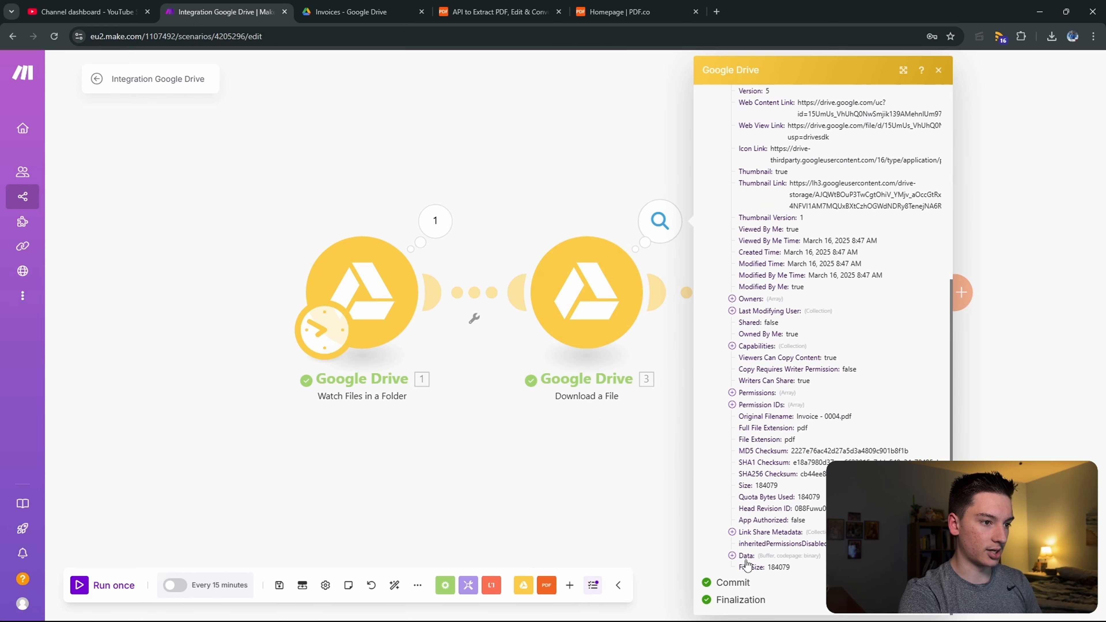
click(746, 560)
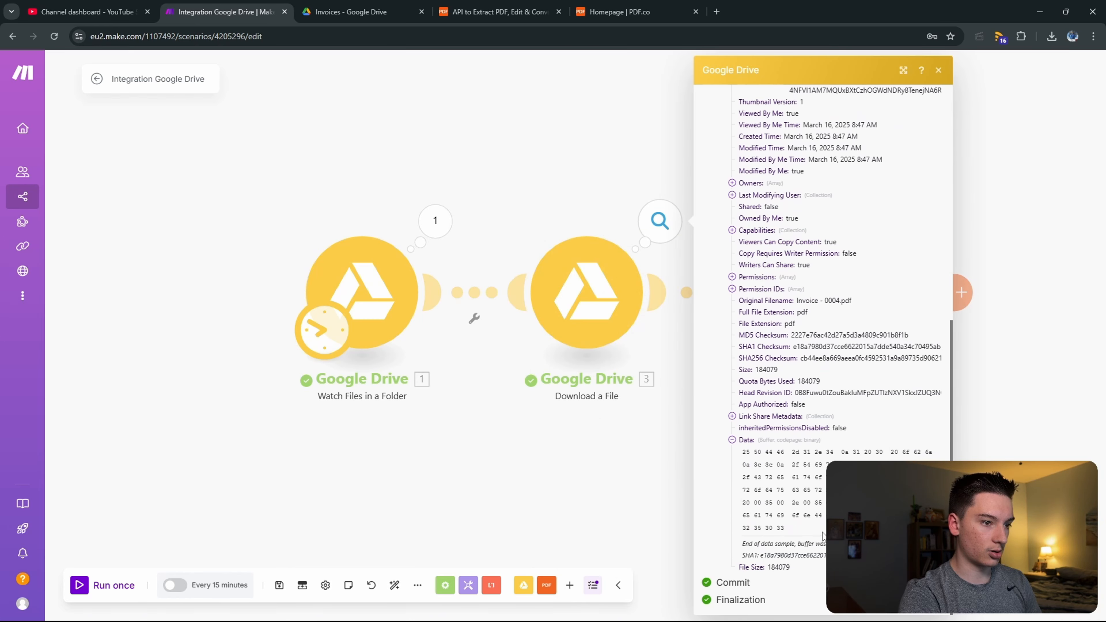
click(640, 471)
Step: Configure the PDF.co module with convert type PDF to Text and export type Download a File, and save it
click(857, 292)
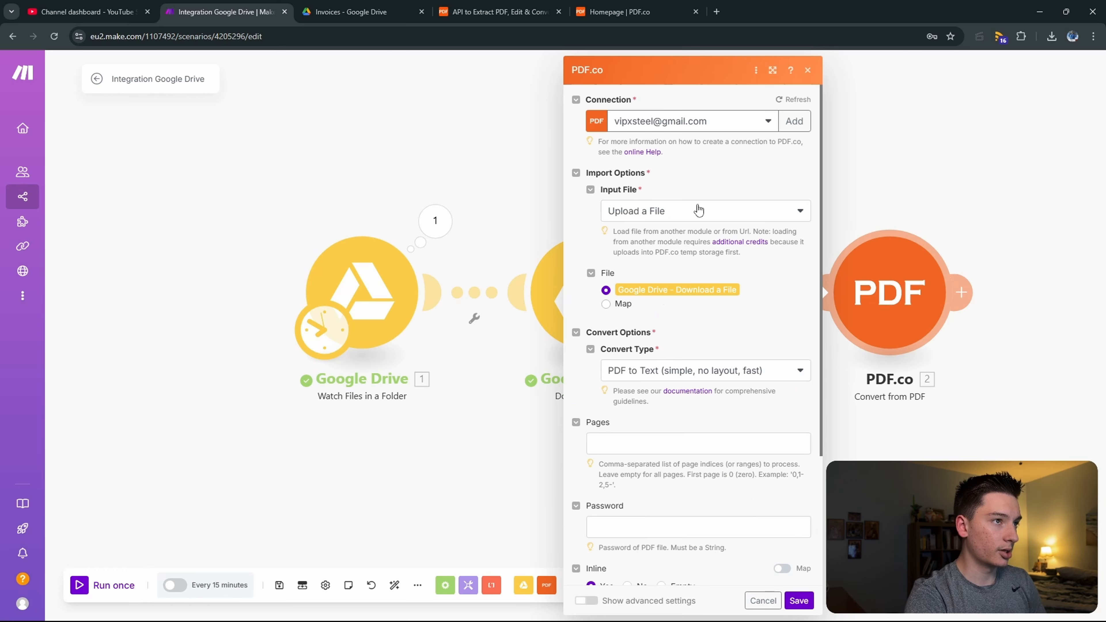
click(676, 373)
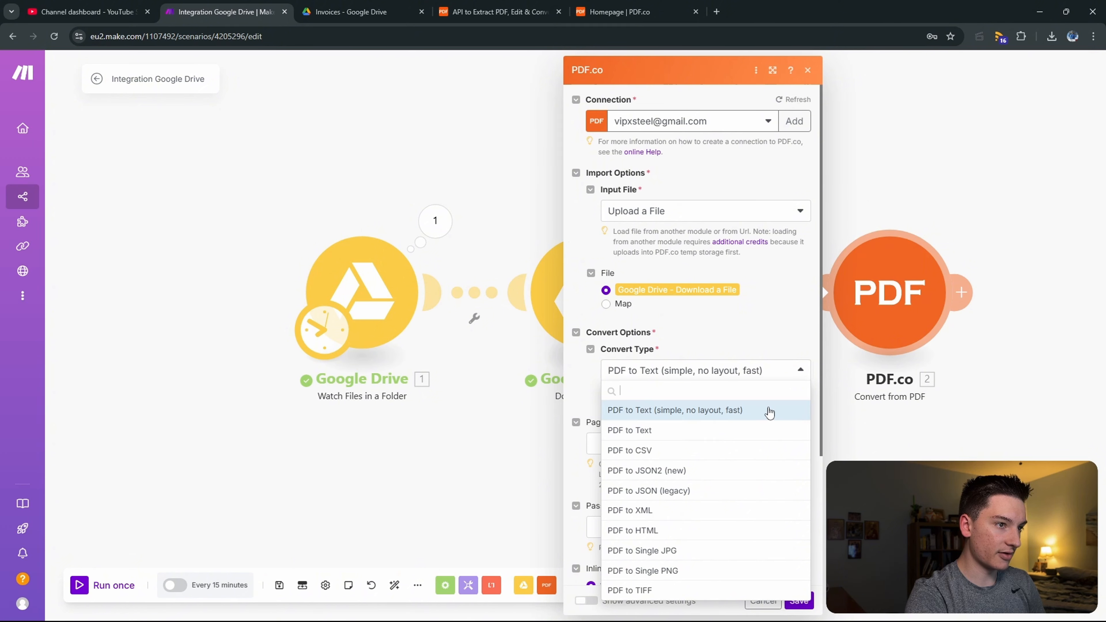
click(643, 432)
scroll(688, 391, down, 4)
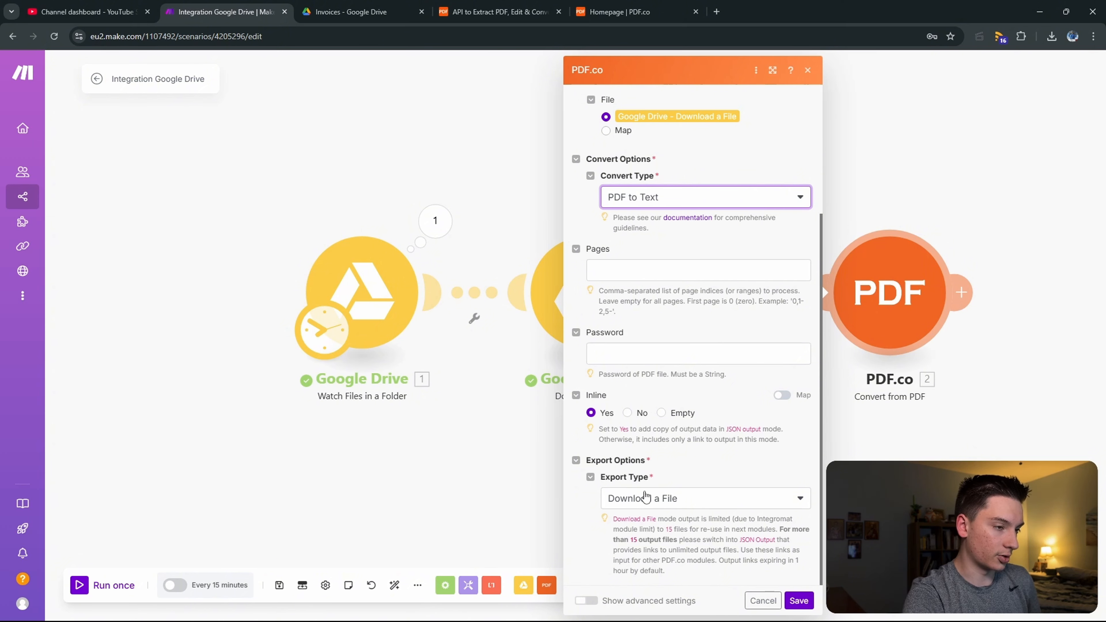
click(696, 499)
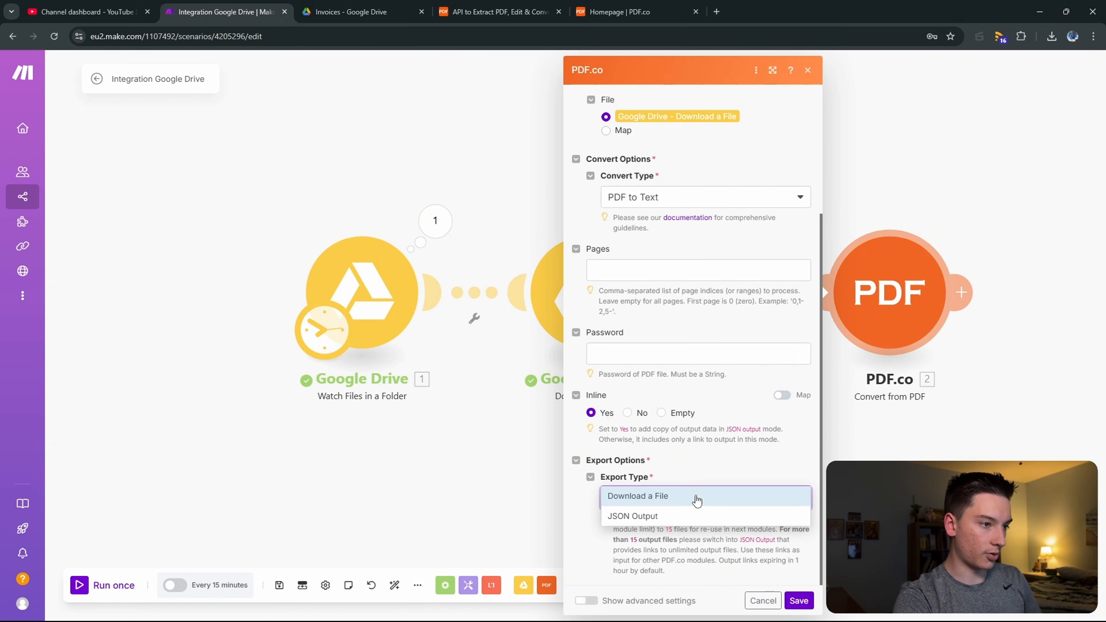
click(695, 499)
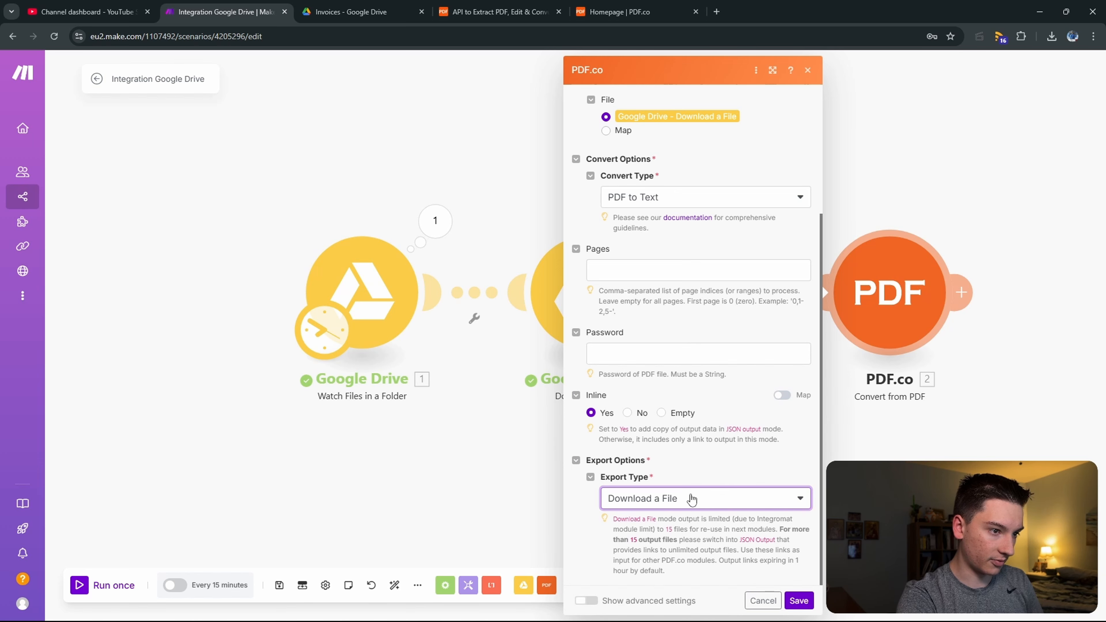
click(798, 601)
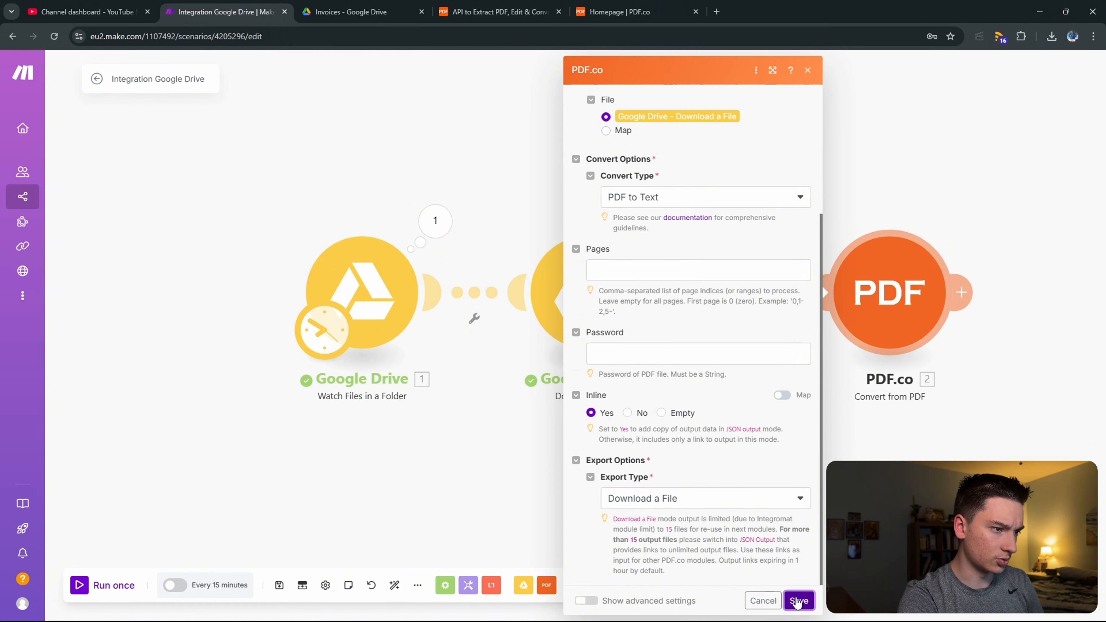
Step: Reset the Watch Files trigger to start manually from Invoice - 0004.pdf and run the connected three-module scenario
right_click(346, 294)
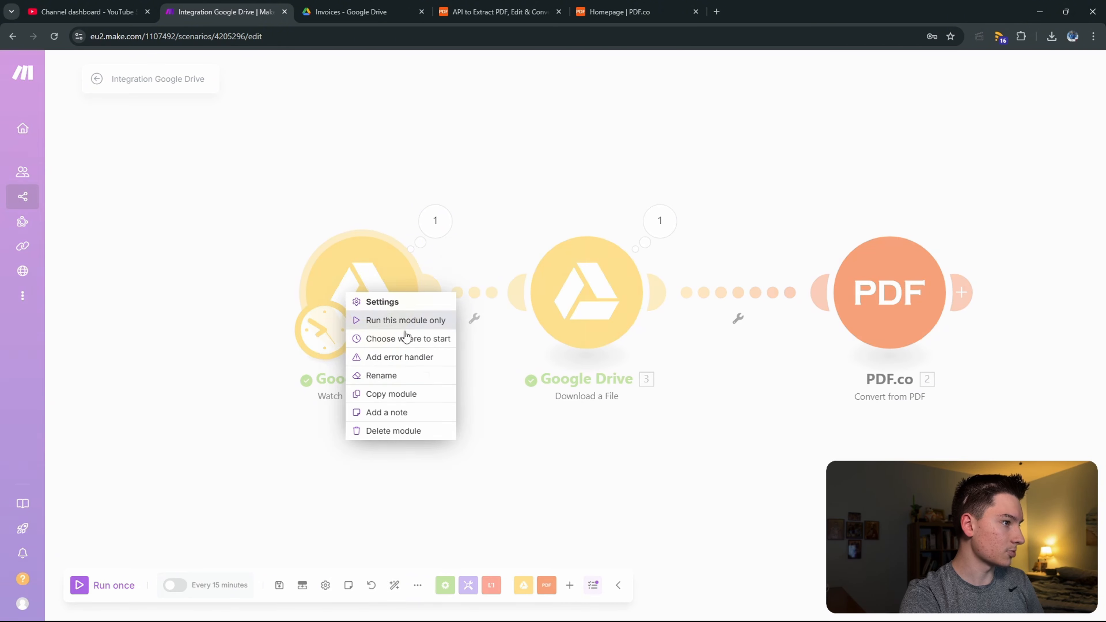
click(424, 339)
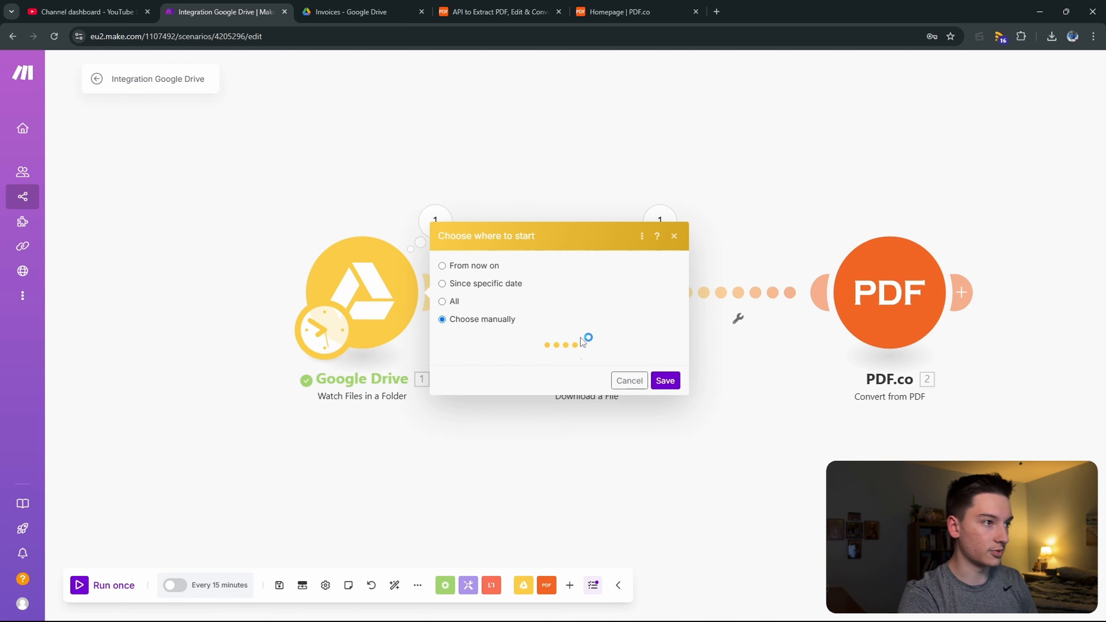
click(665, 373)
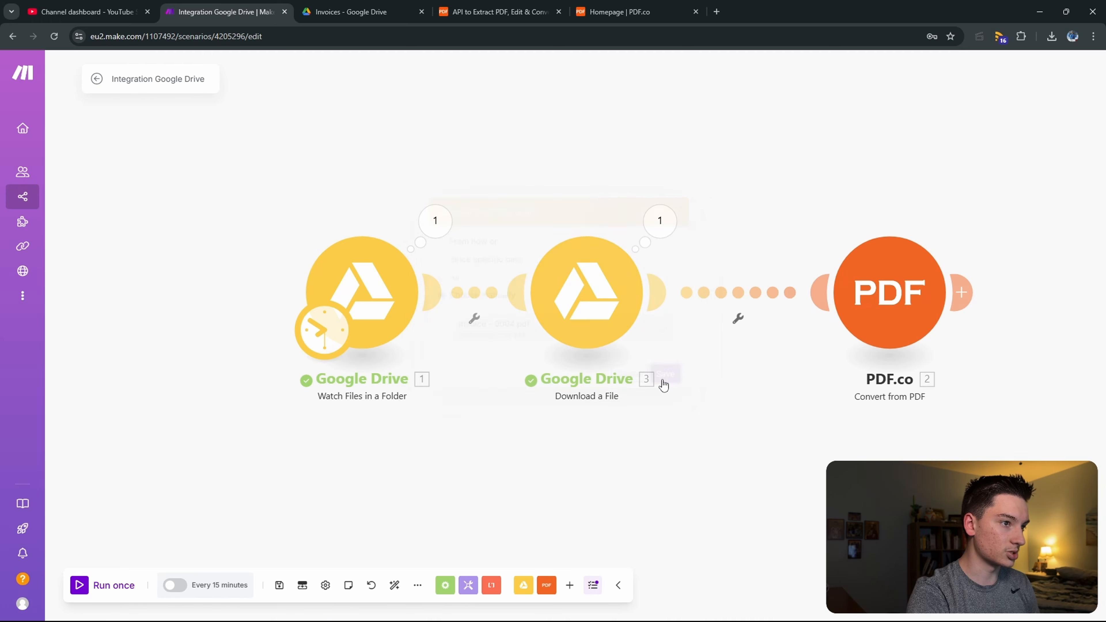
click(104, 591)
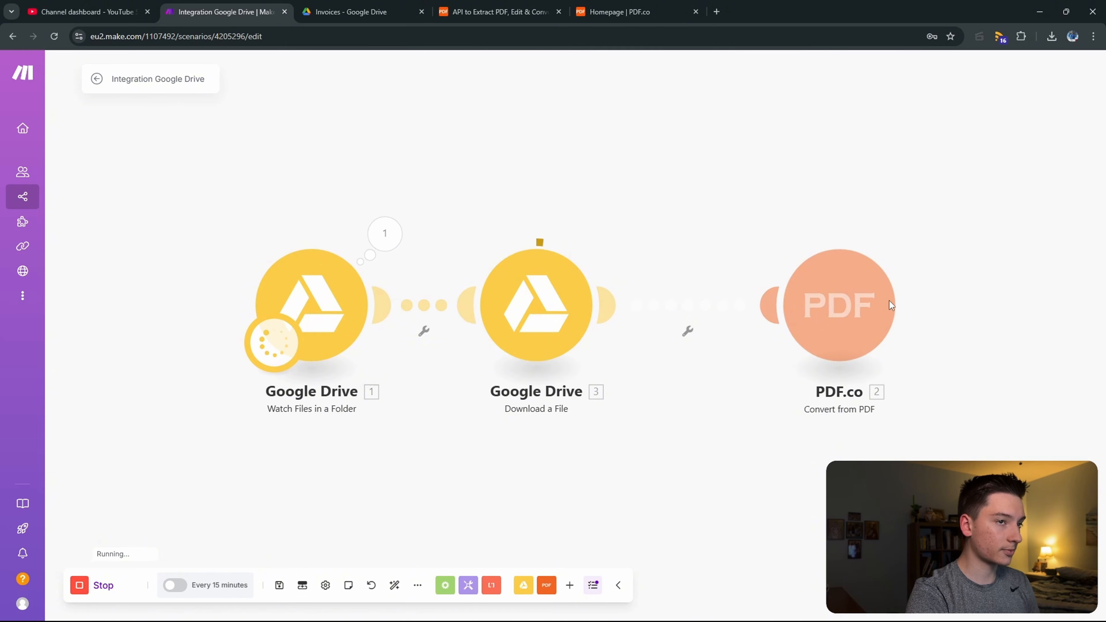
Step: Check the remaining credits on the PDF.co dashboard and reload the page to refresh the balance
click(630, 6)
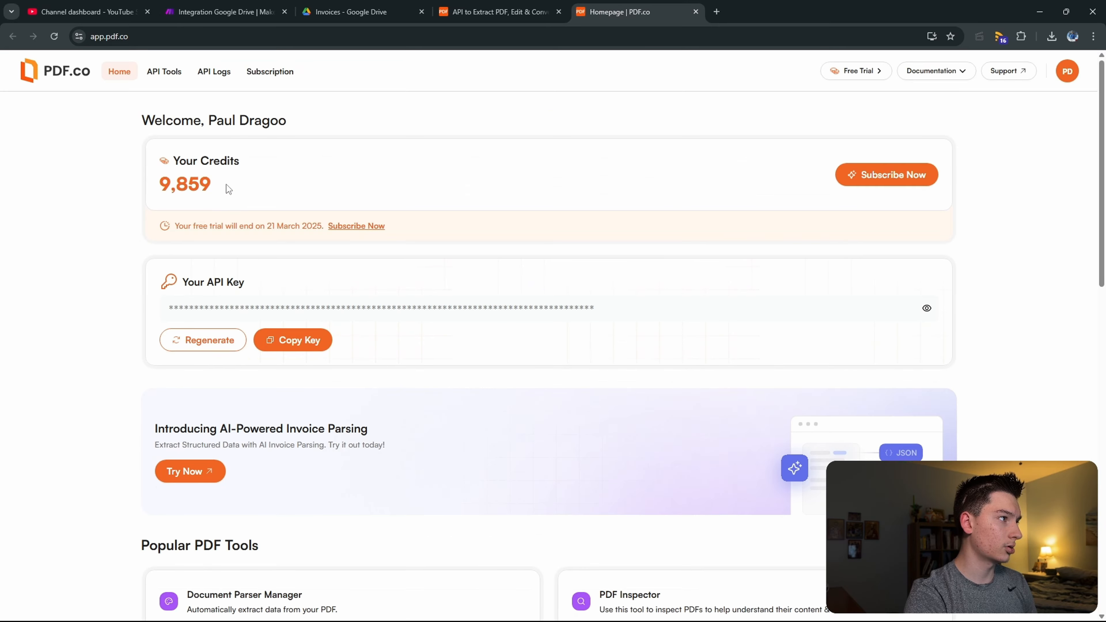
drag(226, 184, 143, 177)
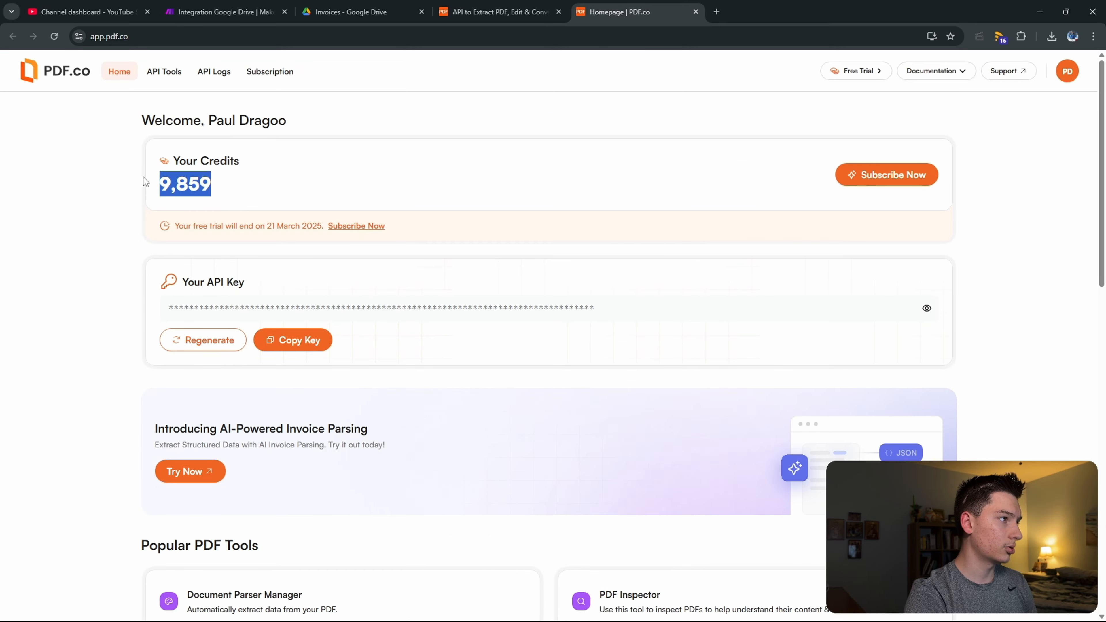
click(202, 5)
click(496, 11)
click(627, 12)
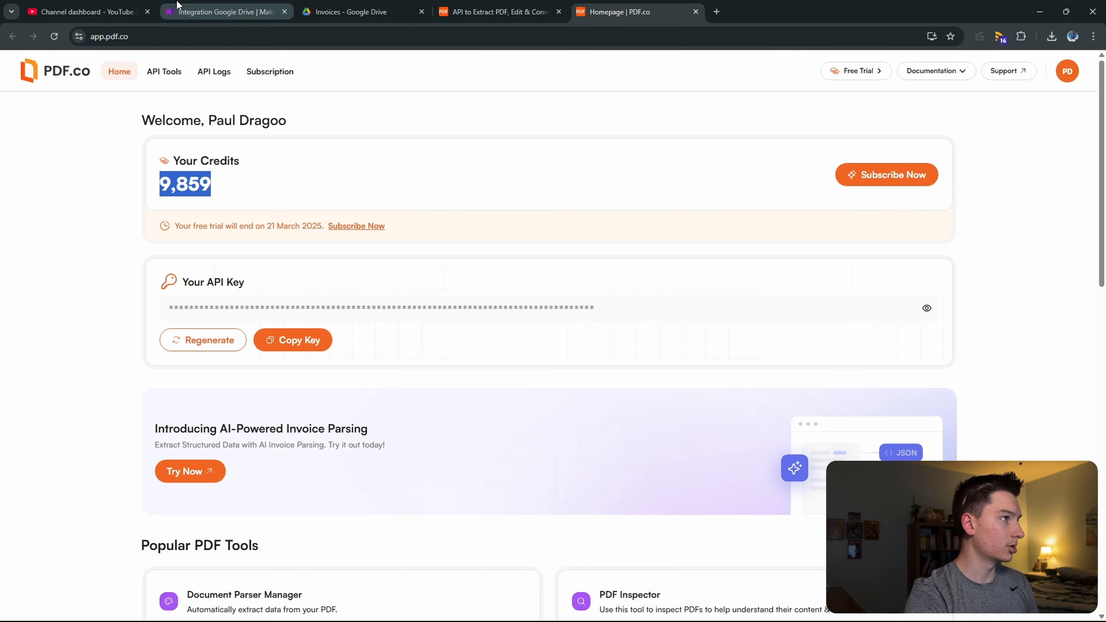
click(47, 35)
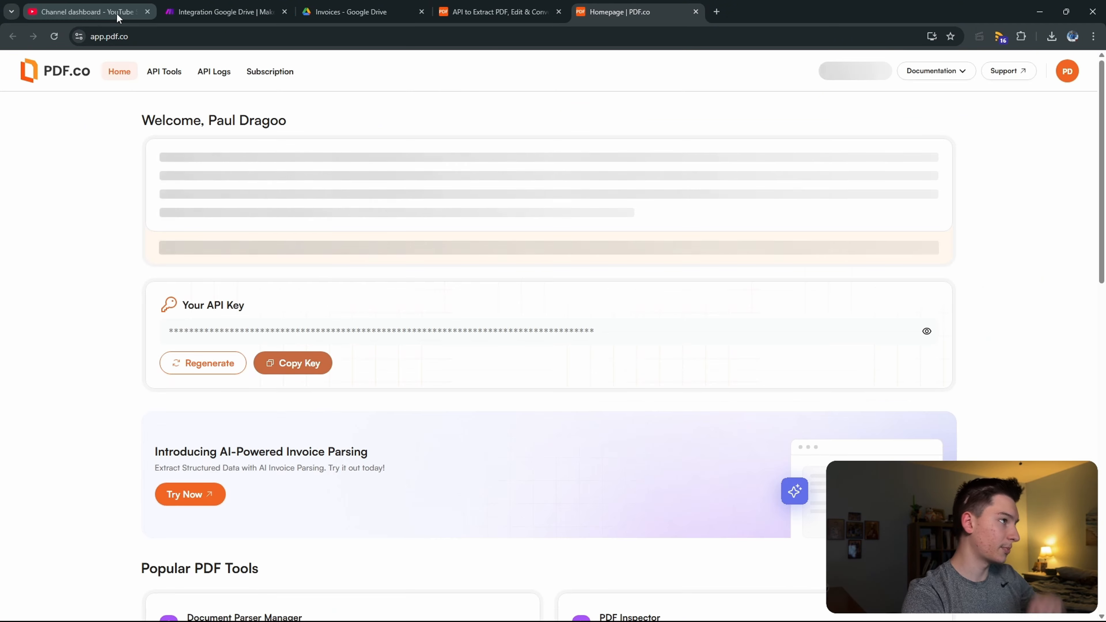
Step: Return to the Make scenario and inspect the output bundle of the PDF.co Convert from PDF module
click(191, 10)
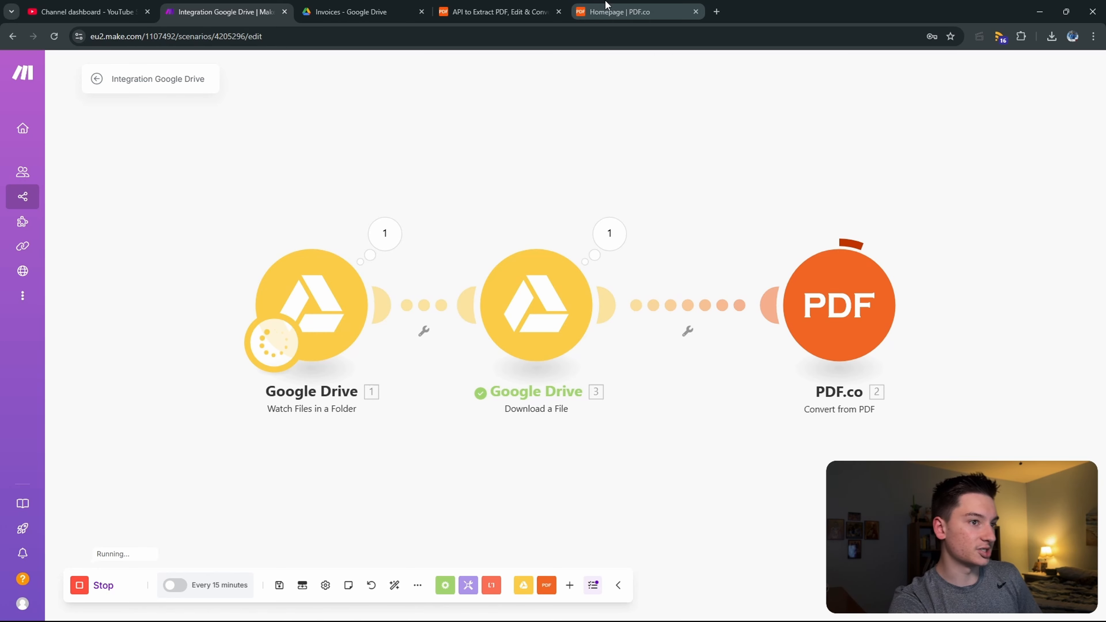
mouse_move(606, 4)
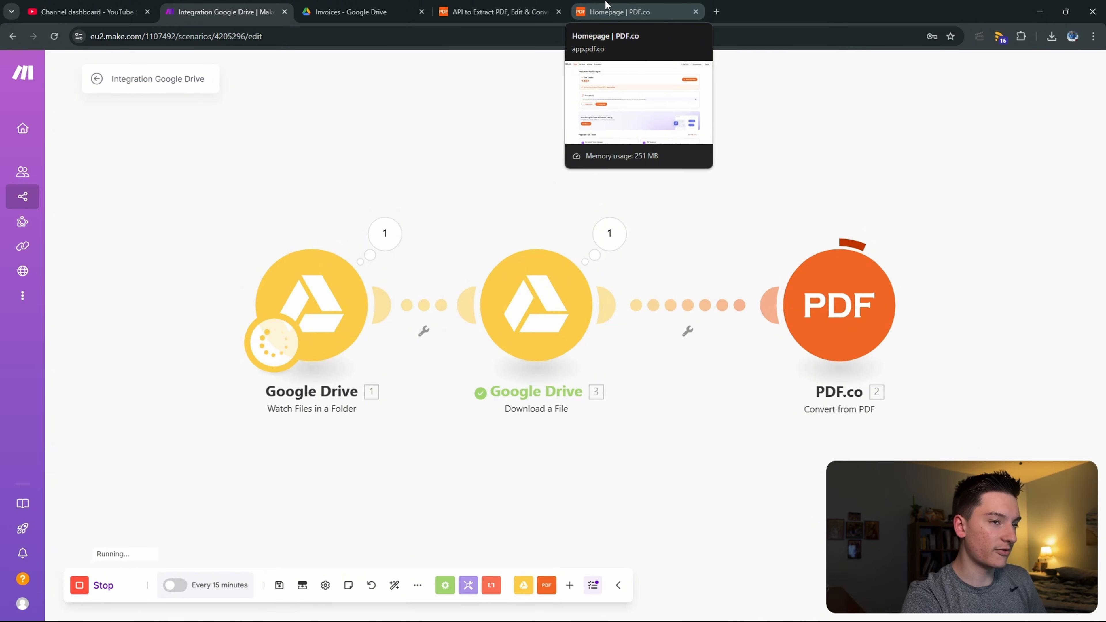
click(914, 233)
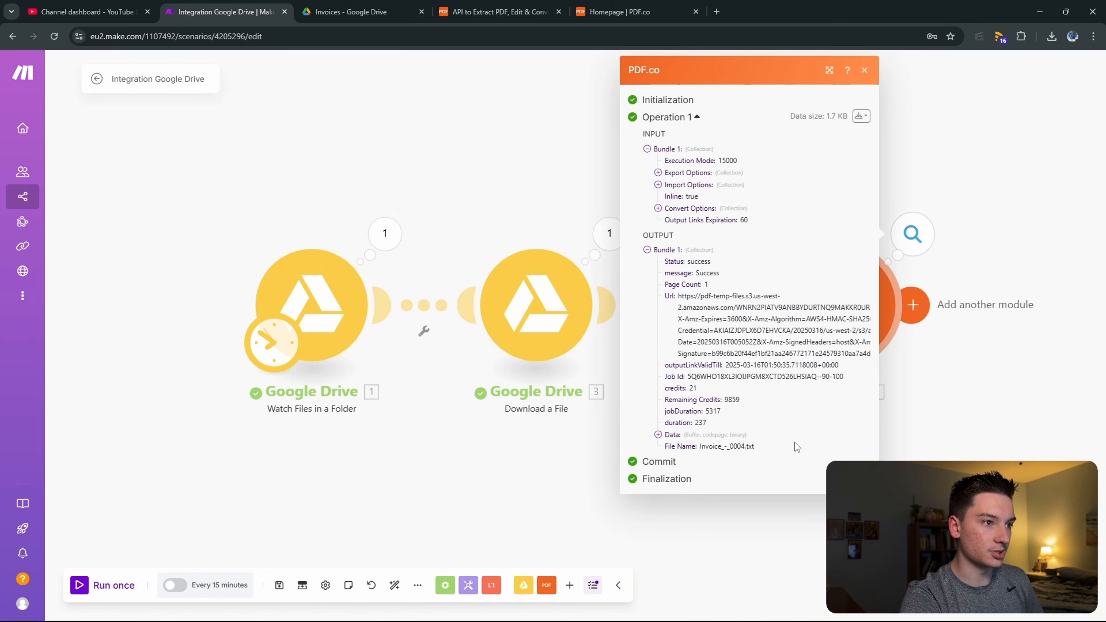
Step: Copy the converted file's URL from the PDF.co output bundle and start adding a module after PDF.co
triple_click(718, 316)
click(672, 435)
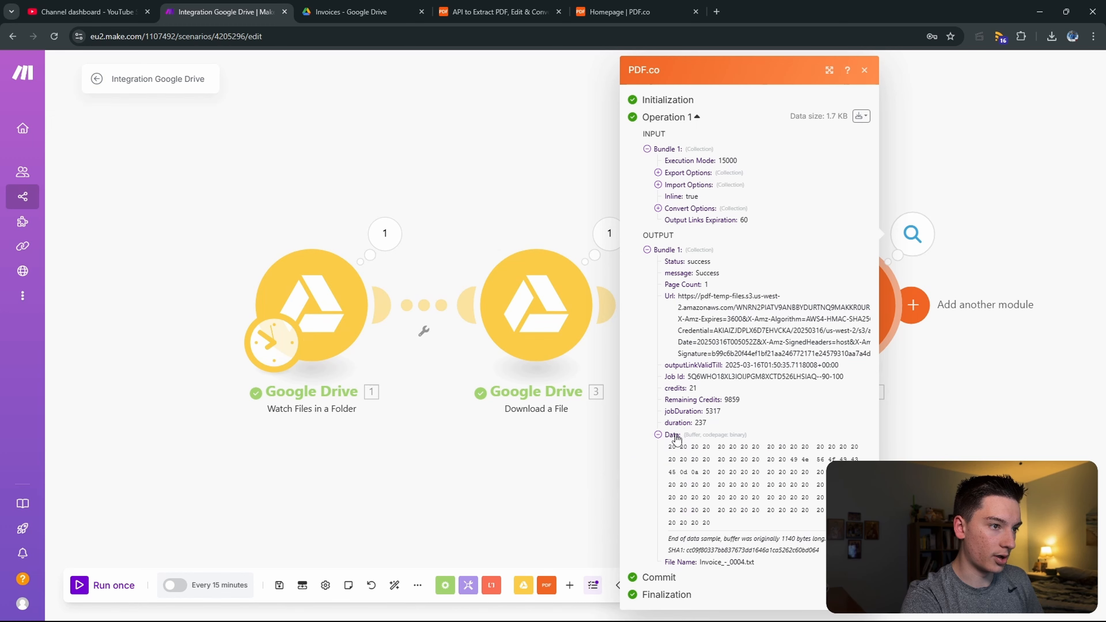
click(673, 435)
double_click(737, 307)
triple_click(737, 307)
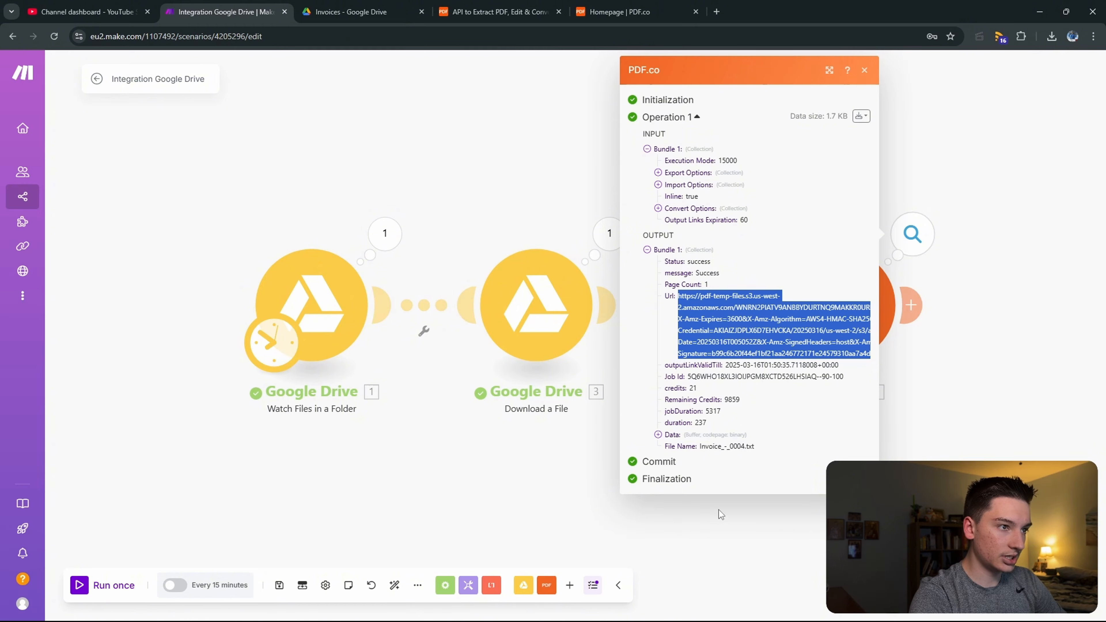
click(945, 337)
click(916, 311)
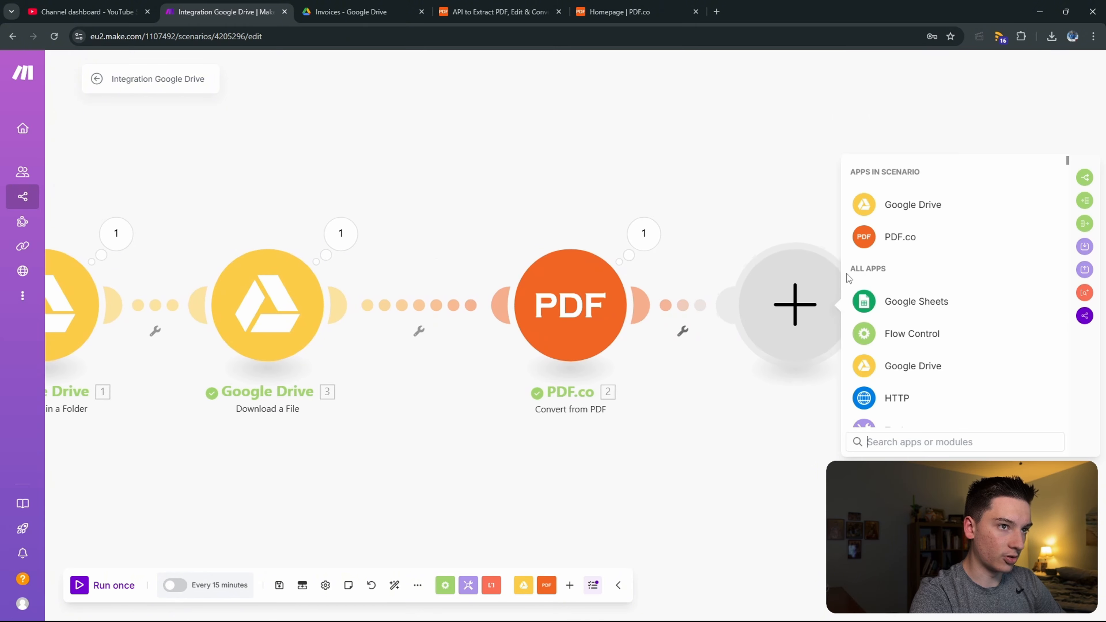
click(916, 239)
text(dow)
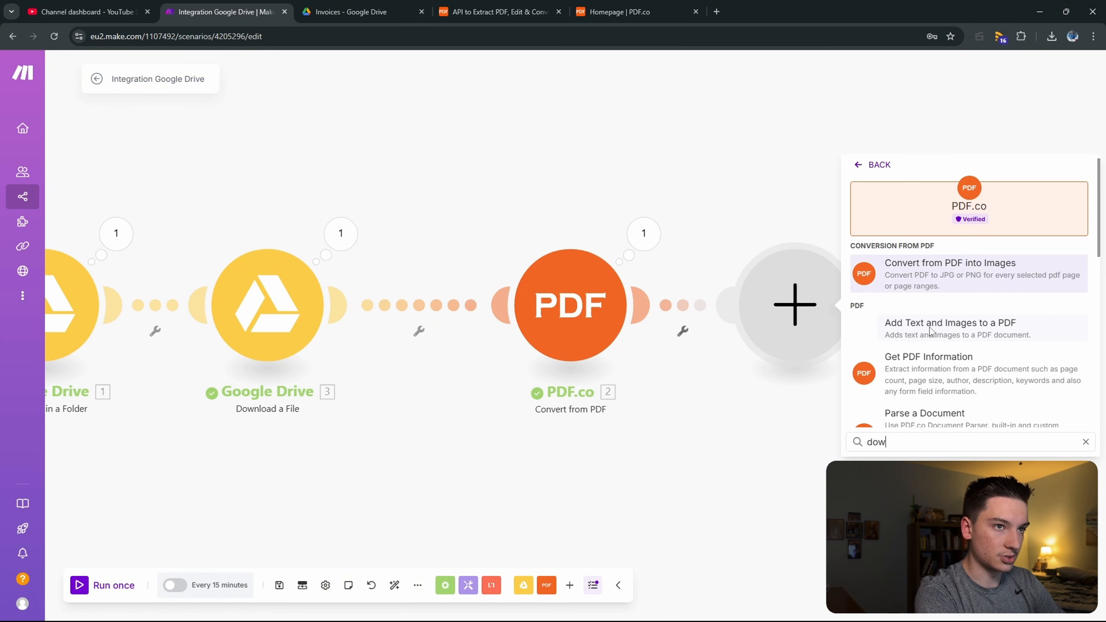
key(BackSpace)
key(BackSpace)
key(BackSpace)
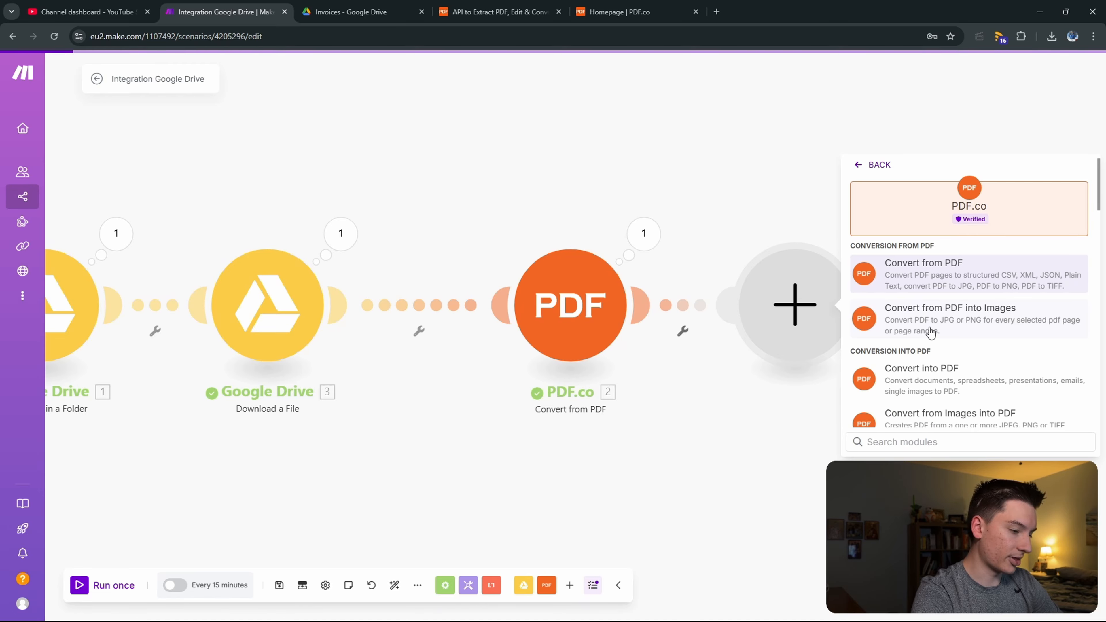
key(BackSpace)
Step: Add an HTTP Make a request module after the PDF.co module
click(915, 343)
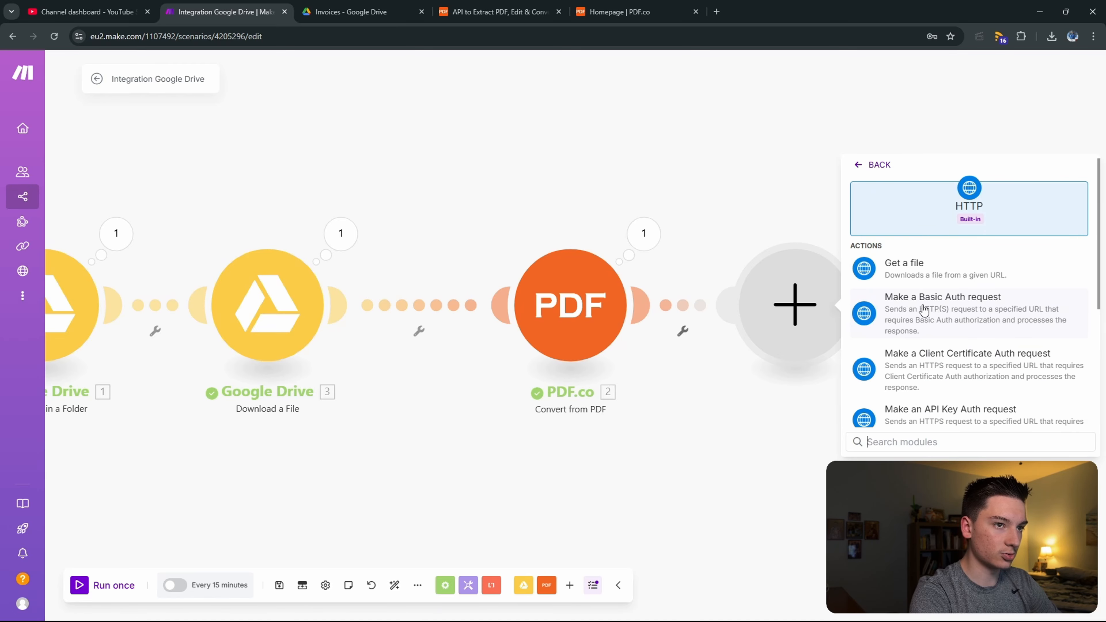
scroll(920, 313, down, 3)
click(922, 404)
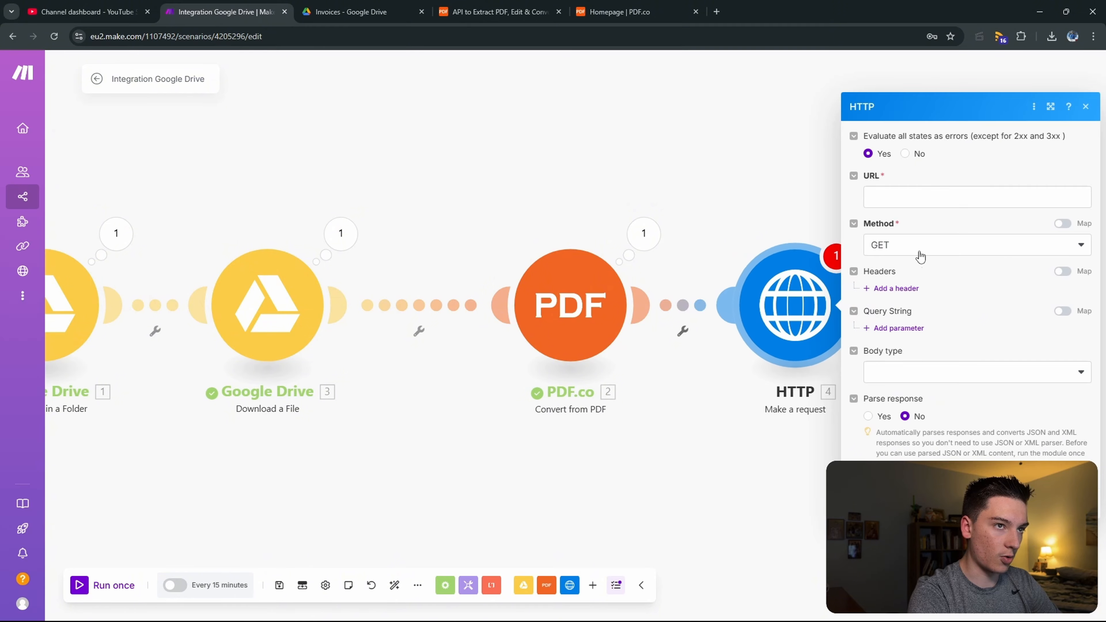
Step: Paste the copied file URL as the HTTP request's URL and run only this module
click(920, 198)
key(ctrl+v)
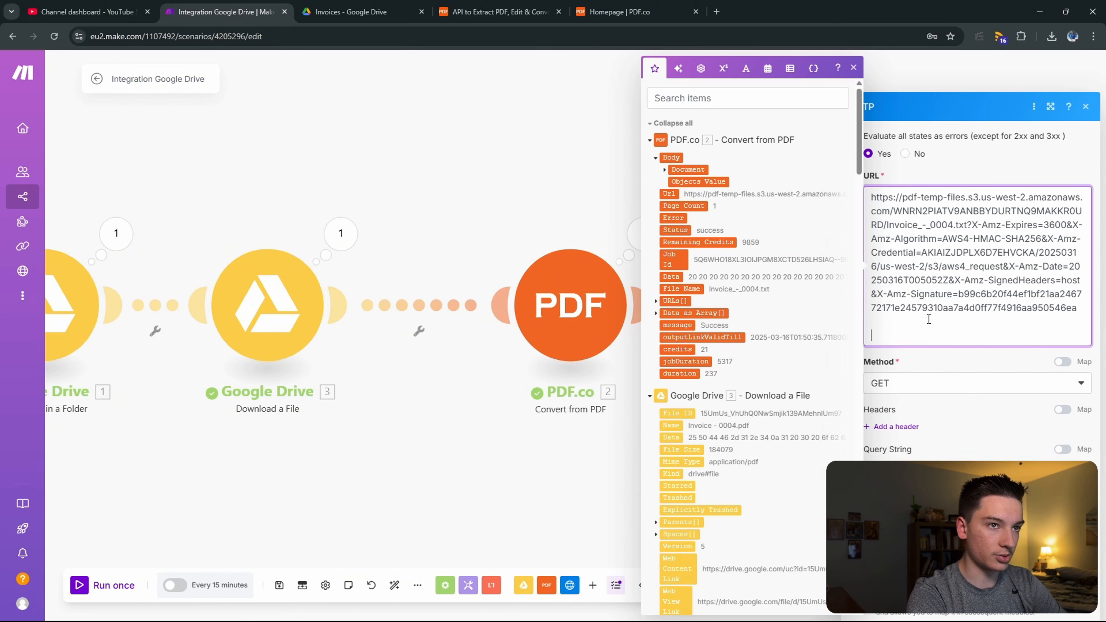
key(BackSpace)
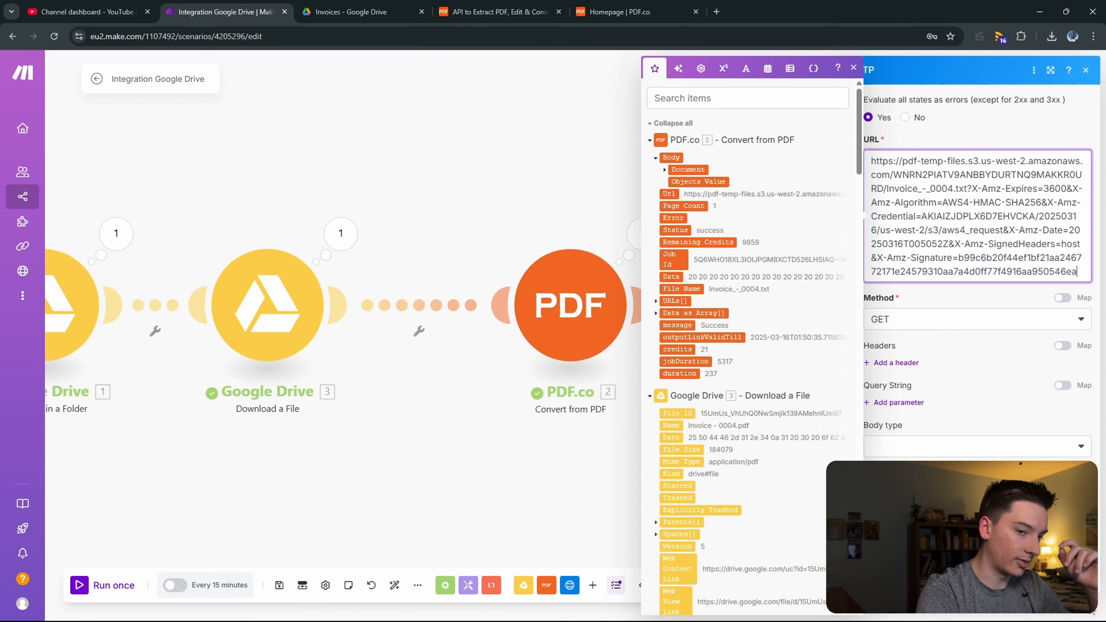
key(Escape)
right_click(813, 297)
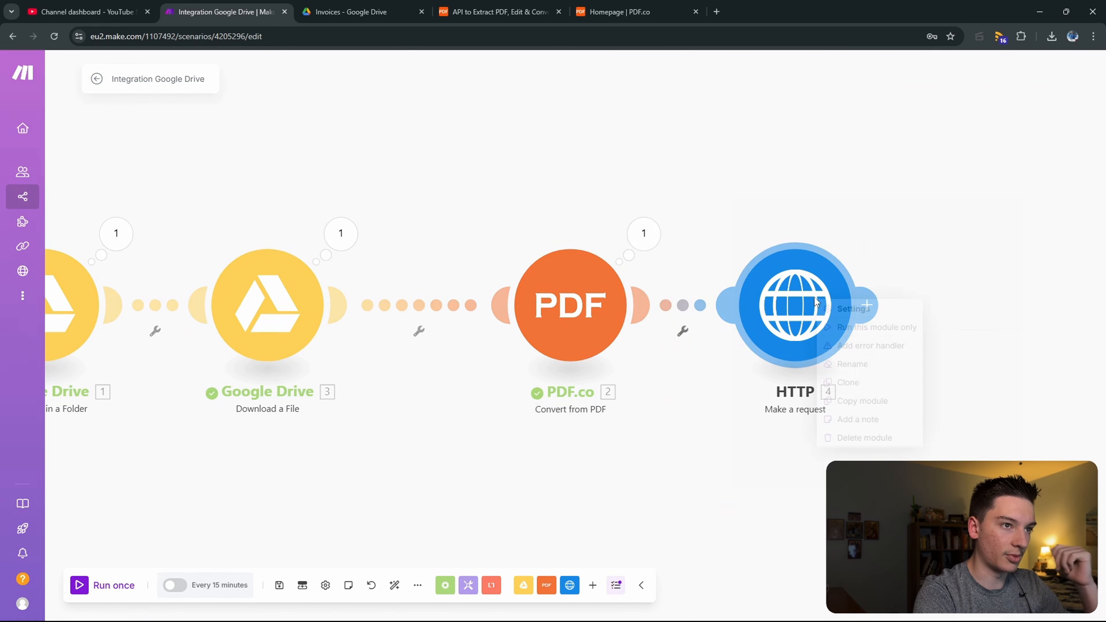
click(846, 328)
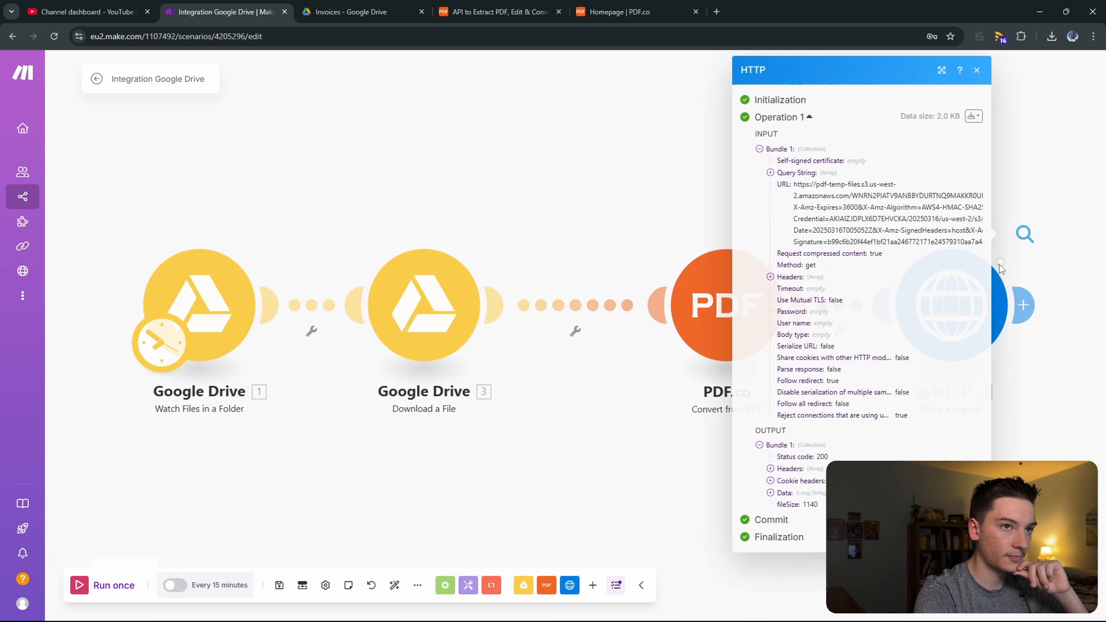
Step: Examine the invoice text in the HTTP module's output Data, close the output and auto-align the scenario's modules
click(785, 493)
scroll(793, 495, down, 3)
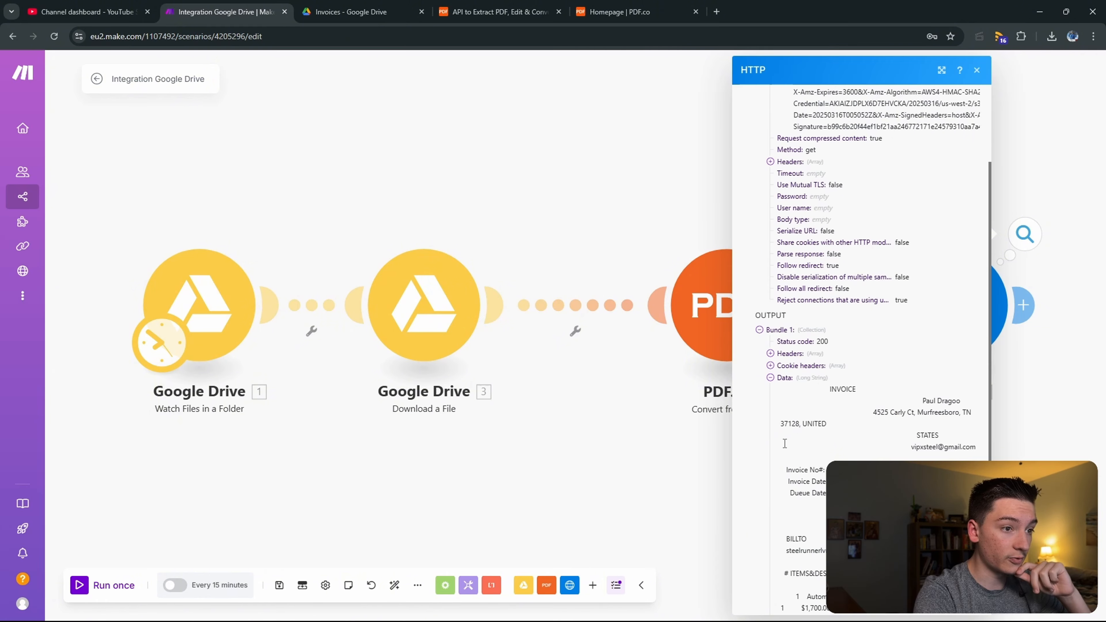
scroll(805, 455, down, 2)
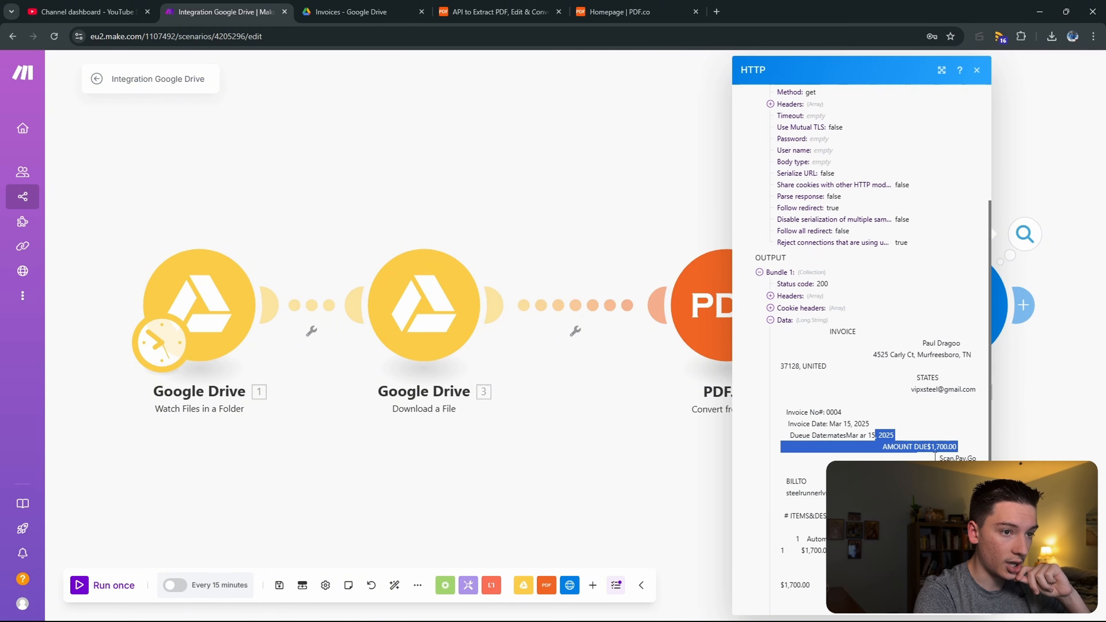
scroll(895, 444, down, 2)
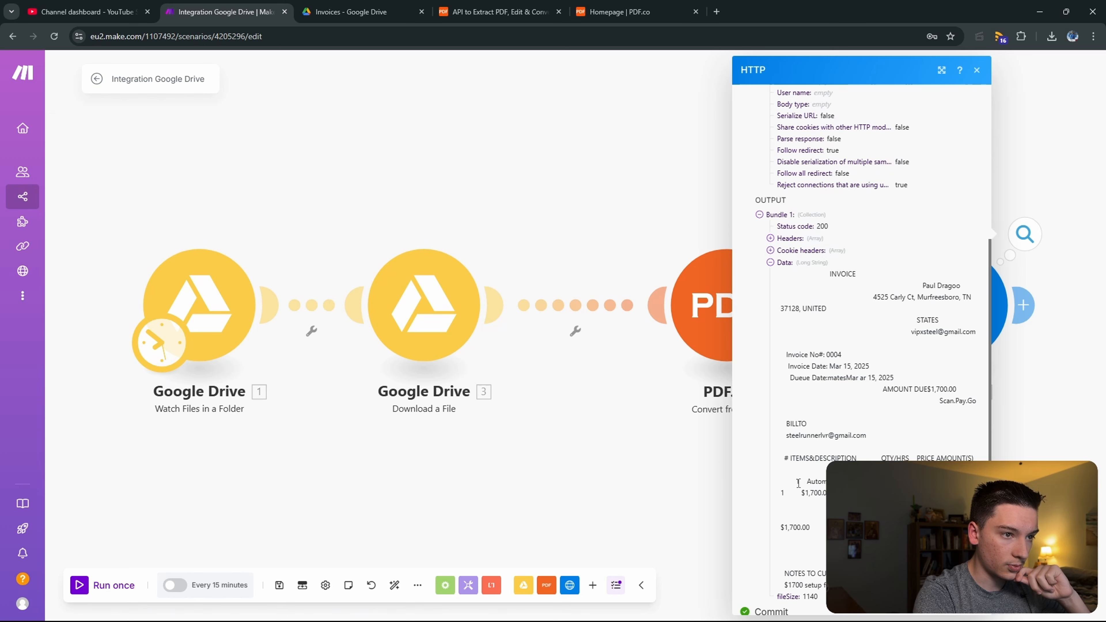
scroll(798, 483, down, 1)
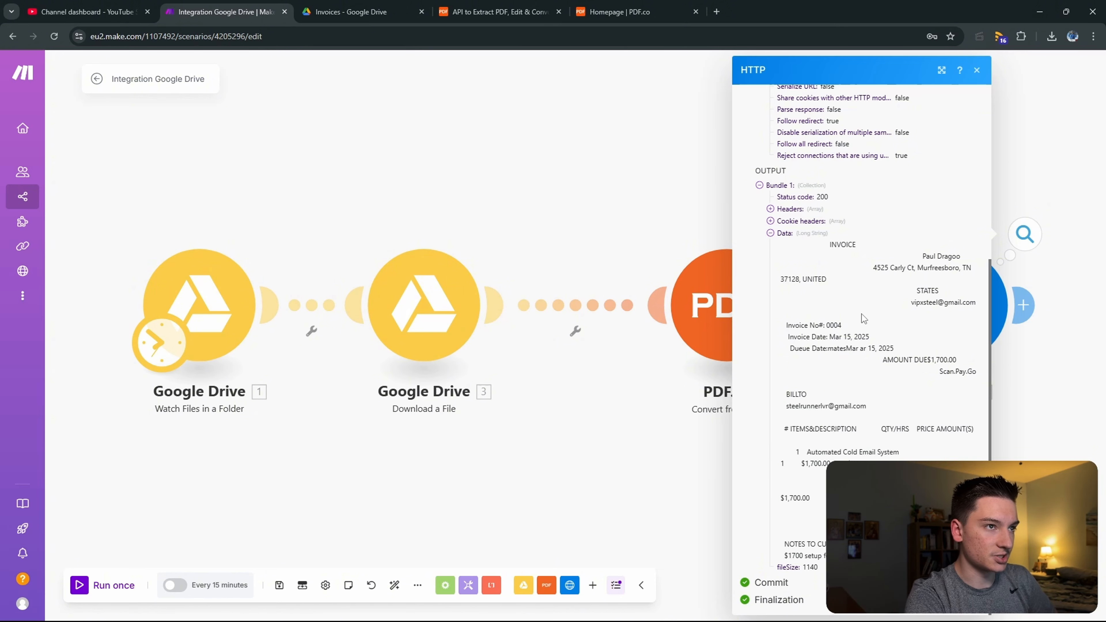
click(1055, 356)
click(395, 585)
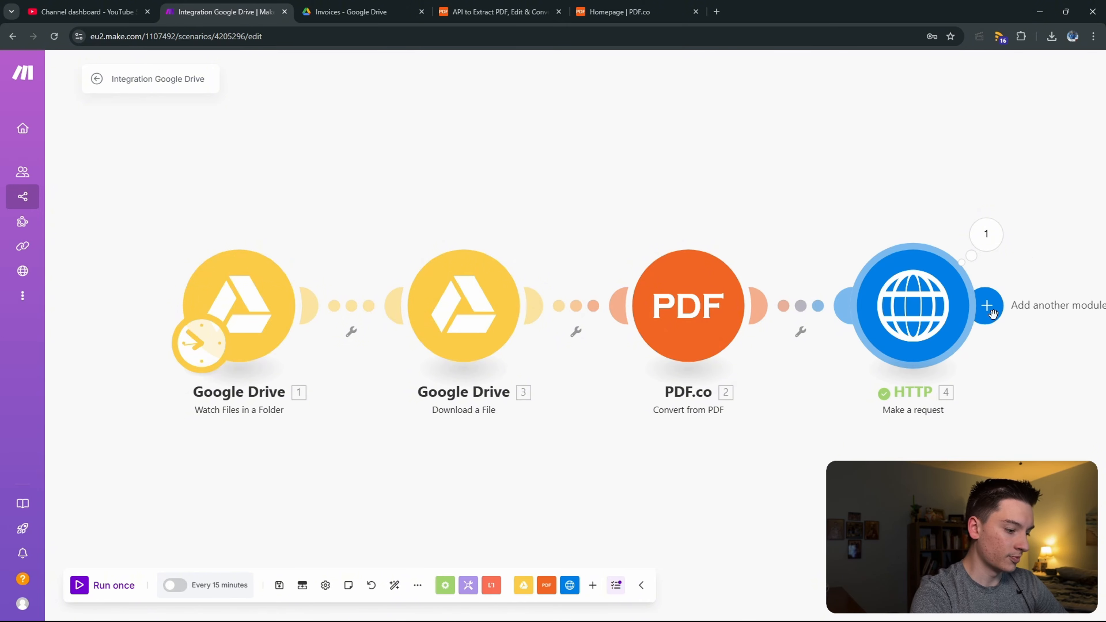
Step: Search Google for "gemini api" in a new tab and go through Google AI for Developers to Google AI Studio's API keys page
key(ctrl+t)
text(google.com)
key(Return)
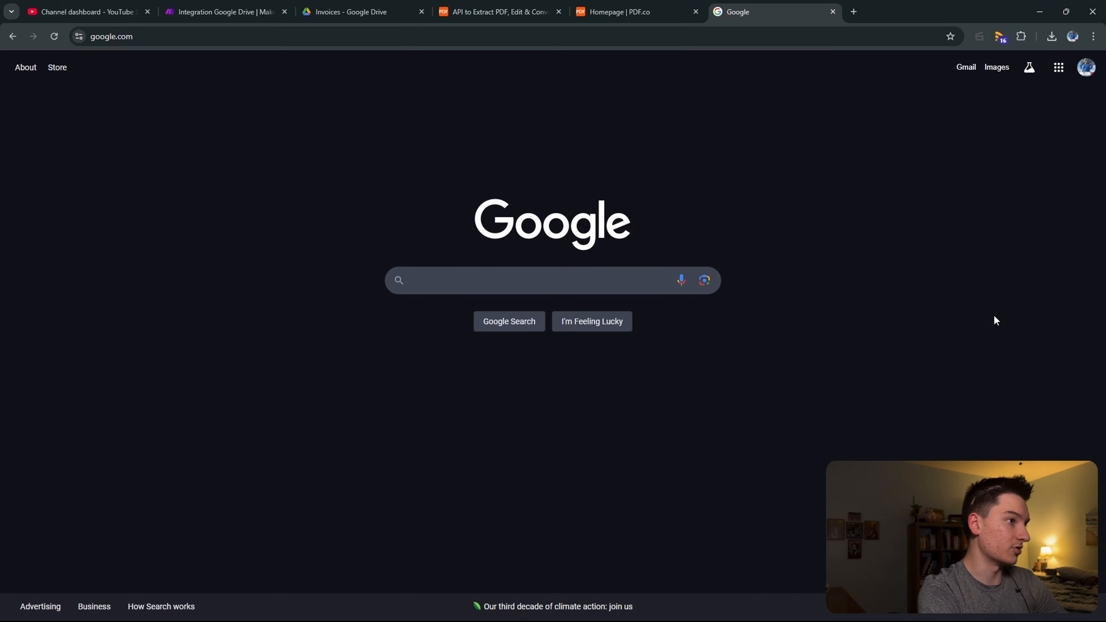
text(gemini api)
key(Return)
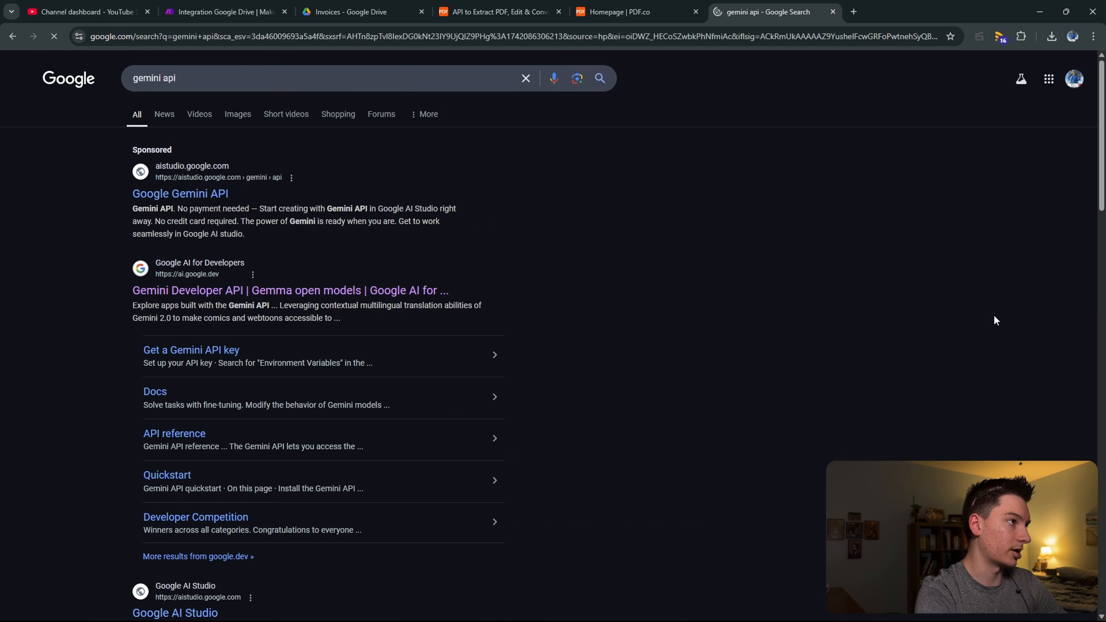
click(231, 293)
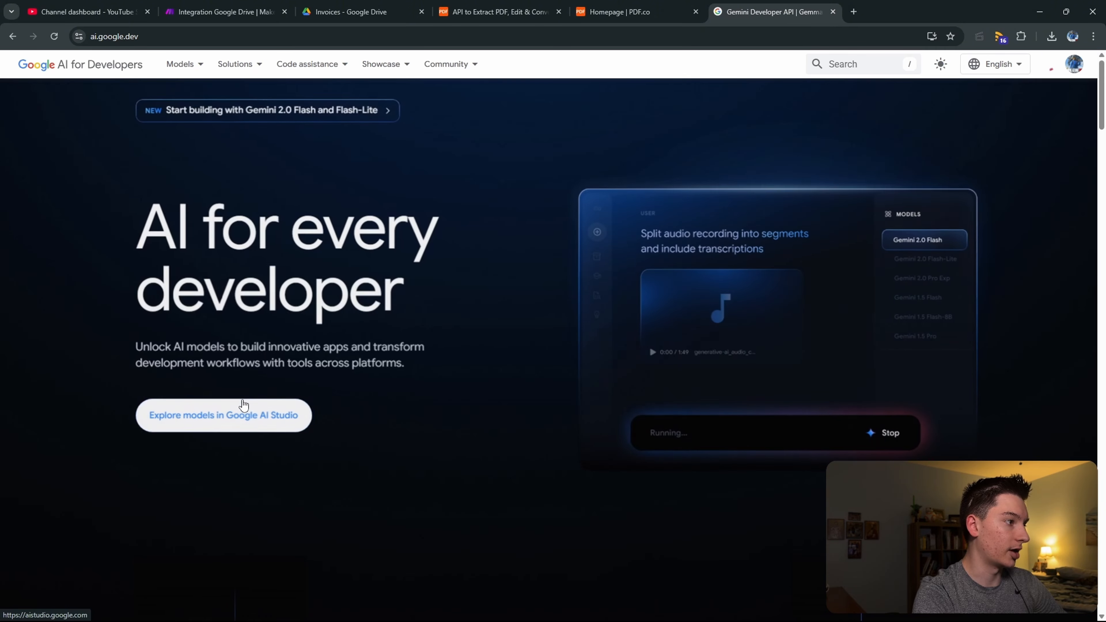
click(222, 414)
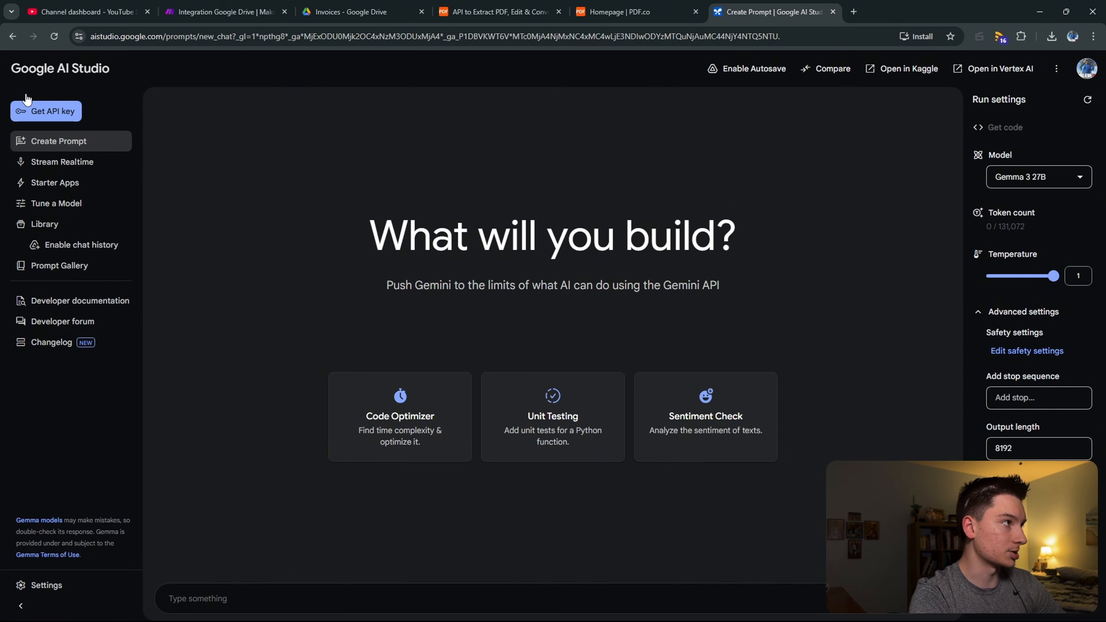
click(30, 110)
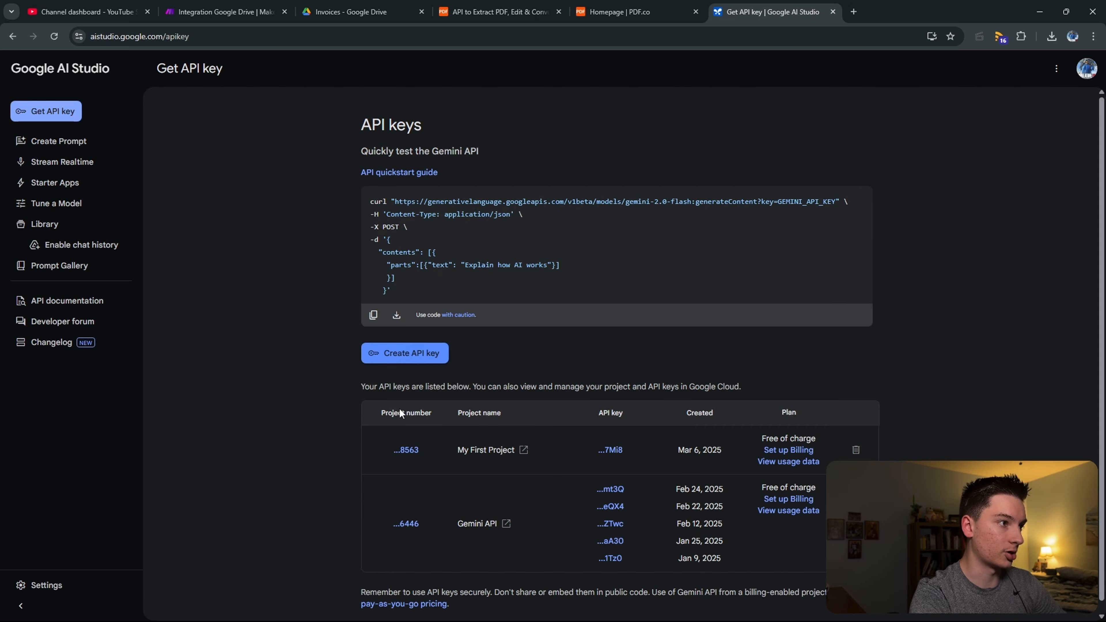
Step: Create a Gemini API key in the existing Google Cloud project My First Project
click(404, 353)
click(494, 351)
click(488, 373)
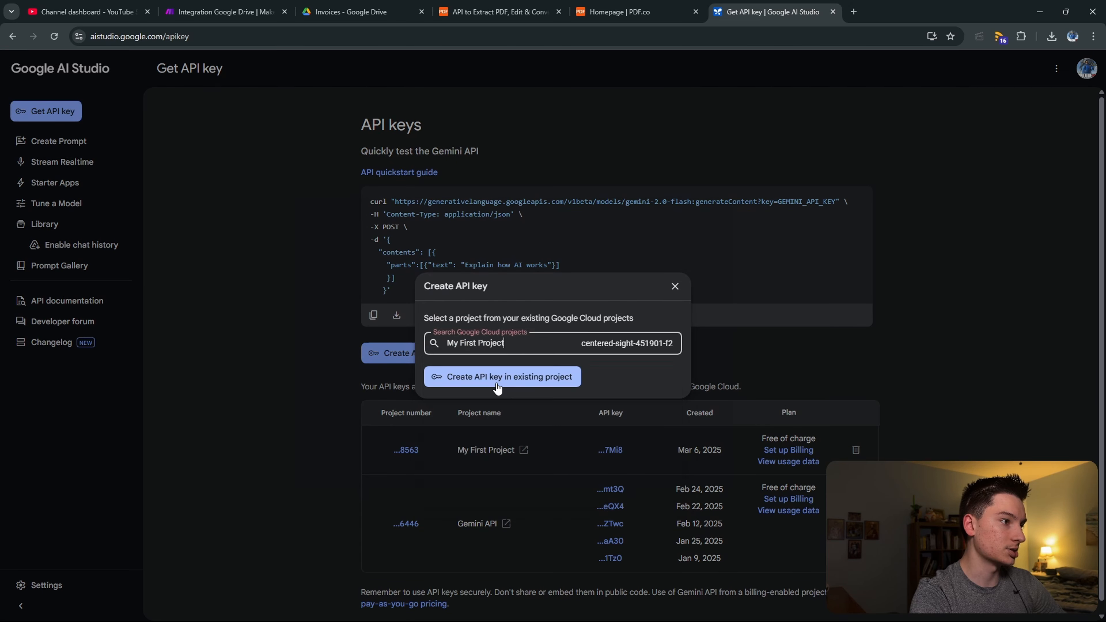
click(526, 374)
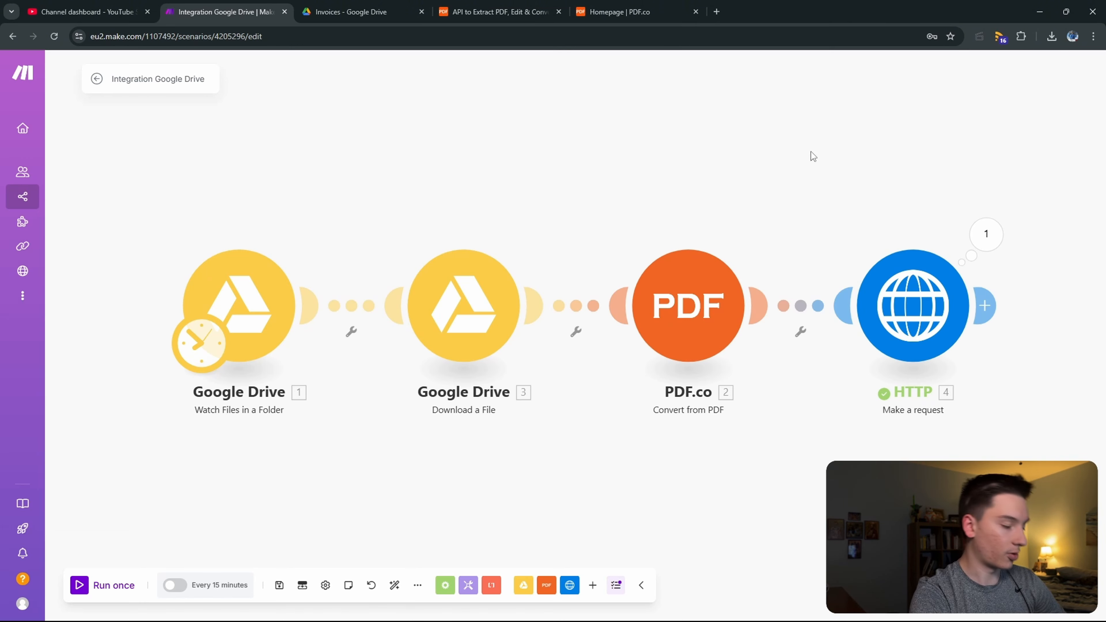
Step: In the Make scenario, add a Google Gemini AI Create a Completion module after HTTP, using the Gemini 2.0 Flash model
click(989, 305)
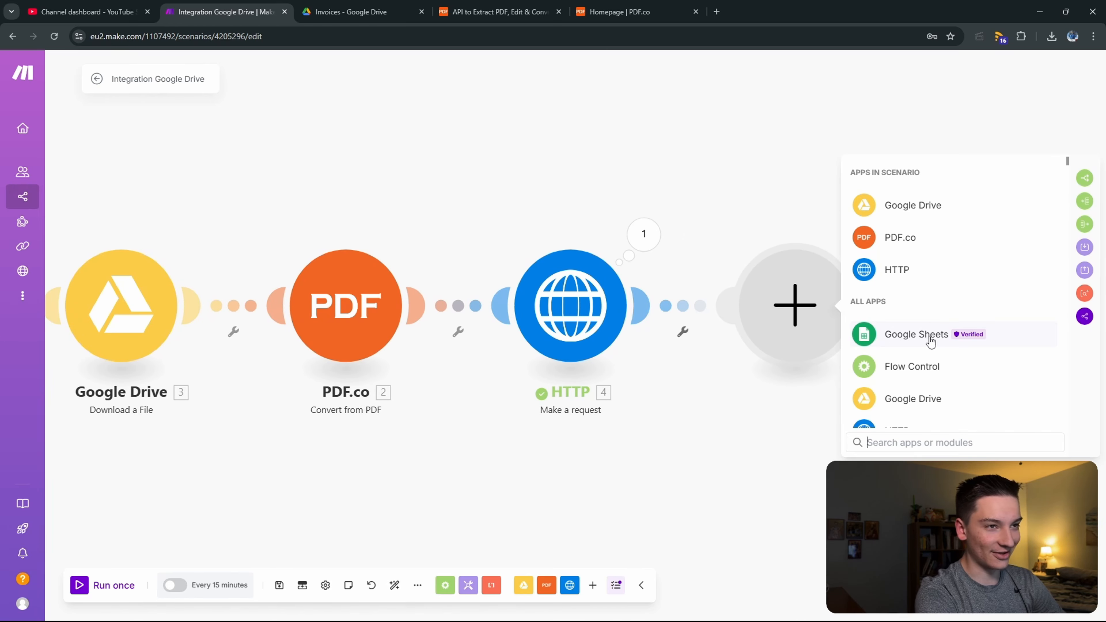
text(gemini)
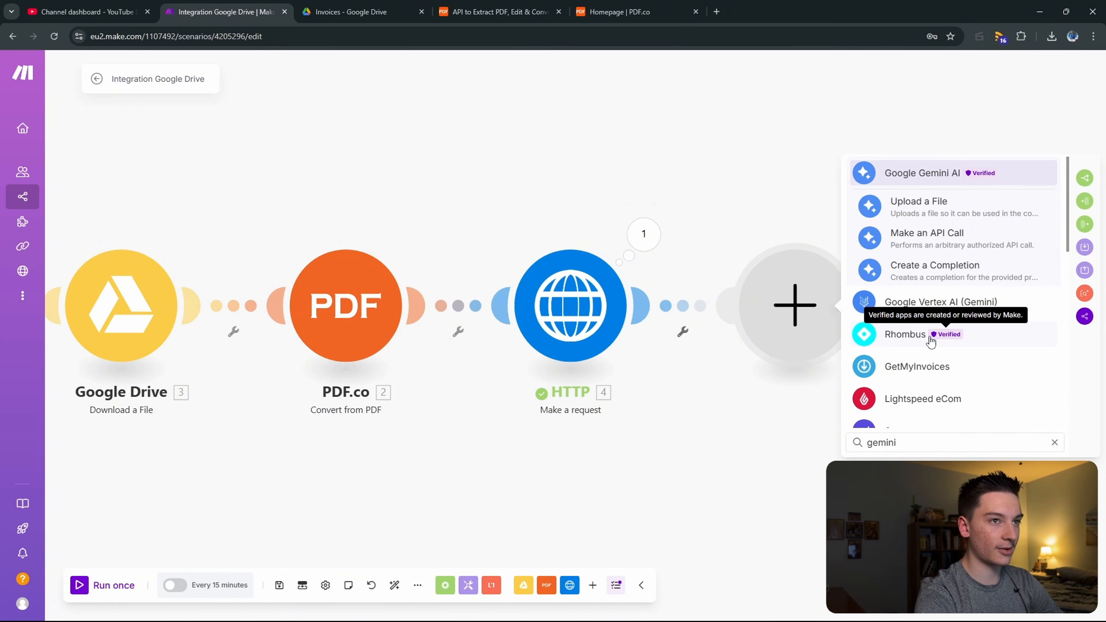
click(922, 265)
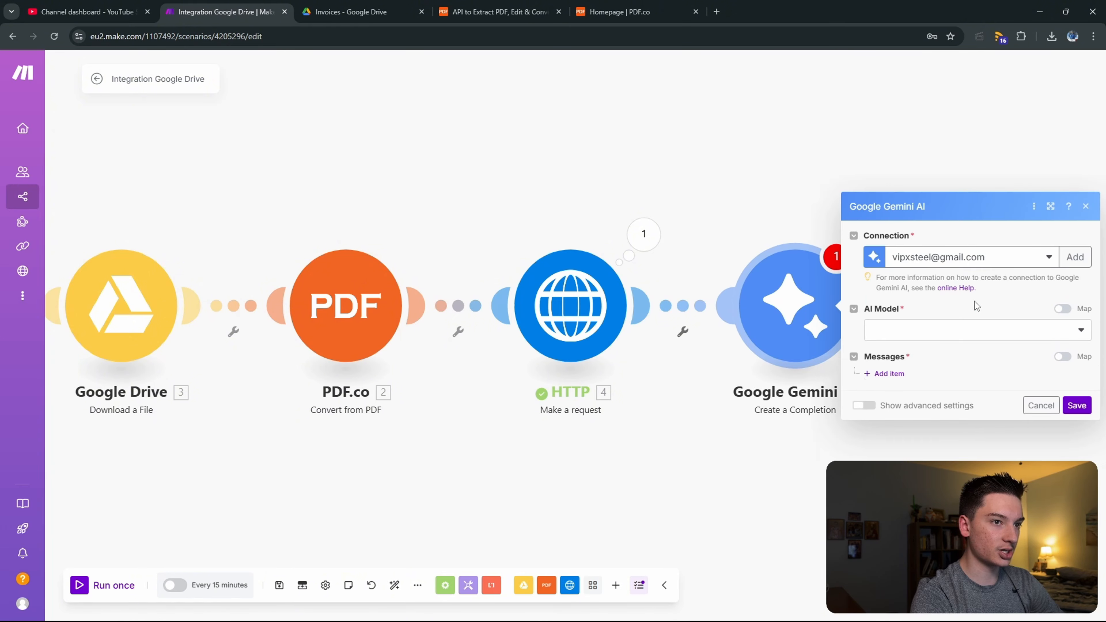
click(893, 332)
click(908, 519)
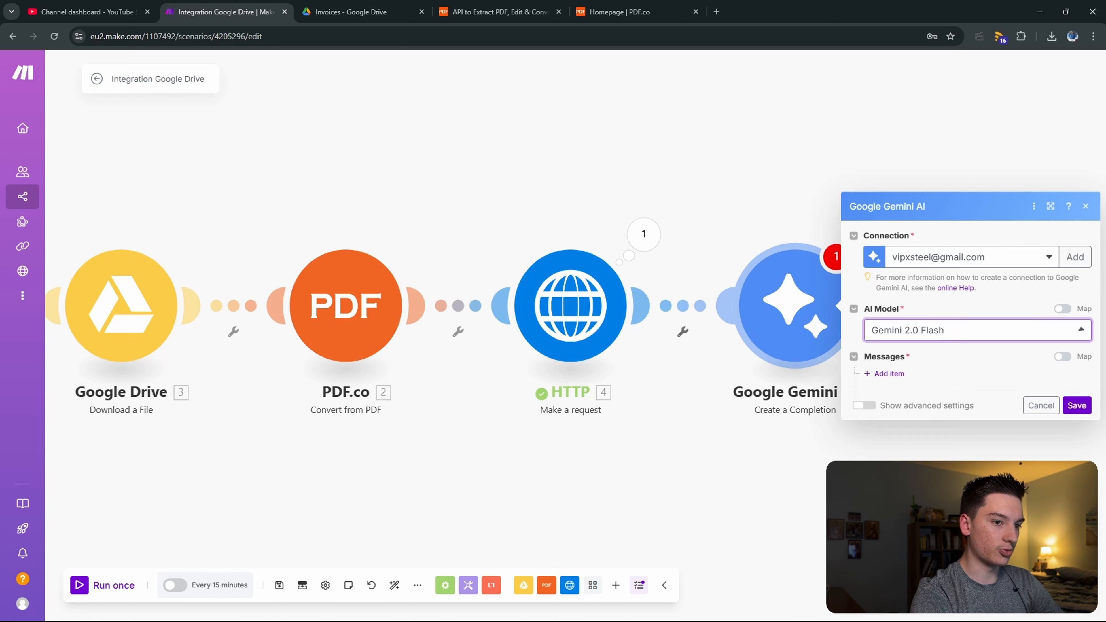
Step: Add a message with the role User and one part of message type Text to the Gemini module
click(885, 374)
click(967, 361)
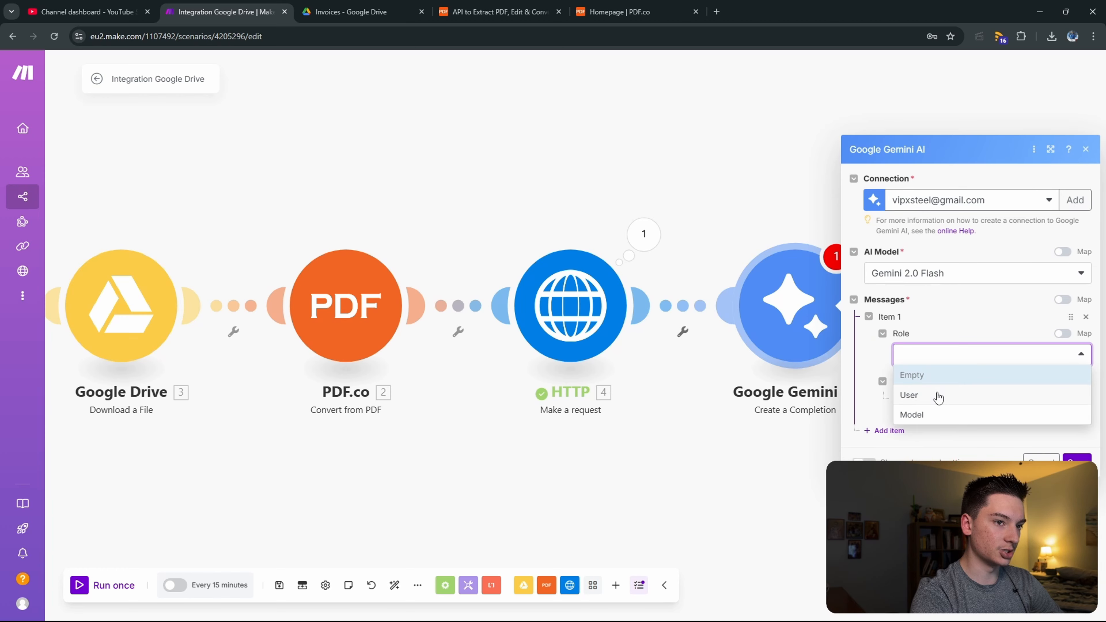
click(938, 395)
click(918, 397)
click(961, 400)
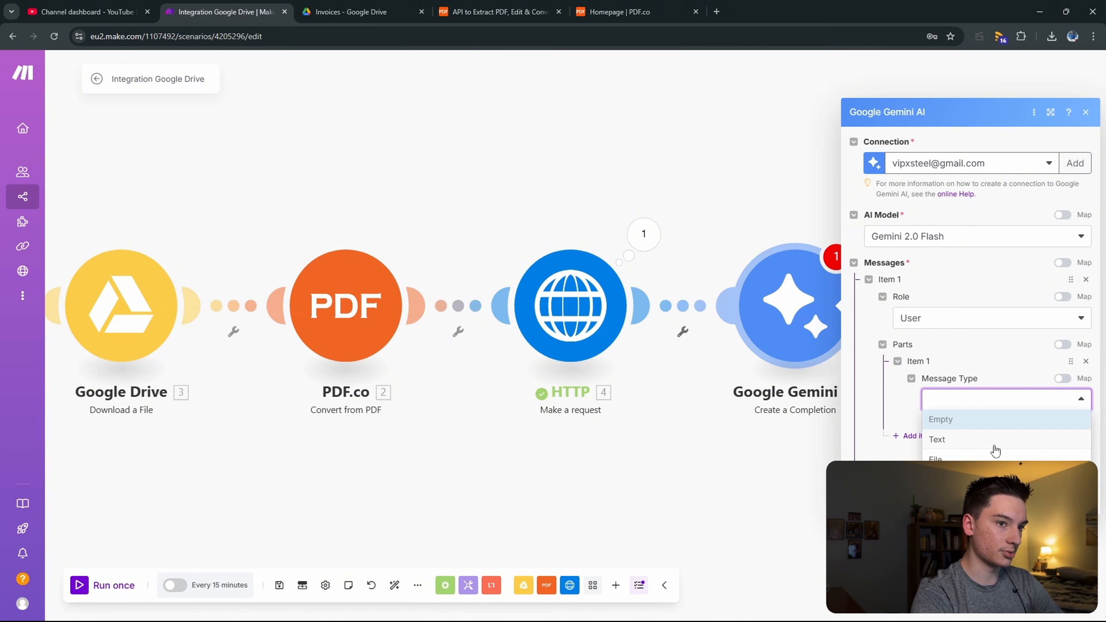
click(996, 452)
Step: Write the opening of the Gemini message text as "You will given an invoice in text format"
click(977, 426)
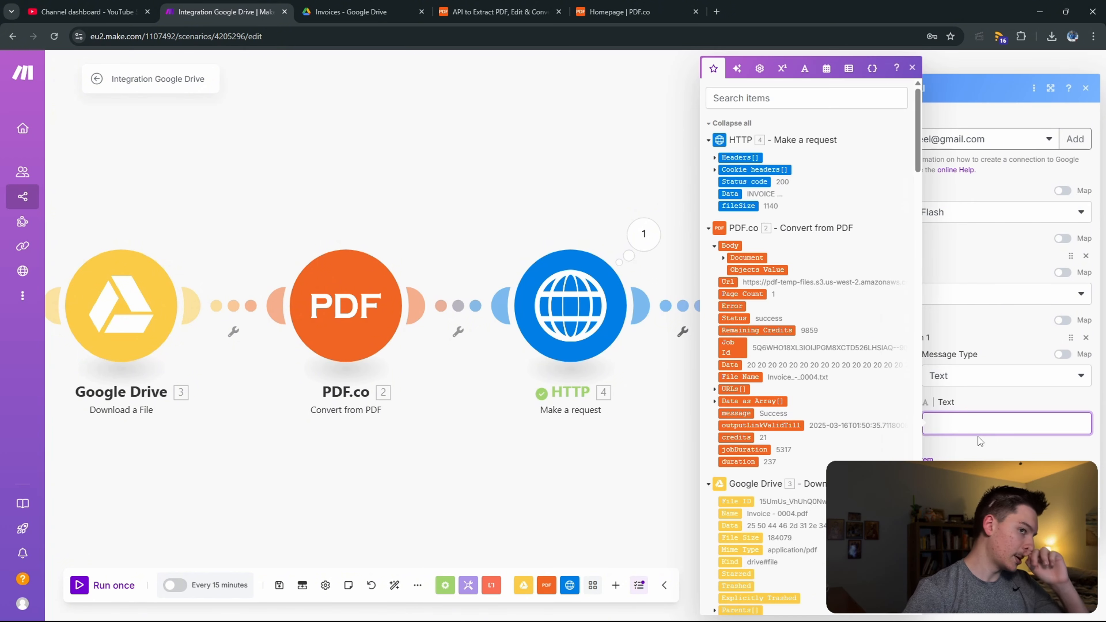
text(You )
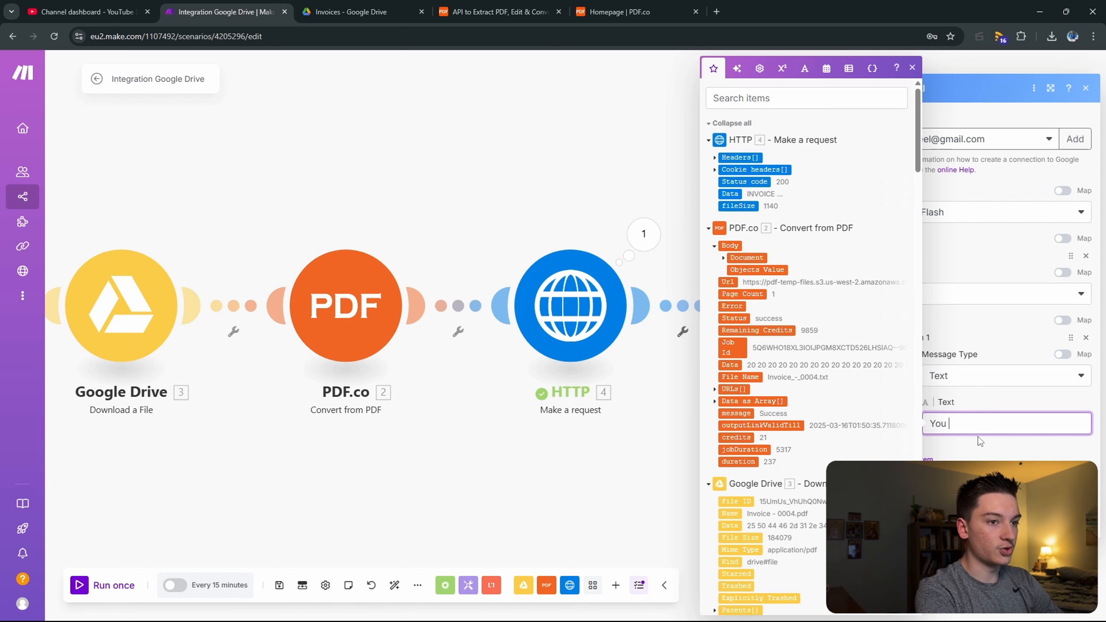
text(will given tex)
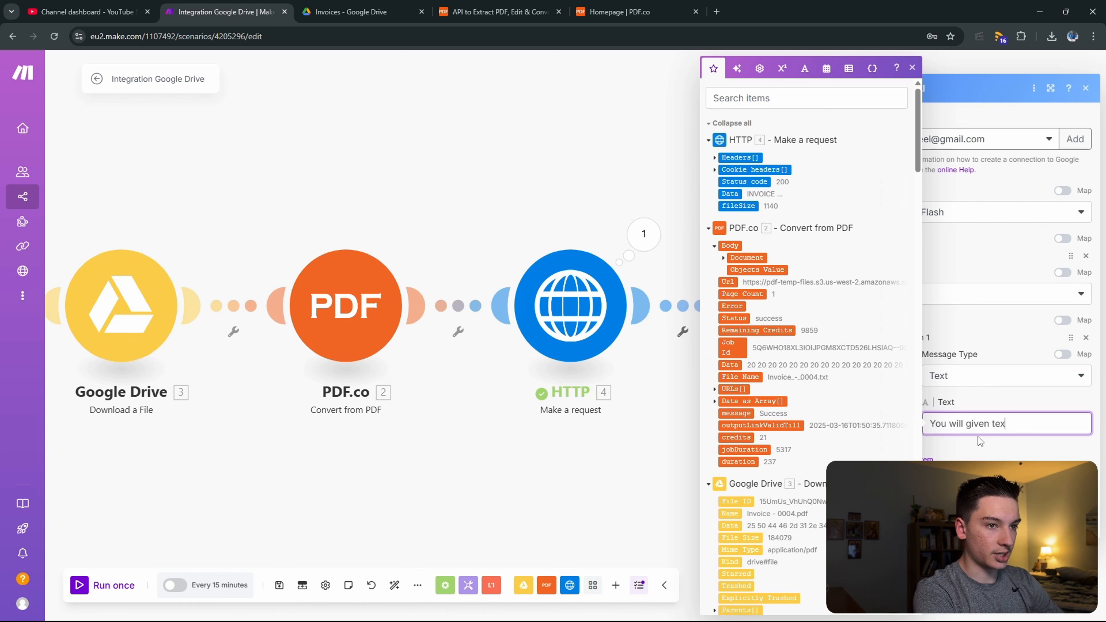
text(t from a)
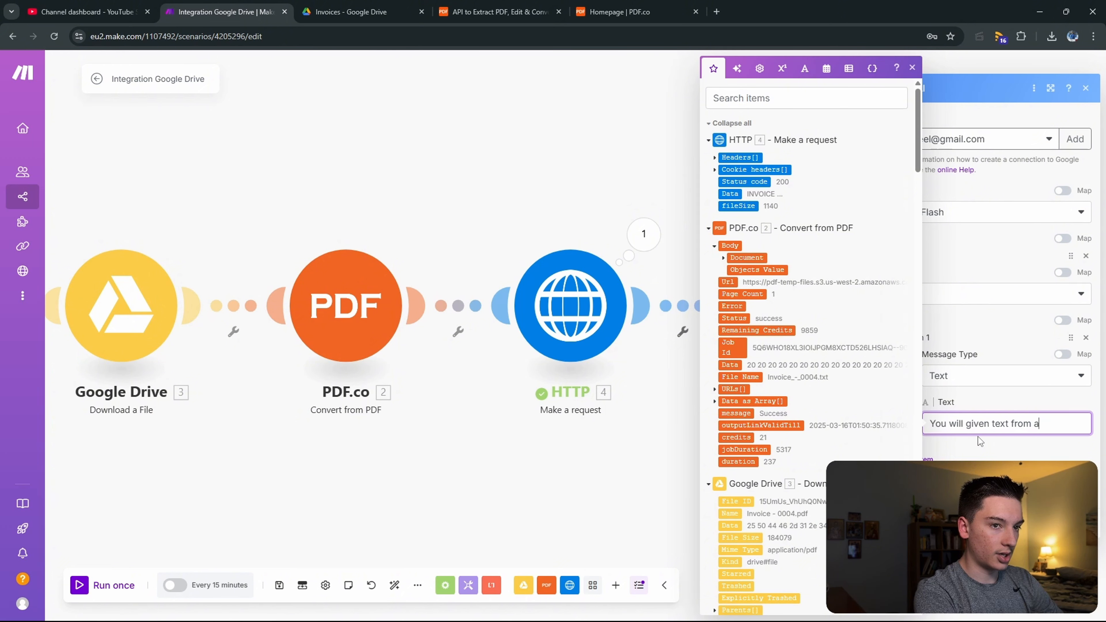
text(n invoice that )
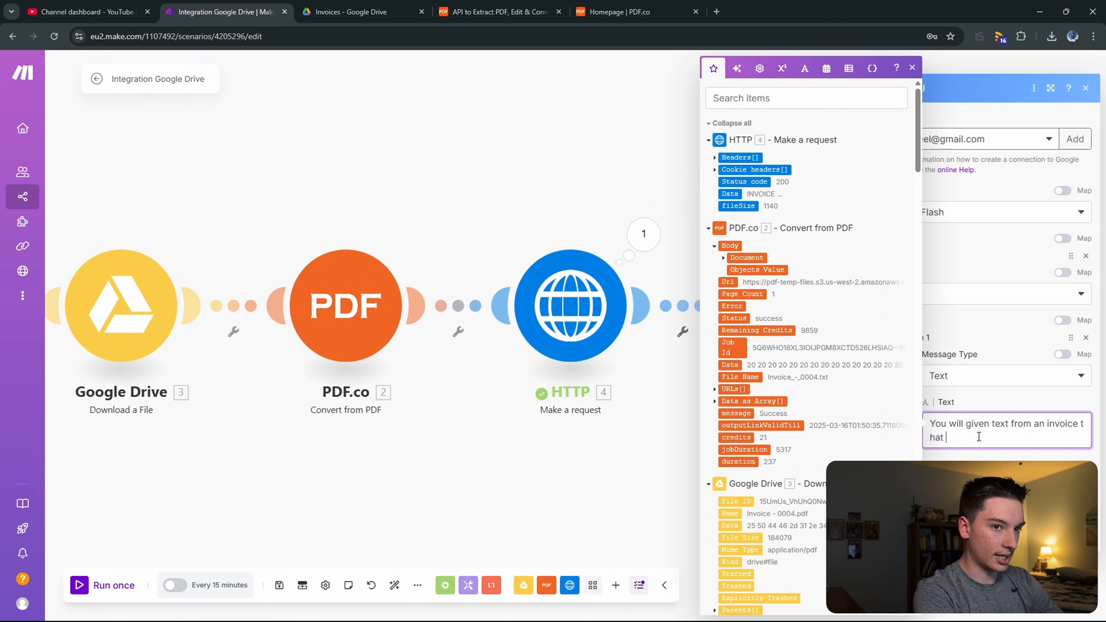
text(has been)
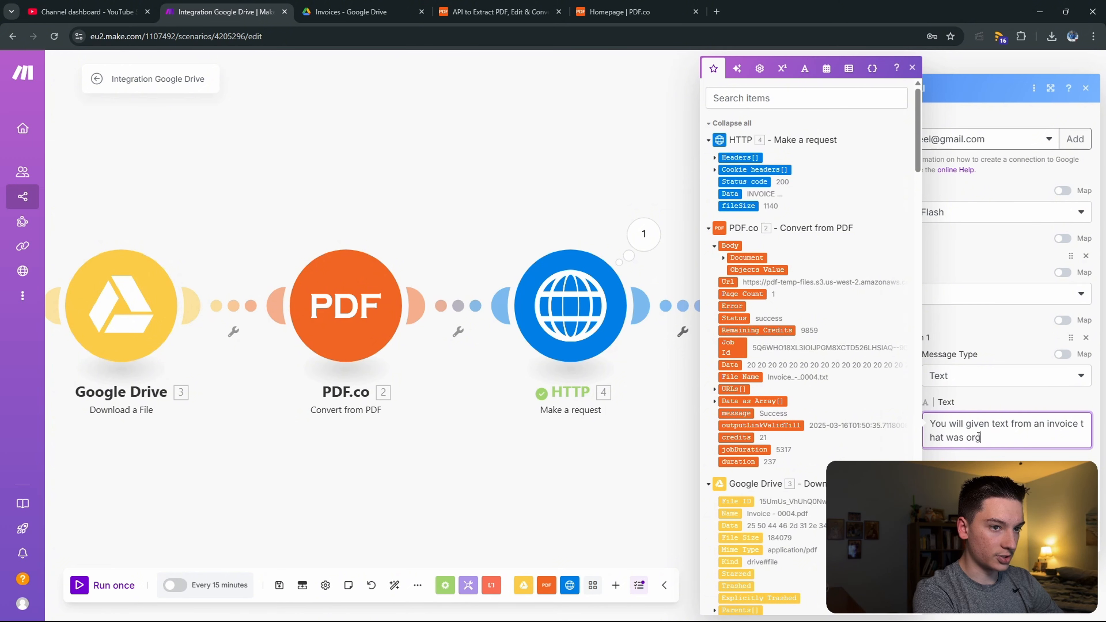
key(BackSpace)
key(BackSpace)
key(BackSpace)
key(BackSpace)
key(BackSpace)
key(BackSpace)
key(BackSpace)
key(BackSpace)
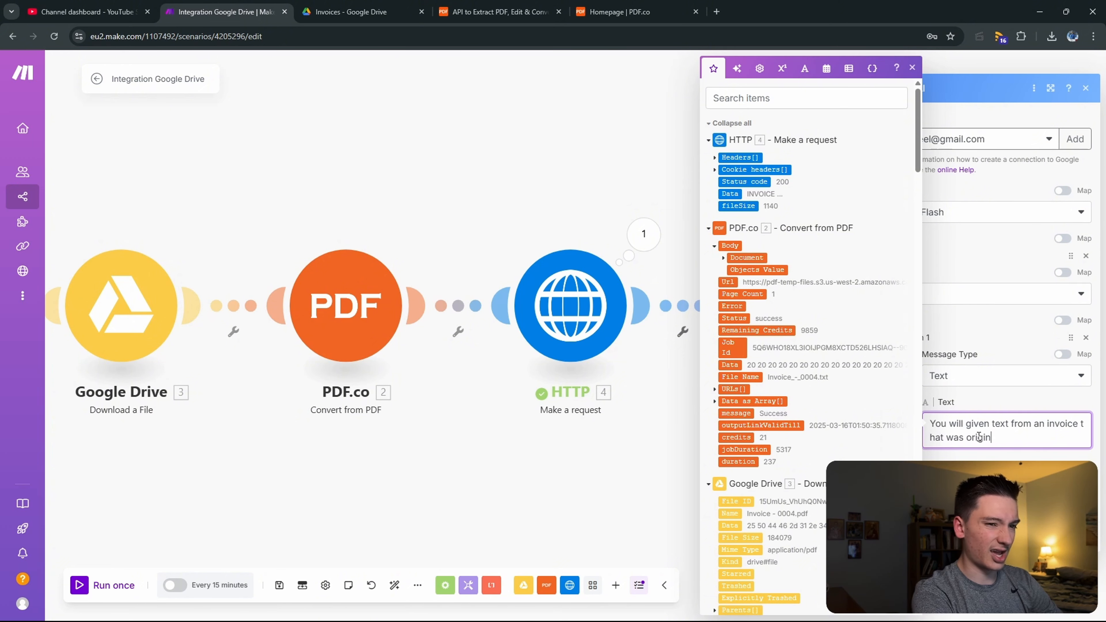
key(BackSpace)
key(BackSpace)
key(BackSpace)
key(BackSpace)
key(BackSpace)
key(BackSpace)
key(BackSpace)
key(BackSpace)
key(BackSpace)
key(BackSpace)
key(BackSpace)
key(BackSpace)
key(BackSpace)
key(BackSpace)
key(BackSpace)
key(BackSpace)
key(BackSpace)
key(BackSpace)
key(BackSpace)
key(BackSpace)
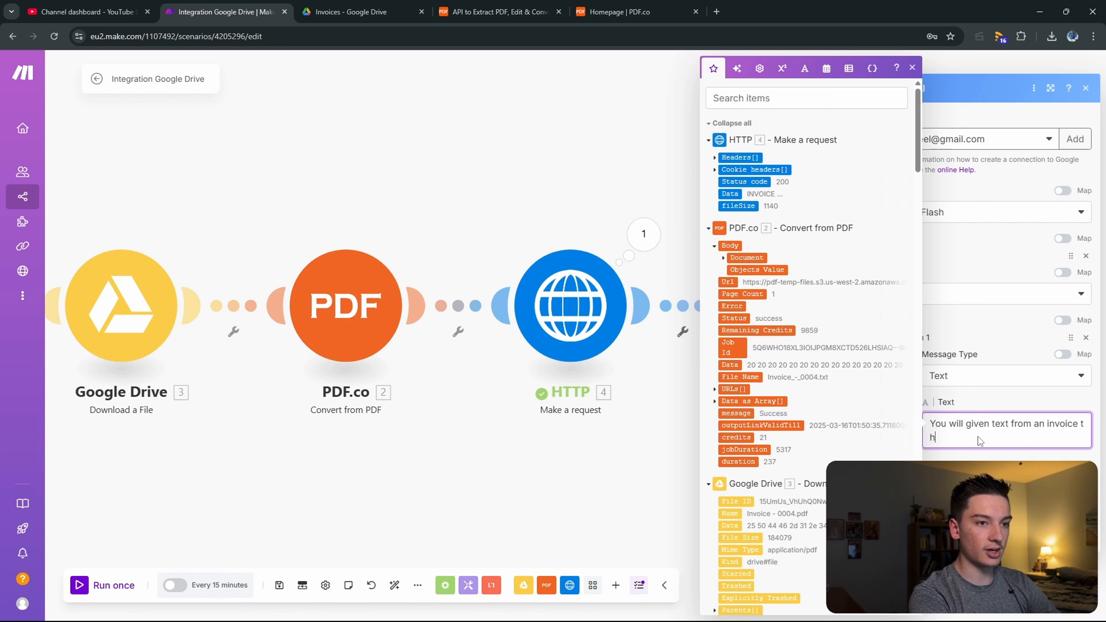
key(BackSpace)
key(BackSpace)
text(an in)
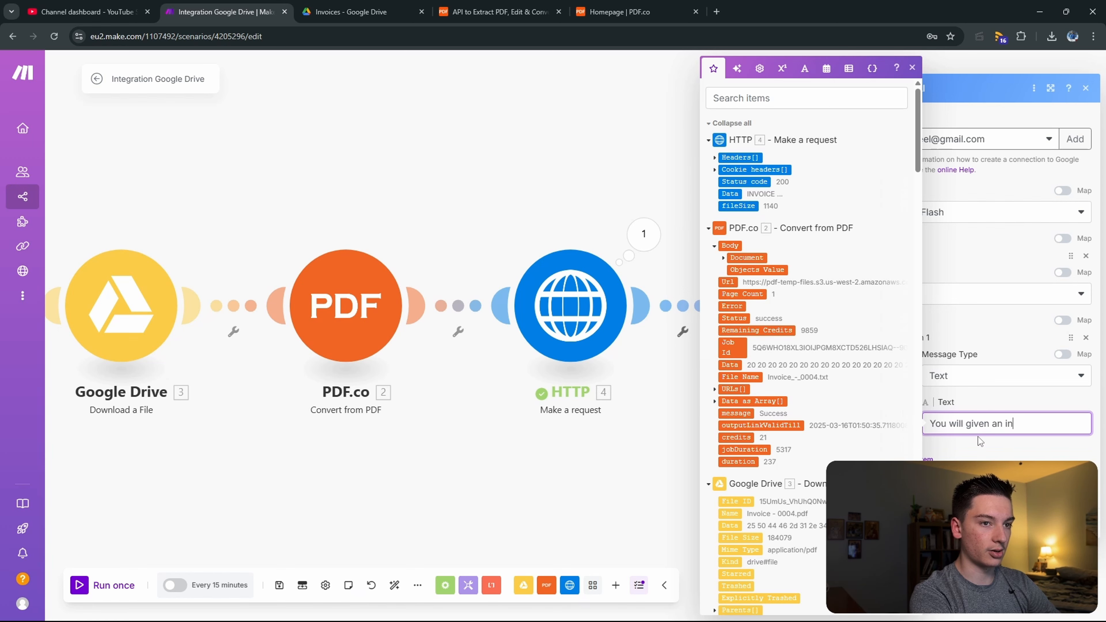
text(voice in te)
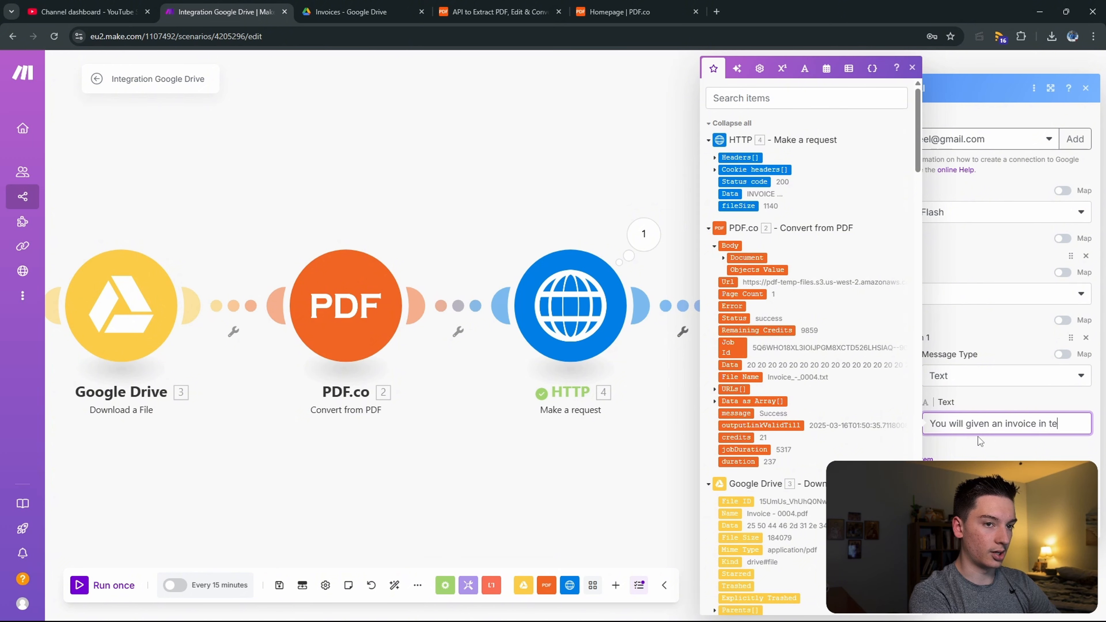
text(xt format)
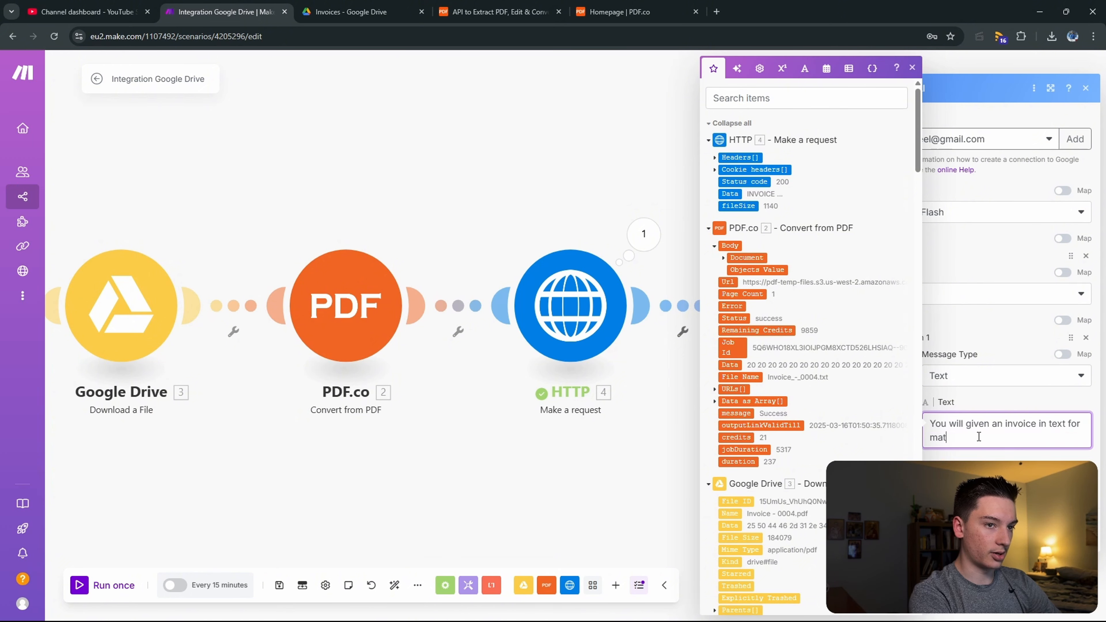
Step: Continue the Gemini prompt with ". Your job is to extract the following elements"
text(. Your job i)
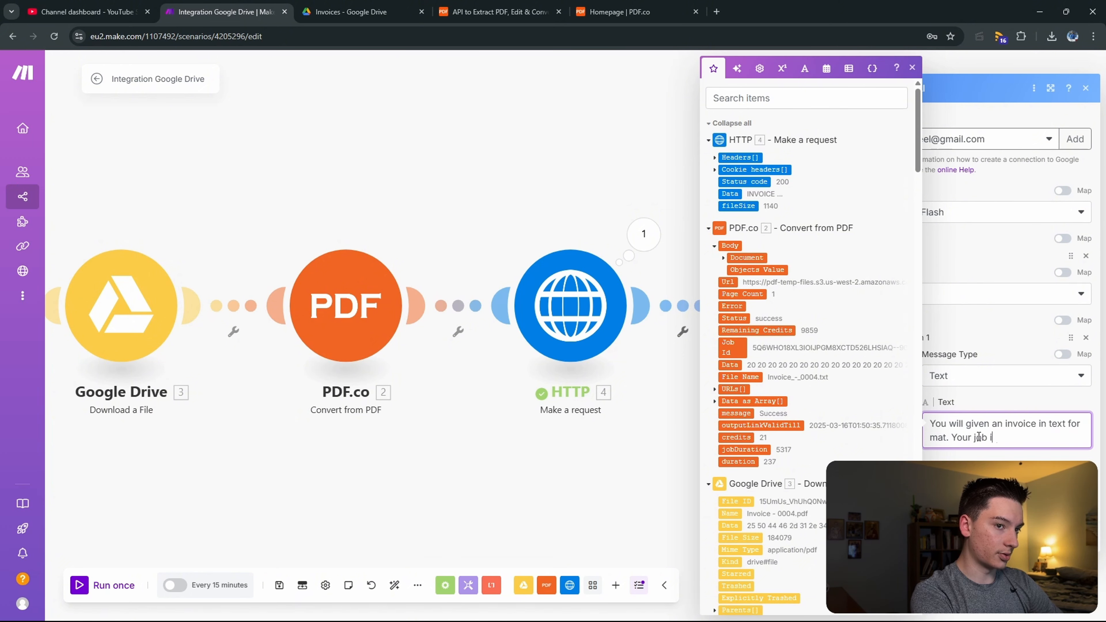
text(s to extract)
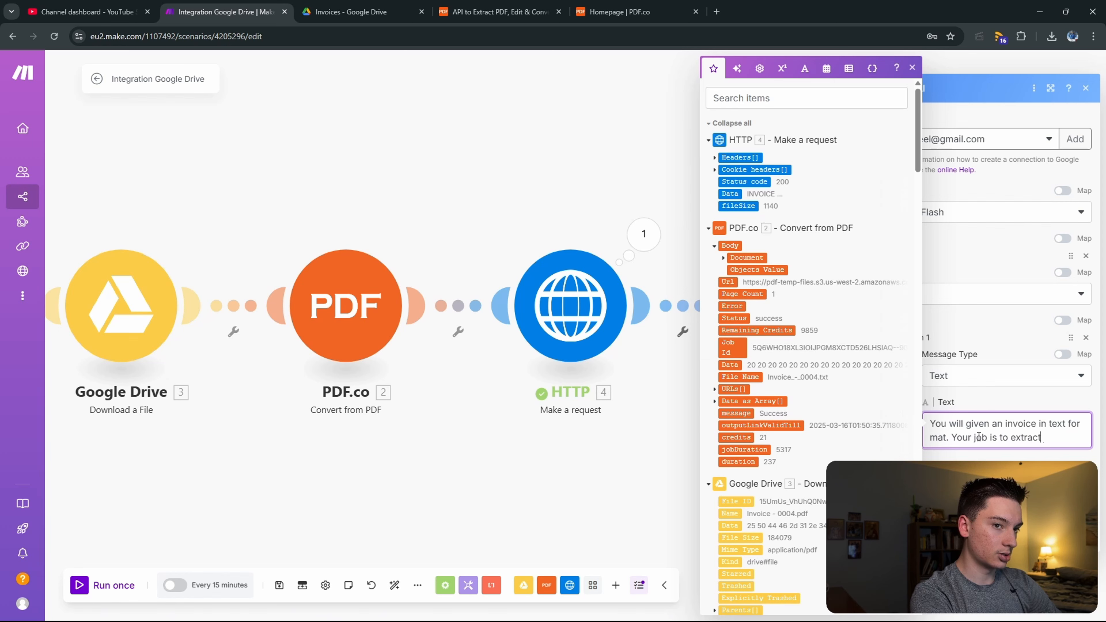
text( the following e)
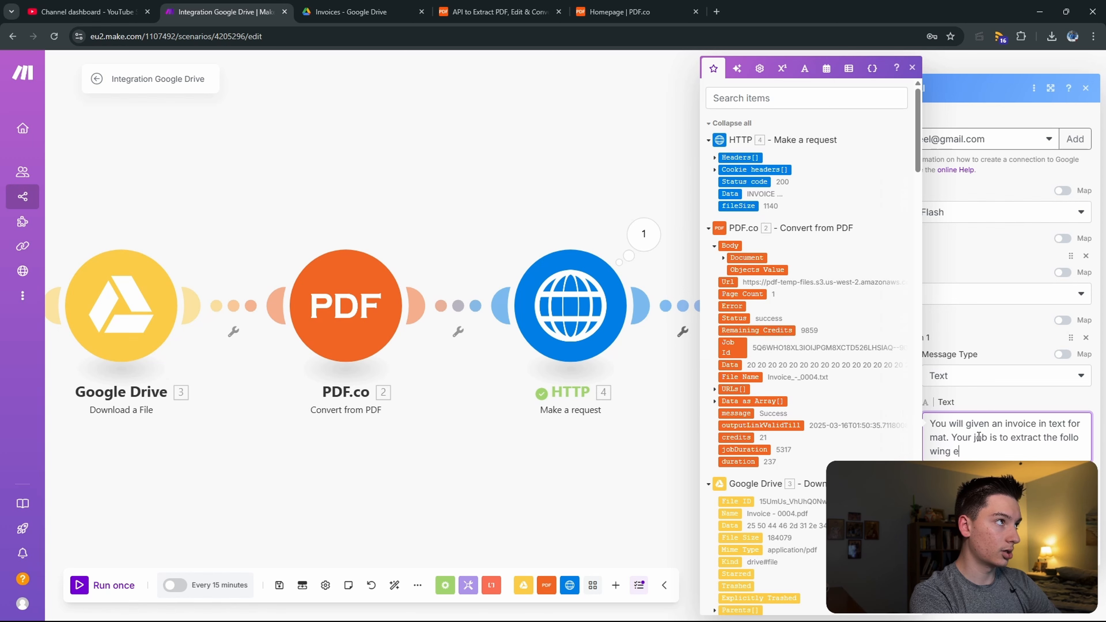
text(lements)
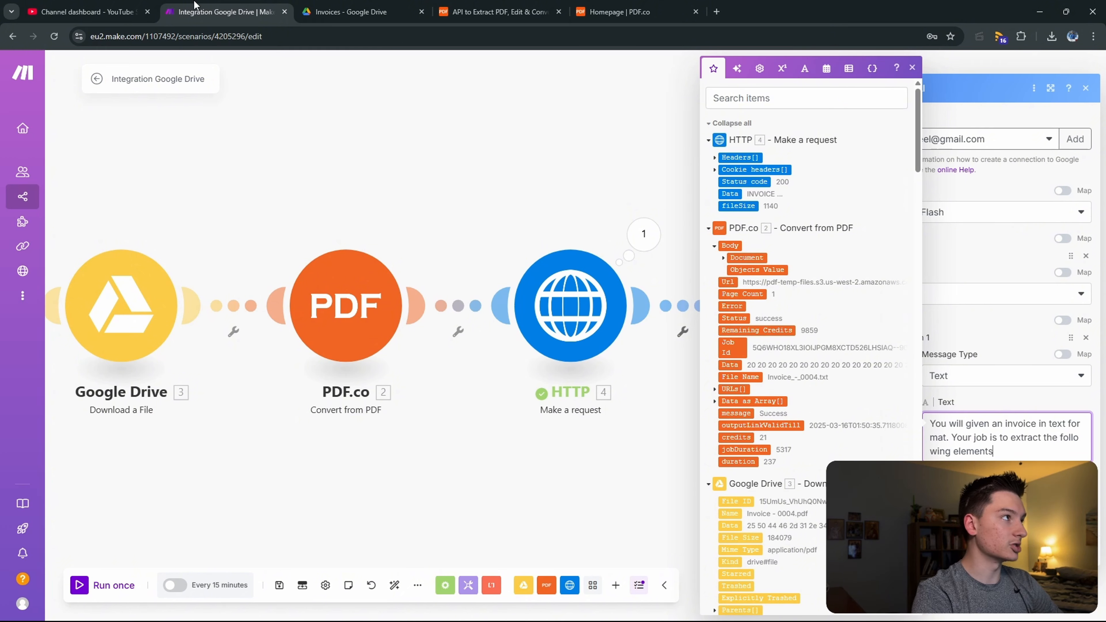
Step: Switch to Google Drive and open Invoice - 0004.pdf to examine which fields the invoice contains
click(344, 11)
double_click(355, 223)
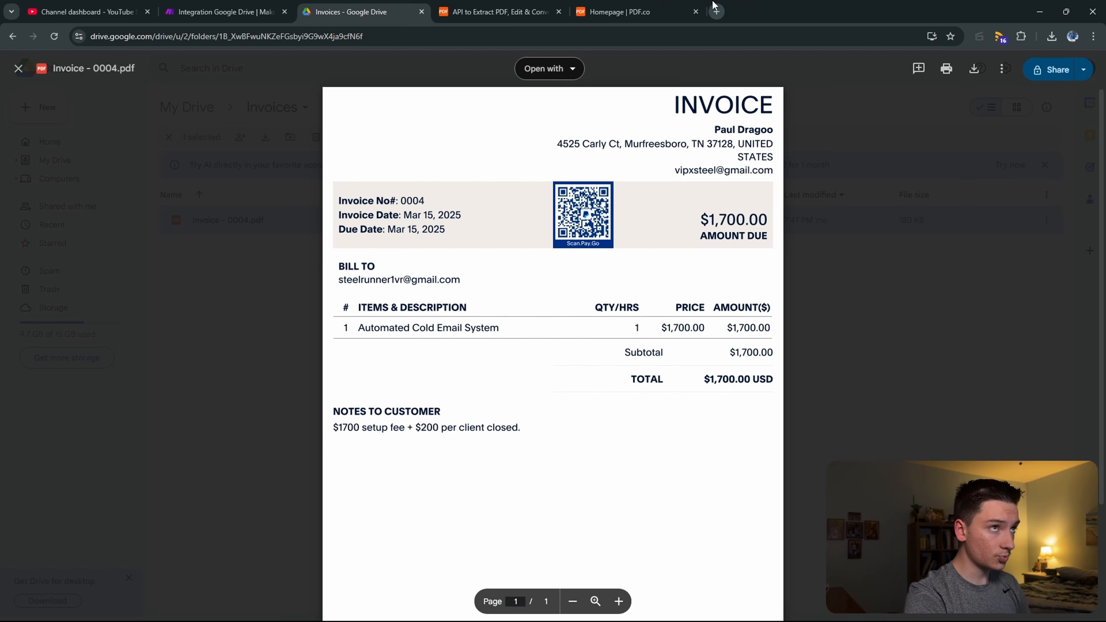
Step: Open Google Sheets in a new browser tab, using the same Google account as the Drive invoices folder
click(716, 12)
click(1086, 87)
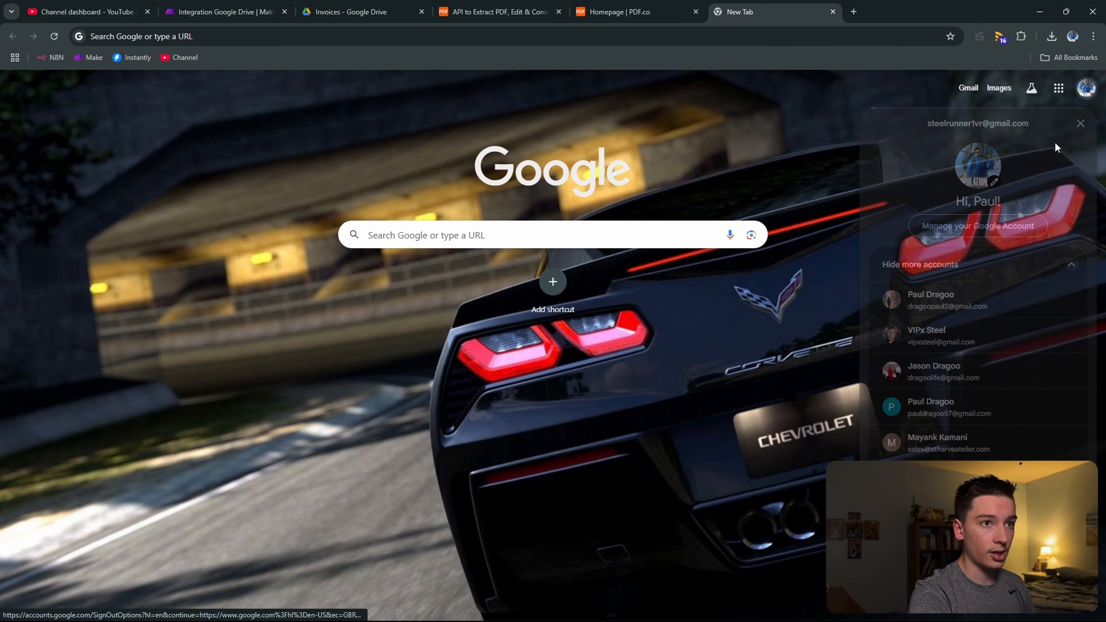
click(990, 331)
click(1058, 67)
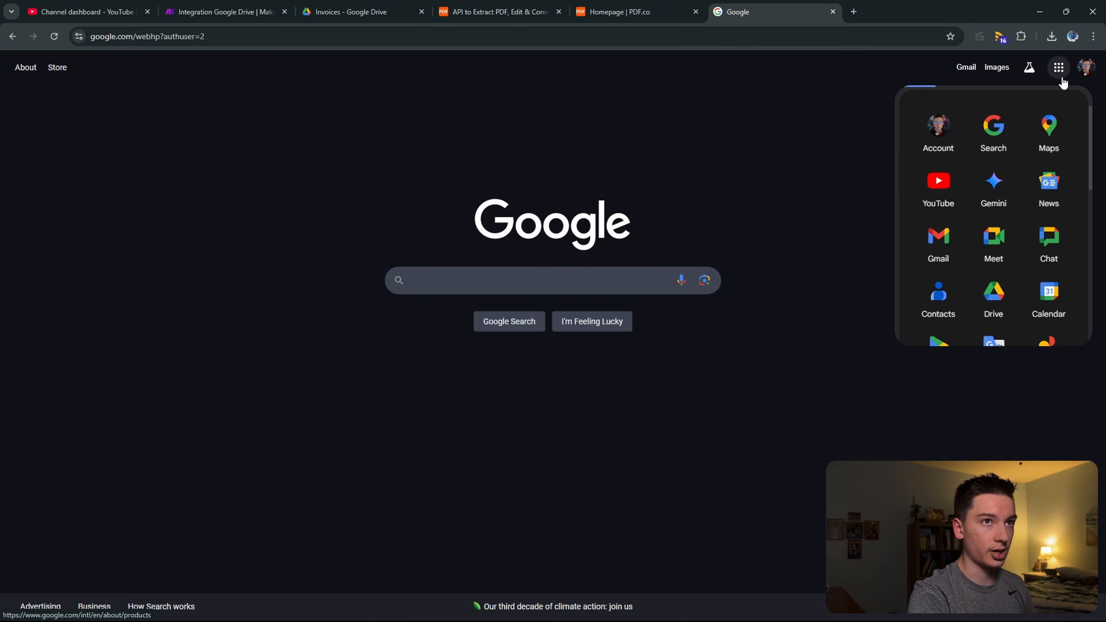
scroll(1038, 253, down, 2)
scroll(1037, 254, down, 2)
click(1047, 316)
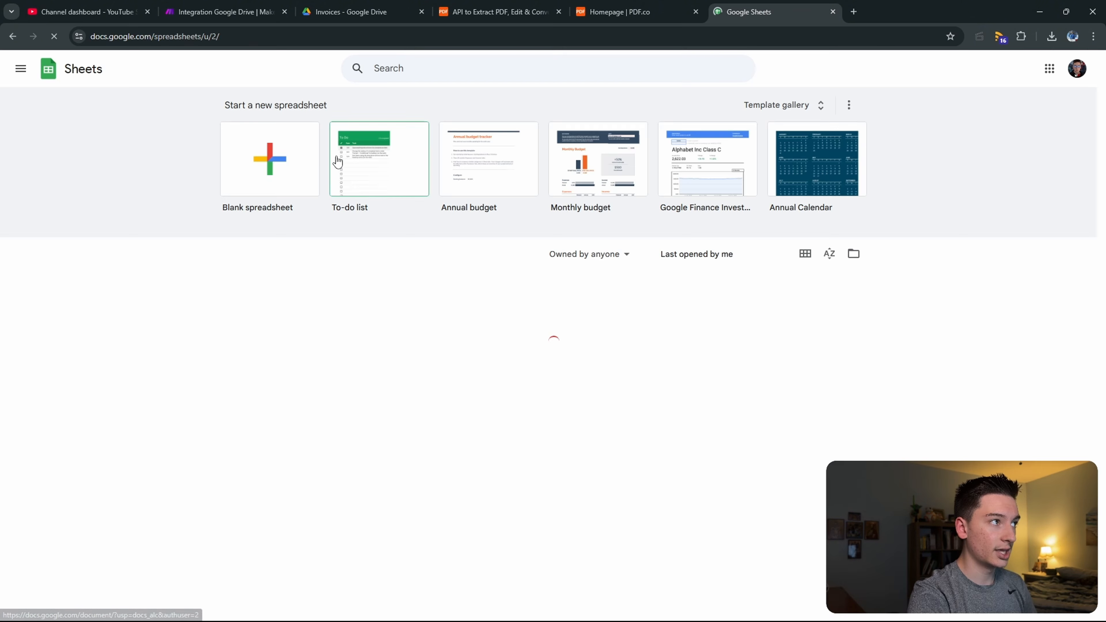
Step: Create a blank spreadsheet and name it Invoices
click(290, 155)
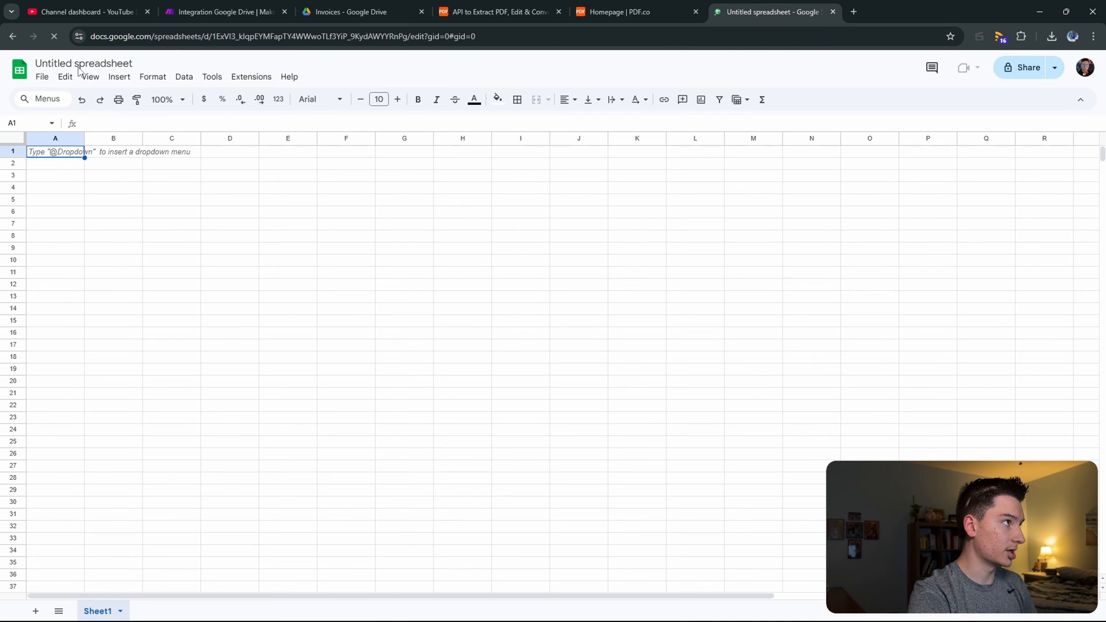
click(63, 59)
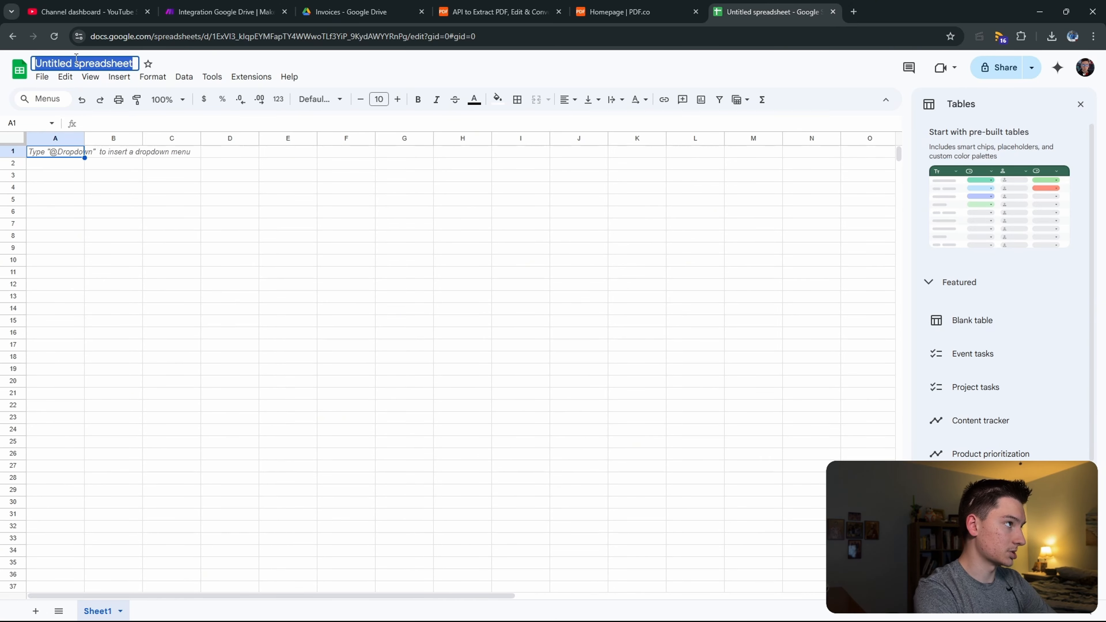
text(Invoices)
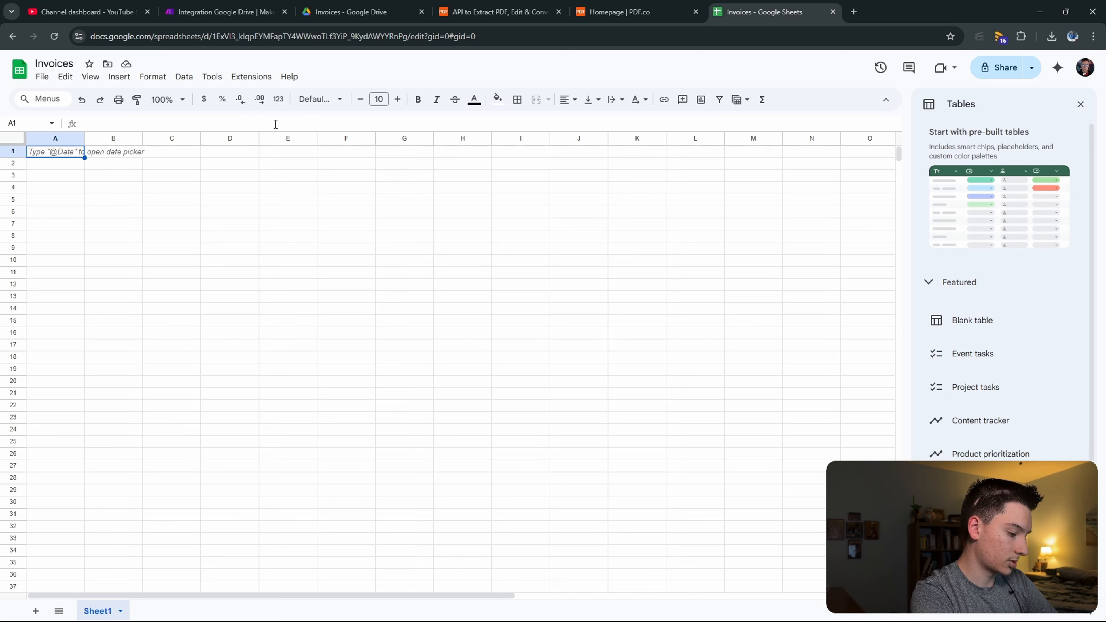
Step: Place the Invoices spreadsheet's tab beside the Drive tab and enter the headers Bill to, Amount and Date Created in A1 to C1
click(361, 11)
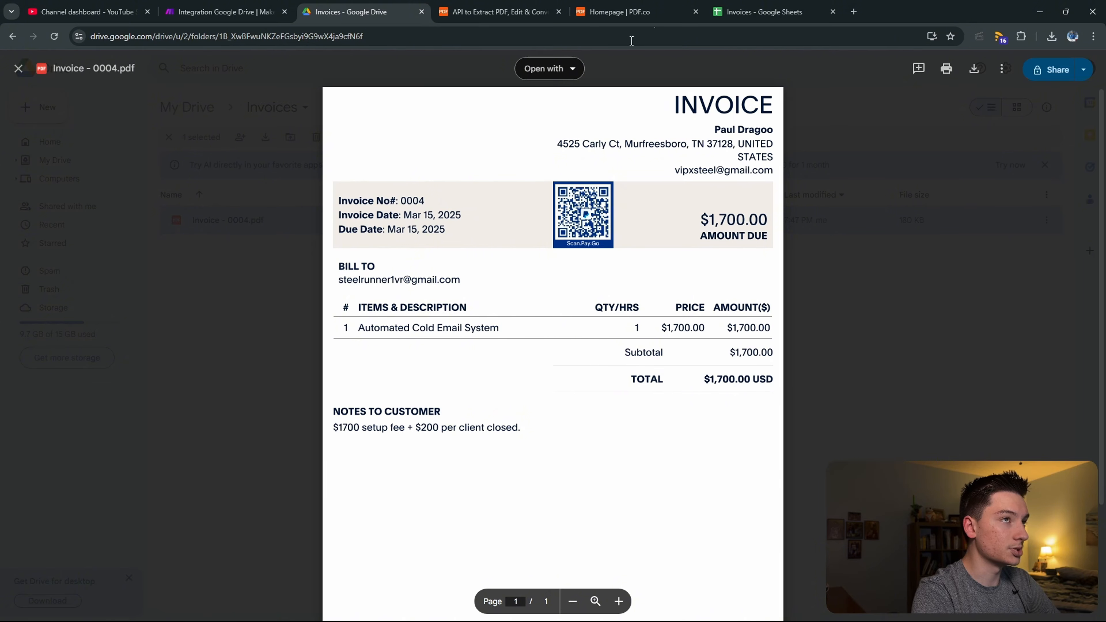
drag(714, 6, 483, 8)
text(Bill to)
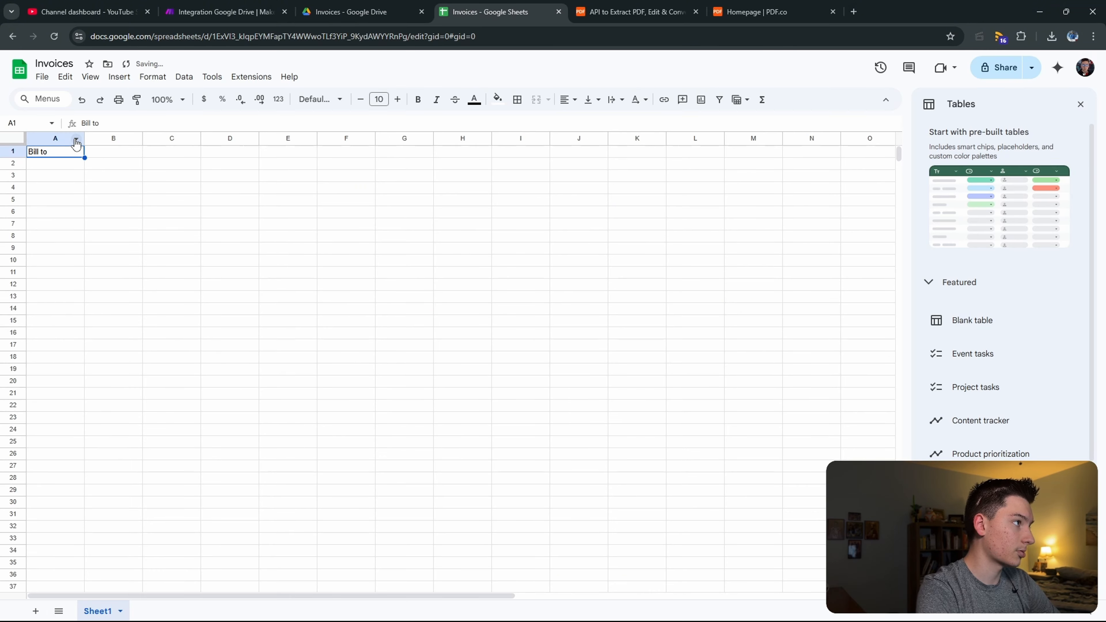
key(Tab)
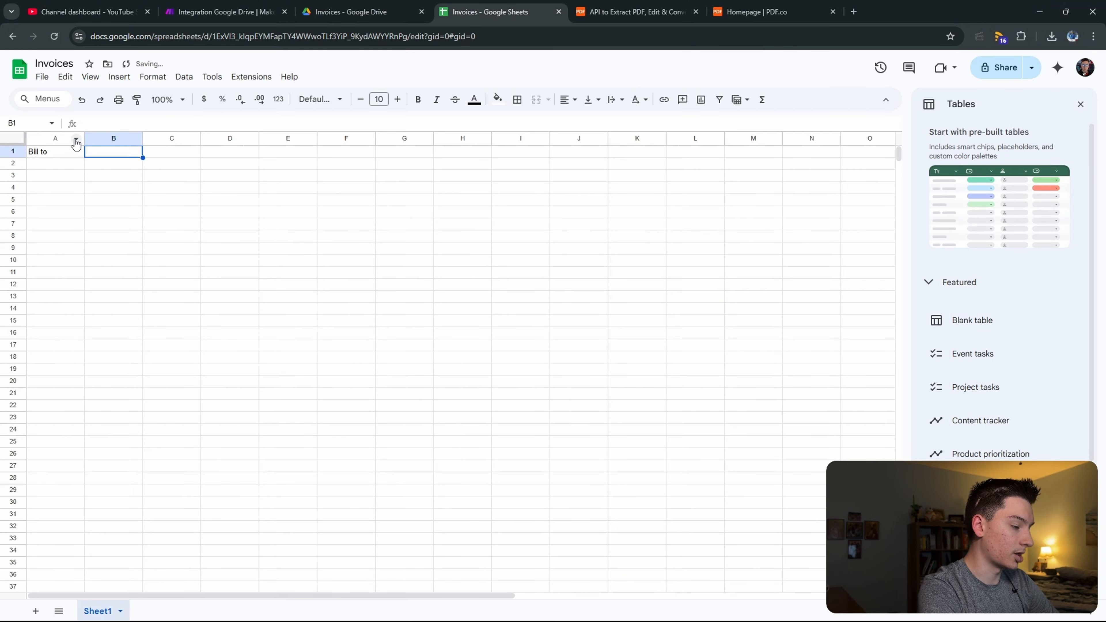
text(Amoun)
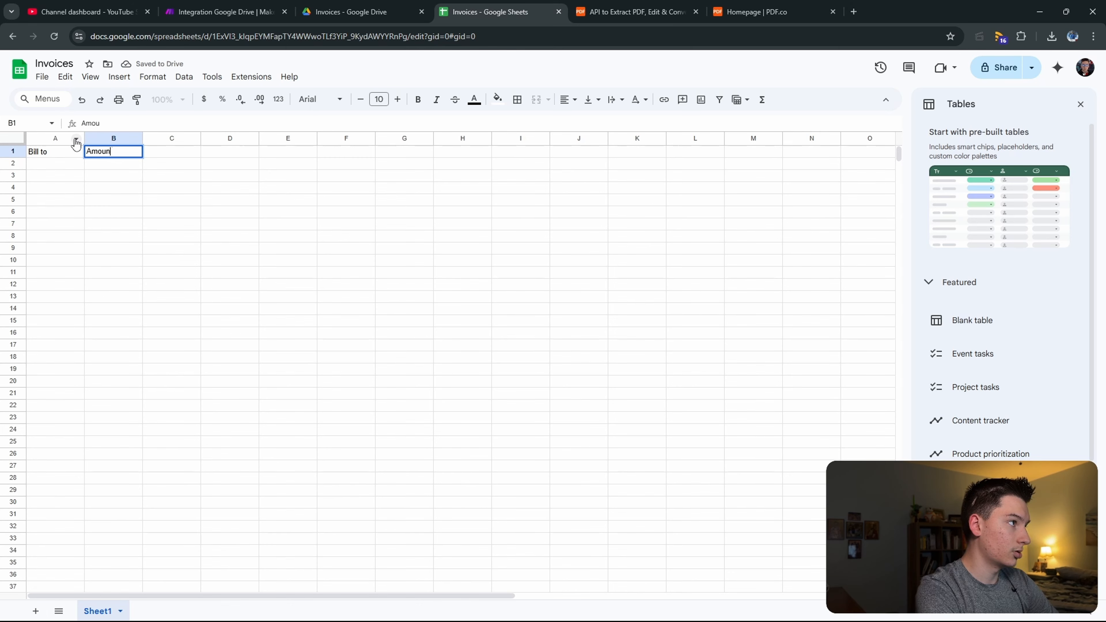
text(t)
key(Tab)
text(Date C)
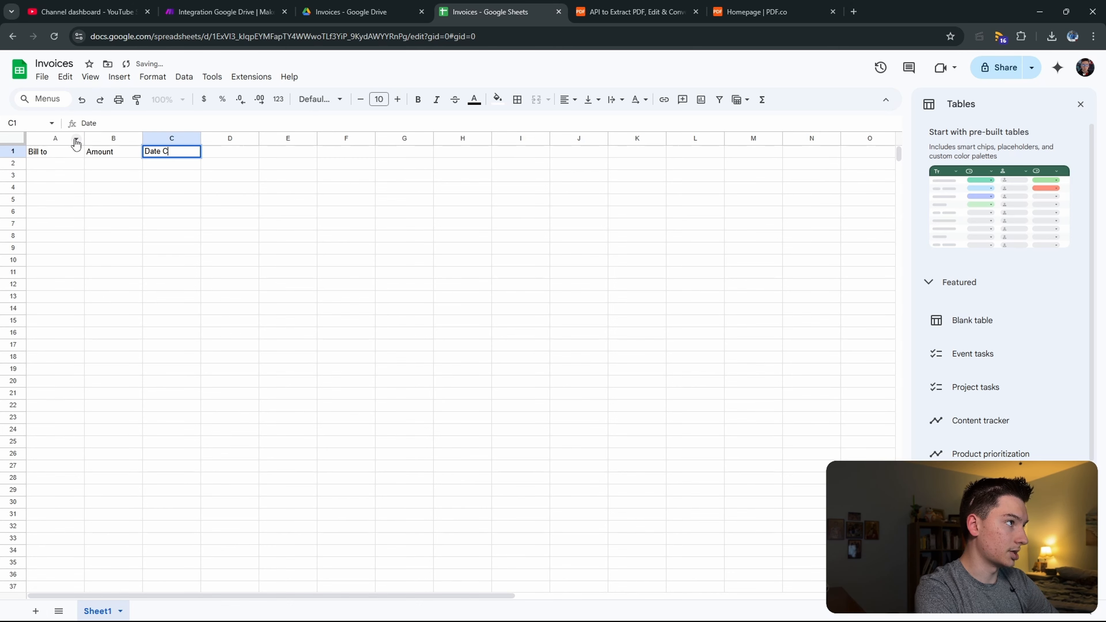
text(reated)
key(Return)
Step: Add the headers Date Due in D1 and Notes in E1
key(Up)
key(Right)
text(Da)
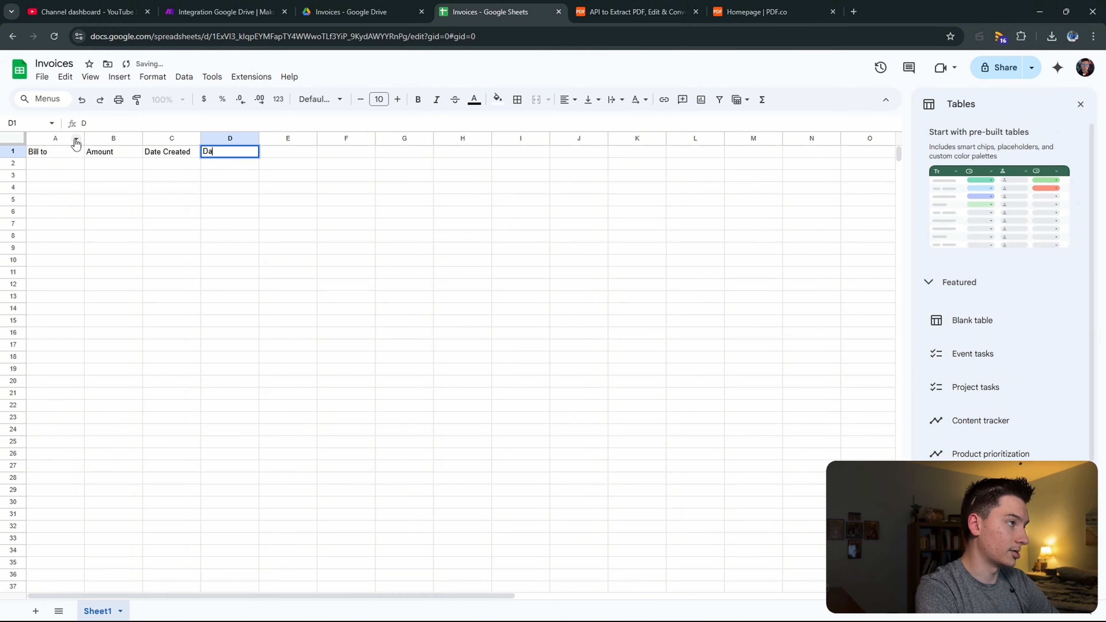
text(te Due)
key(Return)
key(Up)
key(Right)
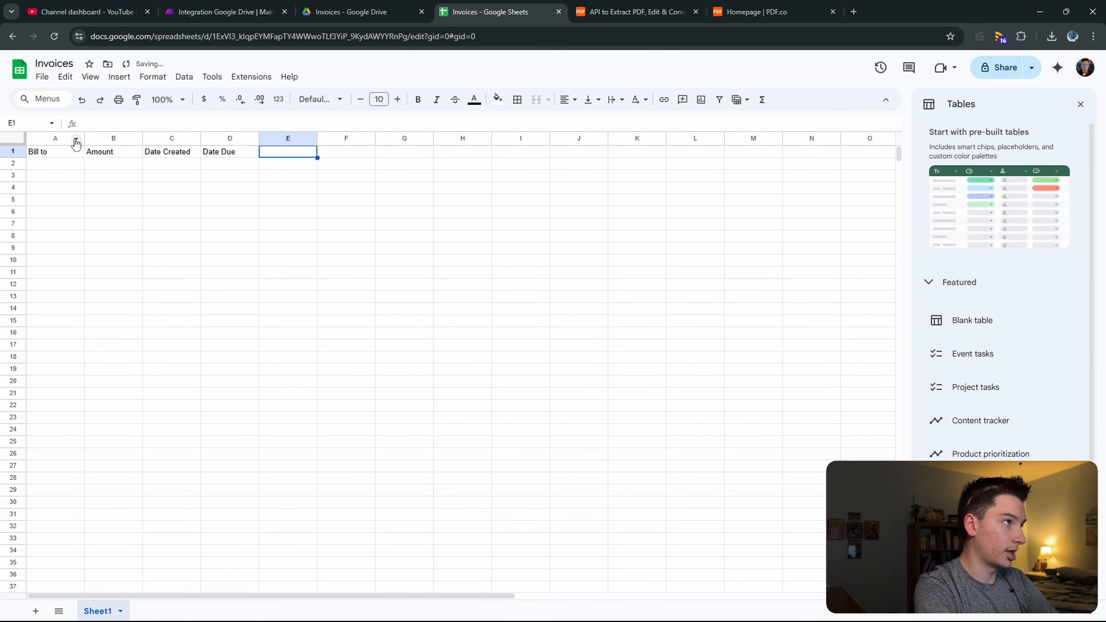
text(Notes)
key(Return)
Step: Set the font of the entire sheet to Inter
key(ctrl+a)
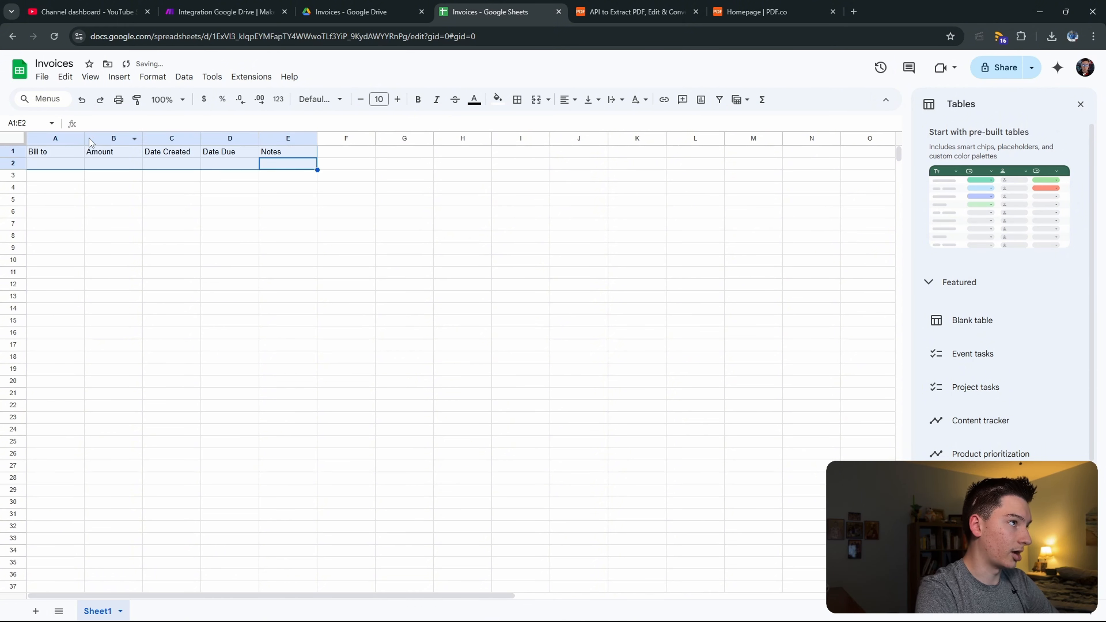
click(410, 448)
key(ctrl+a)
click(322, 100)
click(339, 222)
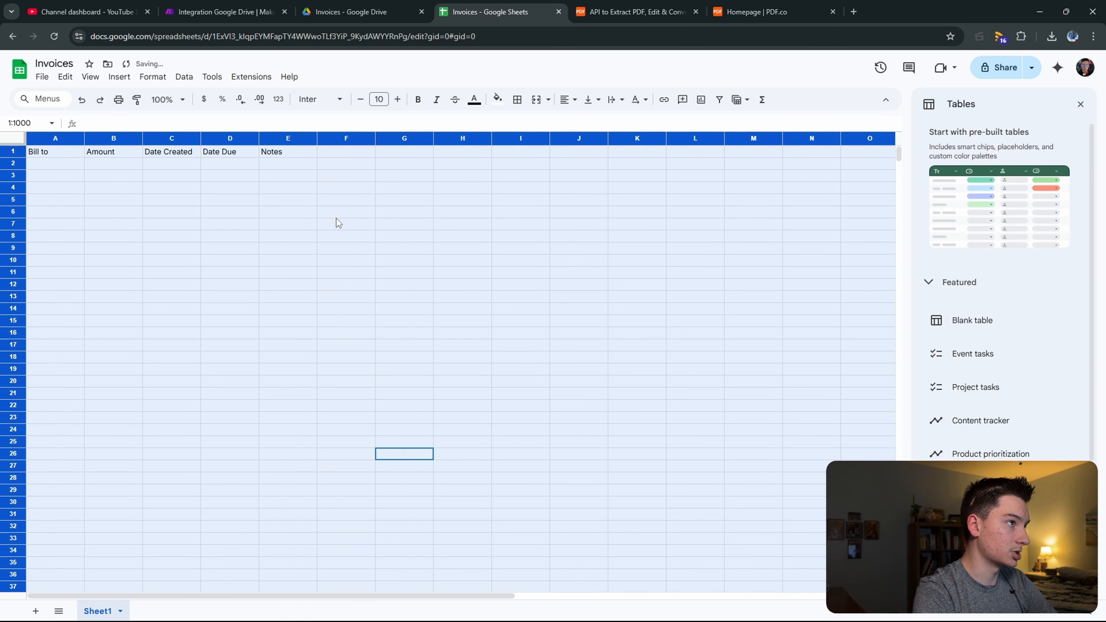
click(172, 175)
Step: Format header row 1 as bold, size 12, with a green fill
click(13, 151)
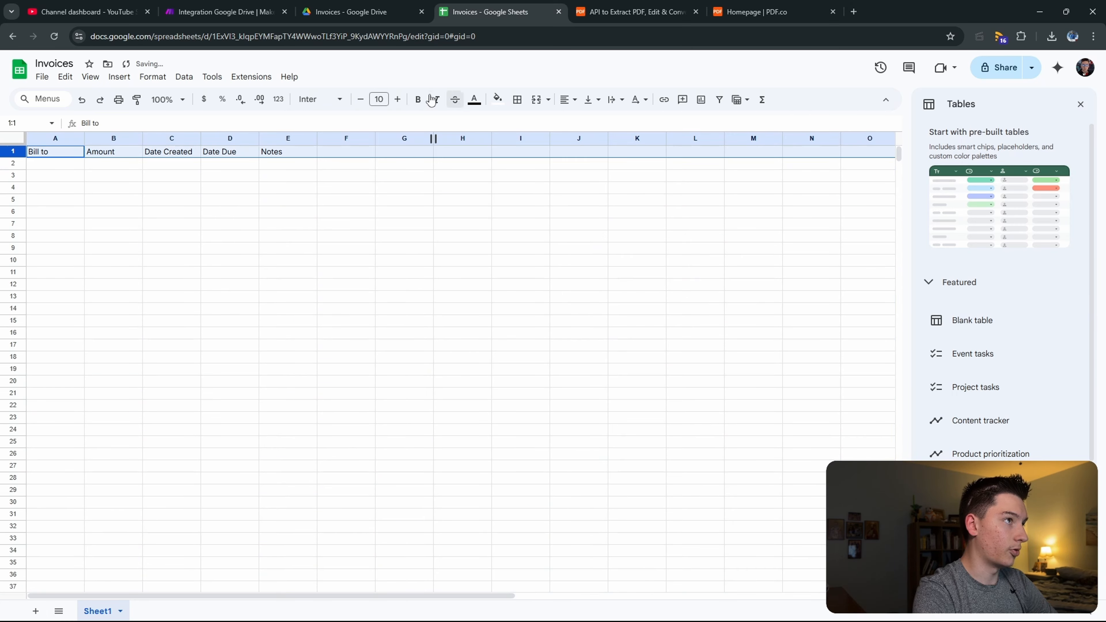
click(418, 99)
click(397, 100)
click(397, 99)
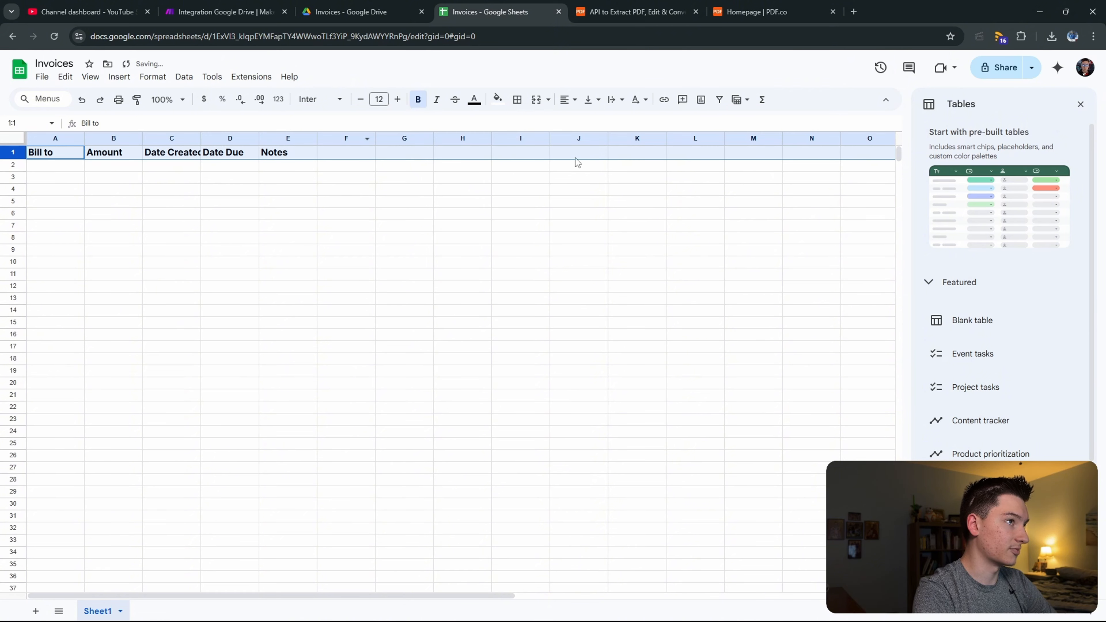
click(497, 99)
click(553, 192)
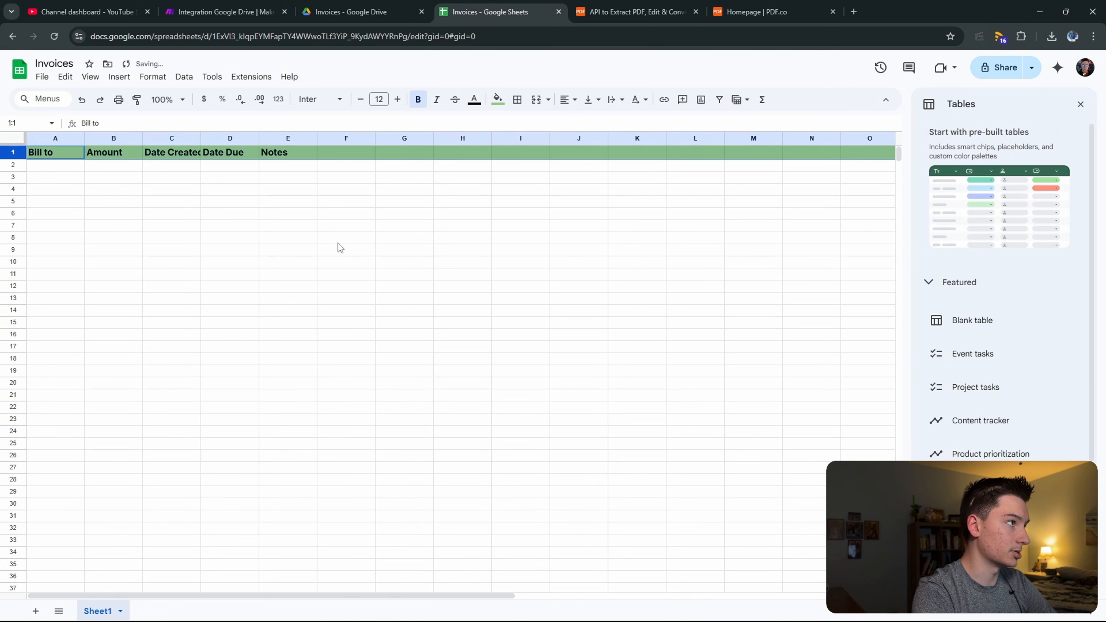
Step: Widen column C so that the Date Created header fits
click(339, 241)
drag(201, 138, 222, 139)
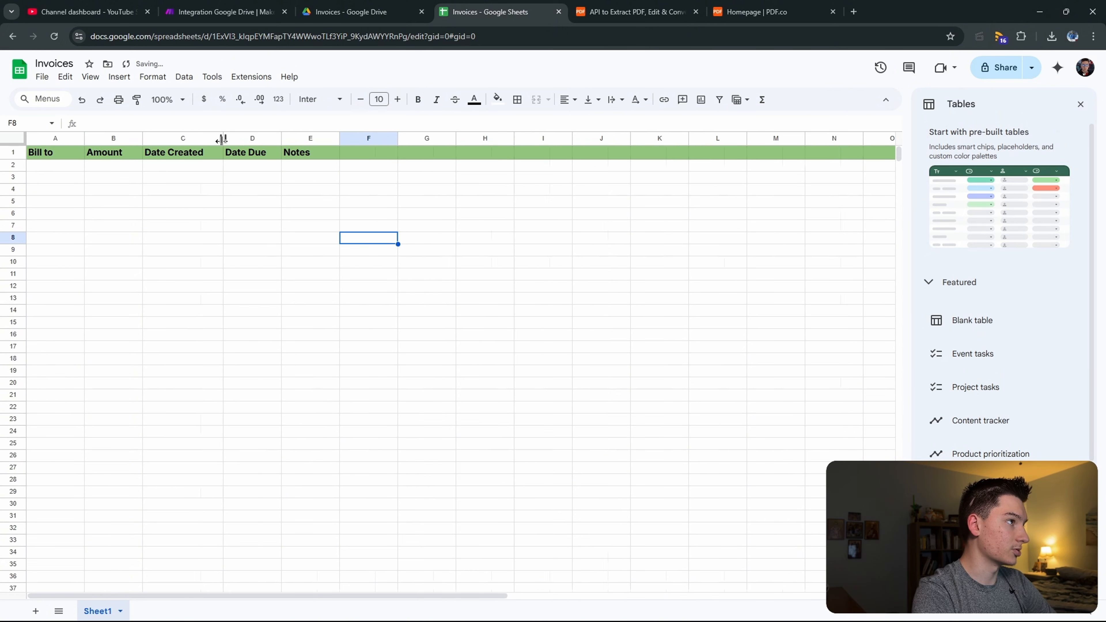
Step: Widen the Notes column E to roughly four times a default column
drag(340, 139, 531, 139)
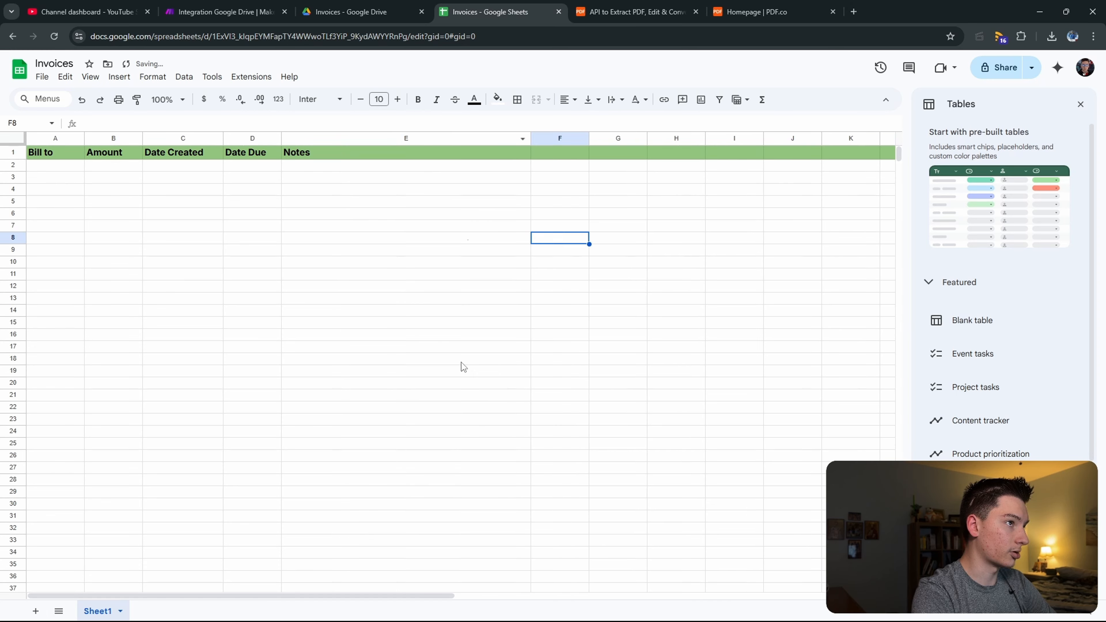
click(351, 399)
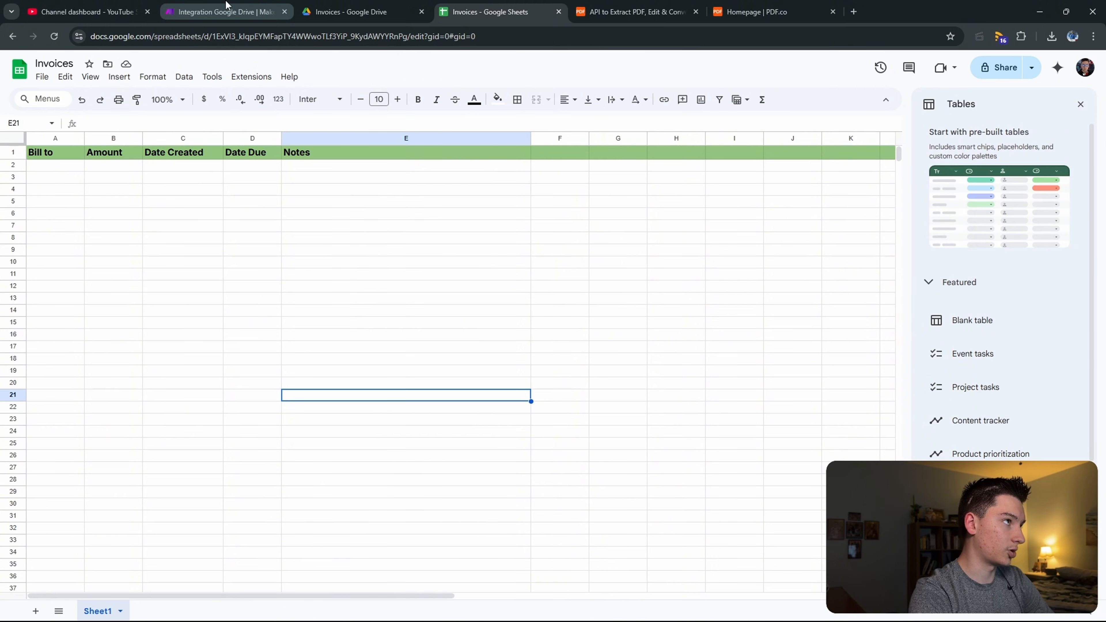
Step: Copy the header names from the Invoices sheet into the Gemini prompt's list of elements to extract, keeping the two tabs side by side
click(223, 12)
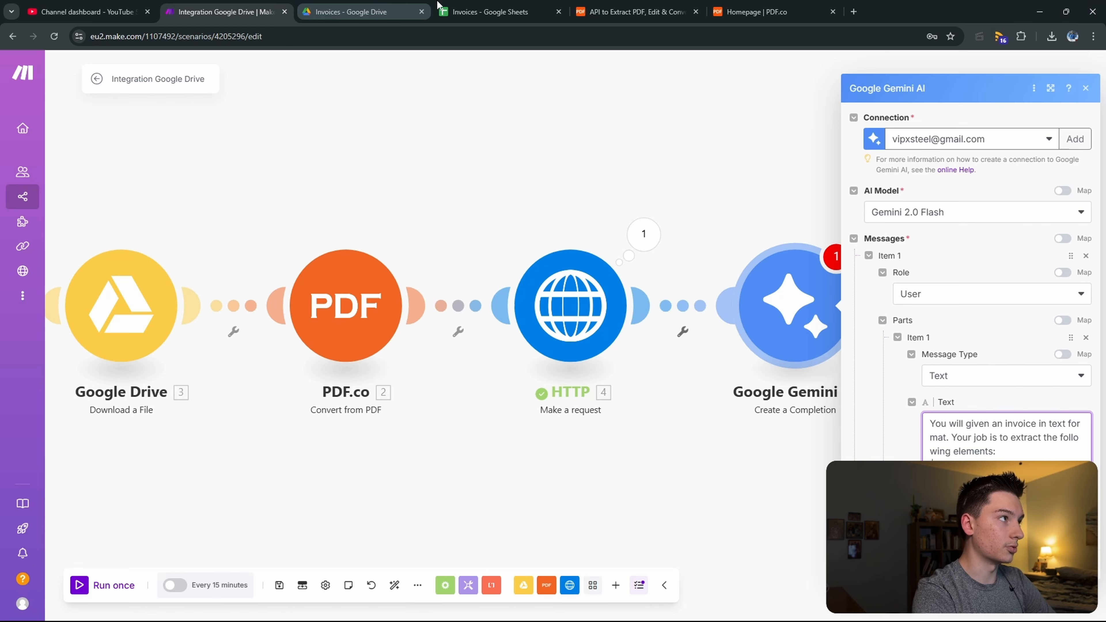
click(483, 12)
click(222, 12)
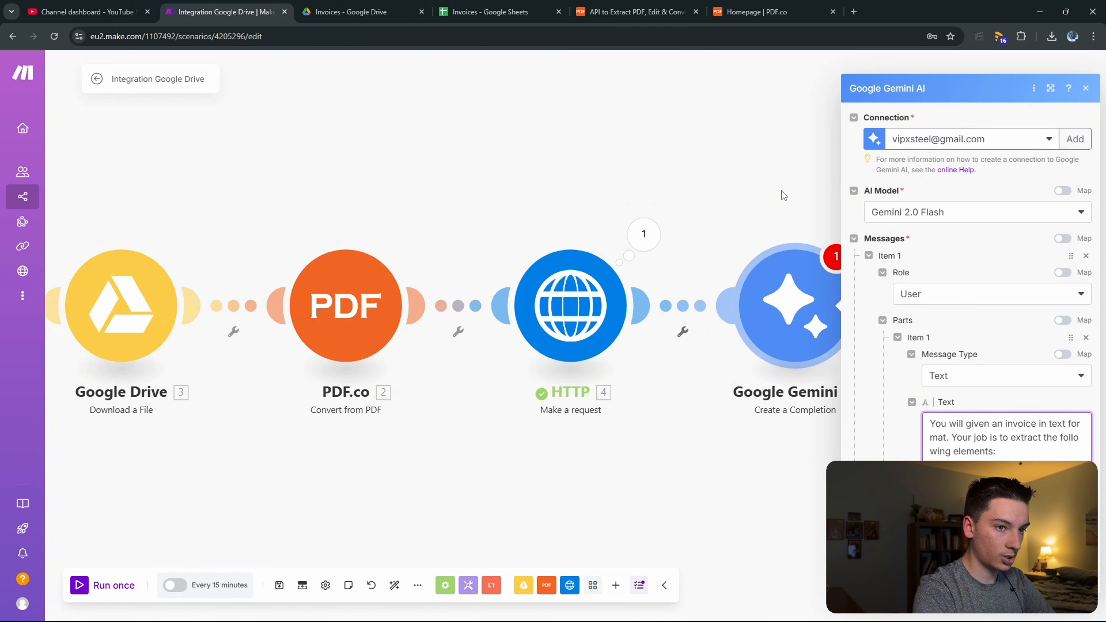
drag(484, 12, 349, 11)
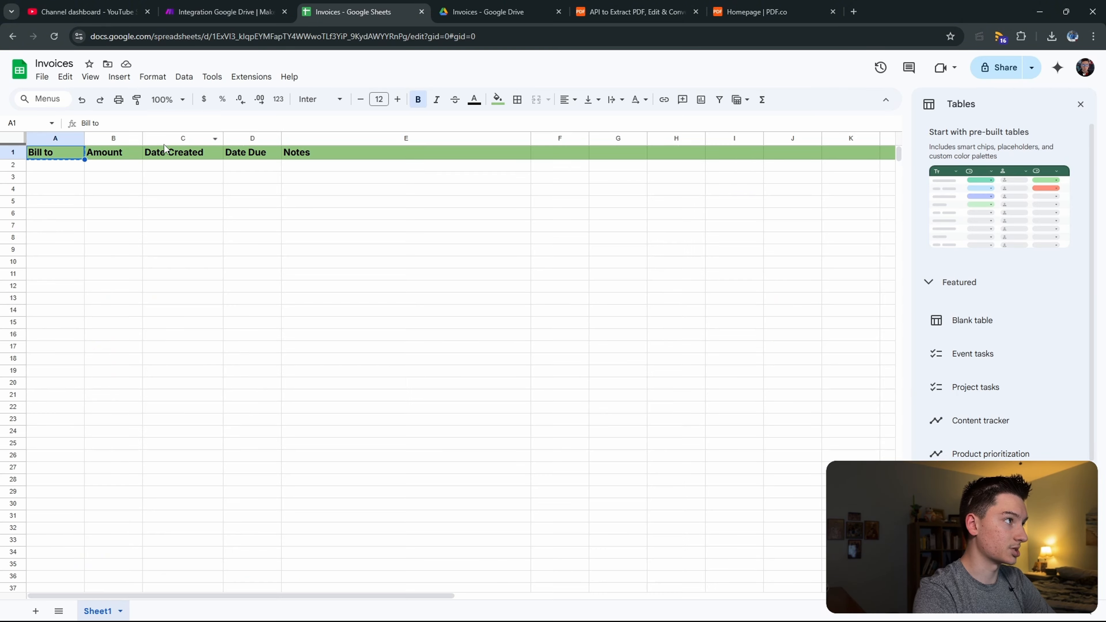
click(208, 10)
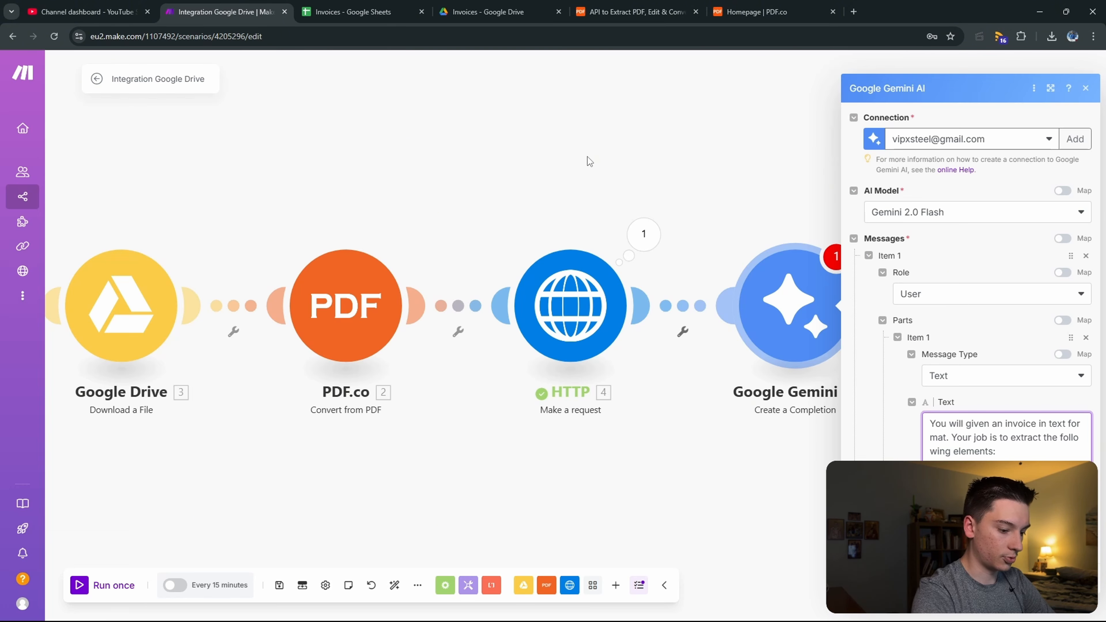
click(348, 8)
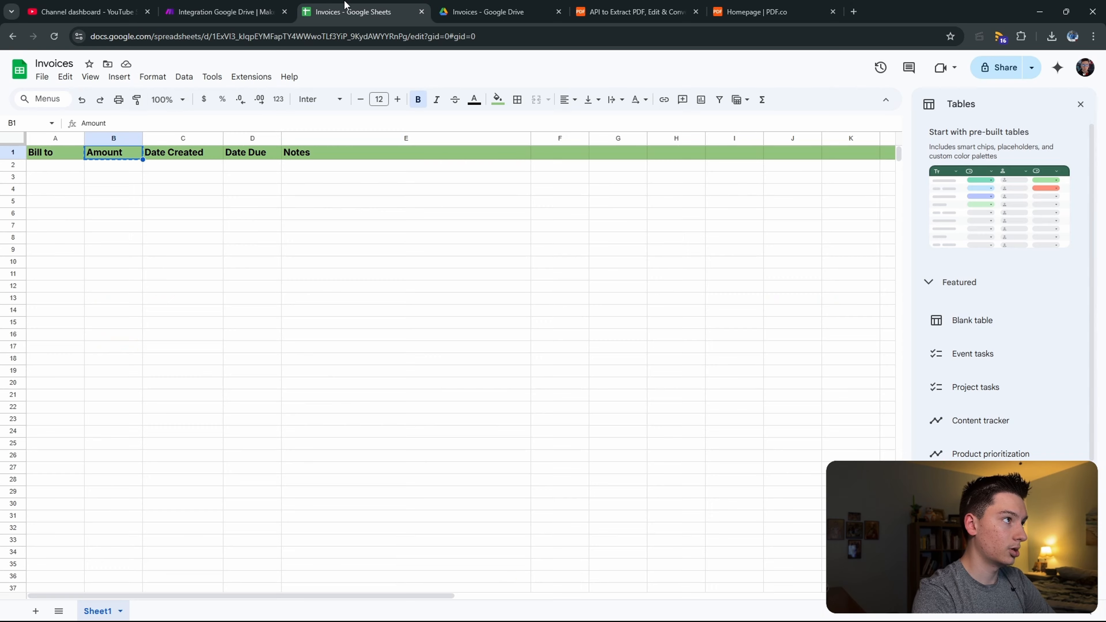
click(216, 6)
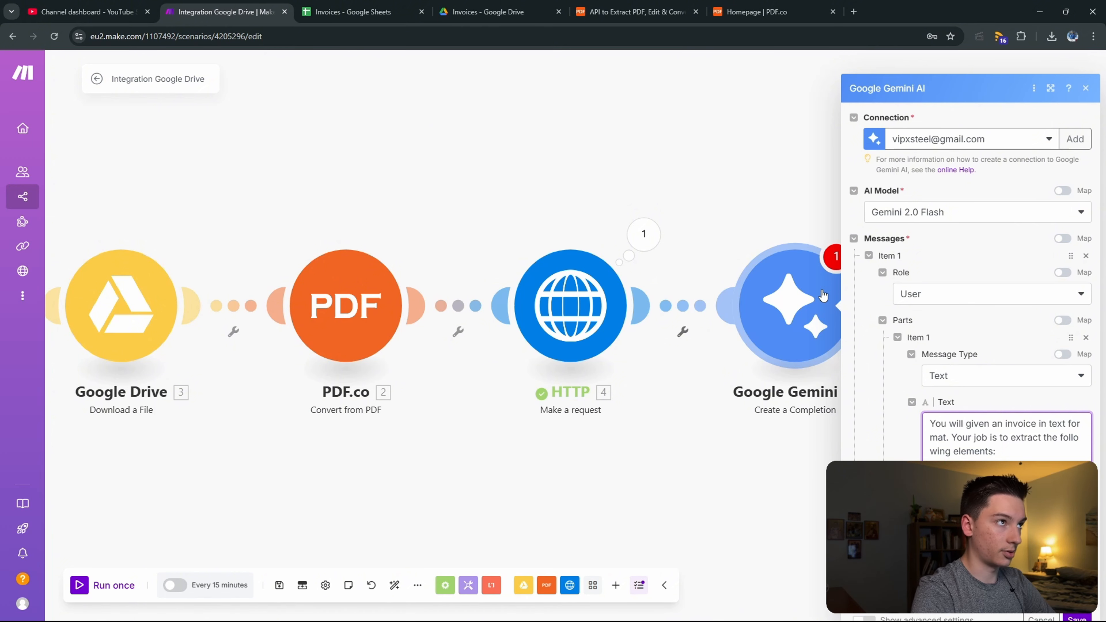
click(348, 11)
click(222, 11)
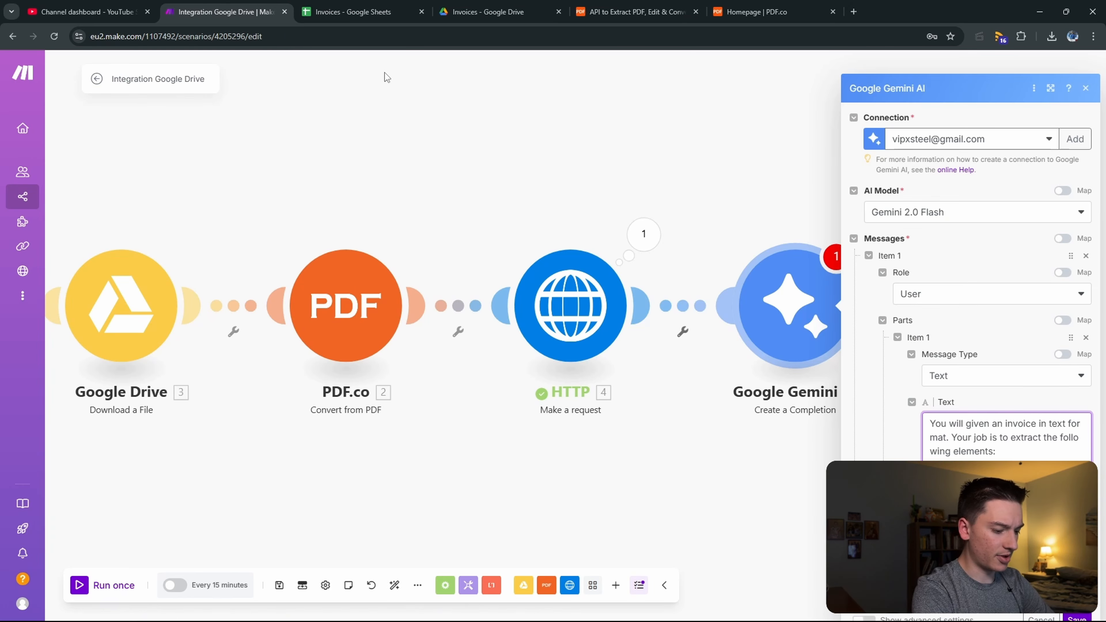
Step: Copy the full prompt text from the Google Gemini module and delete that module from the scenario
key(ctrl+a)
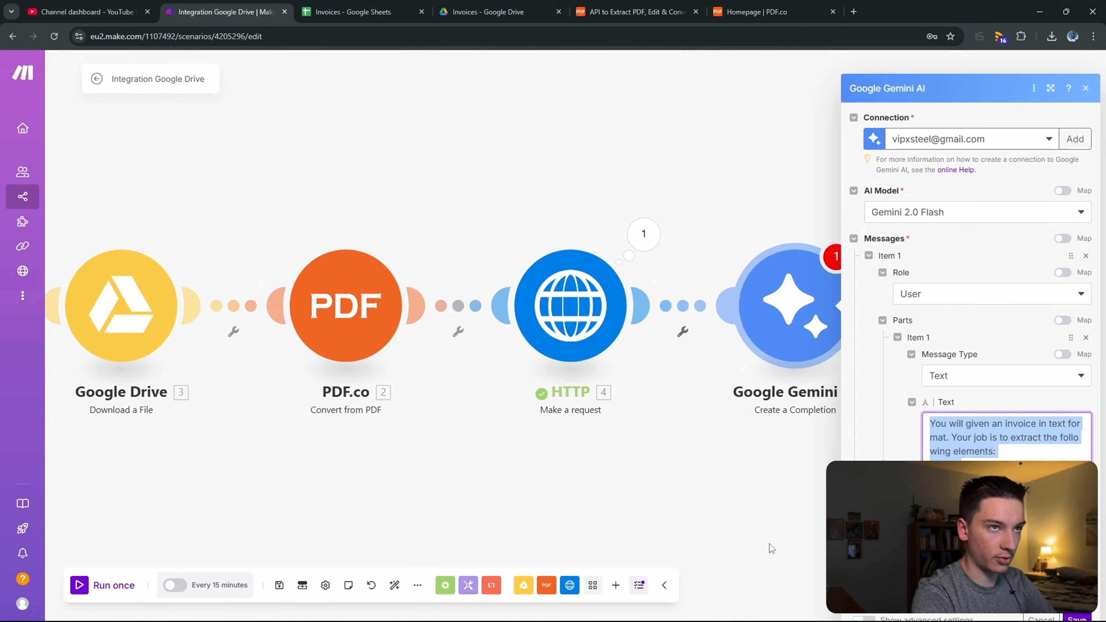
click(755, 523)
right_click(791, 355)
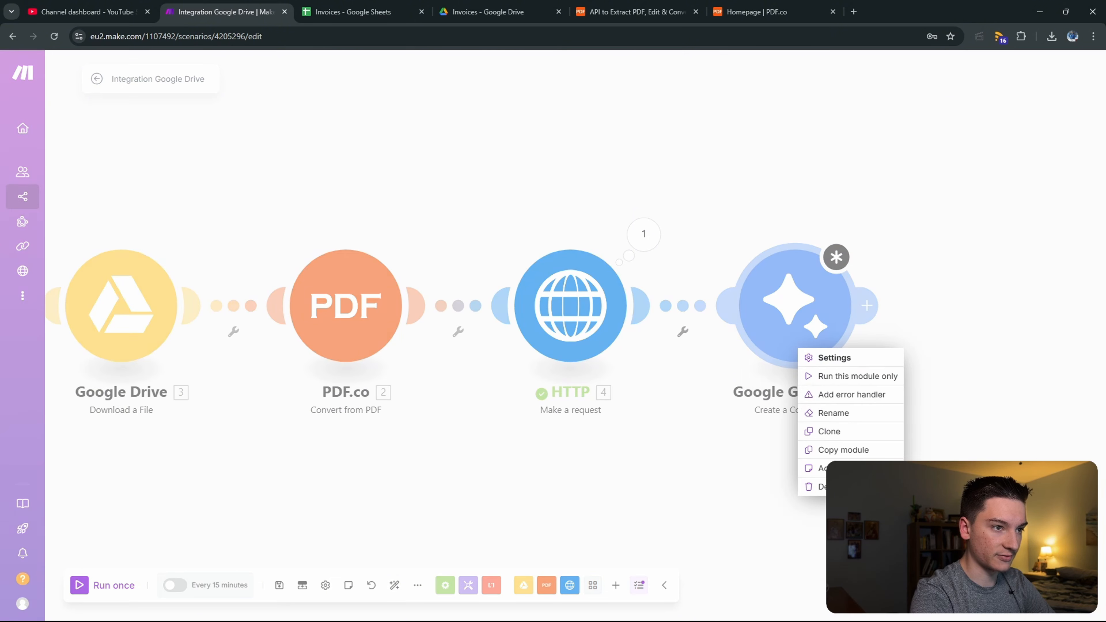
click(810, 487)
Step: Add an OpenAI Create a Completion (Prompt) (GPT and o1, o3 Models) module after the HTTP module
click(642, 306)
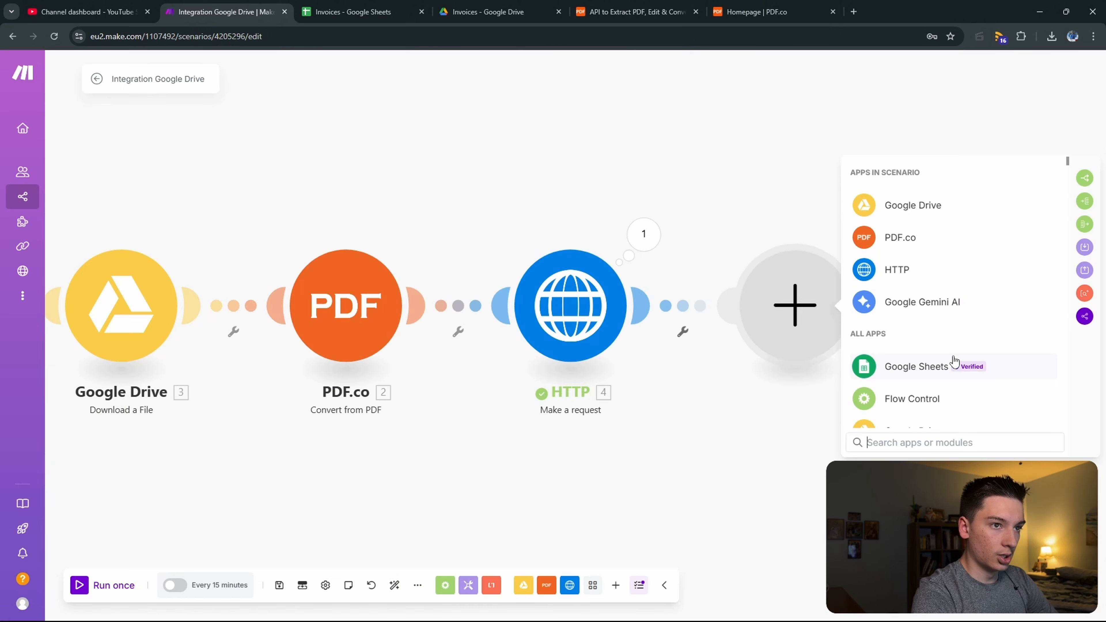
text(chat)
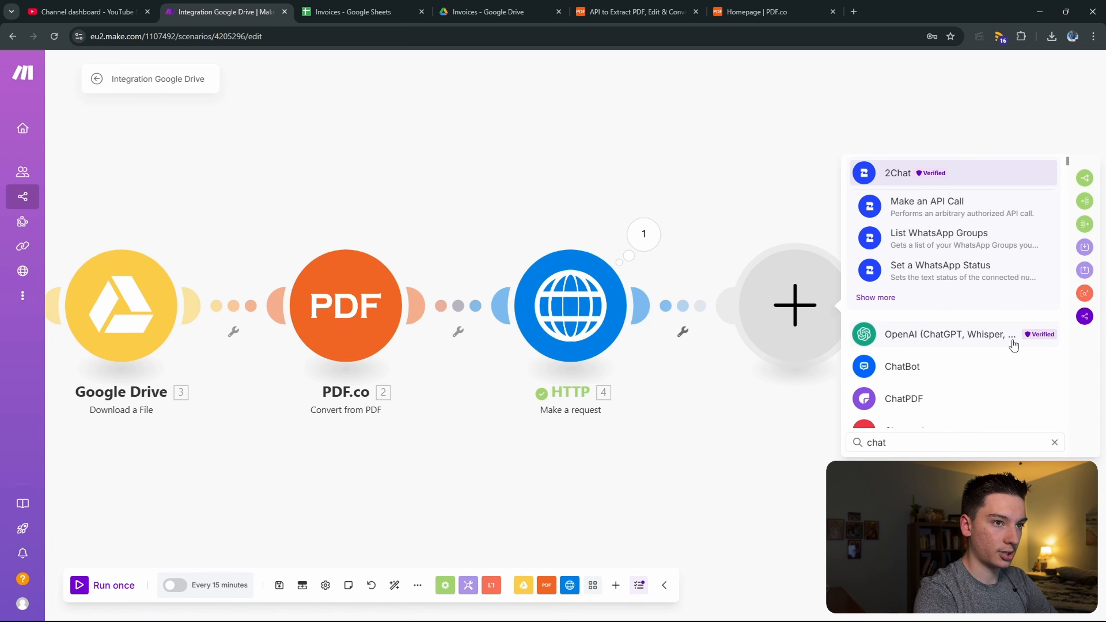
click(1013, 345)
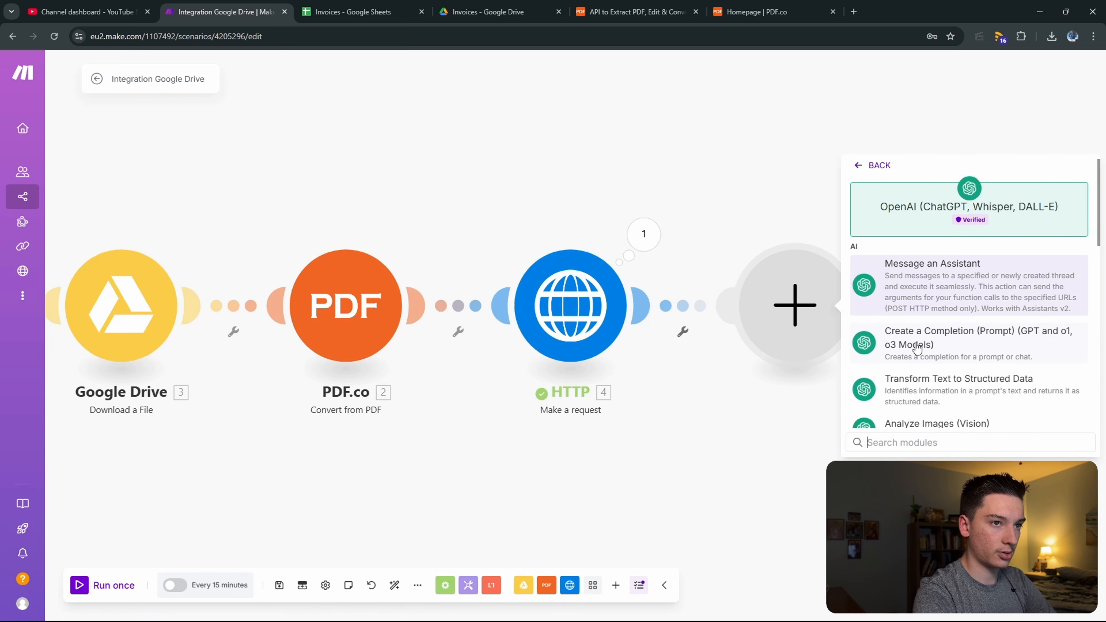
click(917, 349)
Step: View the organization's API keys page on the OpenAI platform, and examine the fields for creating an OpenAI connection in Make
key(ctrl+t)
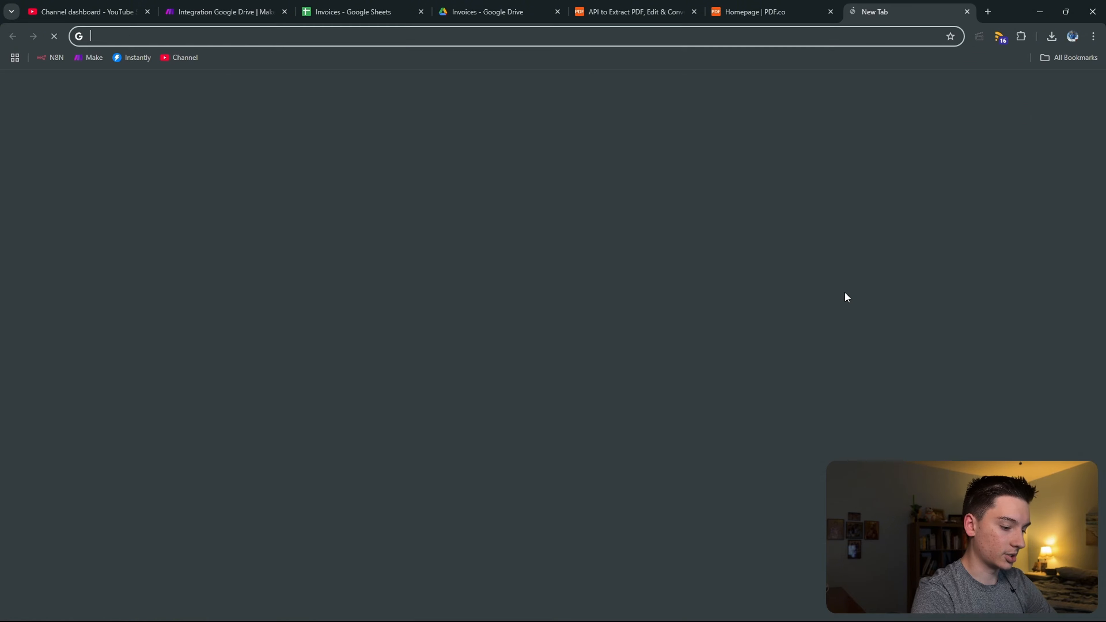
text(open)
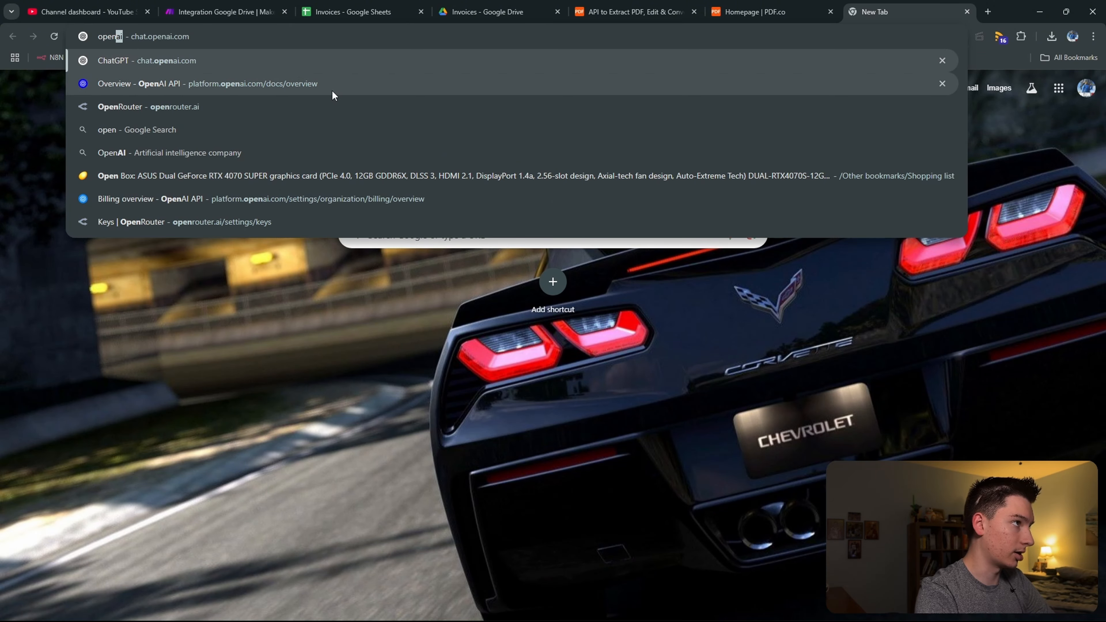
click(766, 83)
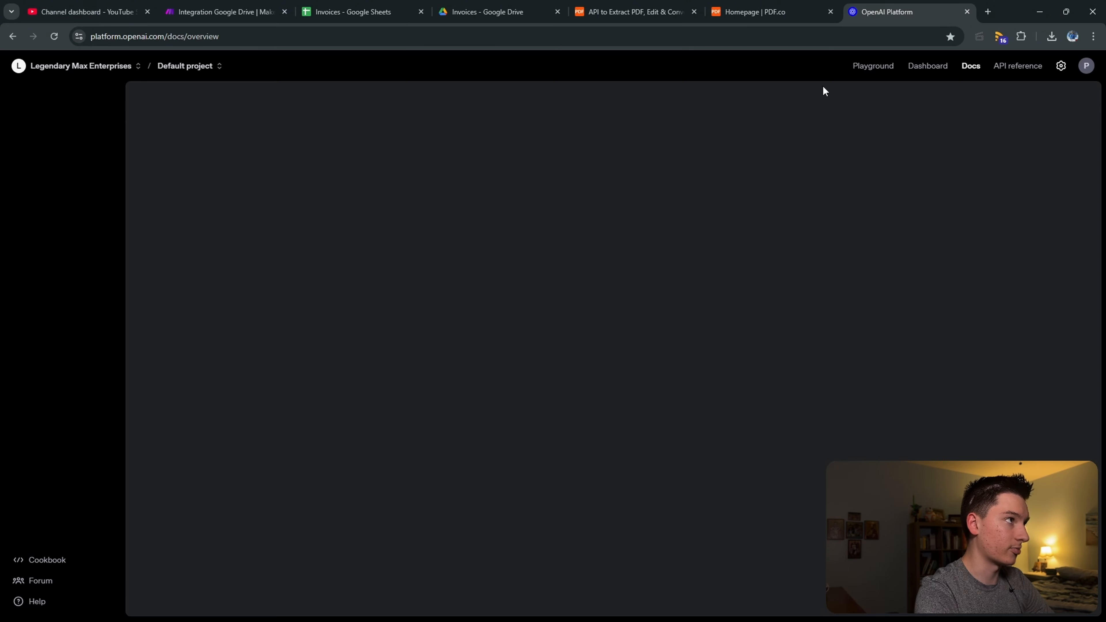
click(1061, 67)
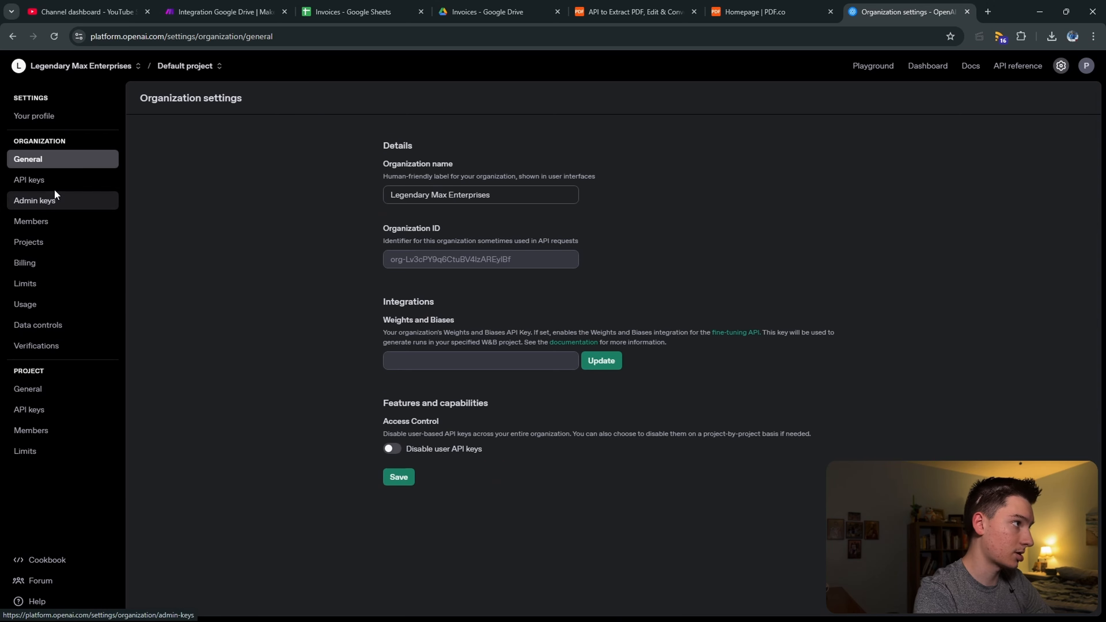
click(59, 180)
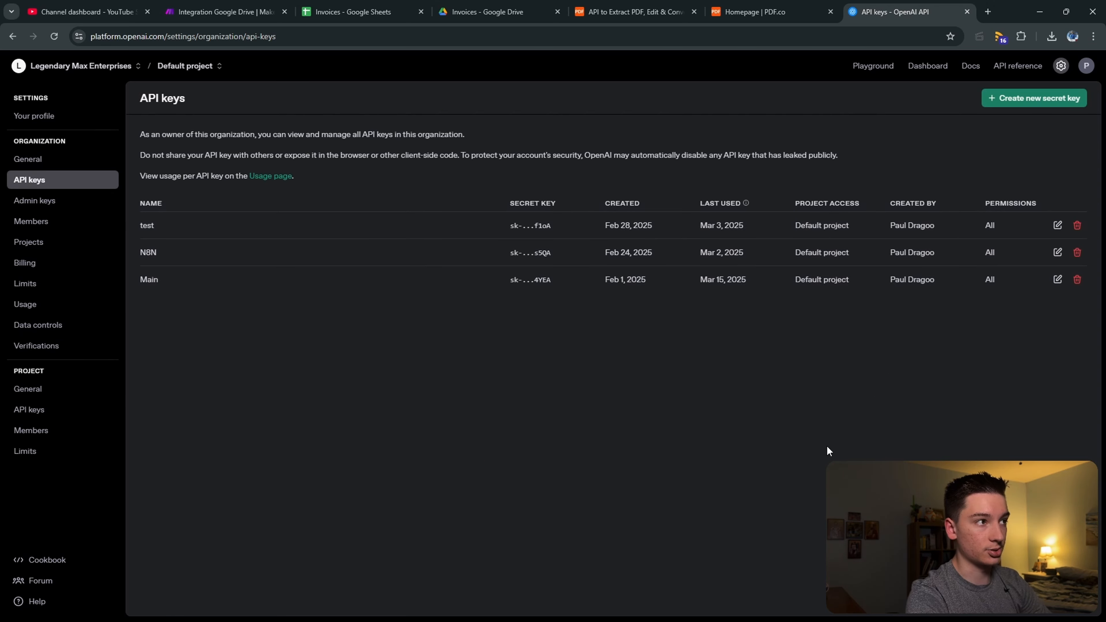
key(ctrl+w)
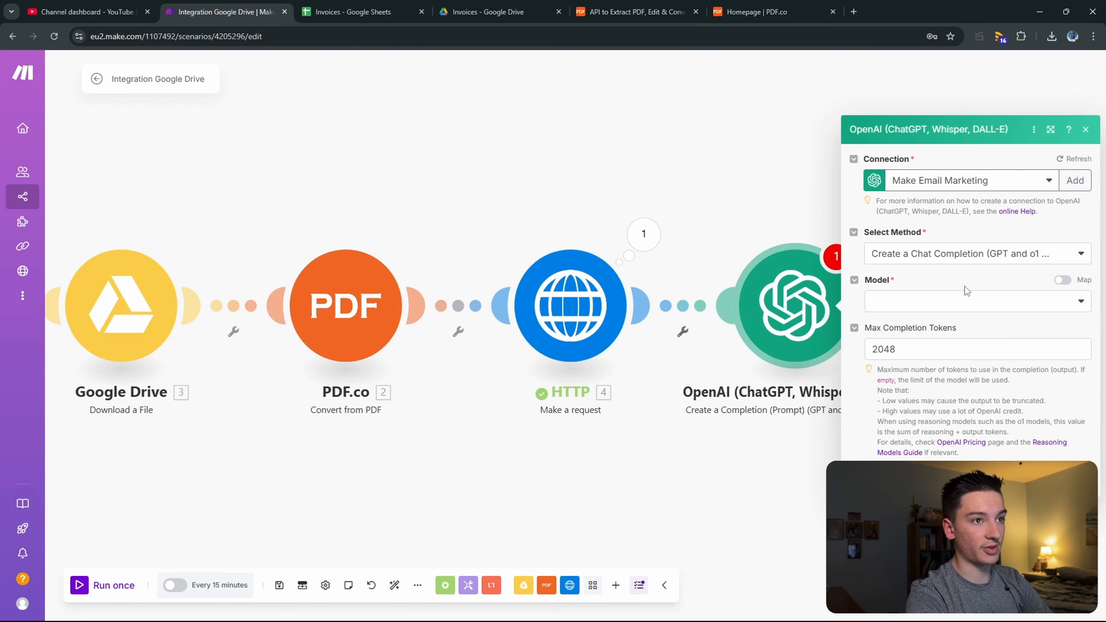
click(1075, 180)
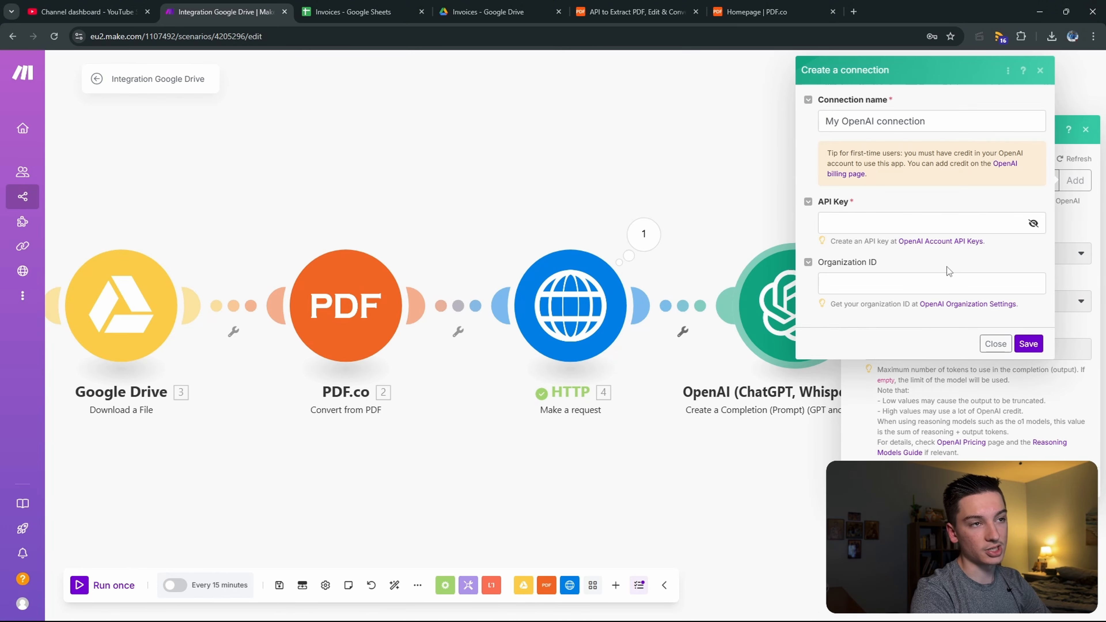
click(995, 343)
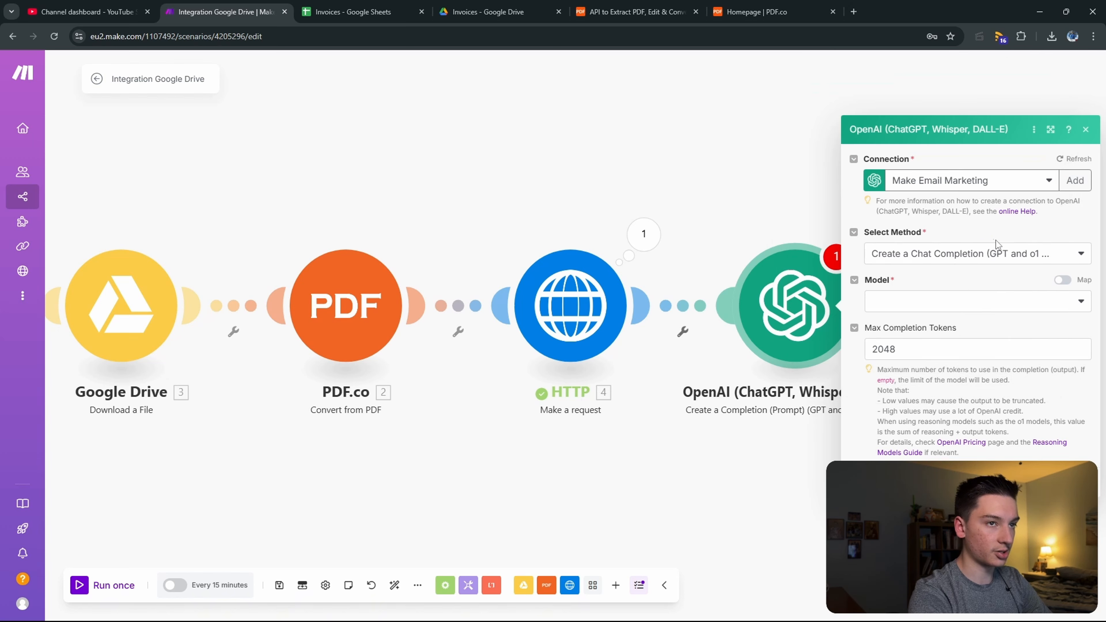
Step: Set the OpenAI module's model to GPT-4o: gpt-4o (system)
click(915, 307)
scroll(918, 364, down, 3)
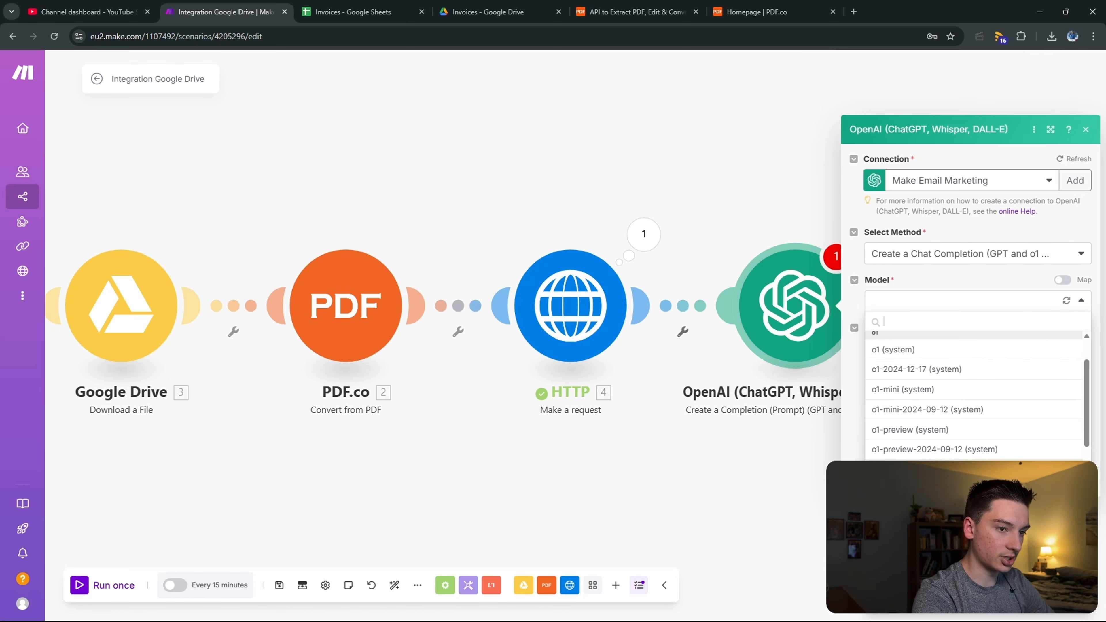
click(918, 363)
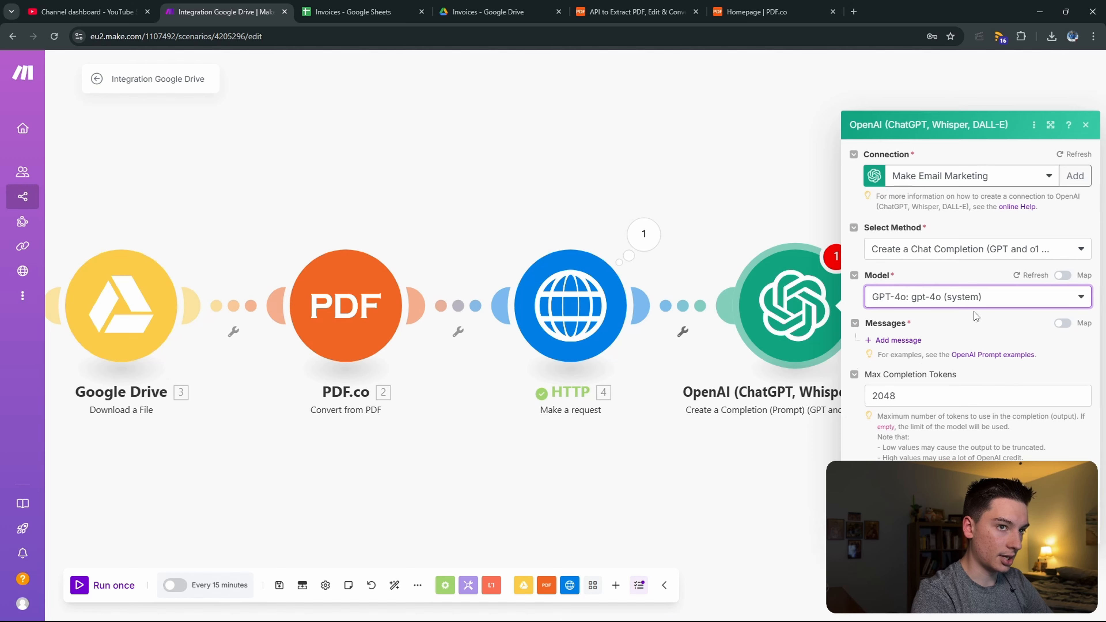
Step: Add a message with the User role to the OpenAI module and use the copied invoice extraction prompt as its text content
click(941, 324)
click(940, 344)
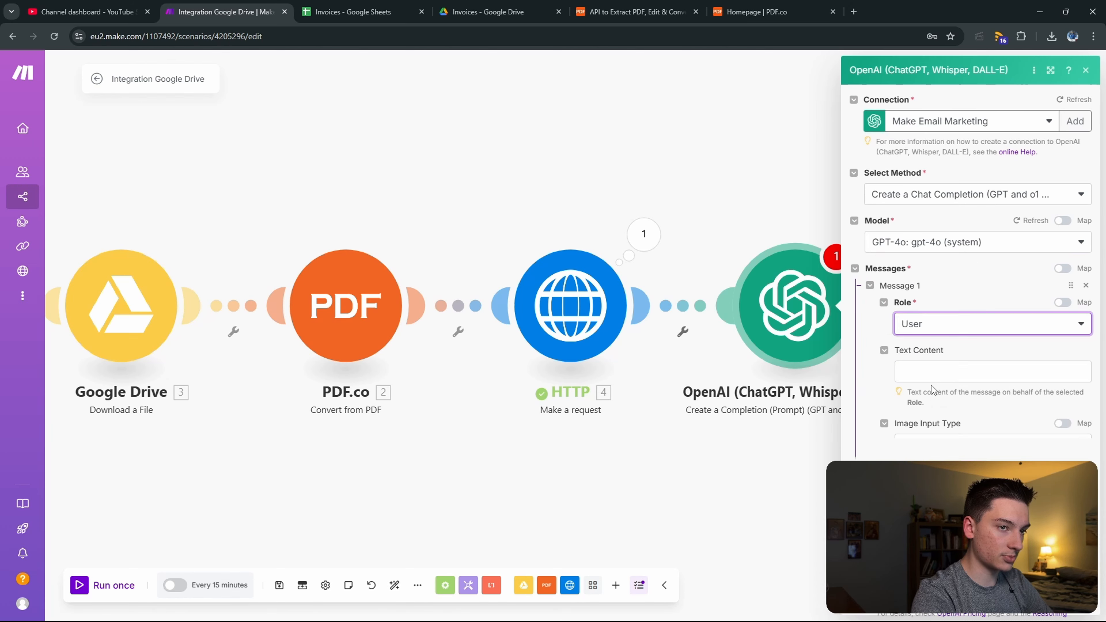
click(931, 385)
key(ctrl+v)
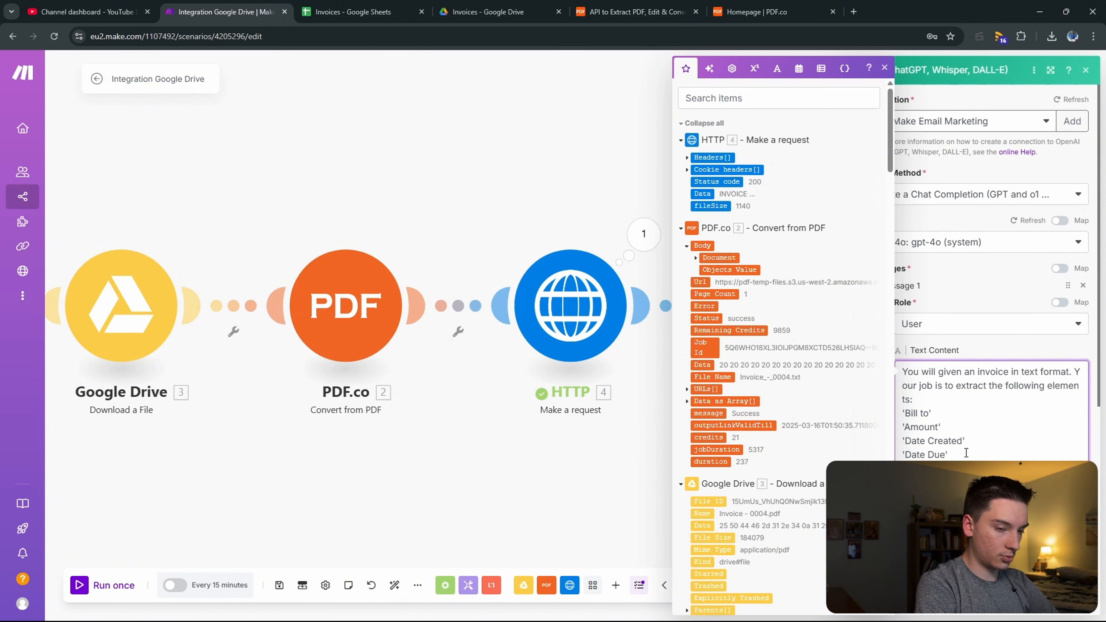
scroll(966, 453, down, 1)
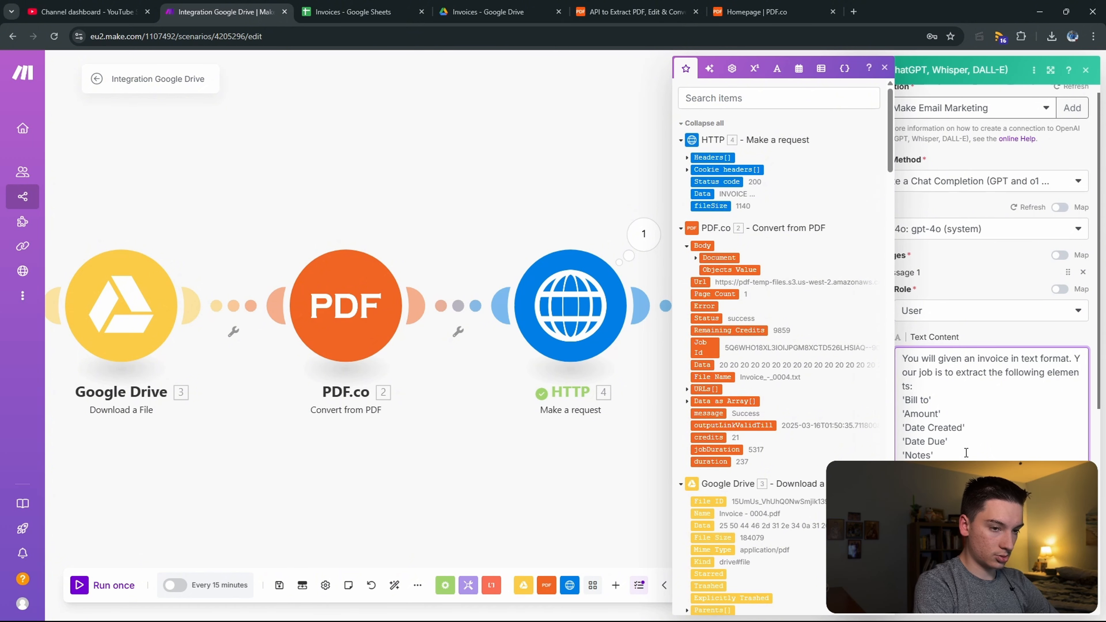
key(Return)
scroll(966, 453, down, 1)
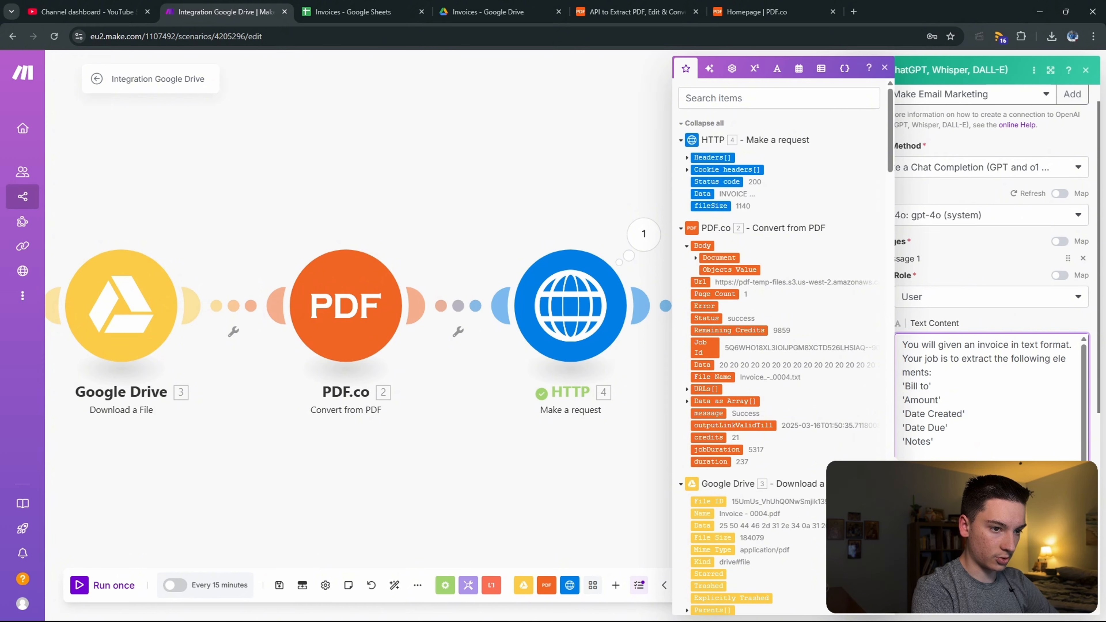
Step: Check the JSON template with keys billto, amount, datecreated, datedue and notes for syntax errors on jsonformatter.org
key(ctrl+t)
text(json)
key(Return)
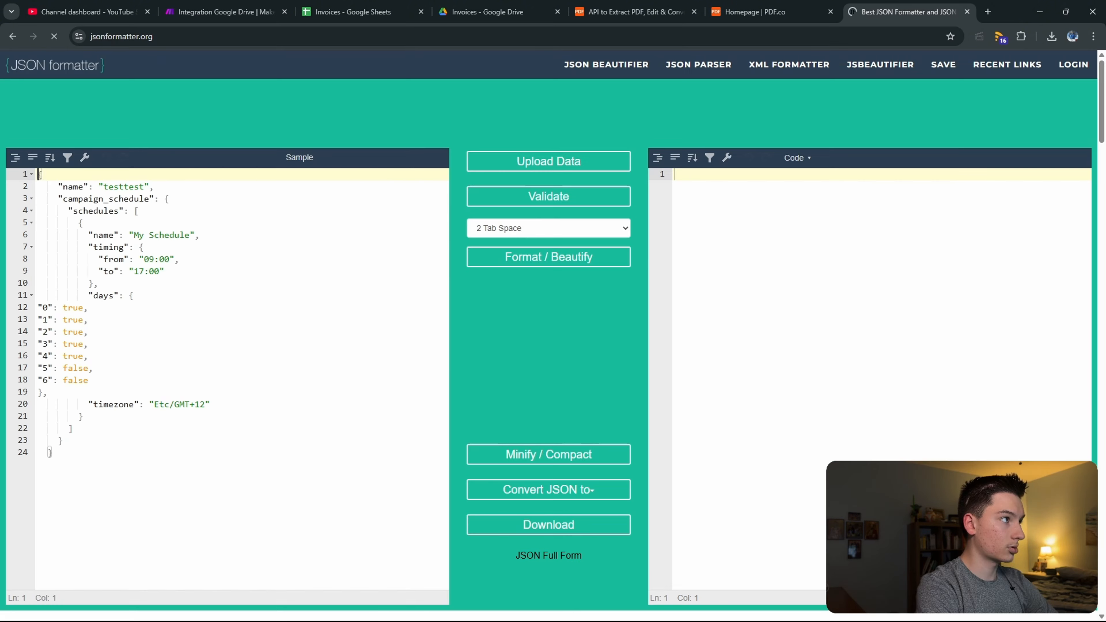
key(ctrl+a)
text({  "billto": "",  "amount": "",  "datecreated": "",  "datedue",  "notes" })
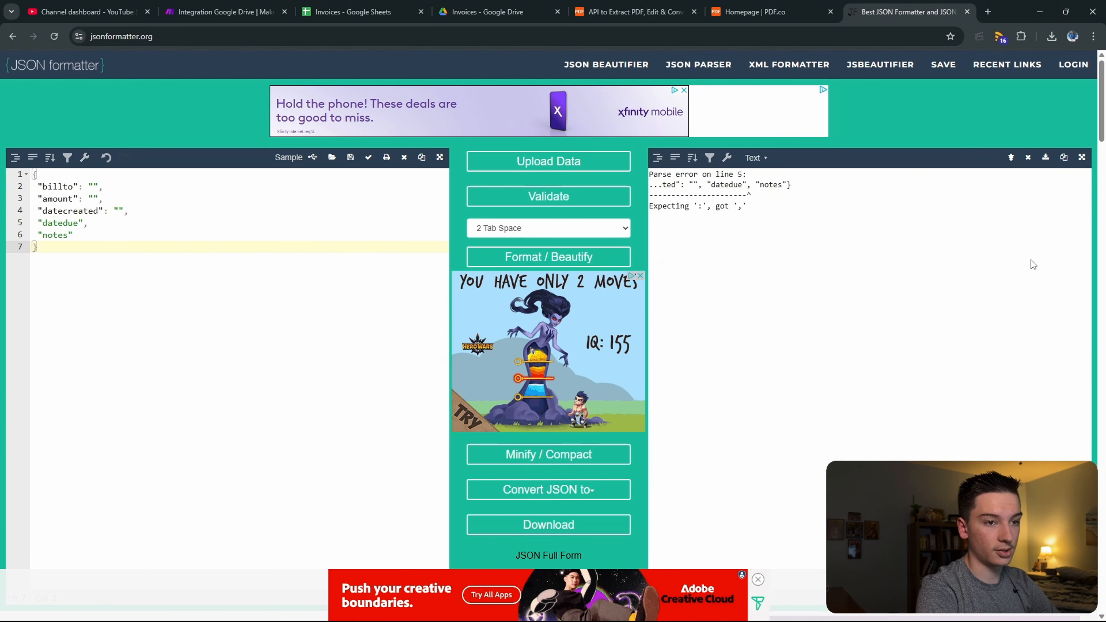
key(ctrl+w)
Step: Give the datedue and notes keys empty string values in the prompt's JSON template and recheck it on jsonformatter.org
click(1035, 425)
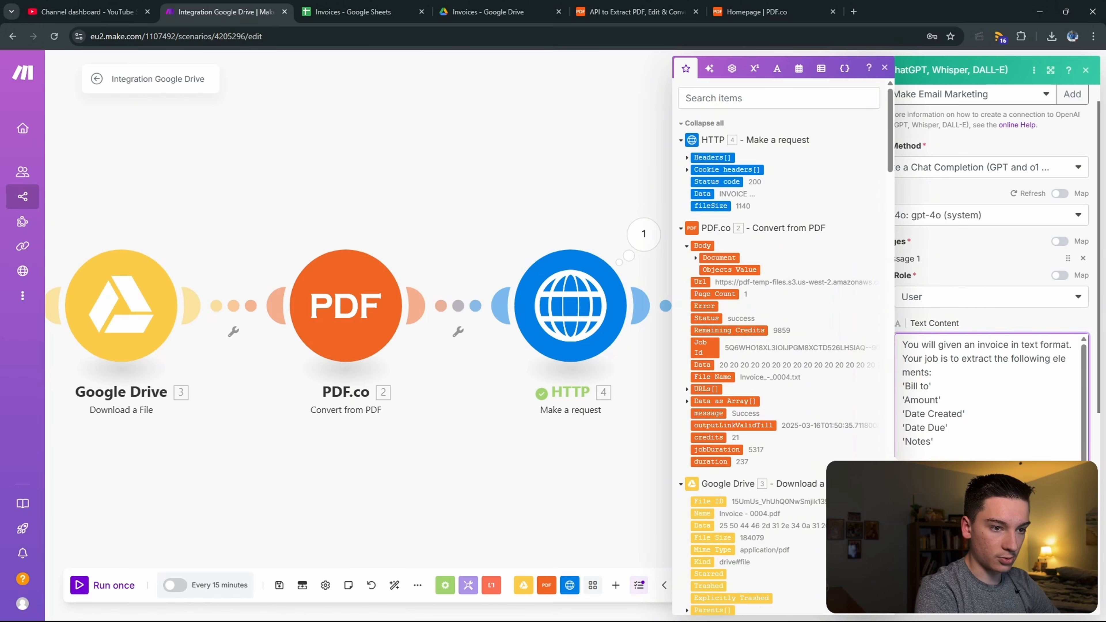
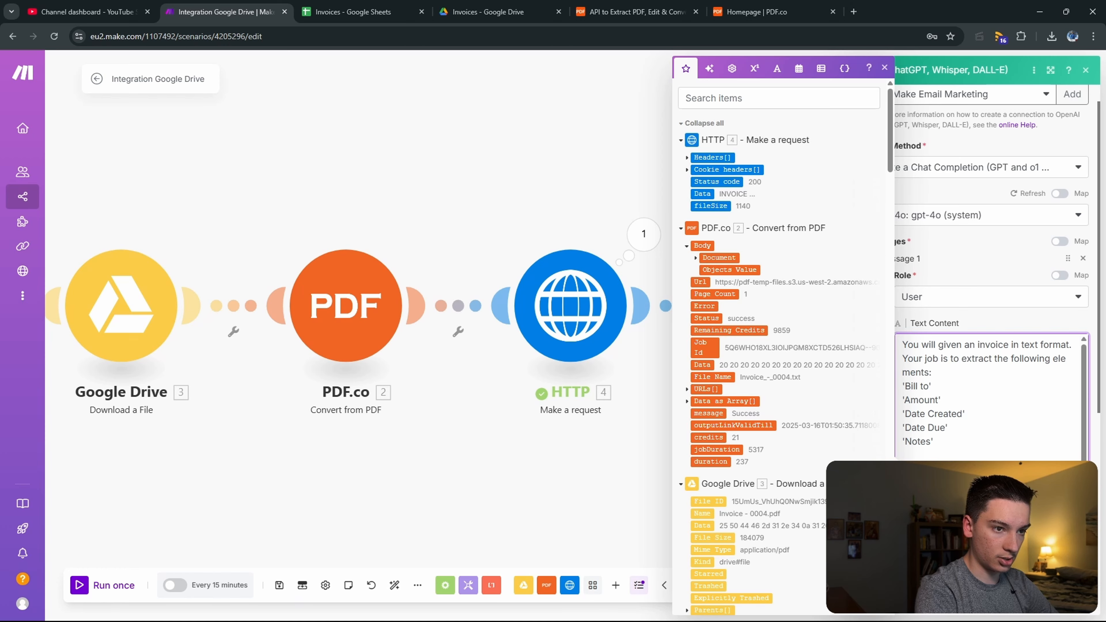
key(ctrl+t)
text(jsonformatter.org)
key(Return)
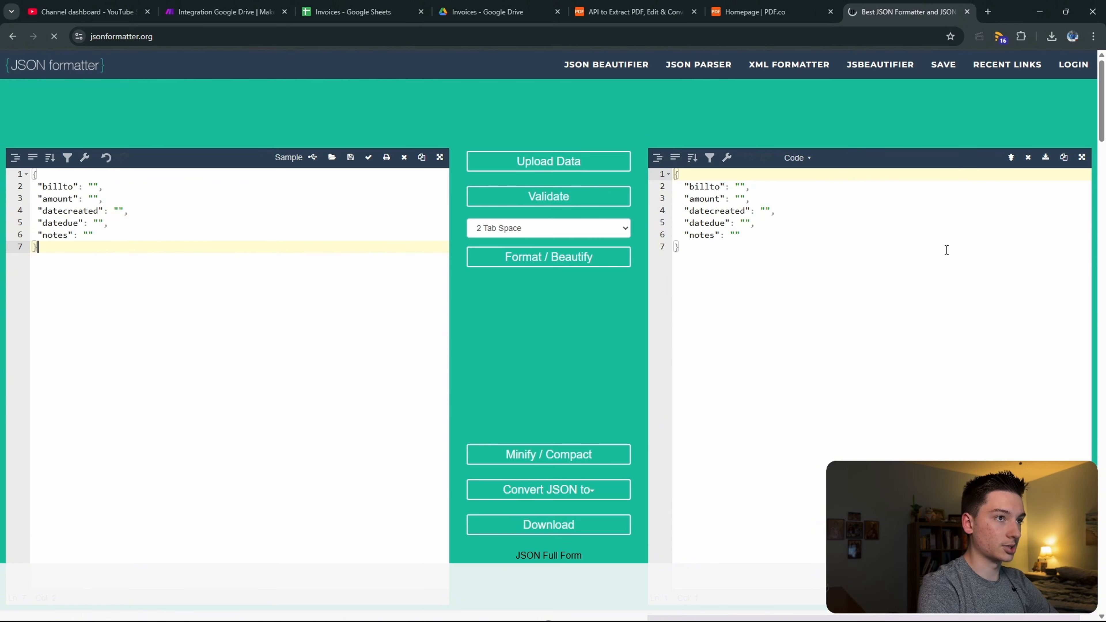
key(ctrl+w)
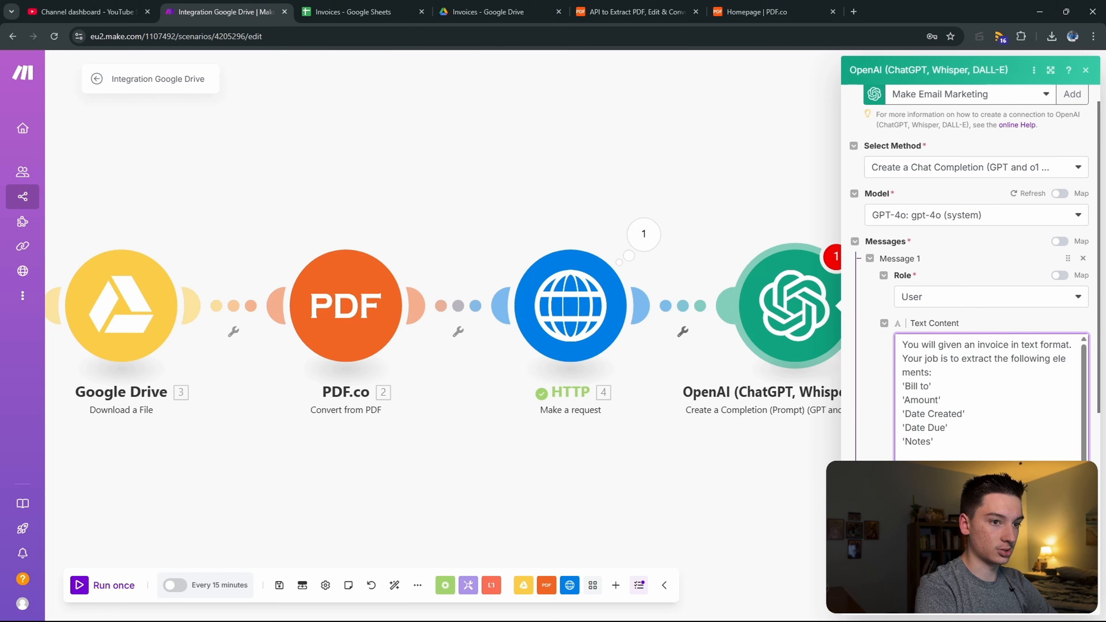
scroll(991, 397, down, 1)
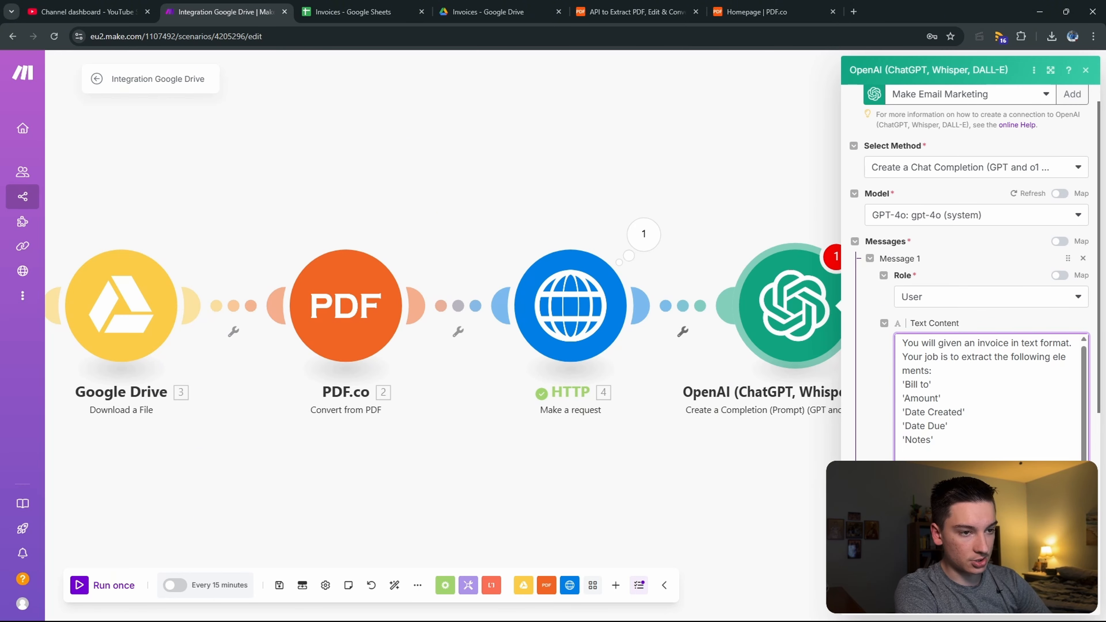
Step: Add the corrected JSON output structure to the first message's prompt and add a second User message containing the HTTP module's Data
text(Output in the following JSON structure:  {   "billto": "",   "amount": "",   "datecreated": "",   "datedue": "",   "notes": "" })
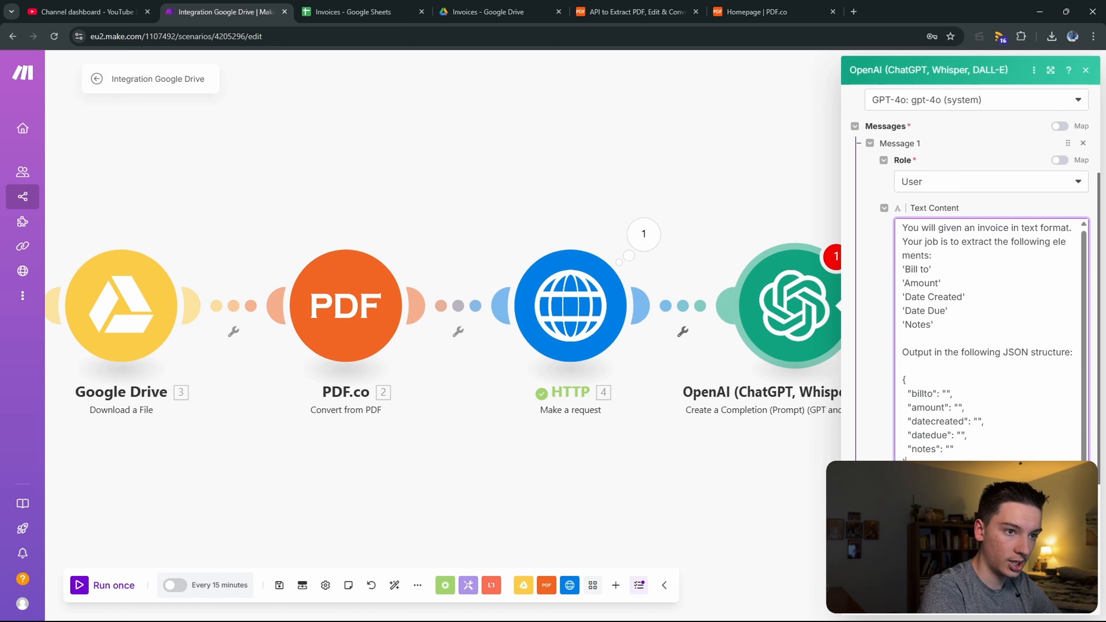
scroll(908, 457, down, 3)
click(906, 419)
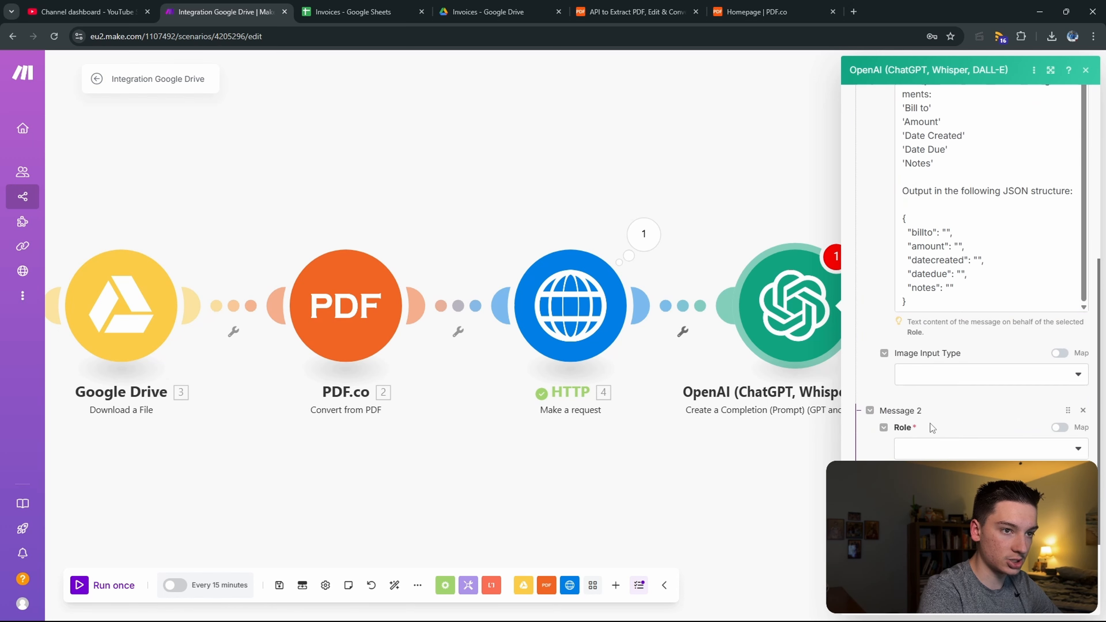
click(923, 490)
scroll(923, 484, down, 1)
click(936, 439)
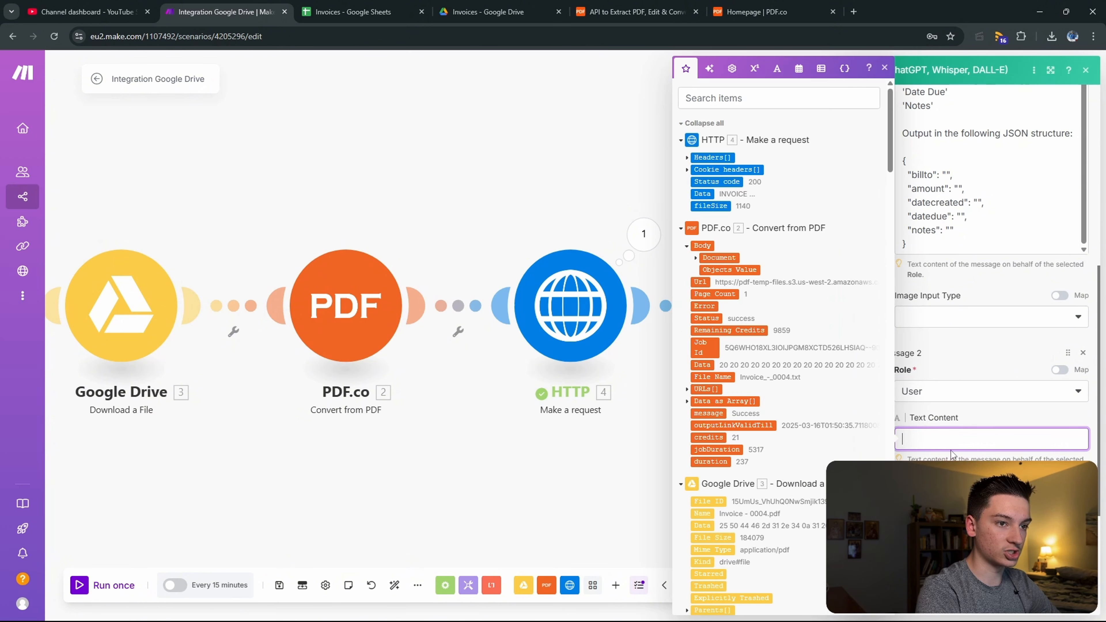
click(702, 194)
click(1077, 602)
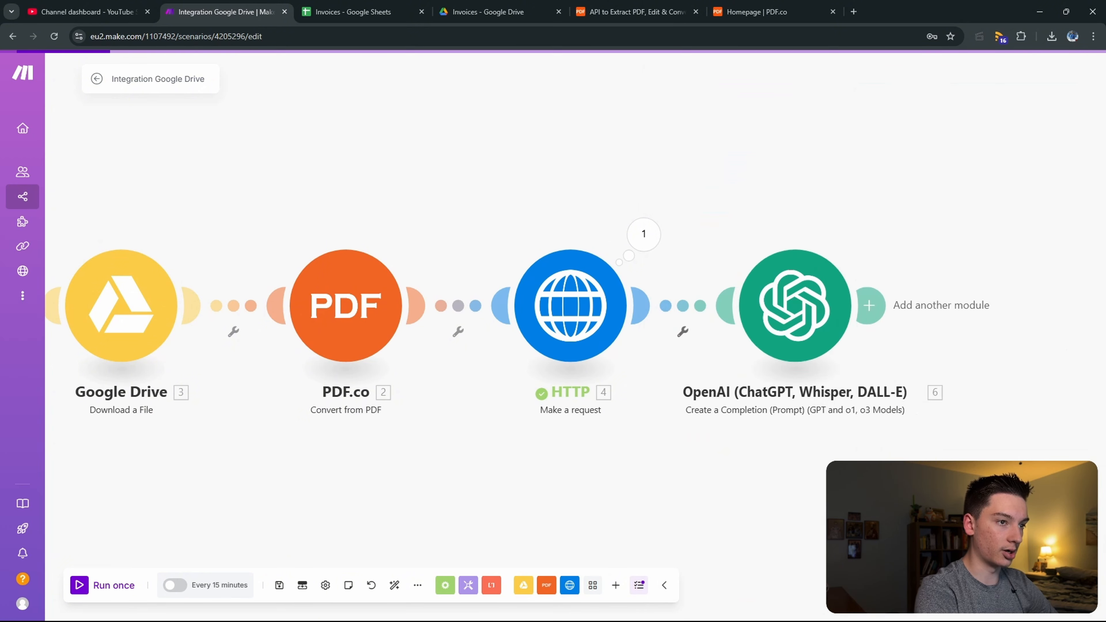
Step: Rename the Google Drive trigger module that watches files in a folder as Watch Invoices Folder
drag(272, 466, 626, 430)
right_click(279, 299)
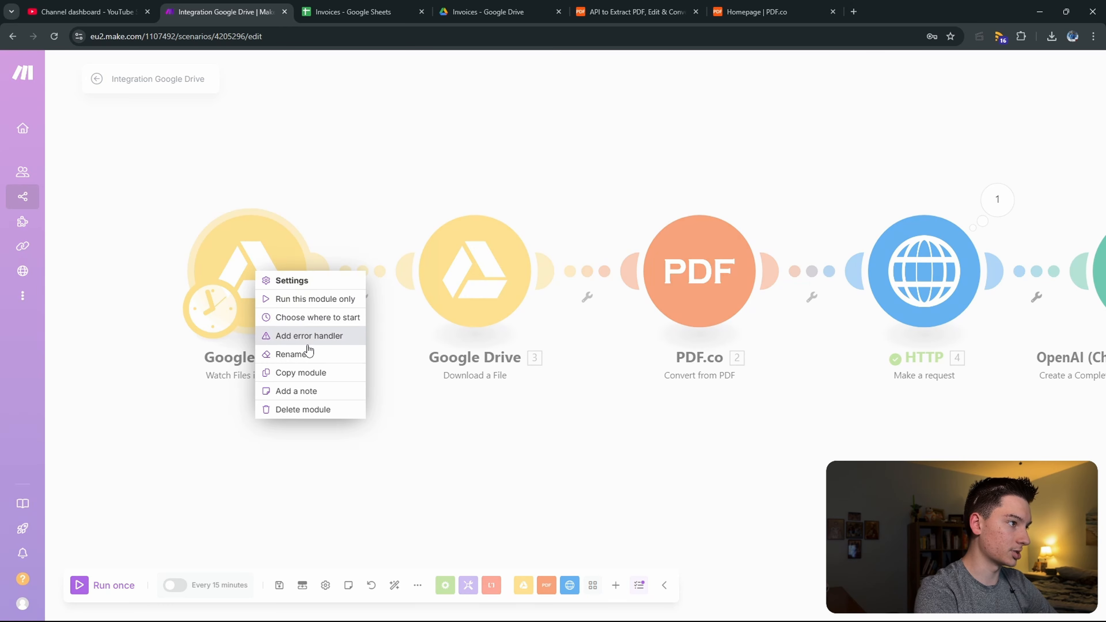
click(329, 354)
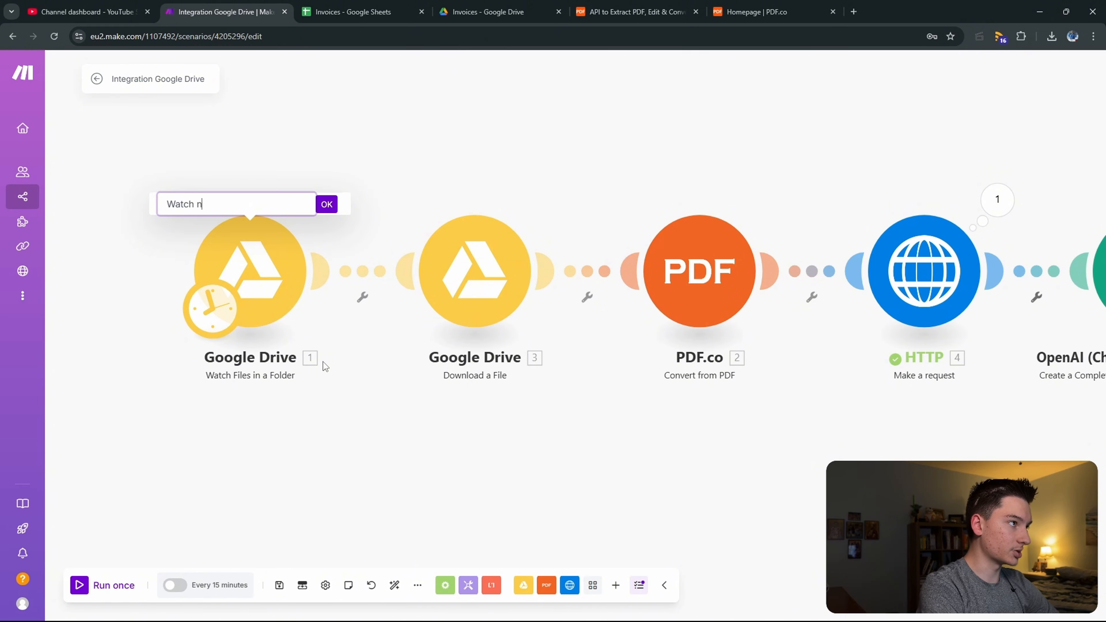
text(Watch Invoices Folder)
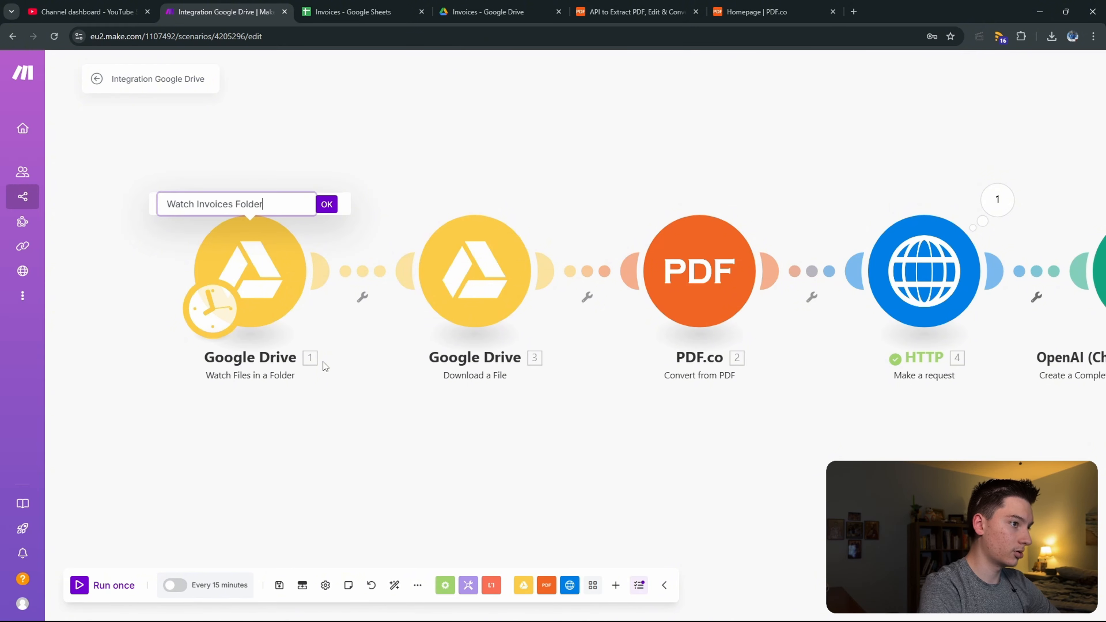
key(Return)
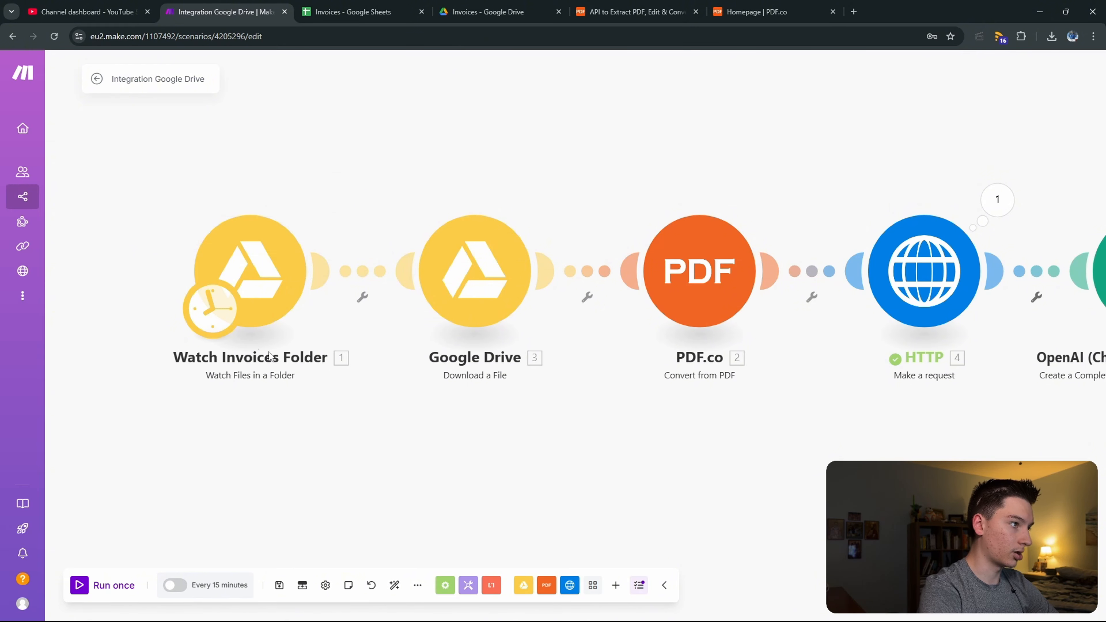
Step: Rename the Google Drive Download a File module as Download Invoice (PDF)
right_click(457, 264)
click(501, 326)
text(Download In)
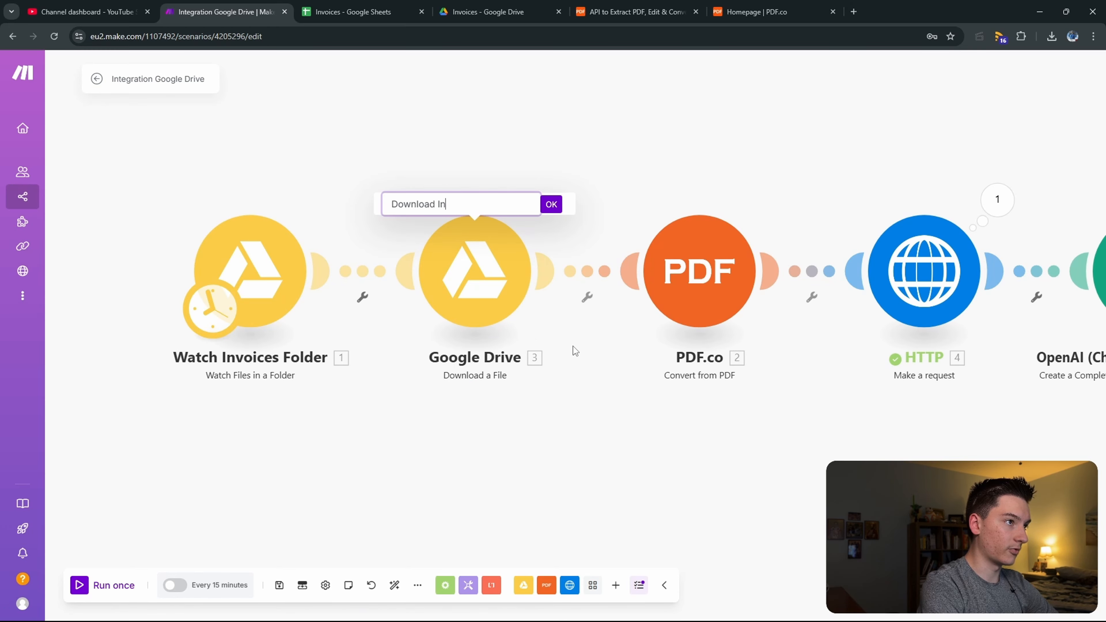
text(voice (PDF)
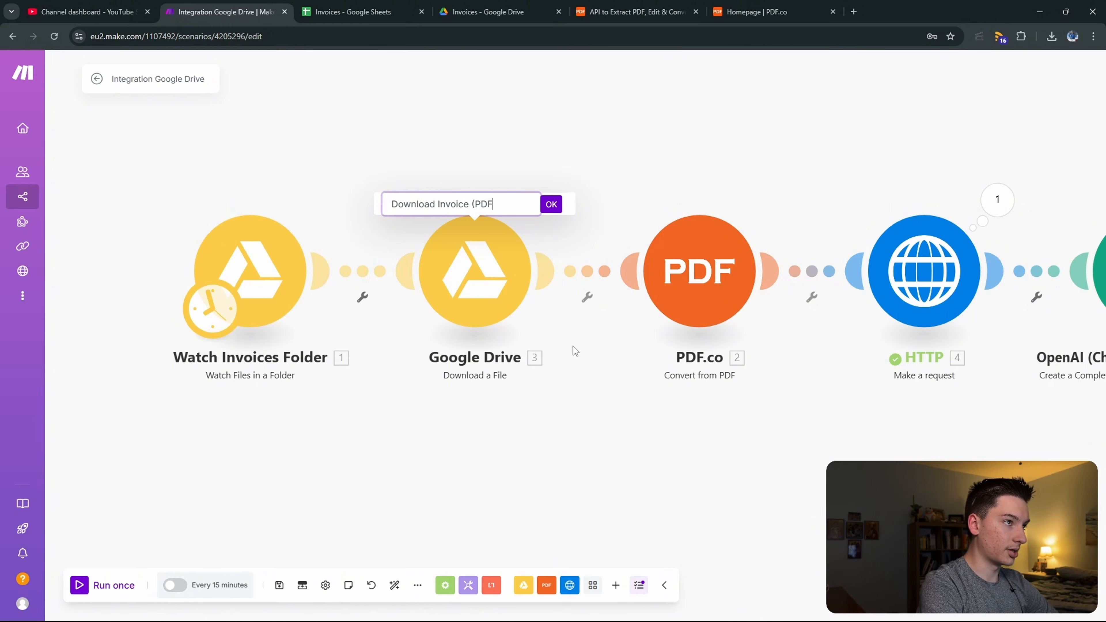
text())
key(Return)
Step: Rename the PDF.co module as Convert PDF -> Text
right_click(698, 266)
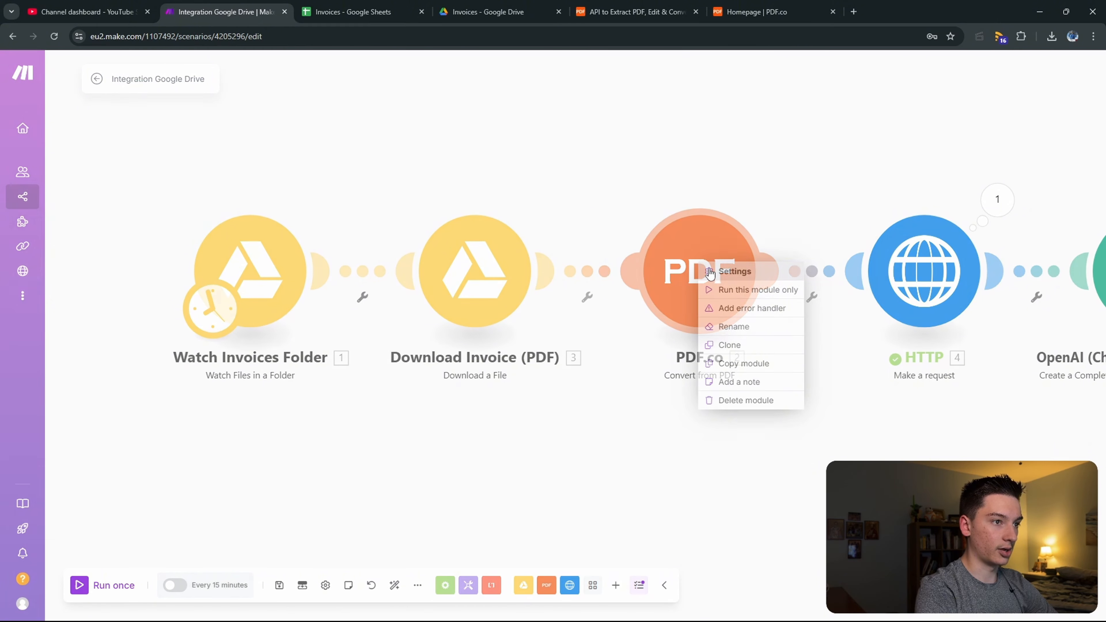
click(758, 332)
text(Convert )
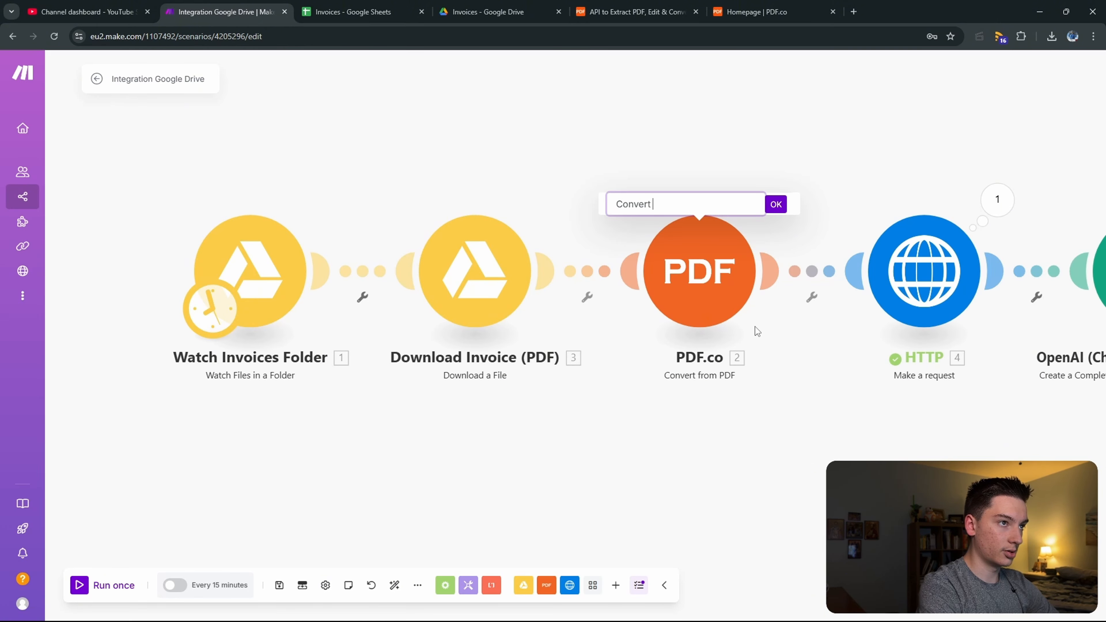
text(PDF )
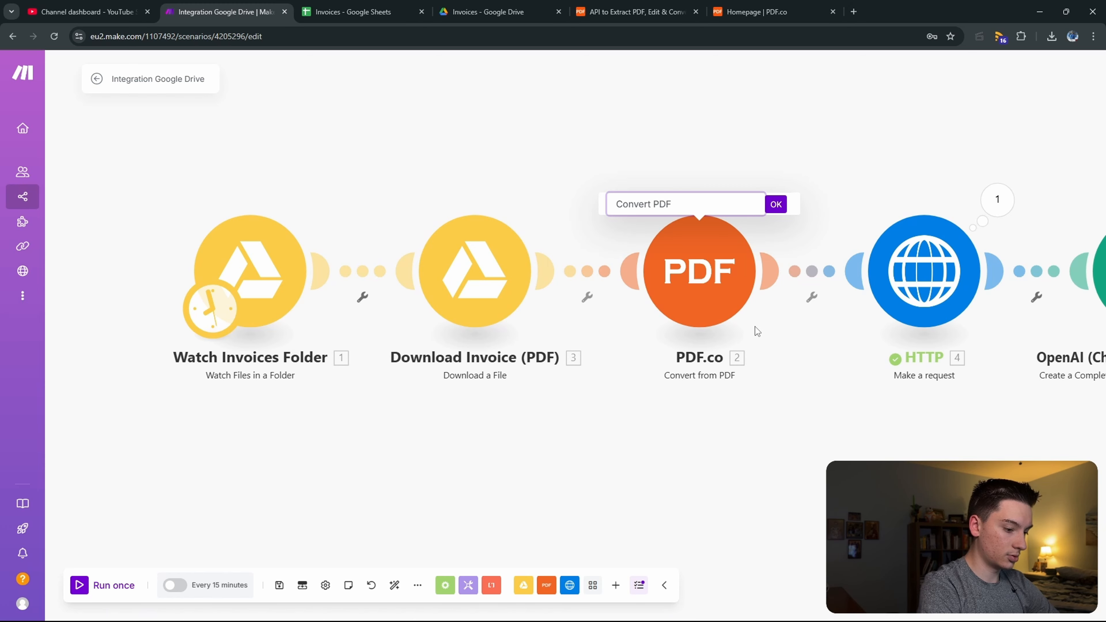
text(→ TE)
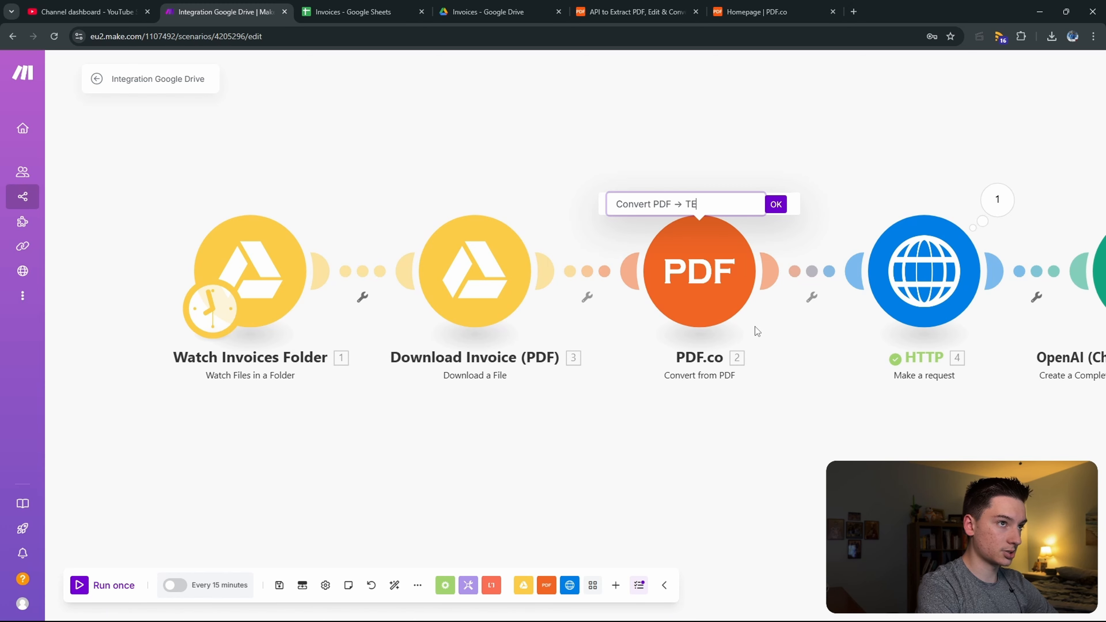
text(XT)
key(BackSpace)
key(BackSpace)
key(BackSpace)
text(et)
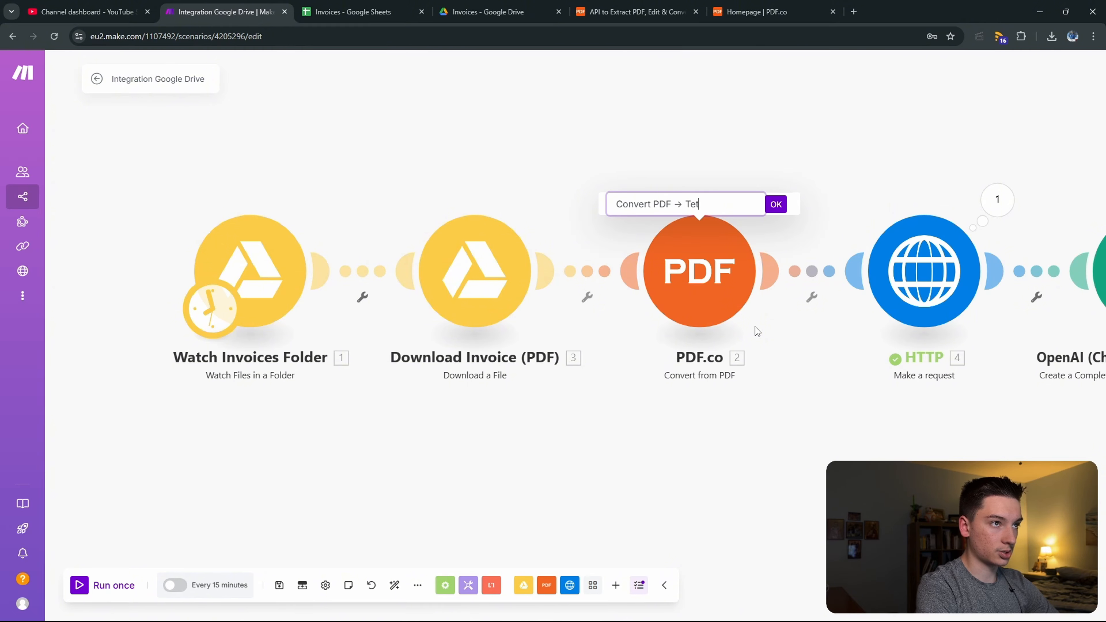
key(BackSpace)
text(xt)
key(Return)
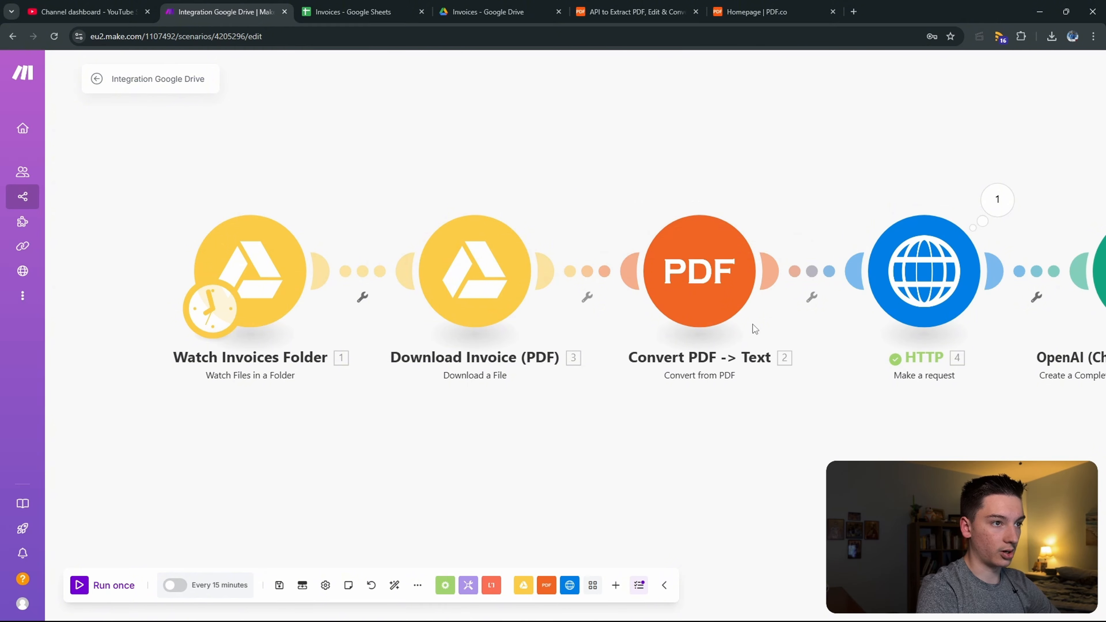
Step: Rename the HTTP module as Download Converted File
right_click(901, 253)
click(952, 320)
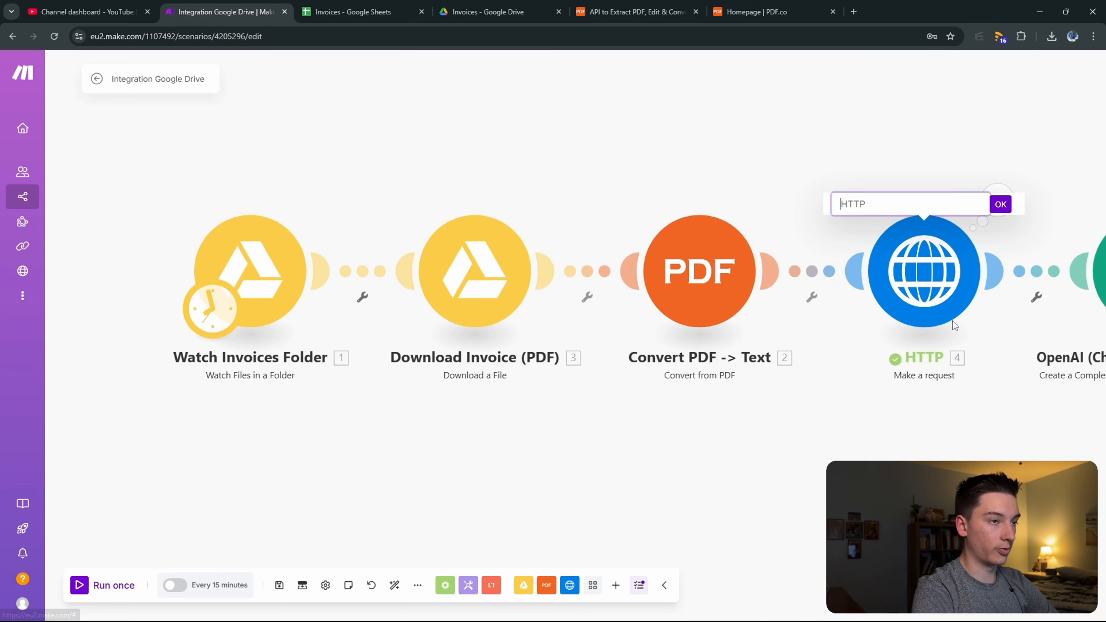
text(Download conv)
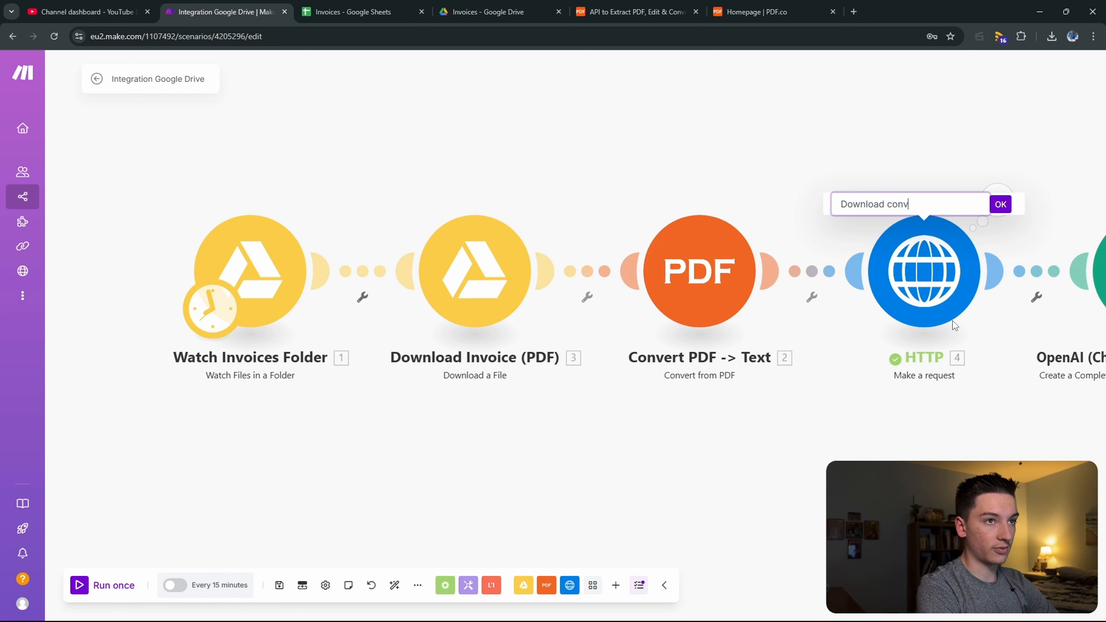
text(erted file)
key(BackSpace)
key(BackSpace)
key(BackSpace)
key(BackSpace)
key(BackSpace)
key(BackSpace)
key(BackSpace)
key(BackSpace)
key(BackSpace)
key(BackSpace)
key(BackSpace)
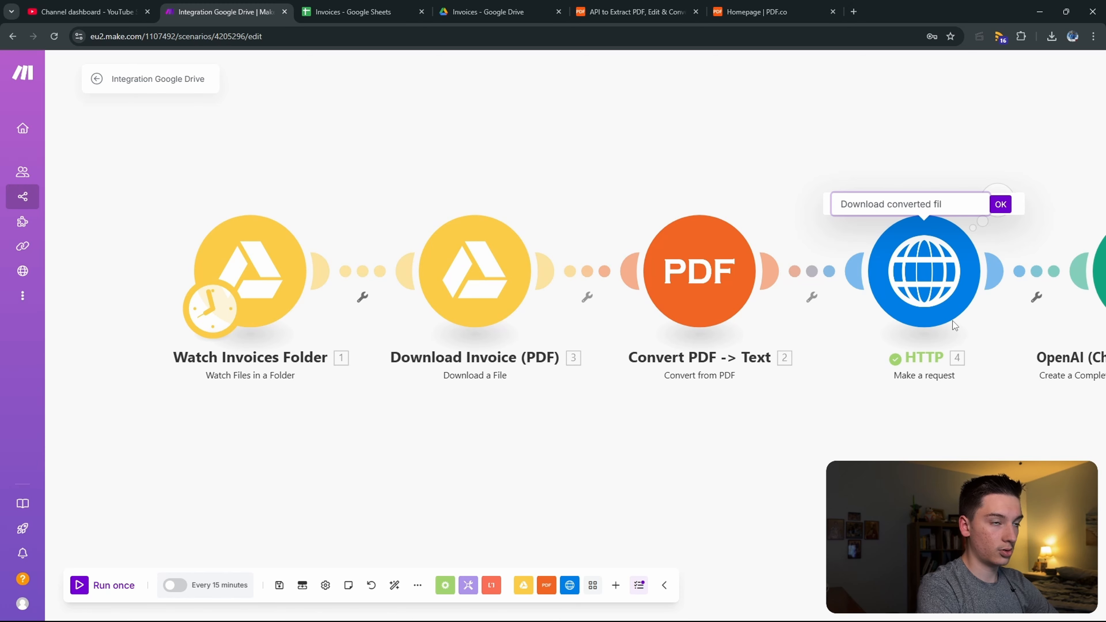
key(BackSpace)
key(BackSpace)
key(BackSpace)
text(Convert)
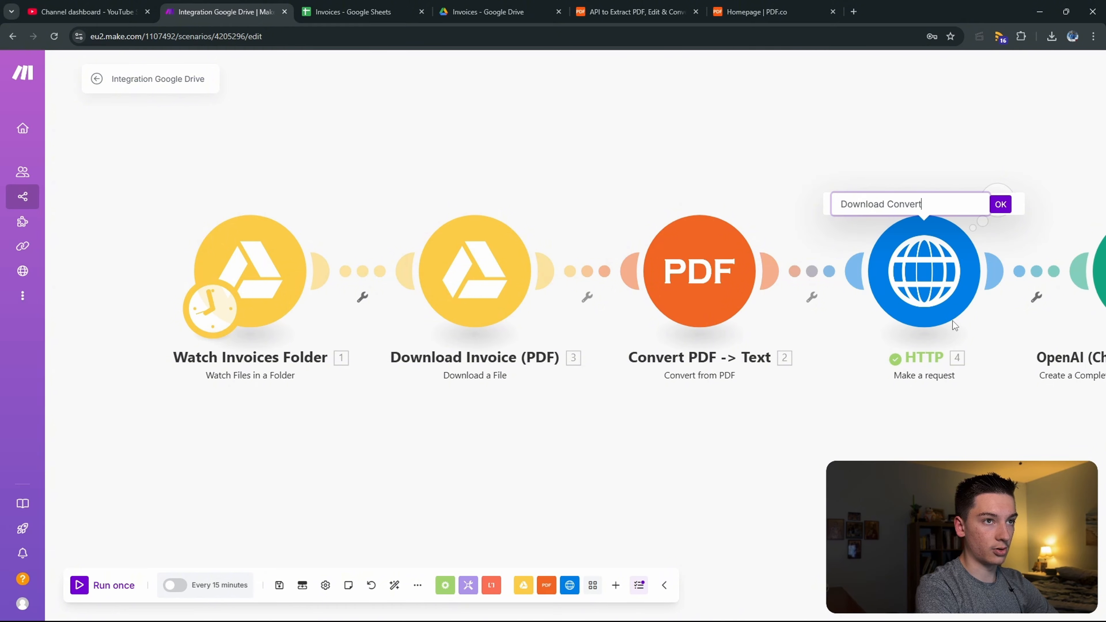
text(ed File)
key(Return)
Step: Rename the OpenAI module as Extract Info
scroll(913, 270, right, 5)
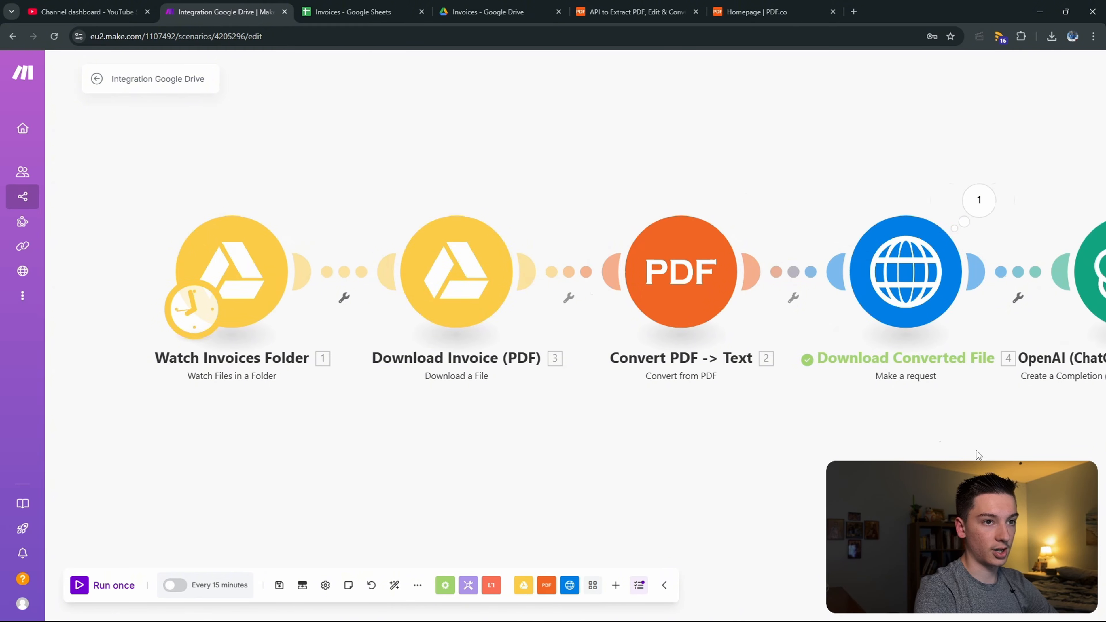
right_click(913, 271)
click(948, 331)
text(E)
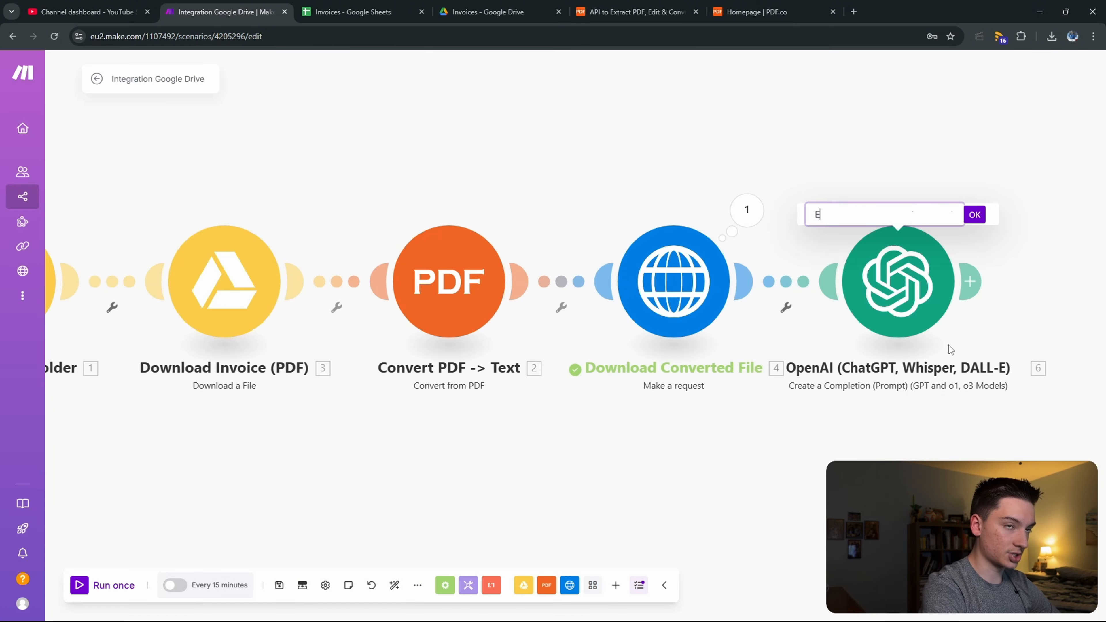
text(xtract INf)
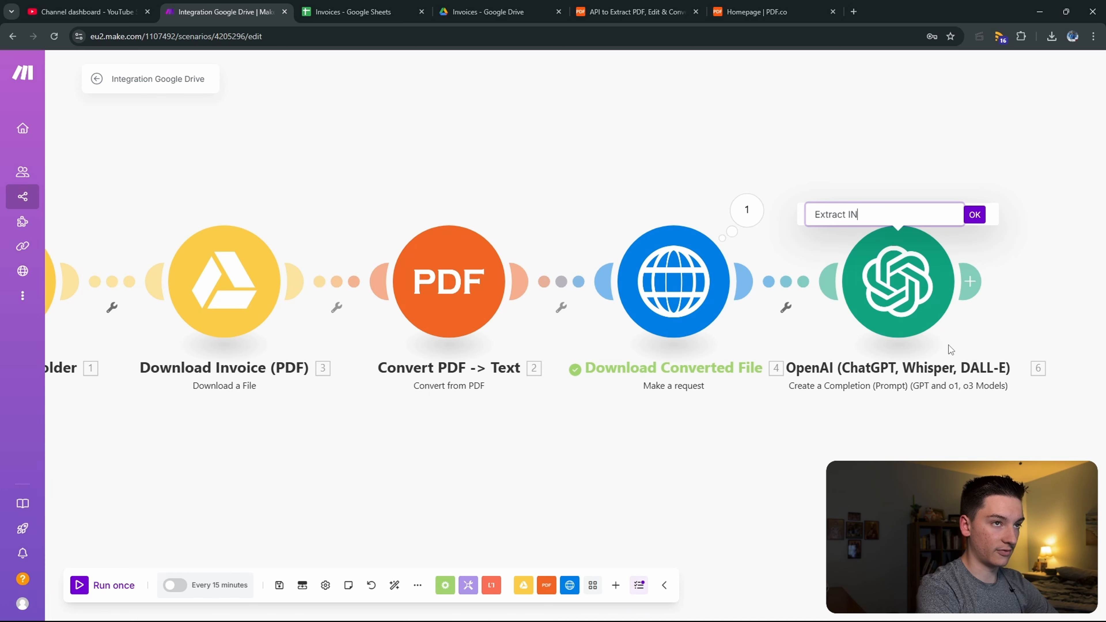
key(BackSpace)
key(BackSpace)
text(nfo)
key(Return)
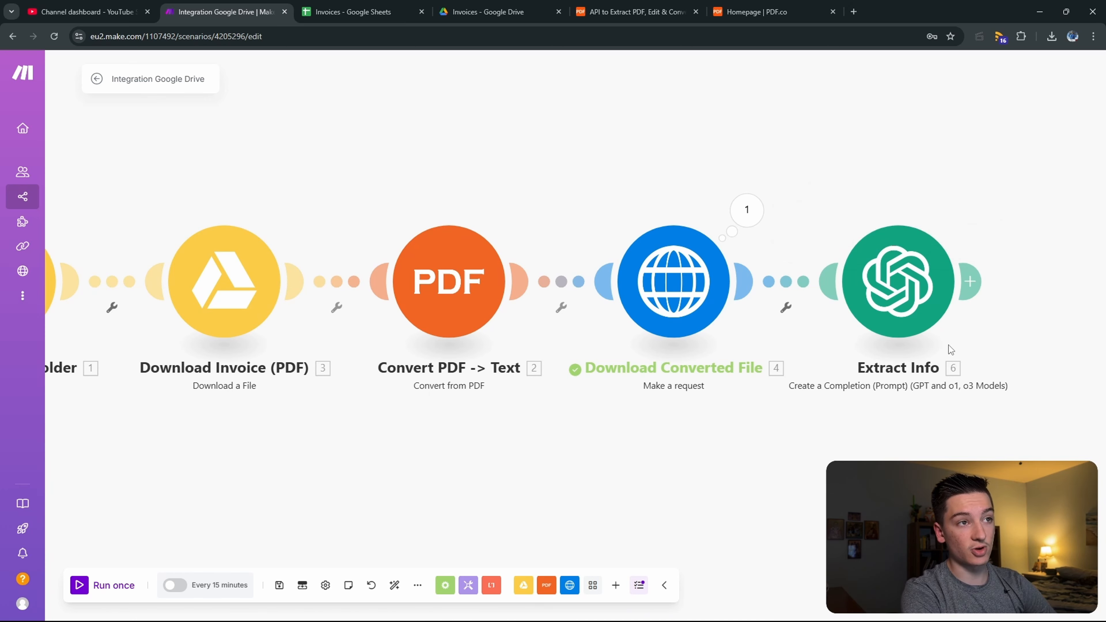
drag(183, 391, 493, 299)
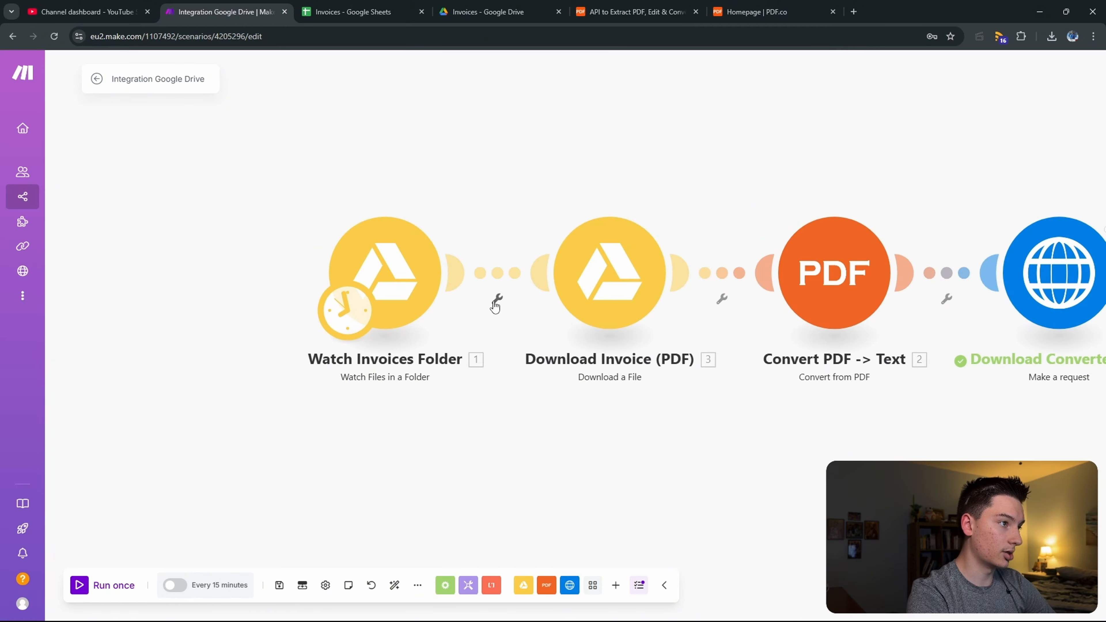
right_click(406, 263)
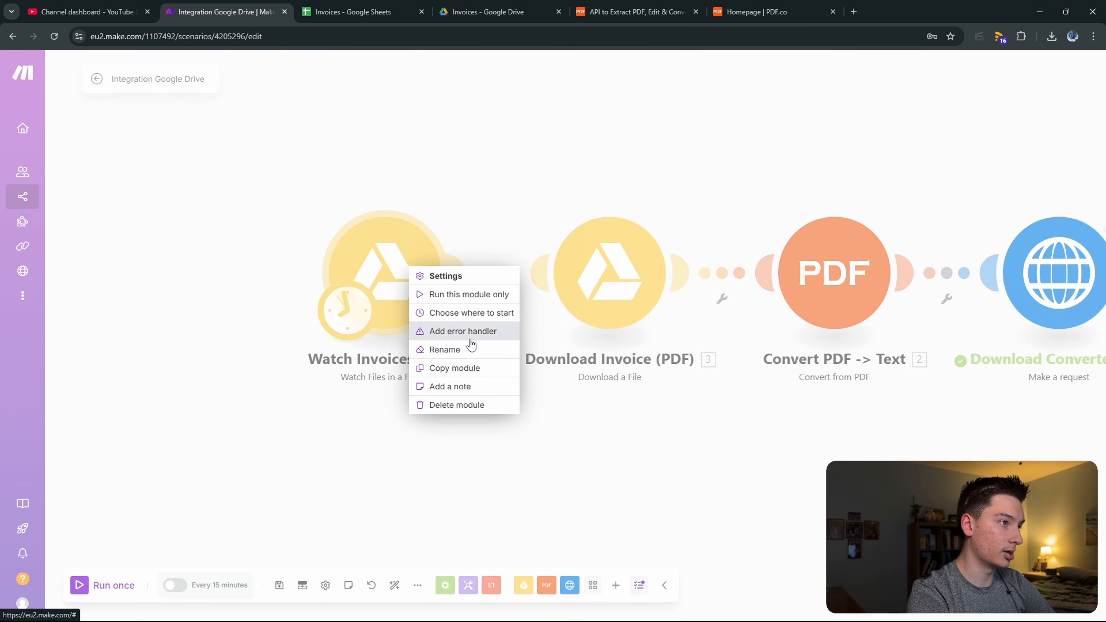
click(654, 402)
Step: Copy the full invoice text from the Data output of the Download Converted File module's last run
drag(958, 470, 586, 455)
click(714, 200)
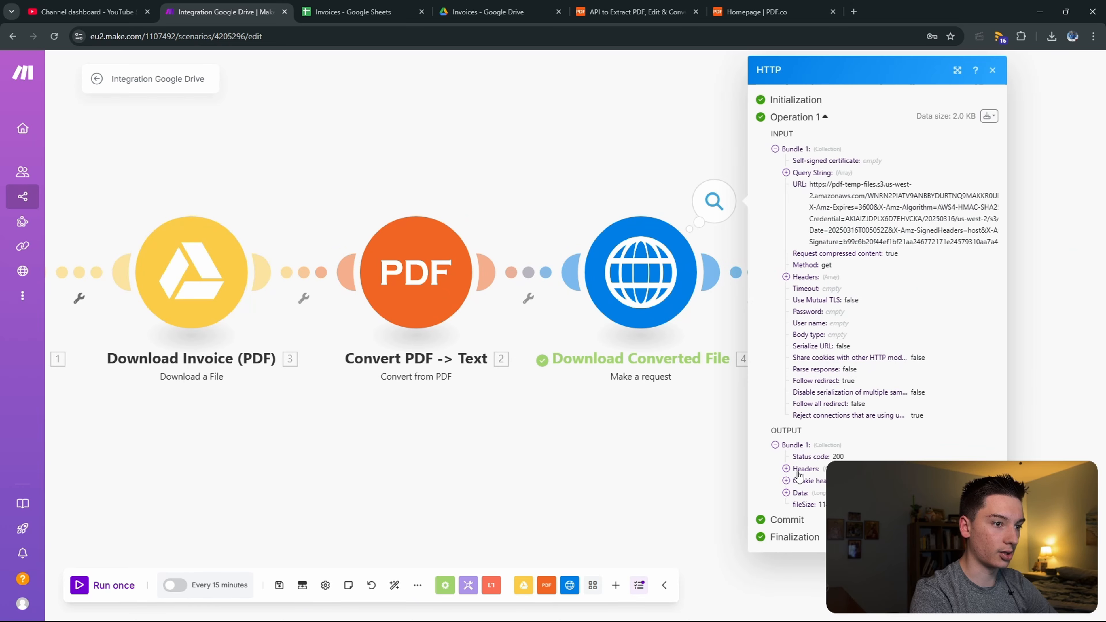
click(803, 495)
scroll(815, 479, down, 3)
double_click(799, 400)
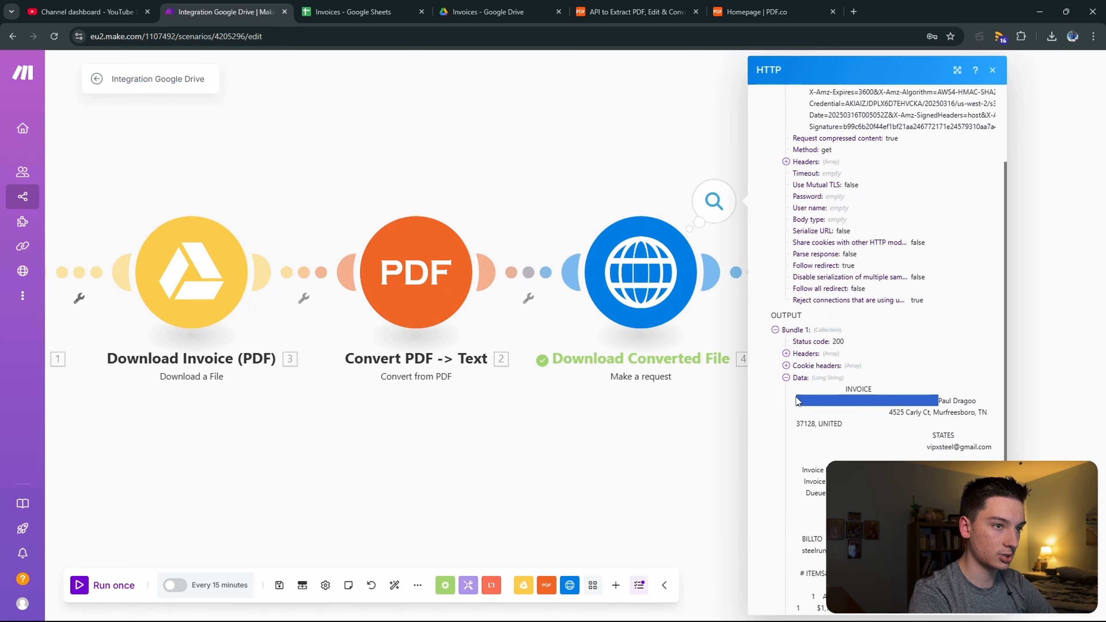
drag(796, 390, 827, 558)
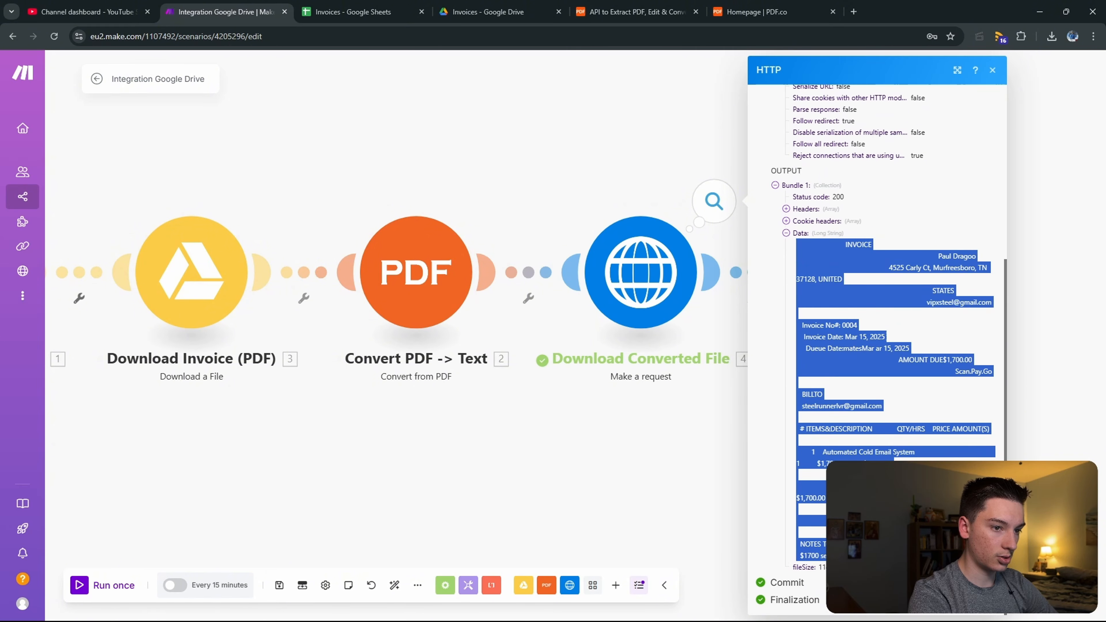
click(659, 515)
Step: Run only the Extract Info module with the copied invoice text as its Data input and expand the output's Result
right_click(852, 268)
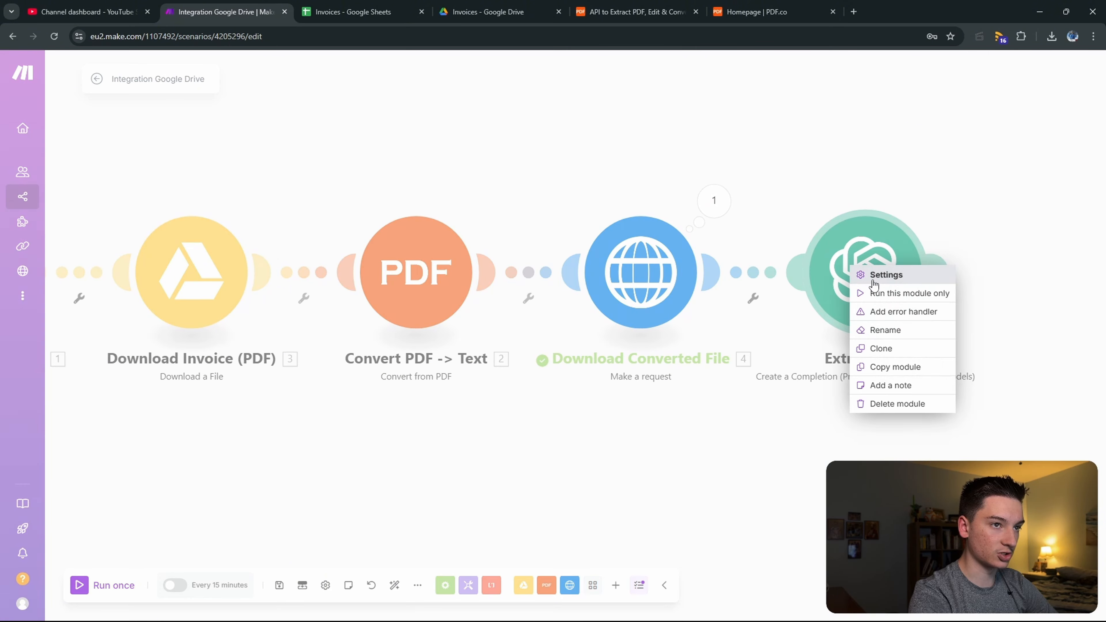
click(875, 292)
click(702, 352)
key(ctrl+v)
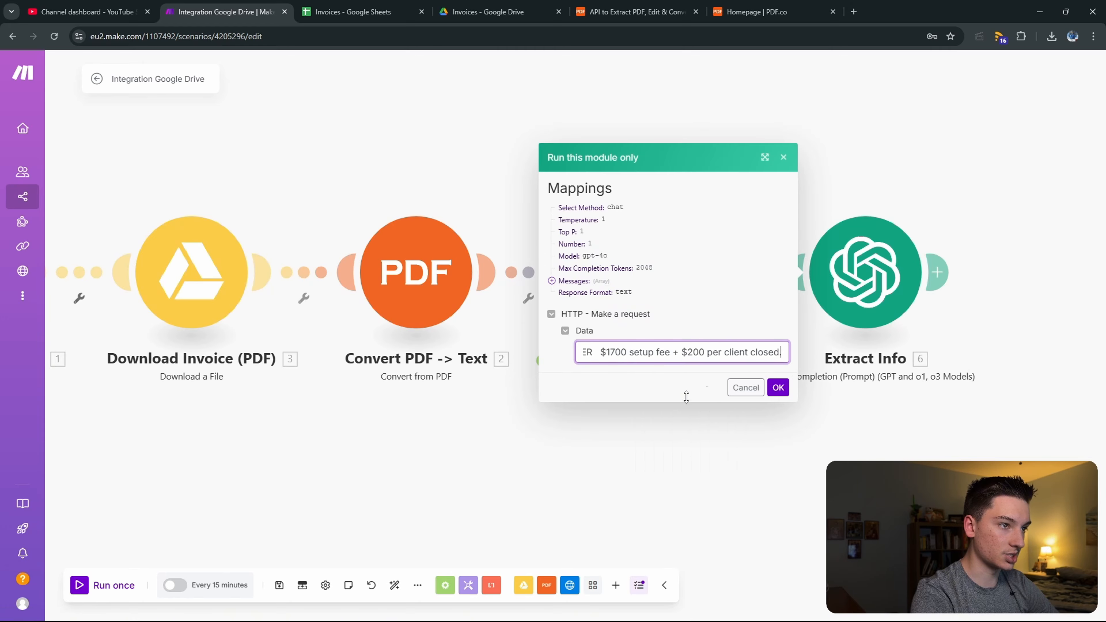
click(768, 387)
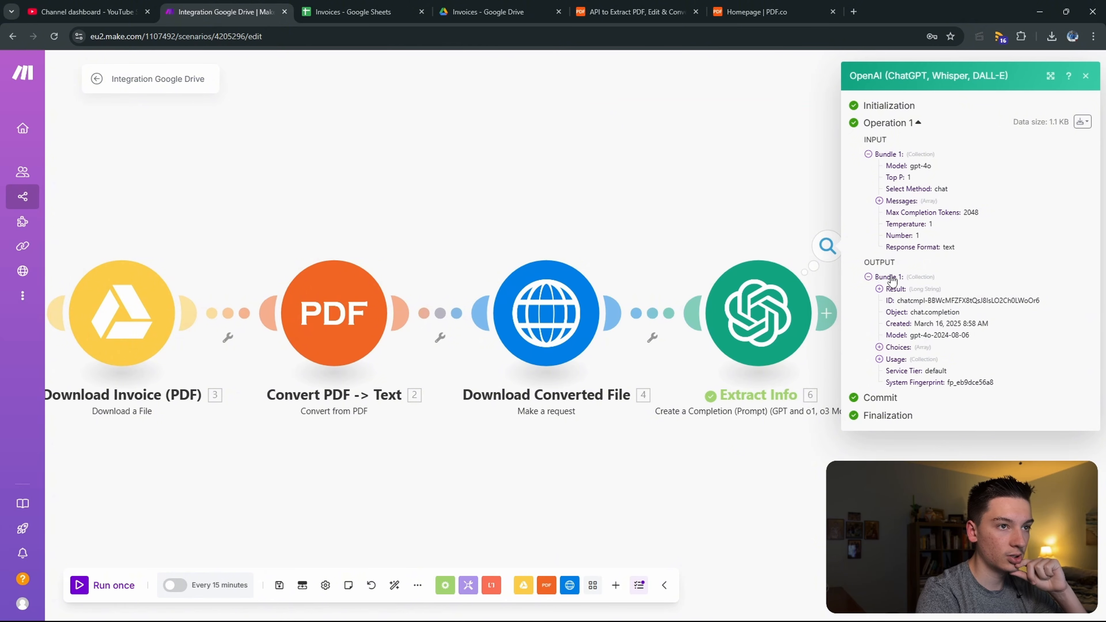
click(899, 290)
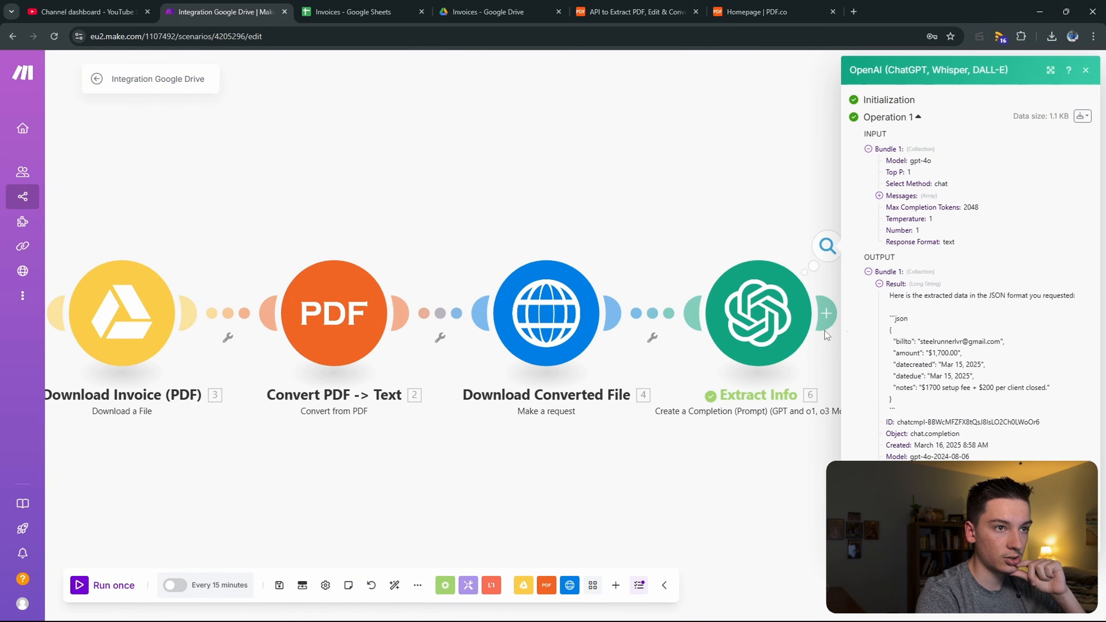
Step: Append "Output ONLY the JSON, do not include any other comments or insights." to the end of the Extract Info module's first message
click(803, 325)
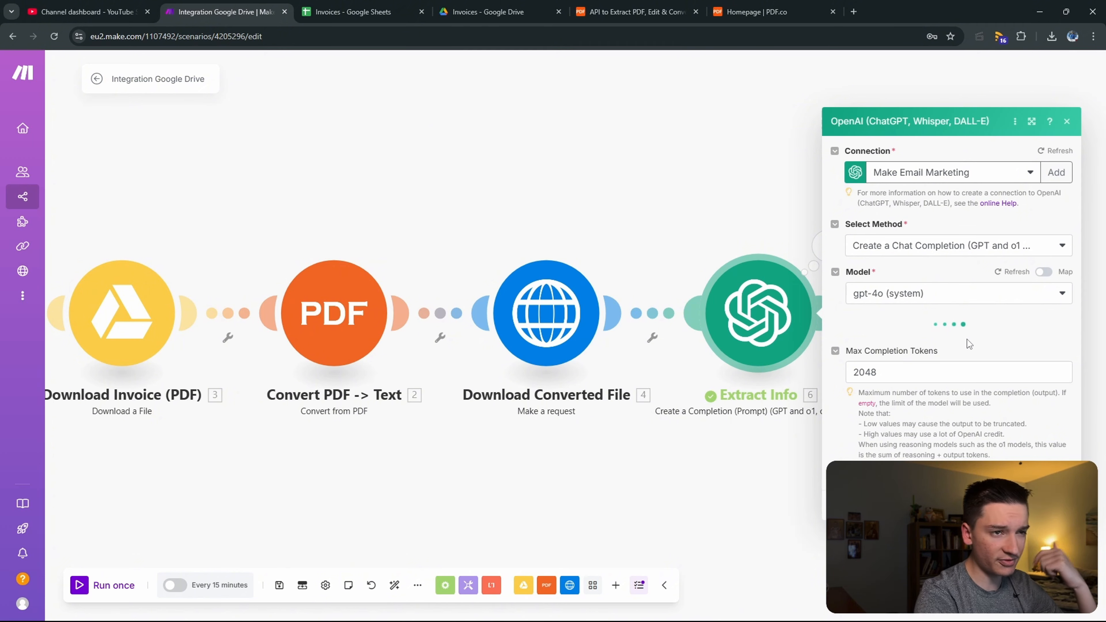
scroll(950, 339, down, 4)
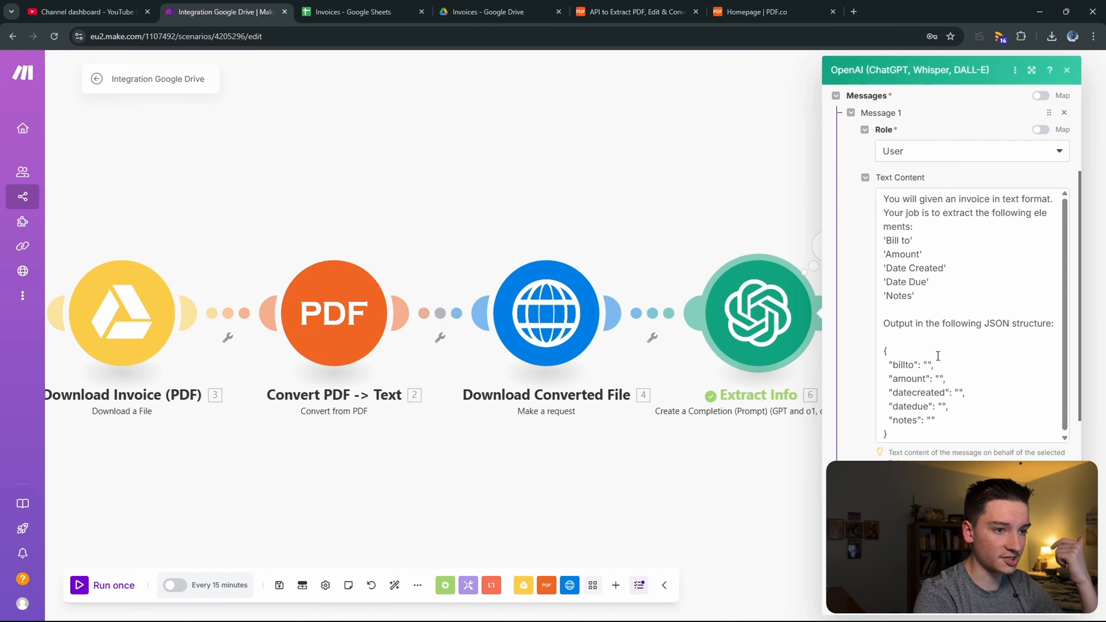
click(935, 433)
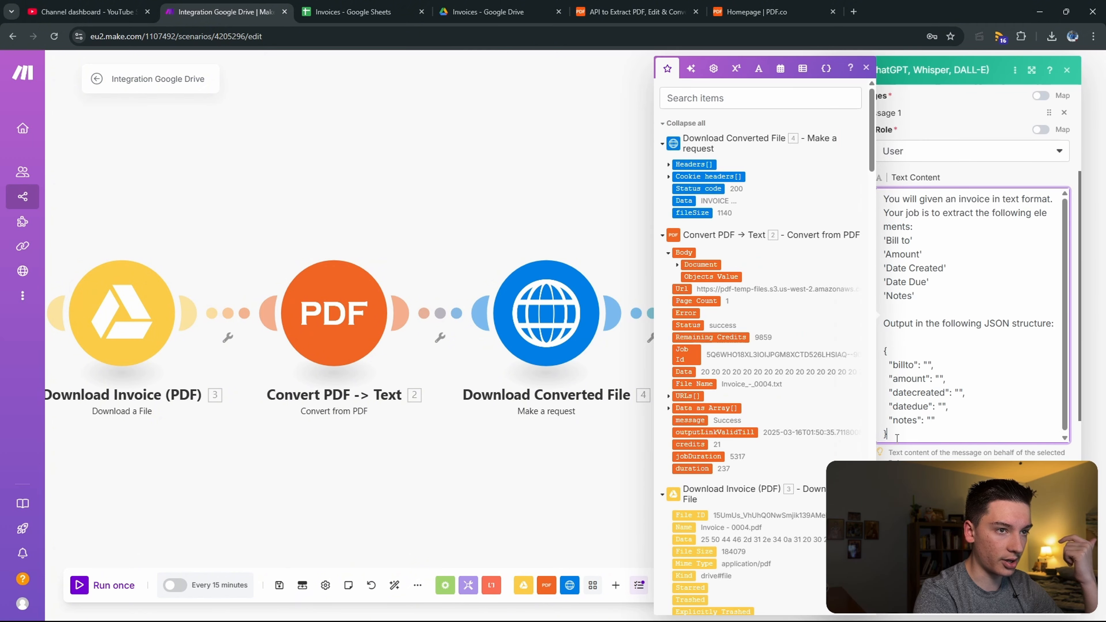
key(Return)
key(Return)
text(Out)
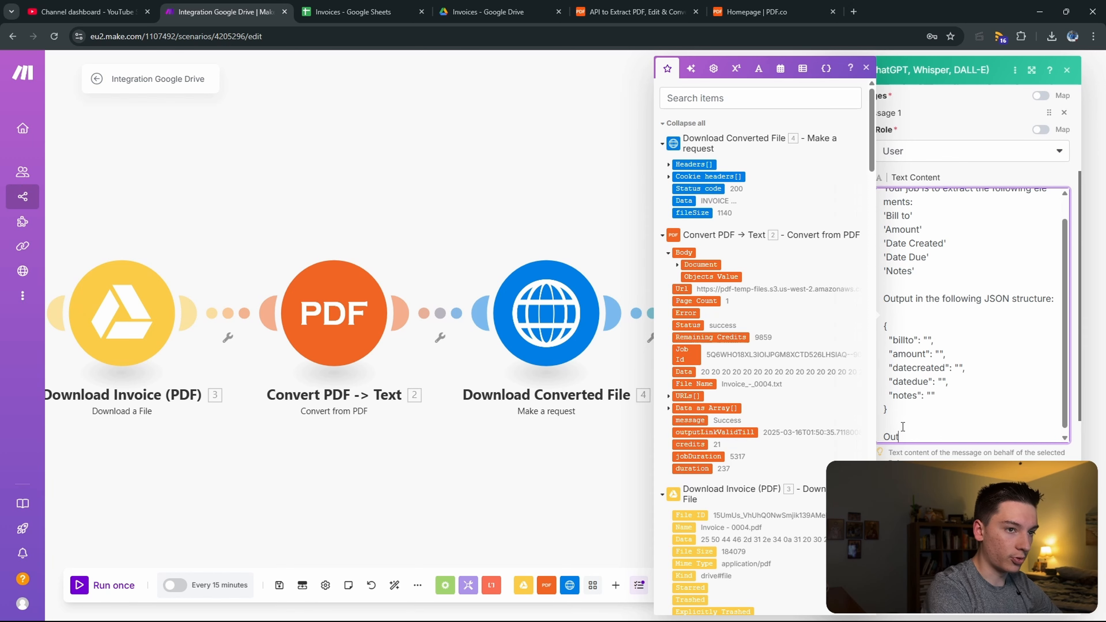
text(put ONLY the )
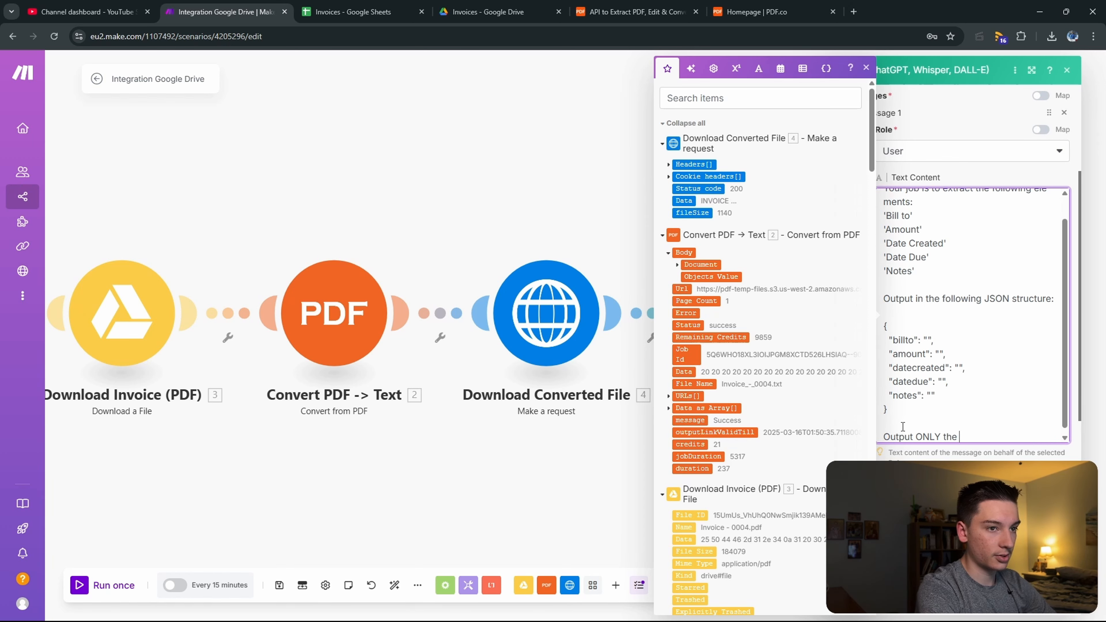
text(JSON, do)
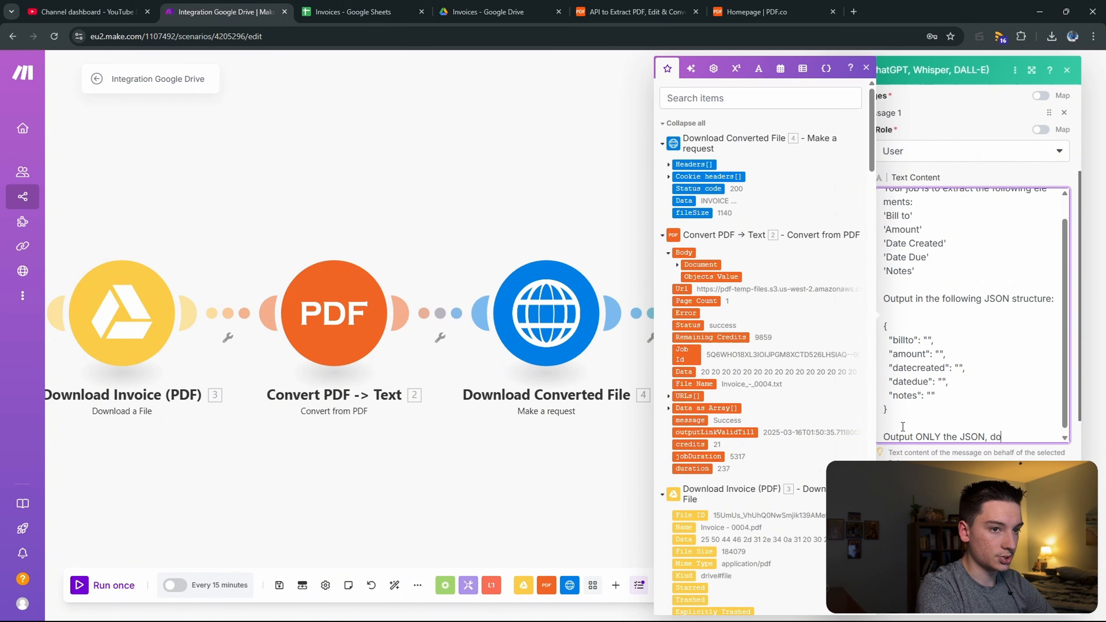
text( not include any)
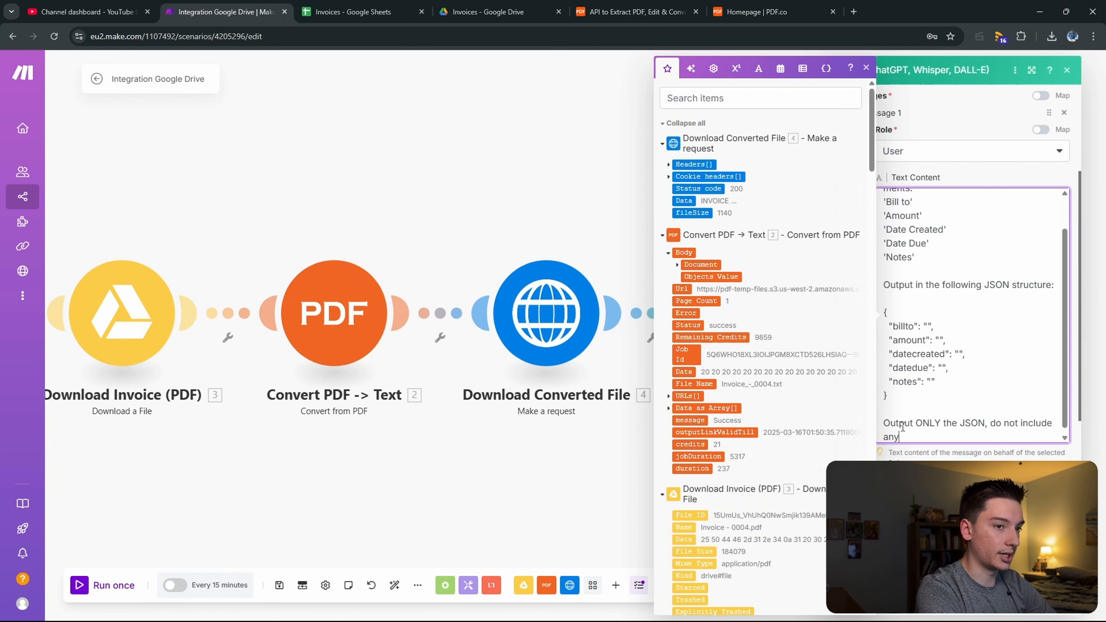
text( other comme)
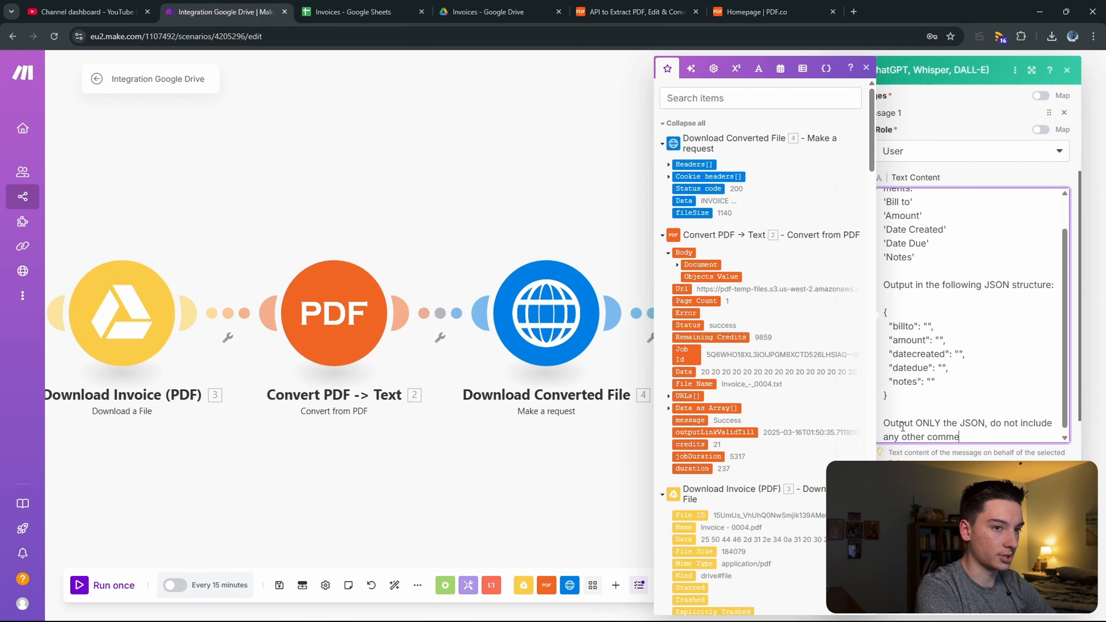
text(nts or insights.)
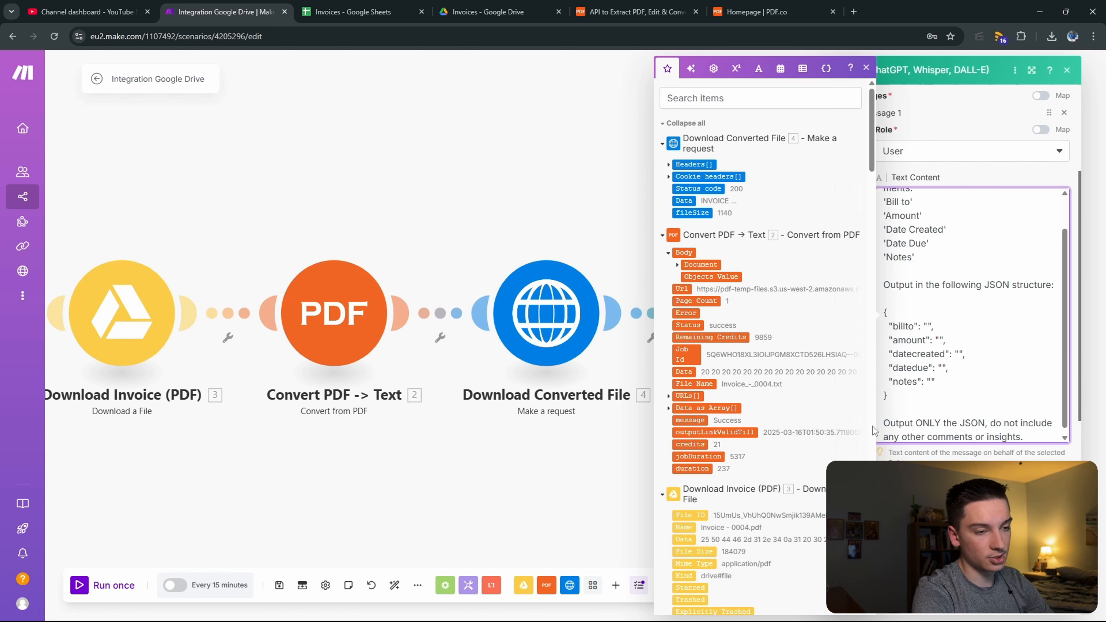
scroll(936, 414, down, 2)
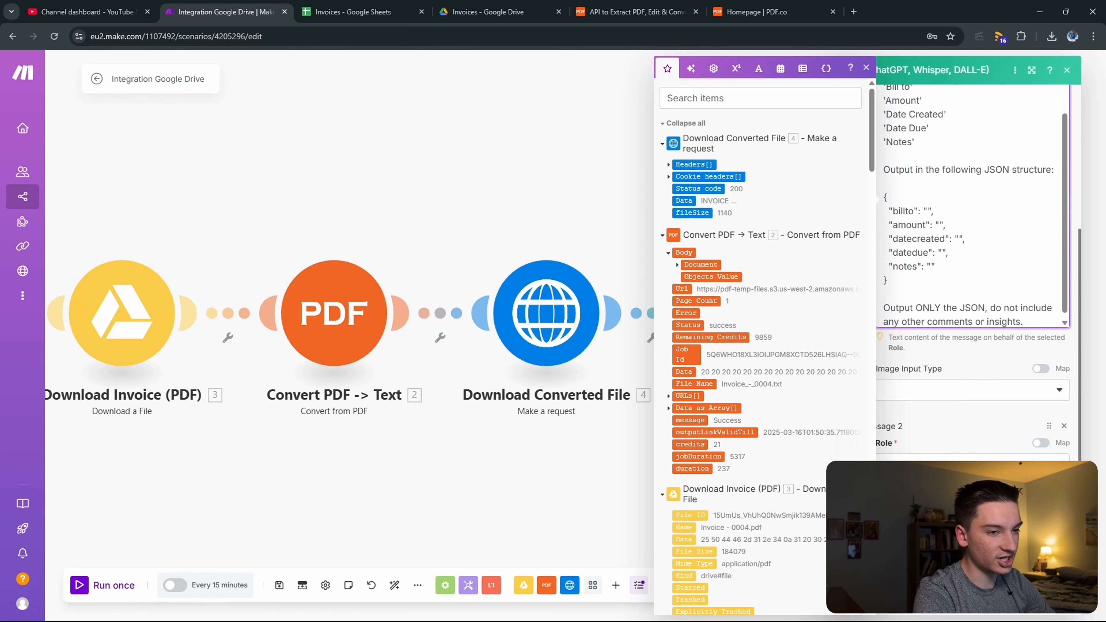
scroll(997, 396, down, 5)
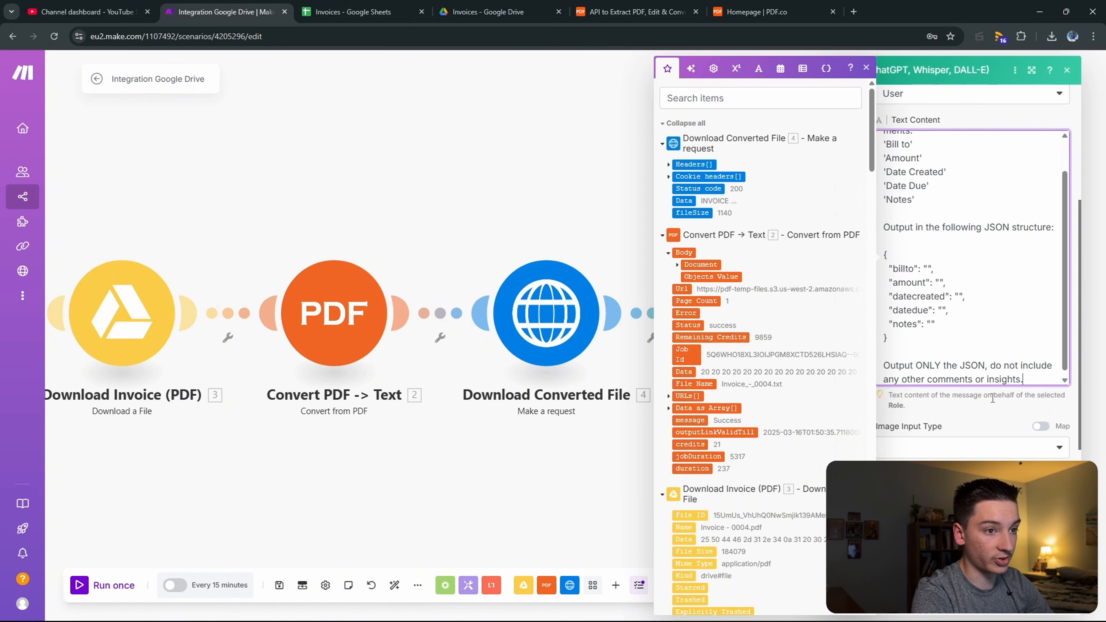
Step: Set the Extract Info module's advanced Response Format option to JSON Object and save the module
click(969, 441)
scroll(969, 441, down, 1)
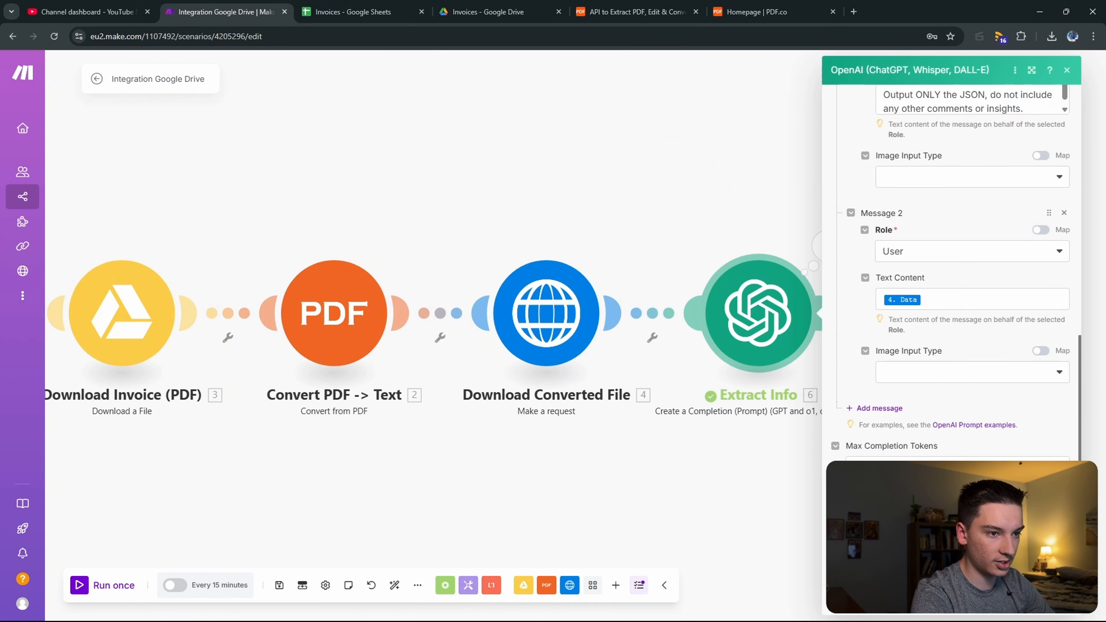
click(841, 599)
scroll(951, 431, down, 4)
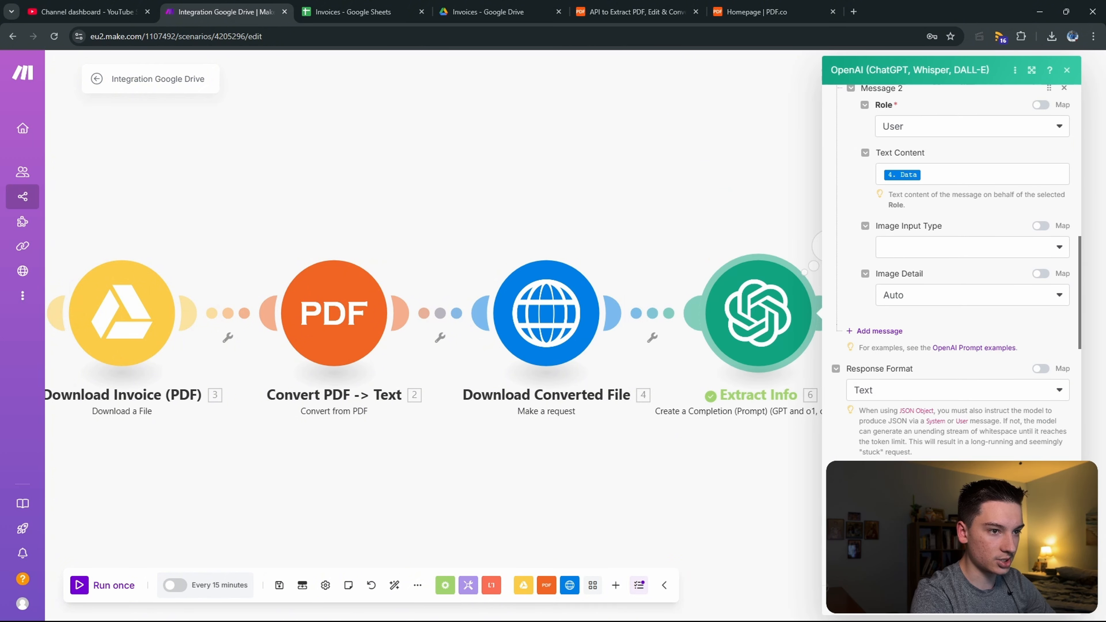
click(895, 400)
click(908, 449)
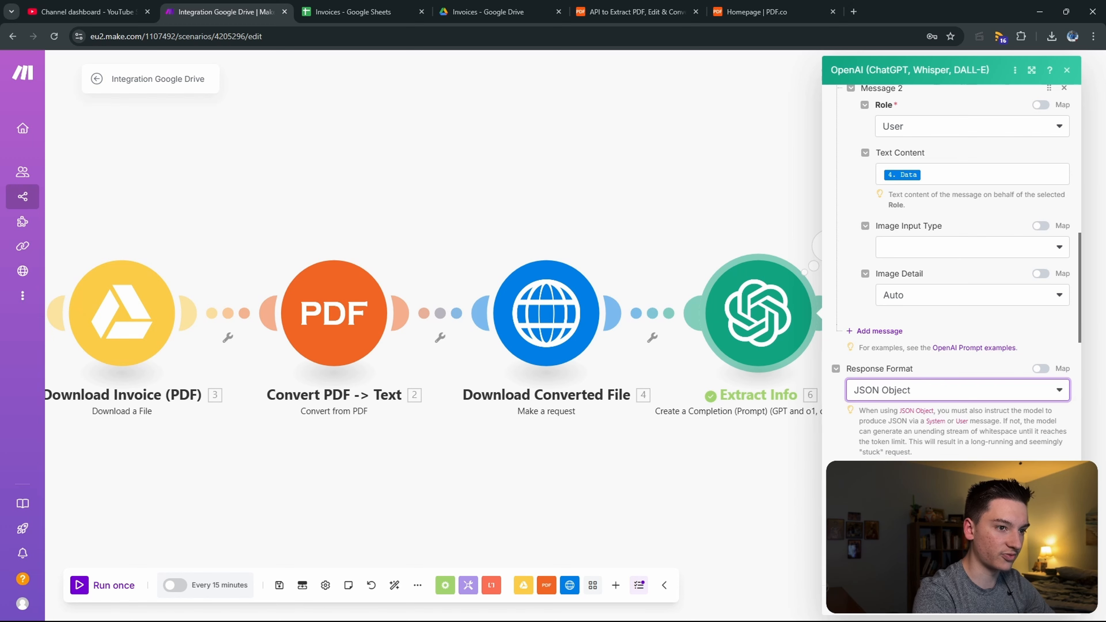
click(960, 455)
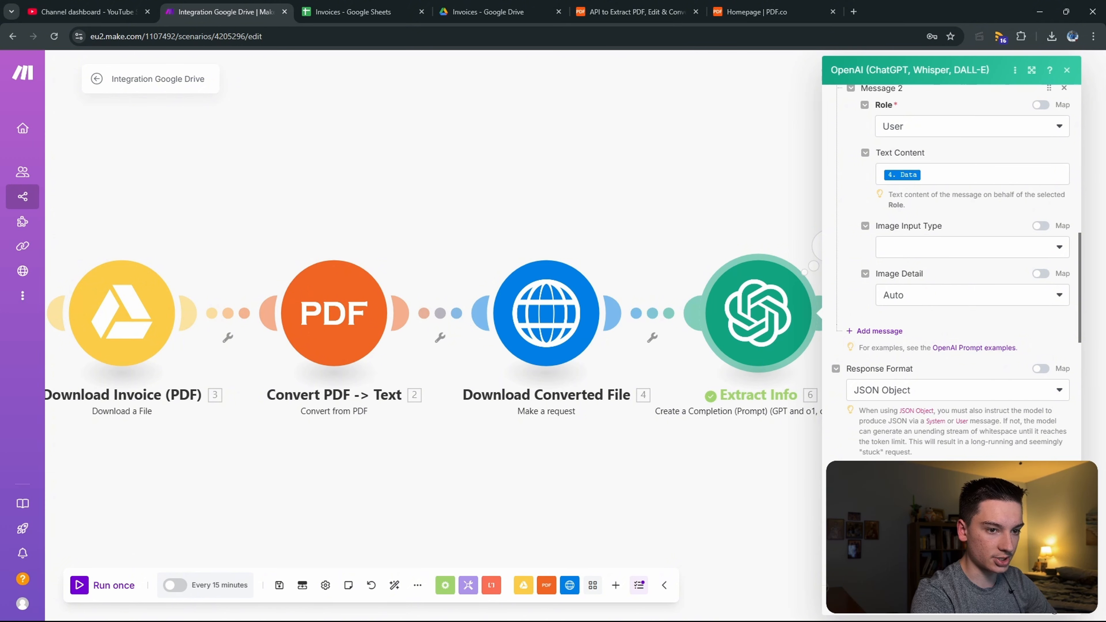
click(1054, 603)
Step: Run only the Extract Info module again, using the copied invoice text as its Data input
right_click(769, 336)
click(801, 356)
click(872, 399)
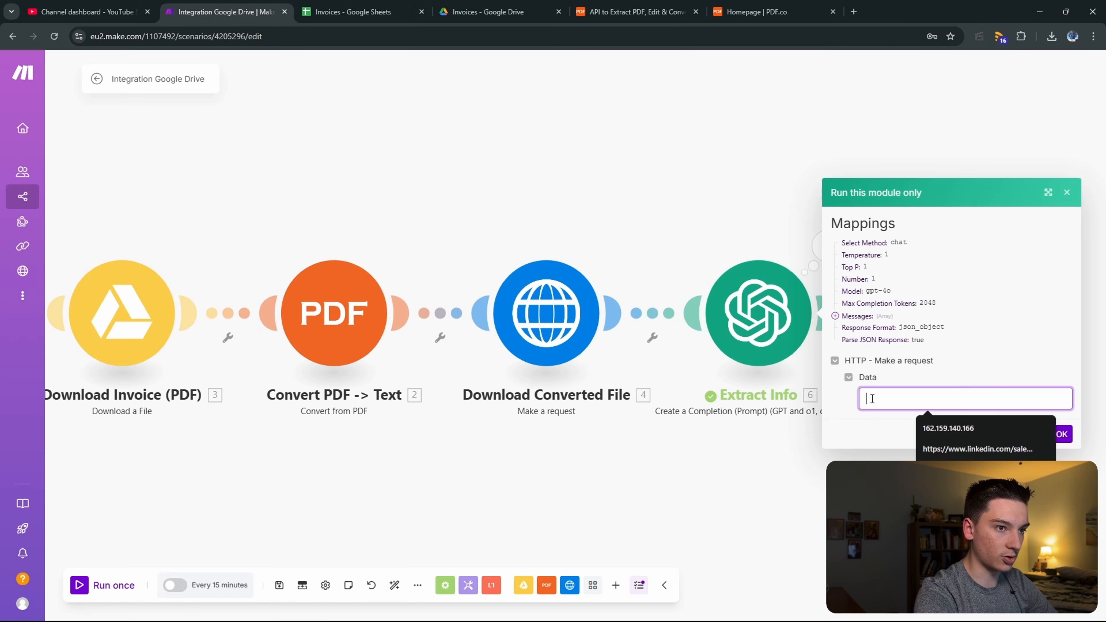
key(ctrl+v)
click(1061, 432)
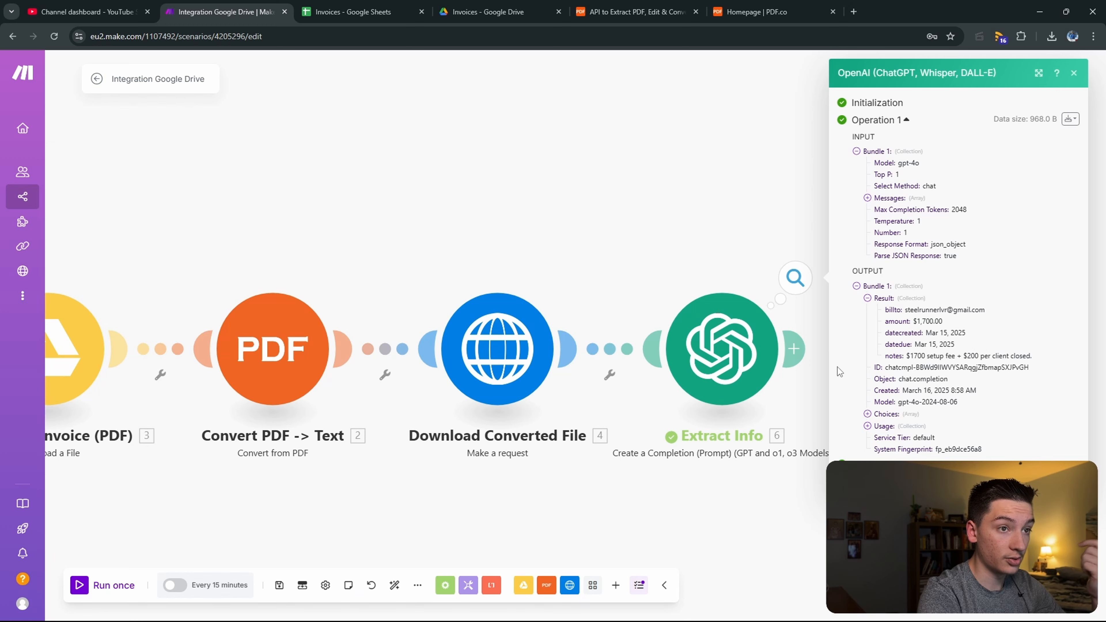
Step: Switch to the Invoices Google Sheet and insert a blank column between Date Due and Notes
click(721, 349)
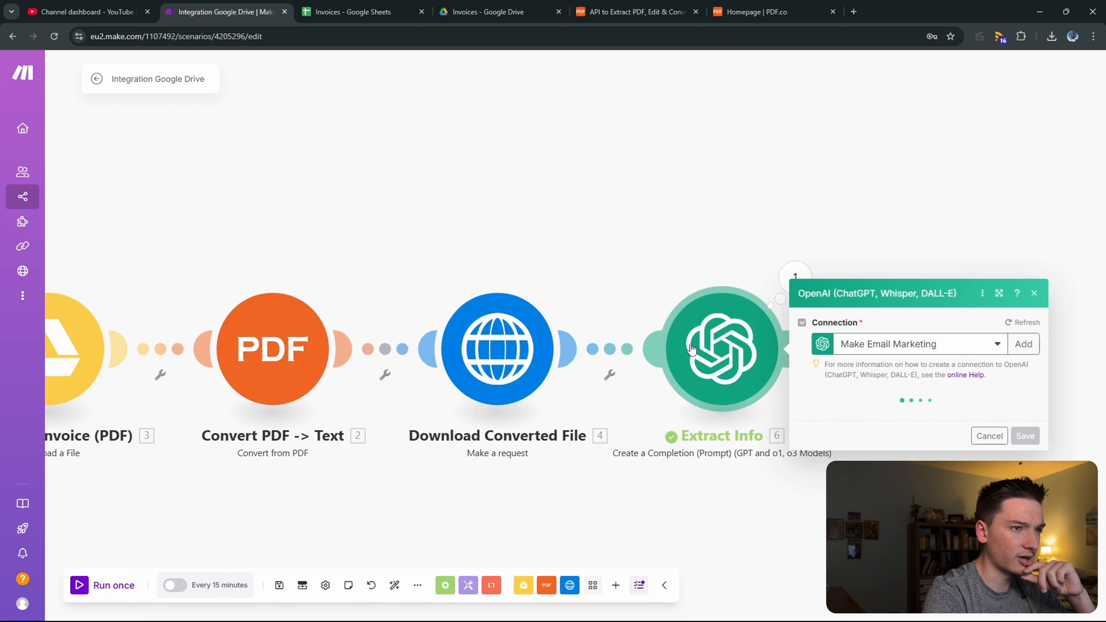
click(361, 11)
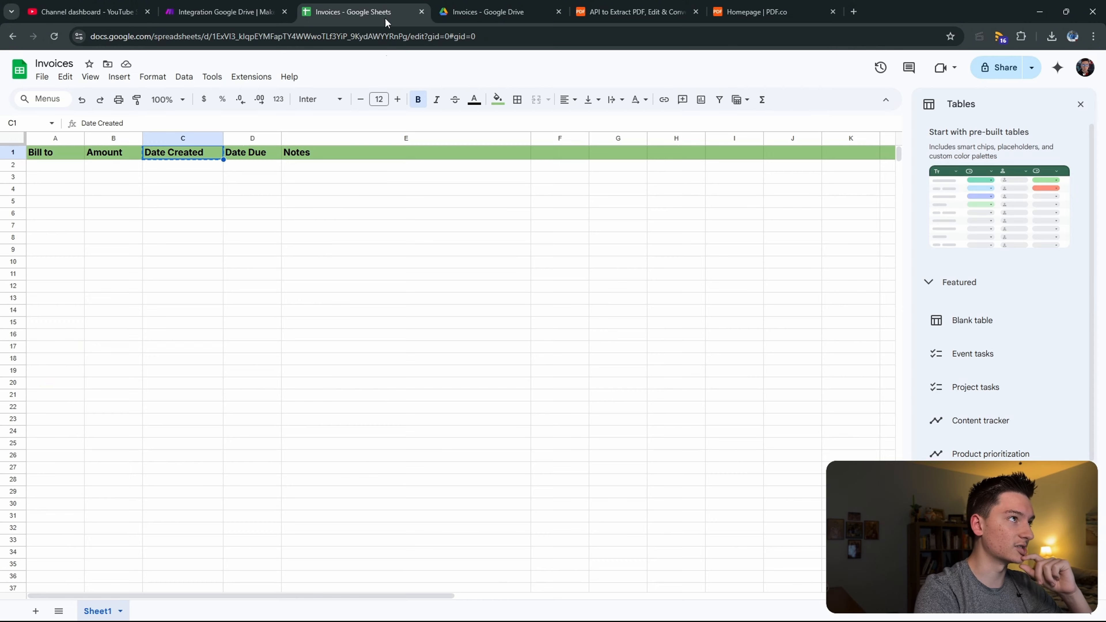
click(332, 138)
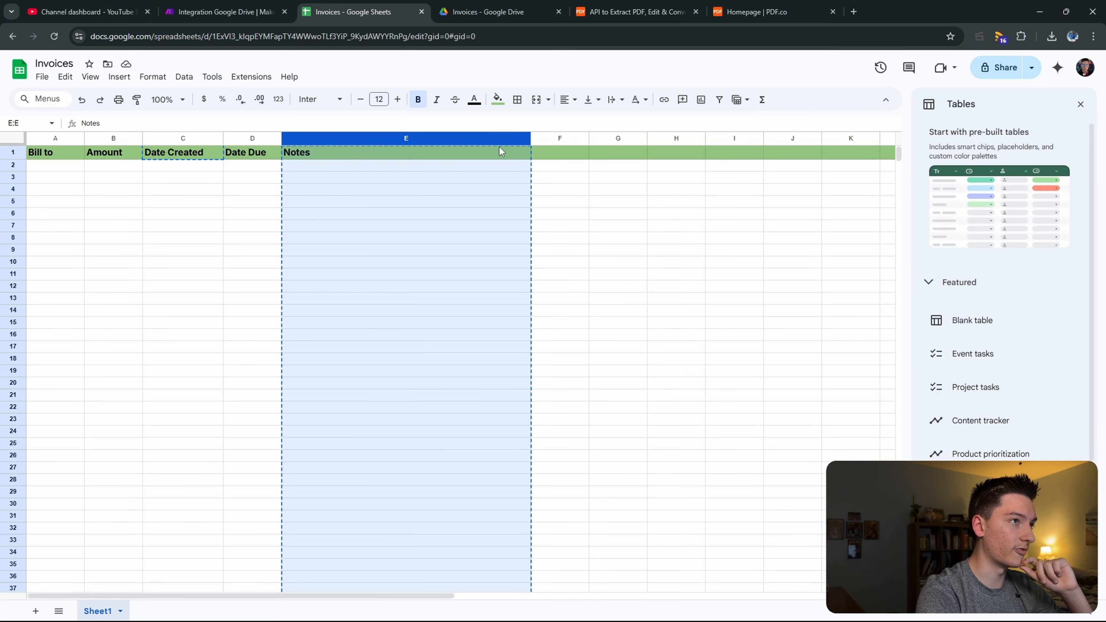
drag(574, 145, 574, 146)
click(311, 152)
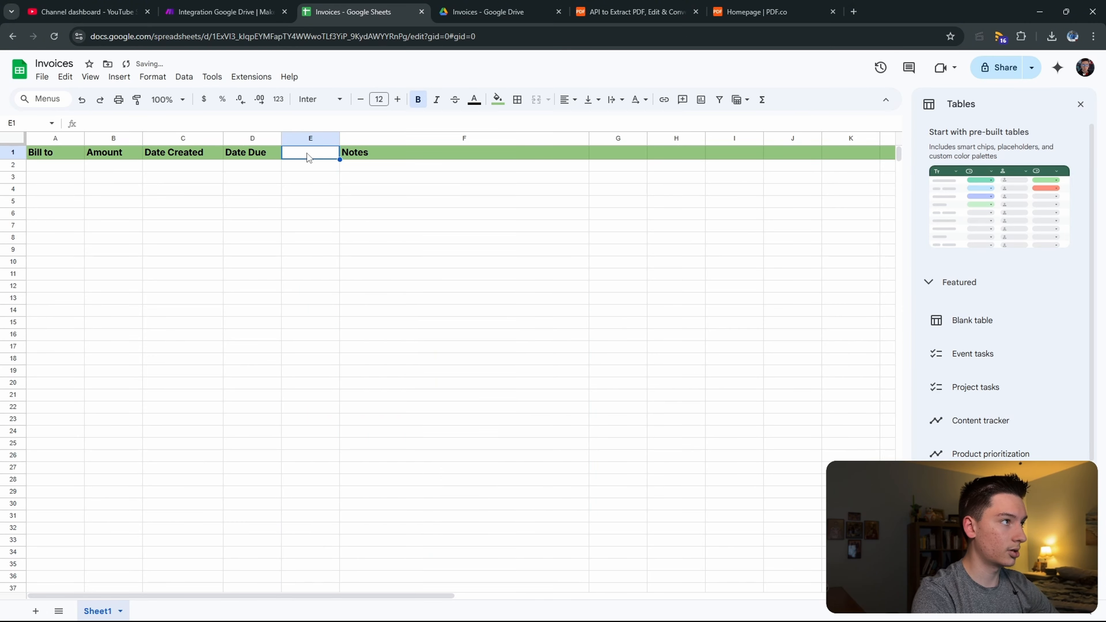
Step: Fill the entire header row with the same green used by the existing headers
click(12, 153)
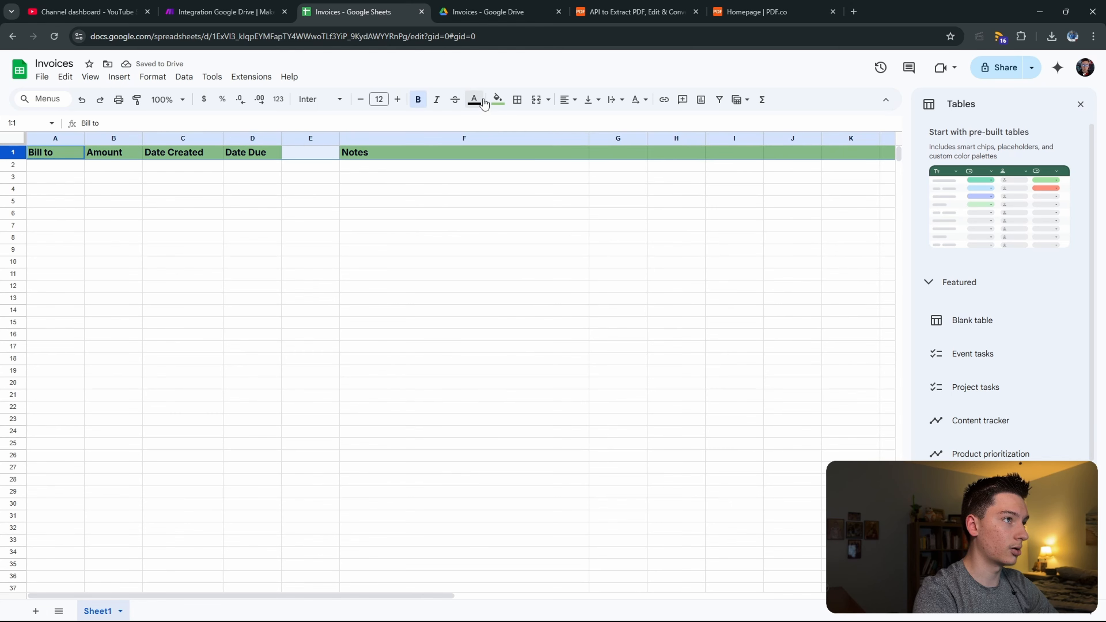
click(497, 99)
click(551, 191)
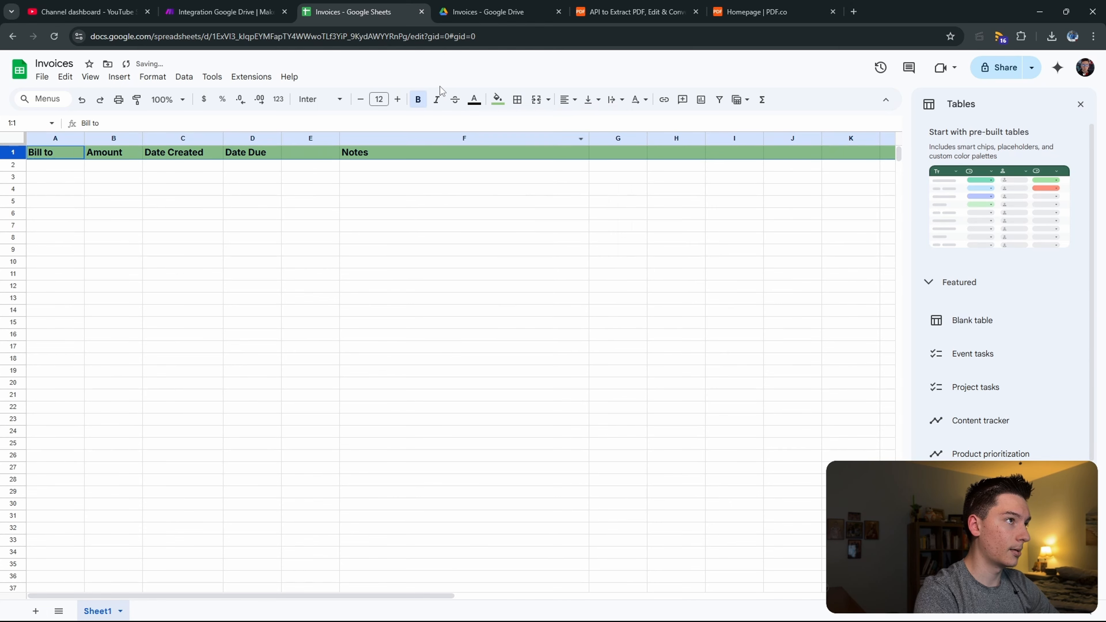
Step: Enter Service as the header in E1 and make the whole header row font size 12
click(306, 149)
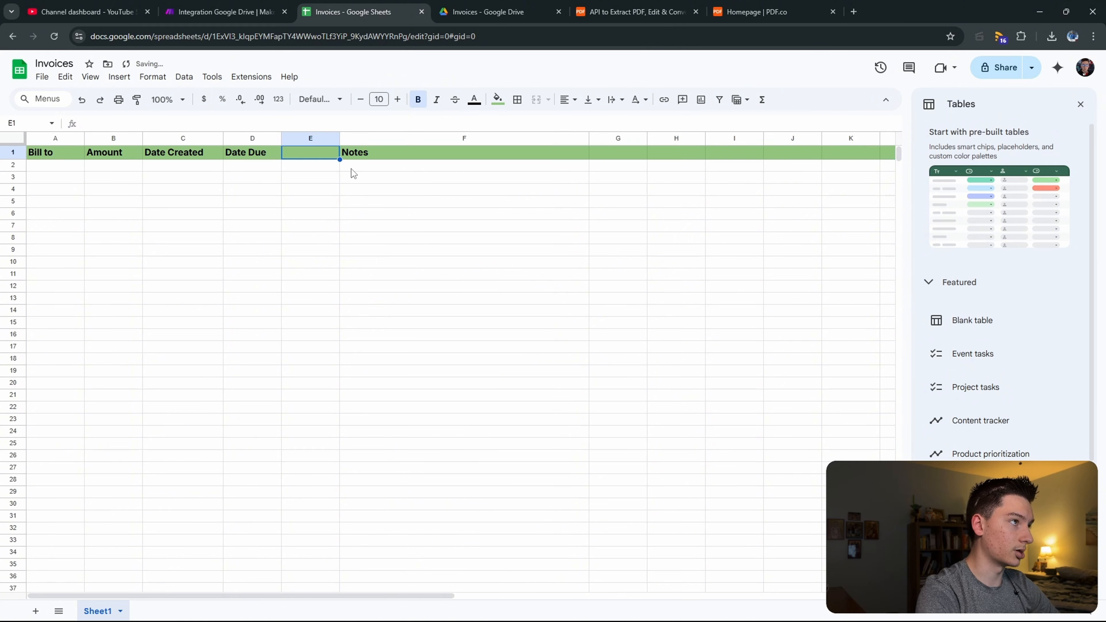
text(Service)
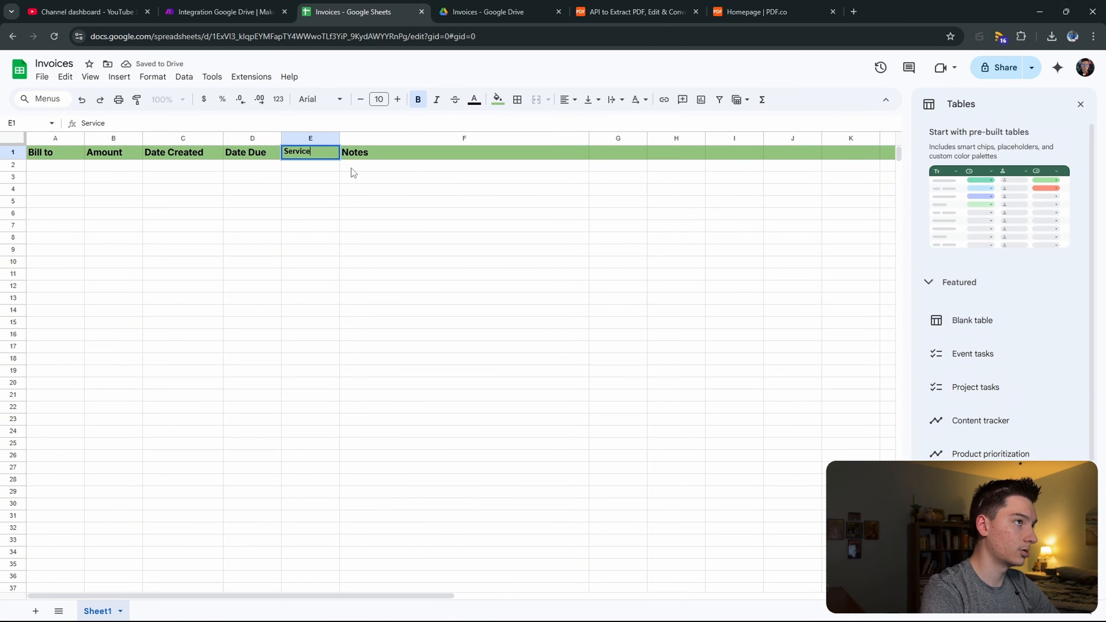
click(259, 227)
click(8, 150)
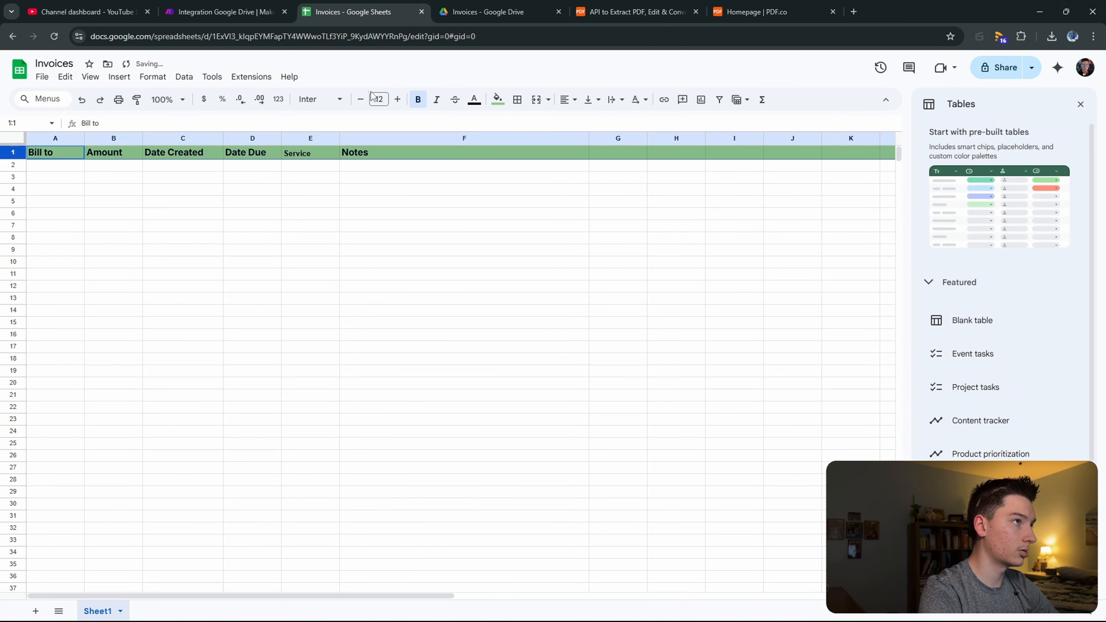
click(397, 100)
click(360, 100)
click(453, 267)
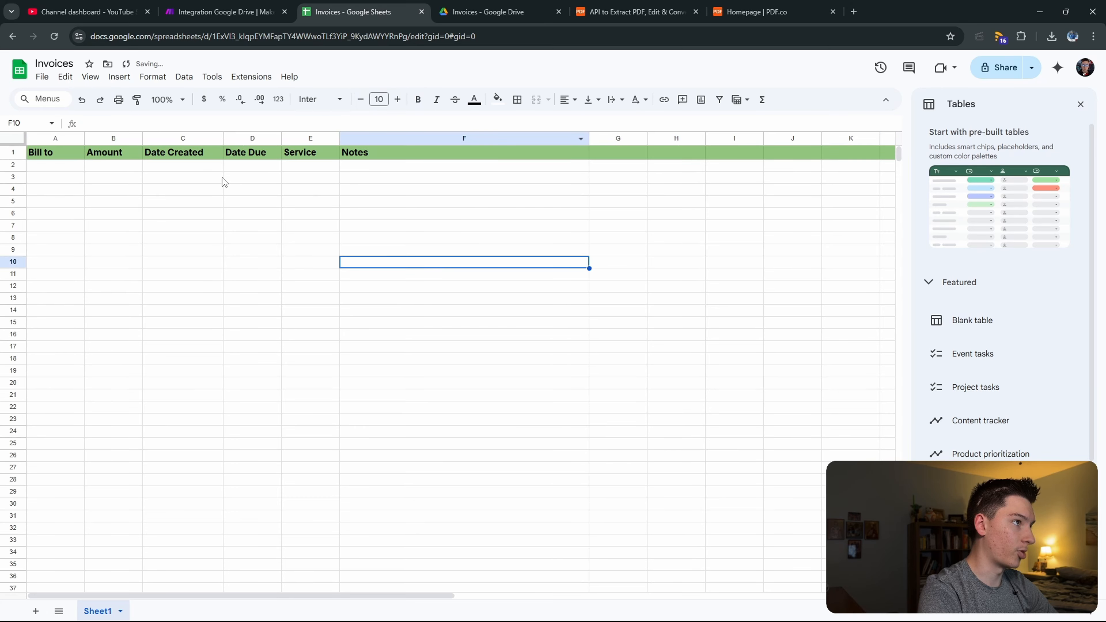
Step: Back in the Make scenario, add 'Service' after 'Notes' in the Extract Info prompt's list of elements to extract
click(223, 12)
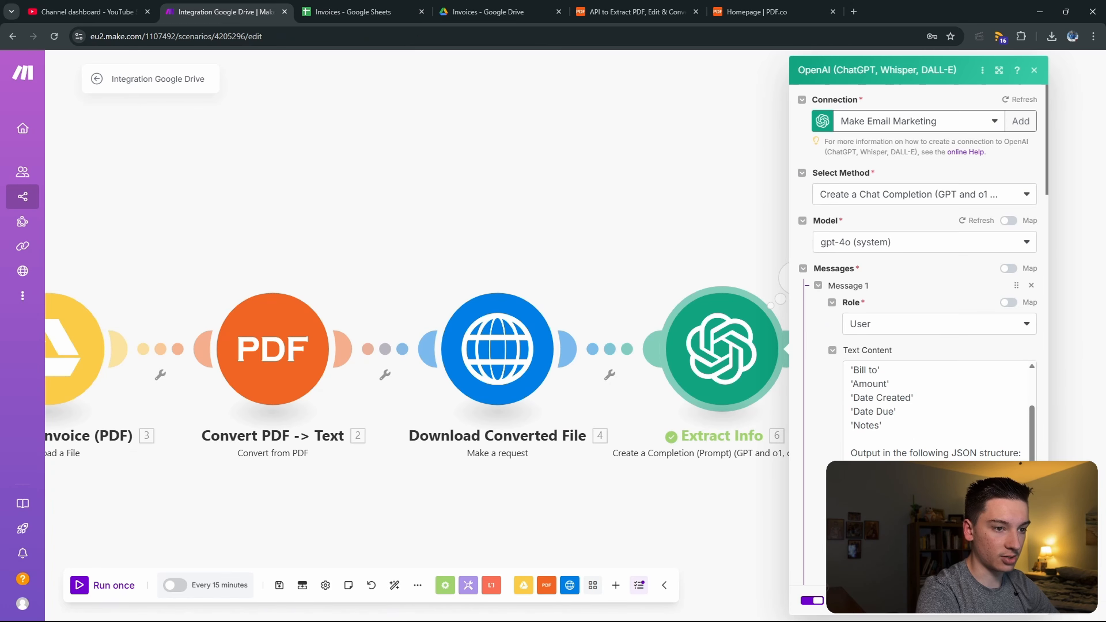
click(890, 426)
key(Return)
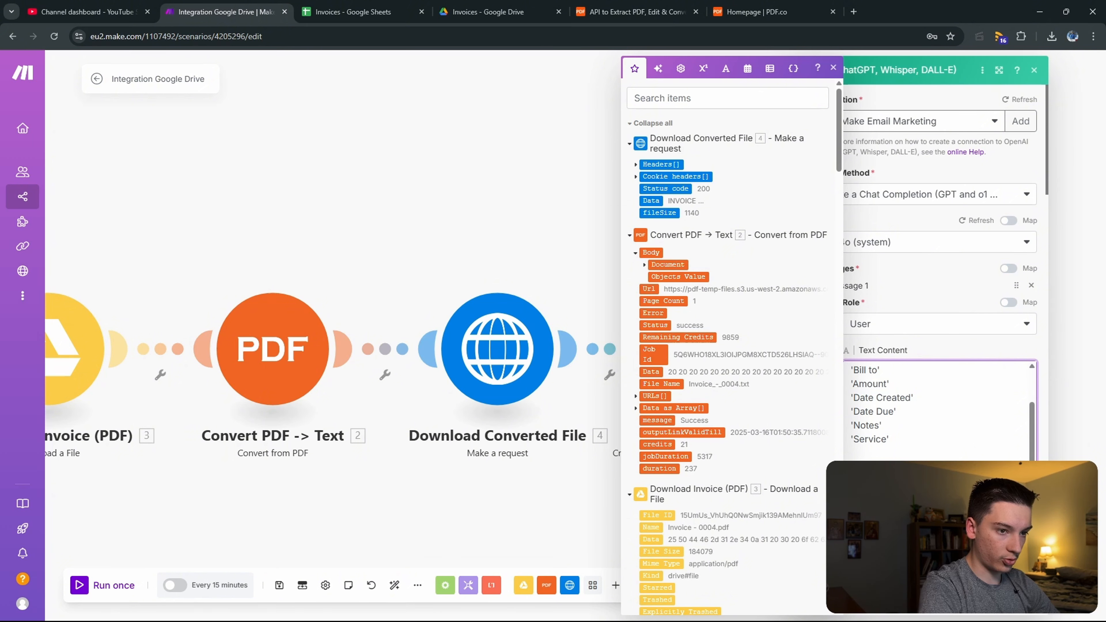
scroll(905, 418, down, 1)
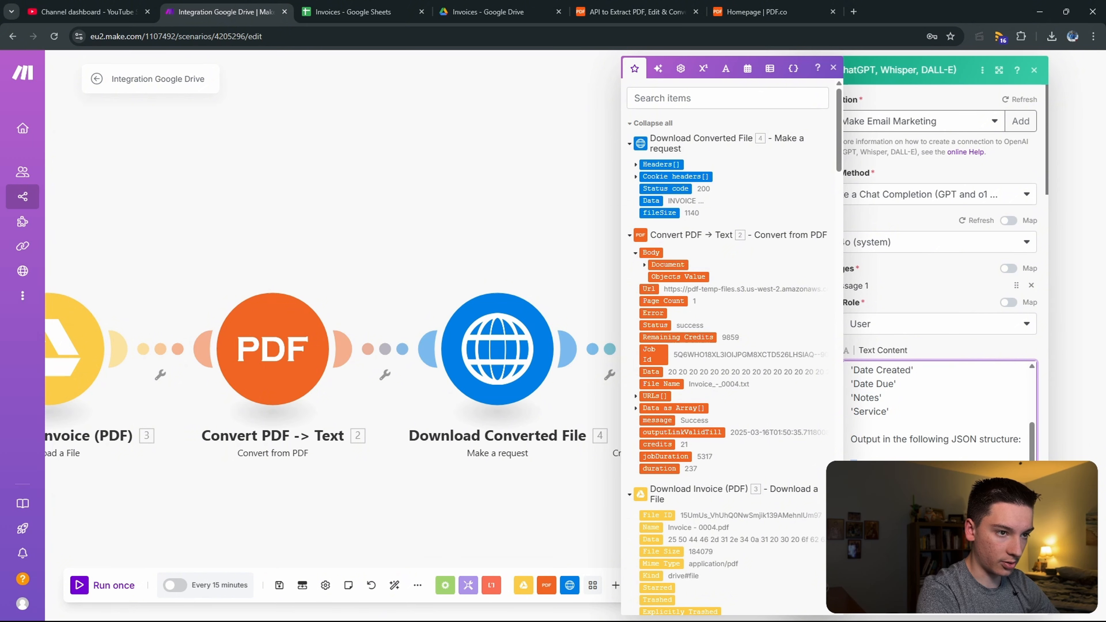
Step: Replace the prompt's JSON structure with a version formatted on jsonformatter.org that includes an empty "service" key, and save the module
key(ctrl+t)
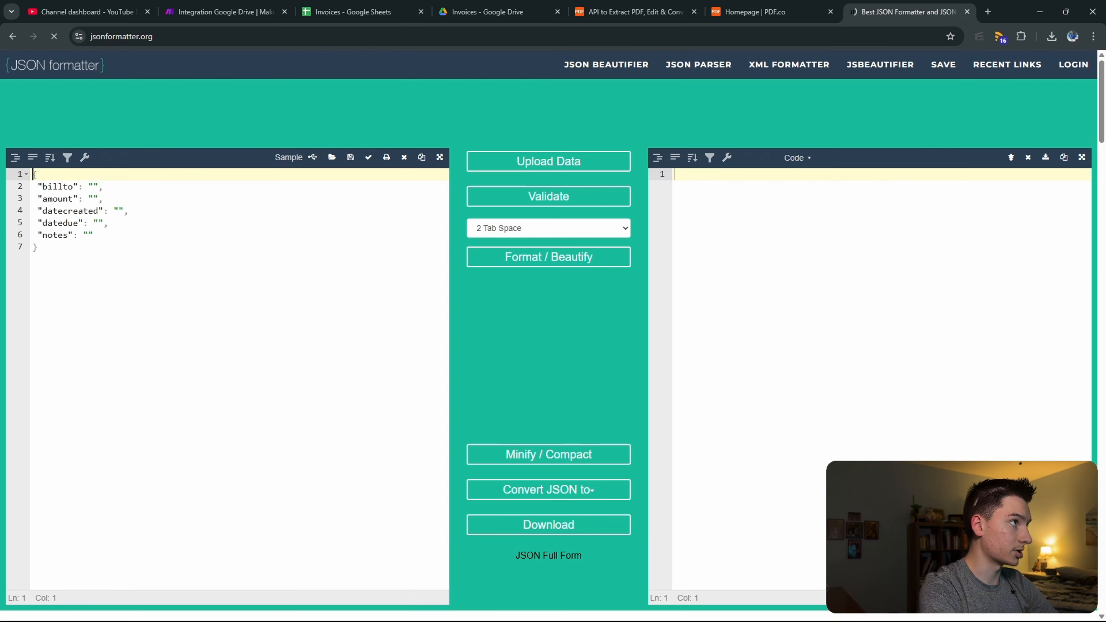
key(ctrl+a)
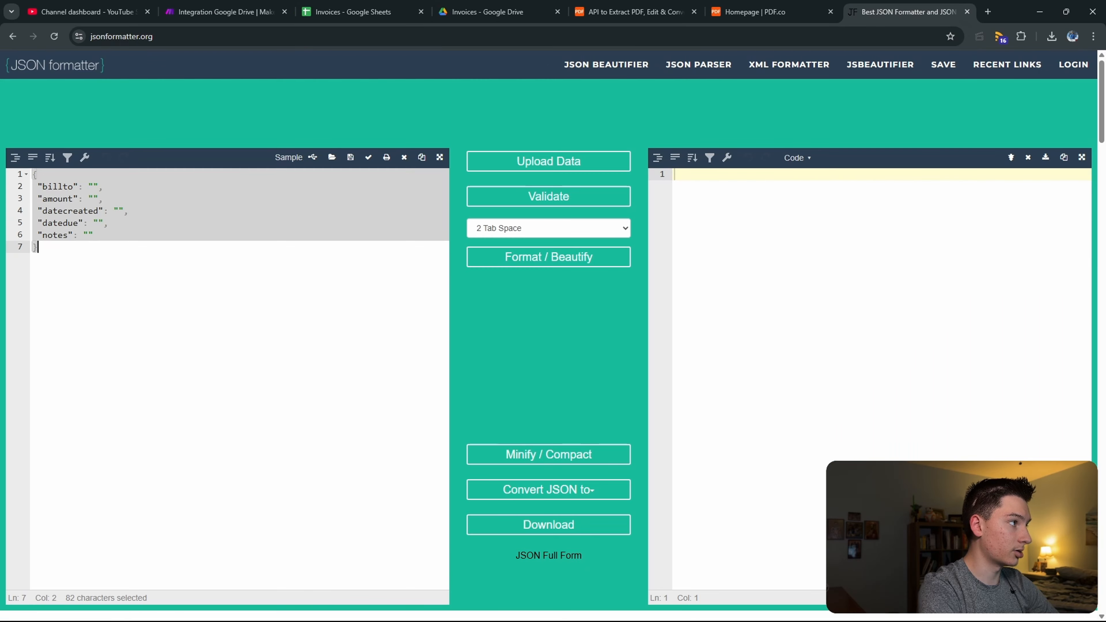
text({   "billto": "",   "amount": "",   "datecreated": "",   "datedue": "",   "notes": "",   "service": "" })
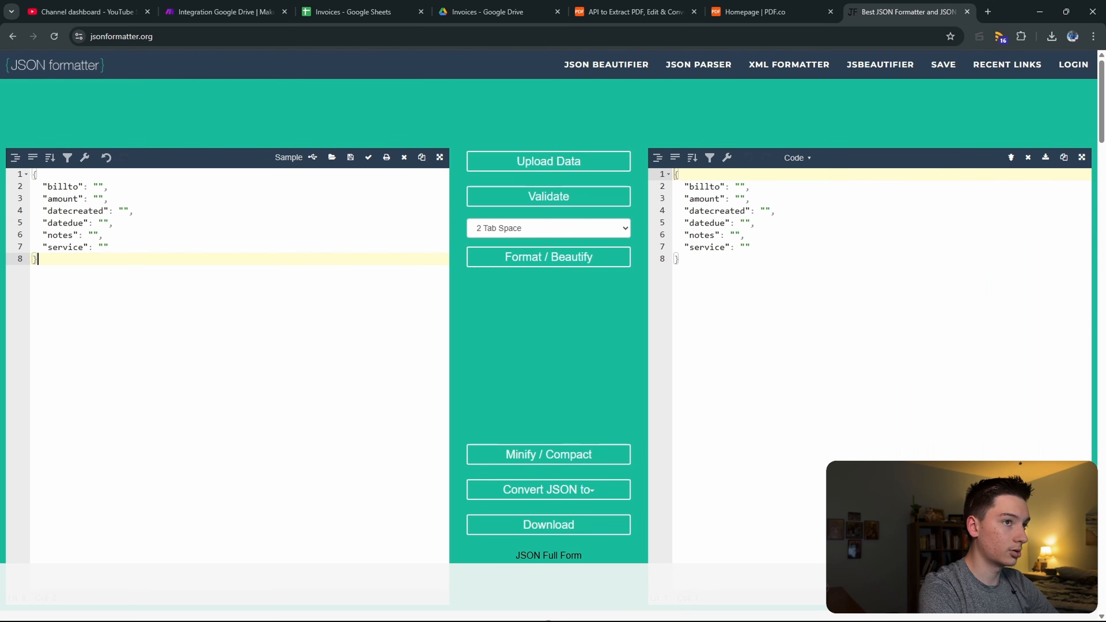
click(1063, 157)
key(ctrl+w)
scroll(919, 305, down, 4)
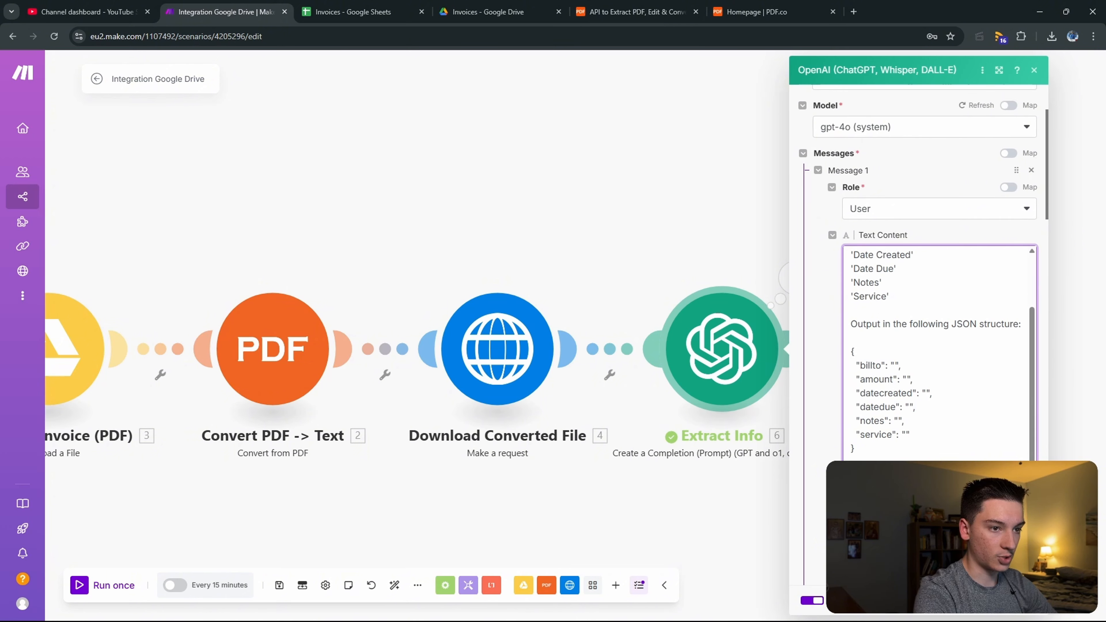
click(1022, 600)
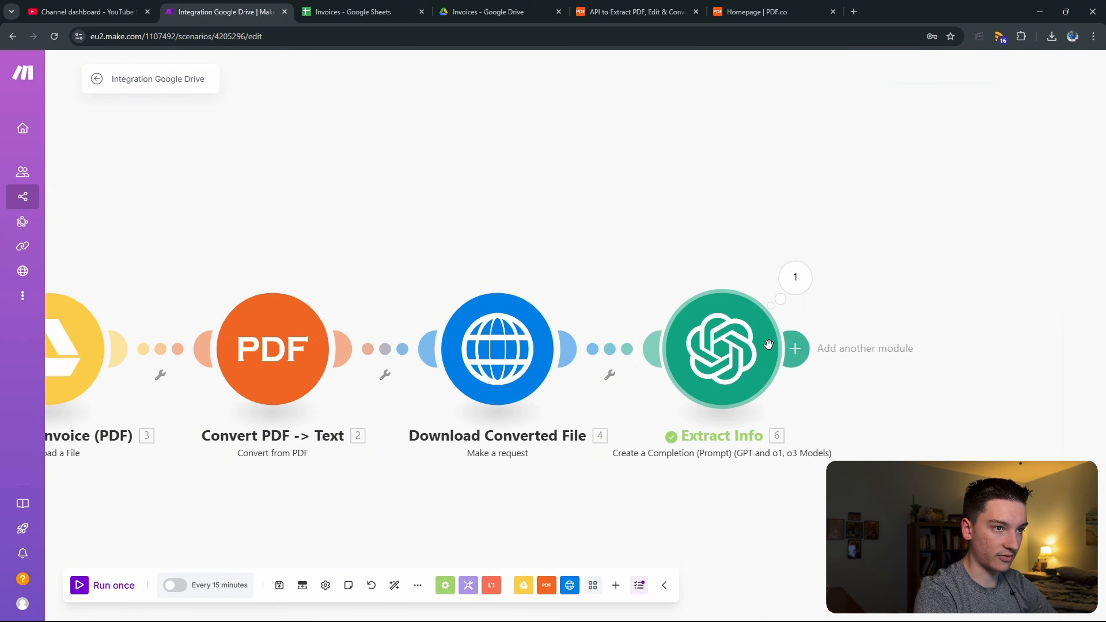
Step: Run only the Extract Info module with the invoice text as its Data input and check the notes in the output's Result
right_click(767, 355)
click(777, 381)
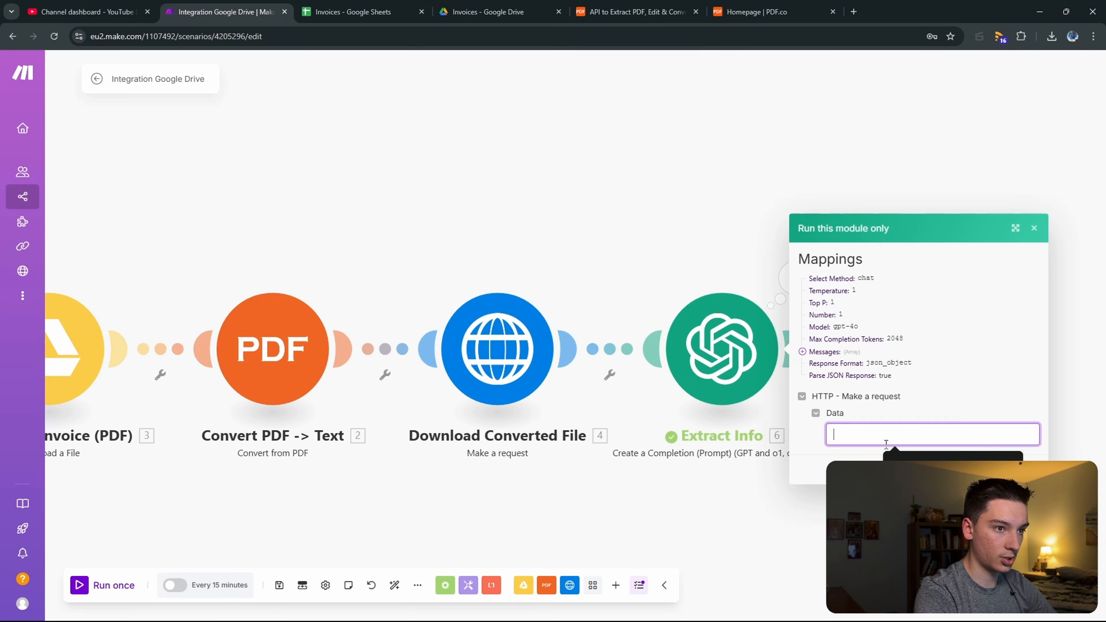
click(927, 472)
click(1025, 469)
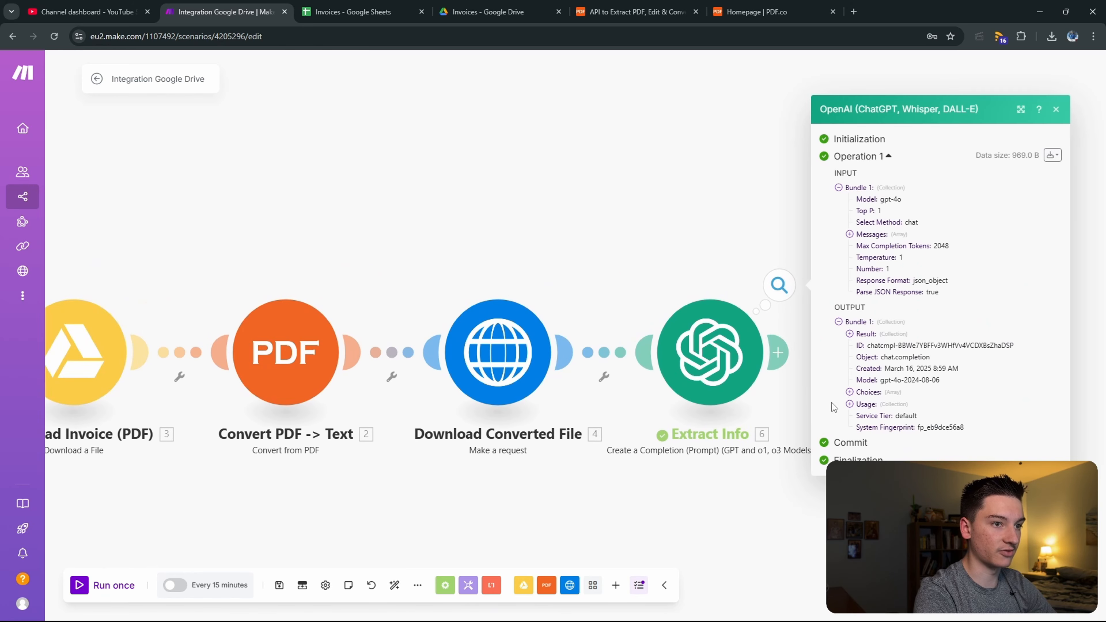
click(872, 333)
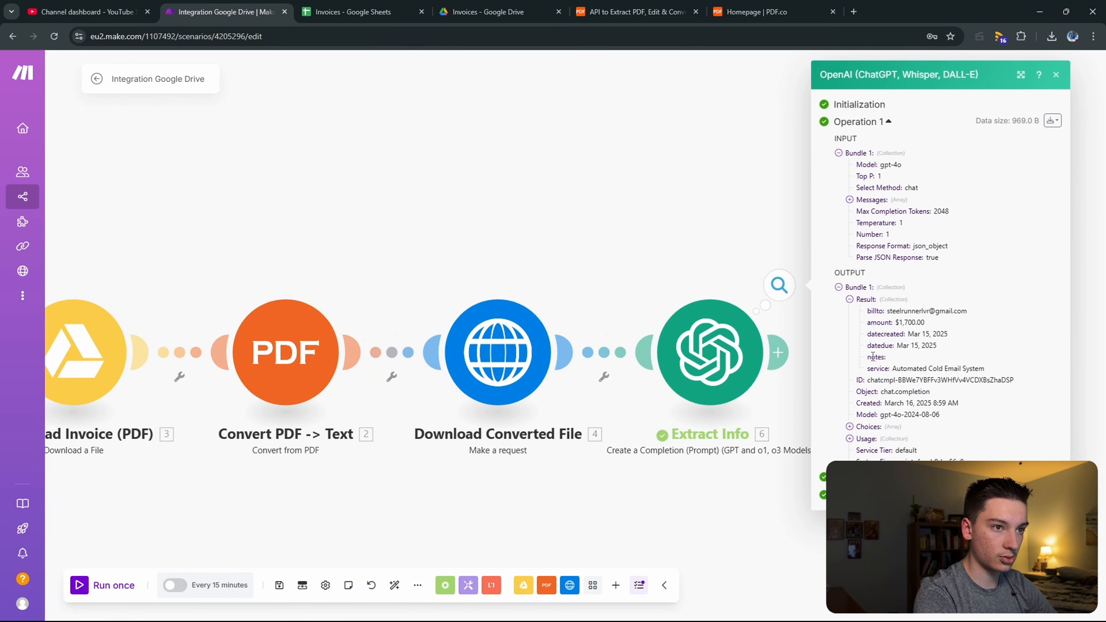
drag(867, 357, 878, 357)
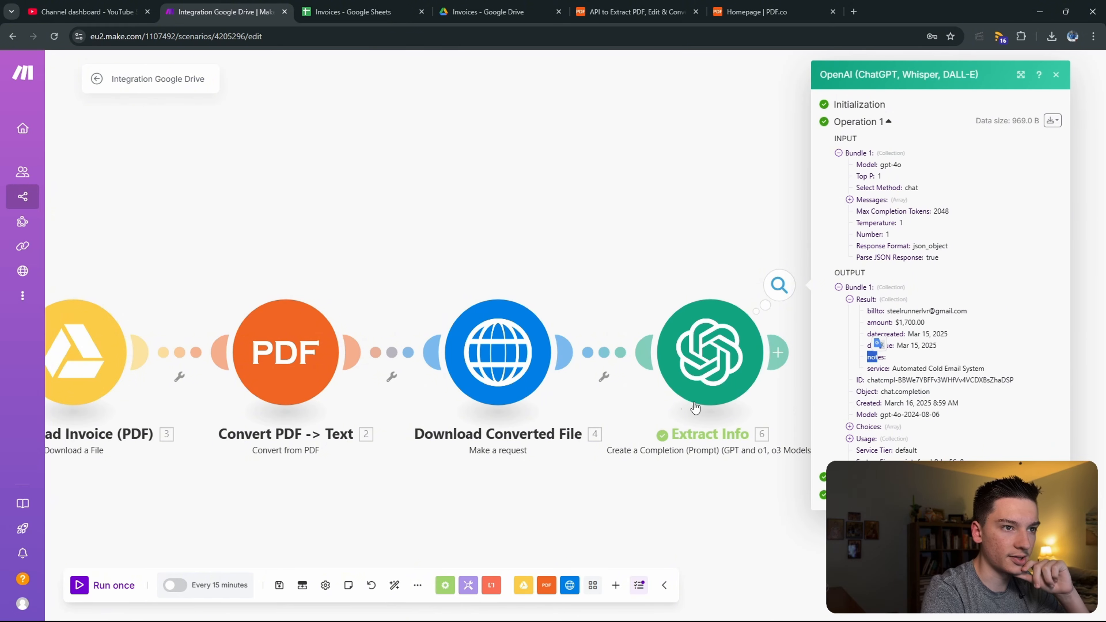
click(924, 403)
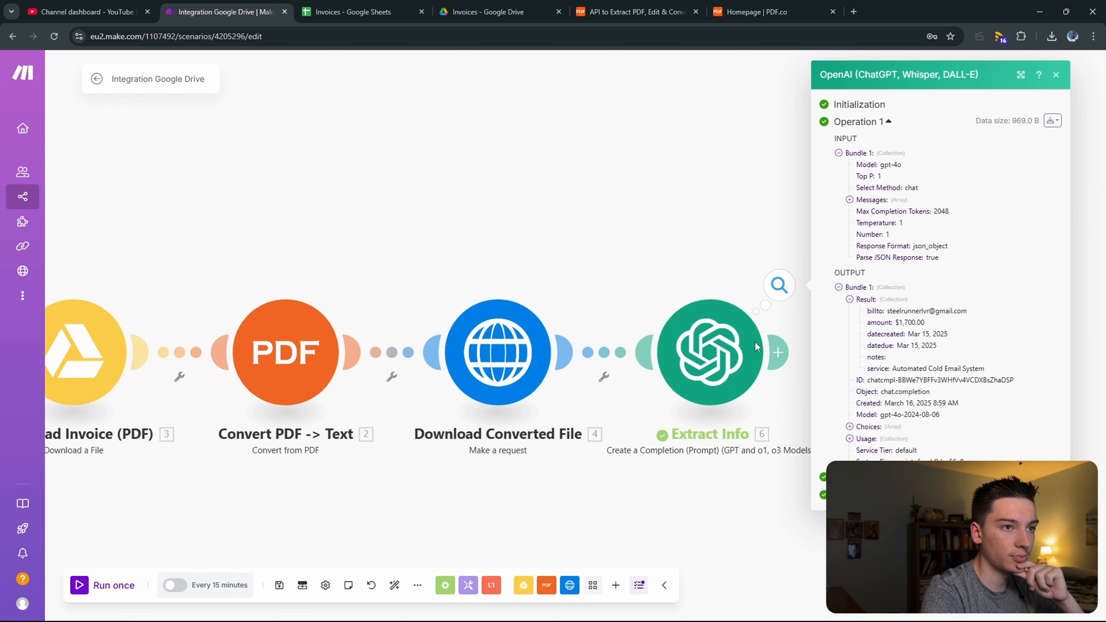
Step: Open the Extract Info run's input bundle content and check the invoice text sent in the second message
click(698, 347)
click(651, 459)
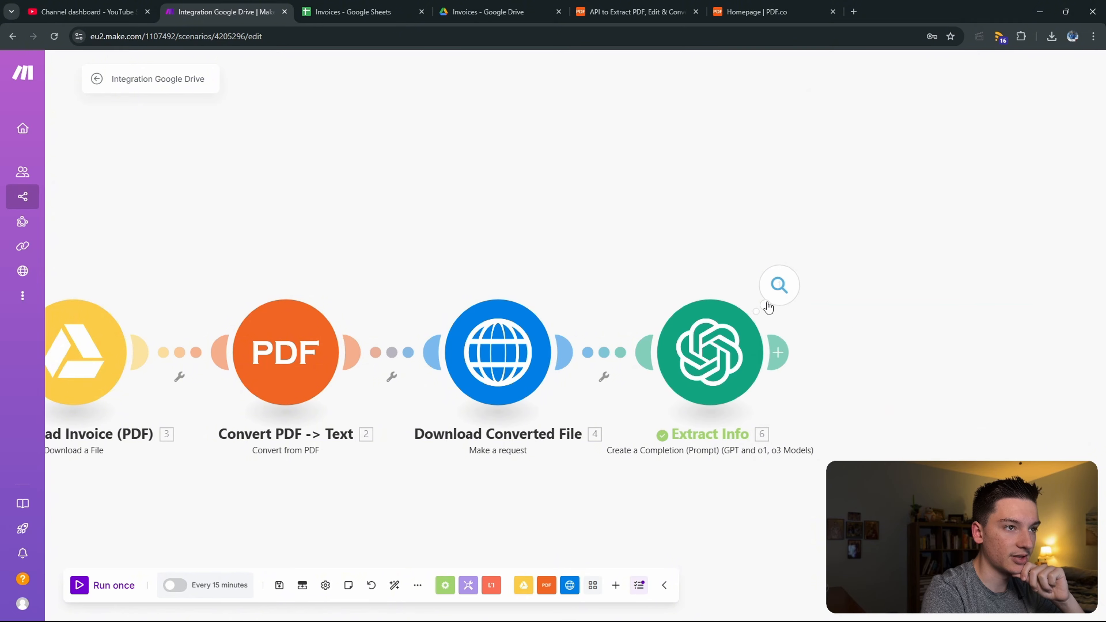
click(794, 294)
click(1051, 155)
click(1002, 176)
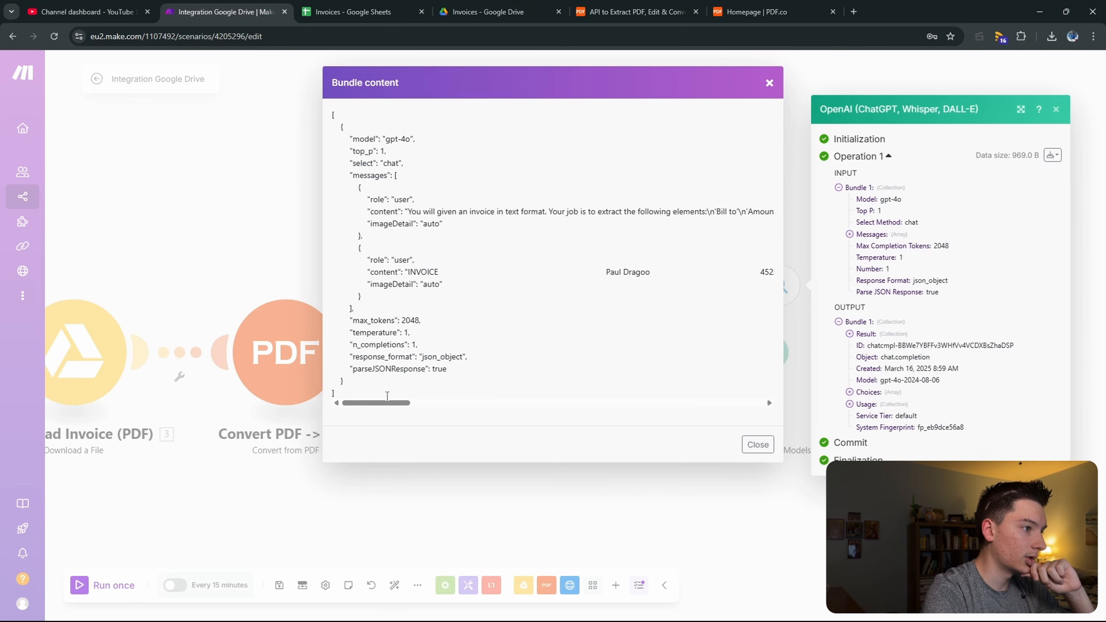
drag(387, 402, 358, 415)
click(409, 489)
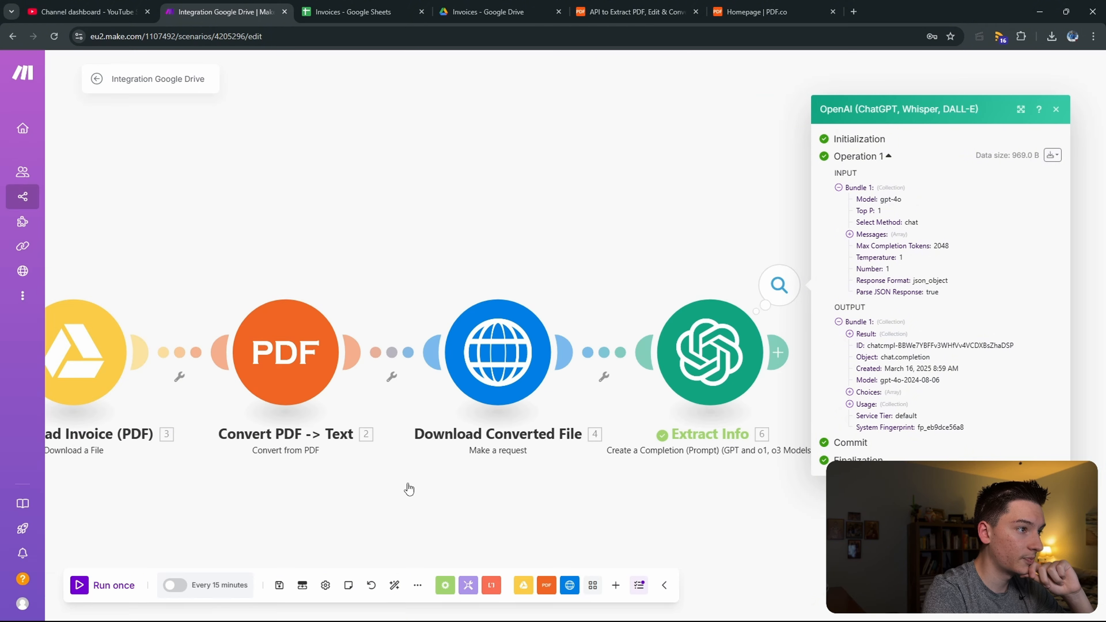
Step: Run only the Download Converted File module and copy the complete invoice text from the Data in its output
right_click(466, 336)
click(353, 421)
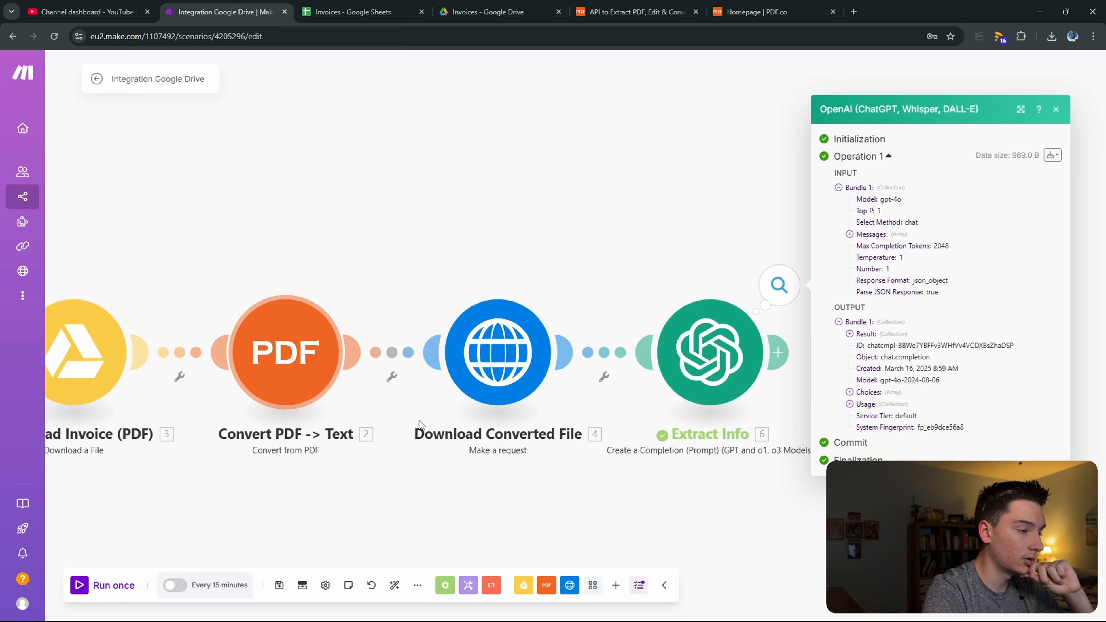
click(475, 376)
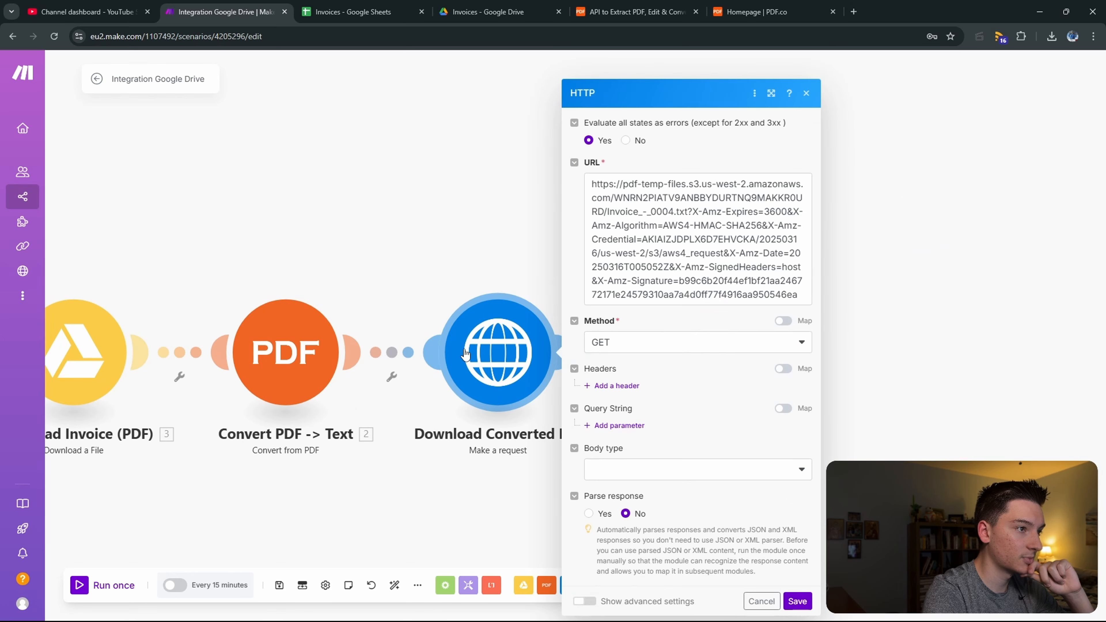
right_click(466, 352)
click(514, 379)
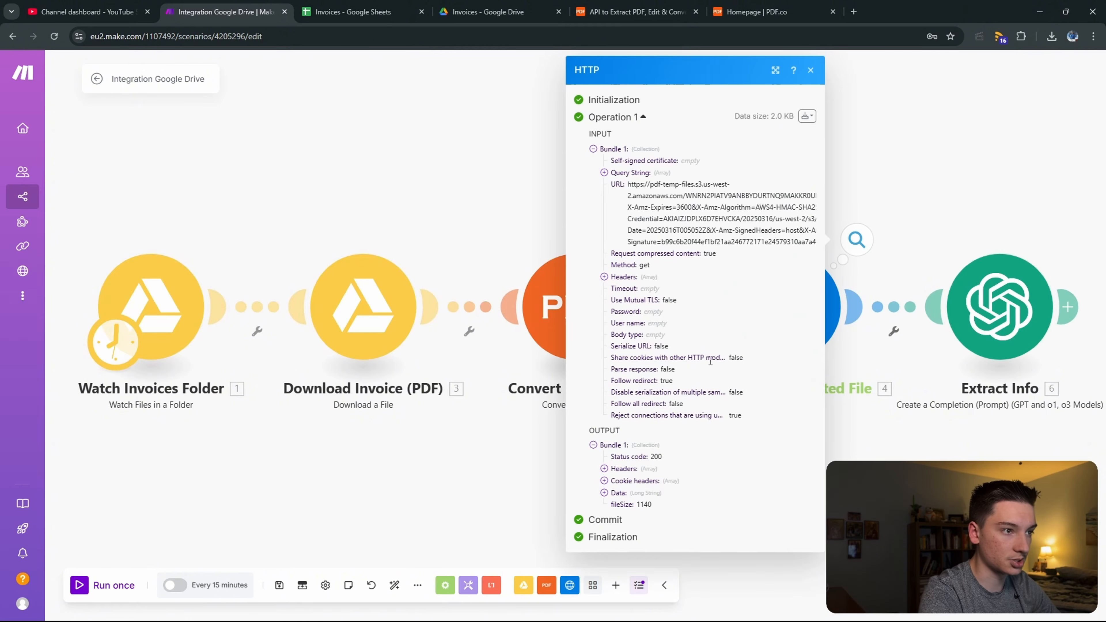
click(609, 492)
scroll(655, 459, down, 2)
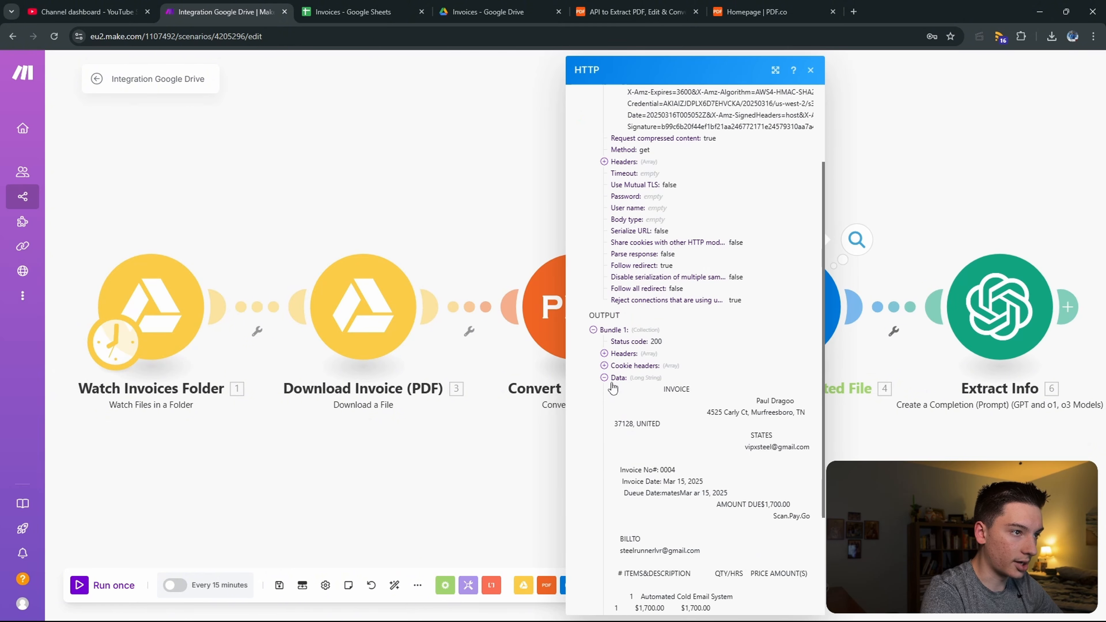
drag(610, 392, 767, 554)
scroll(748, 523, down, 3)
Step: Run only the Extract Info module with the copied invoice text as Data and review the extracted fields in its output
right_click(994, 290)
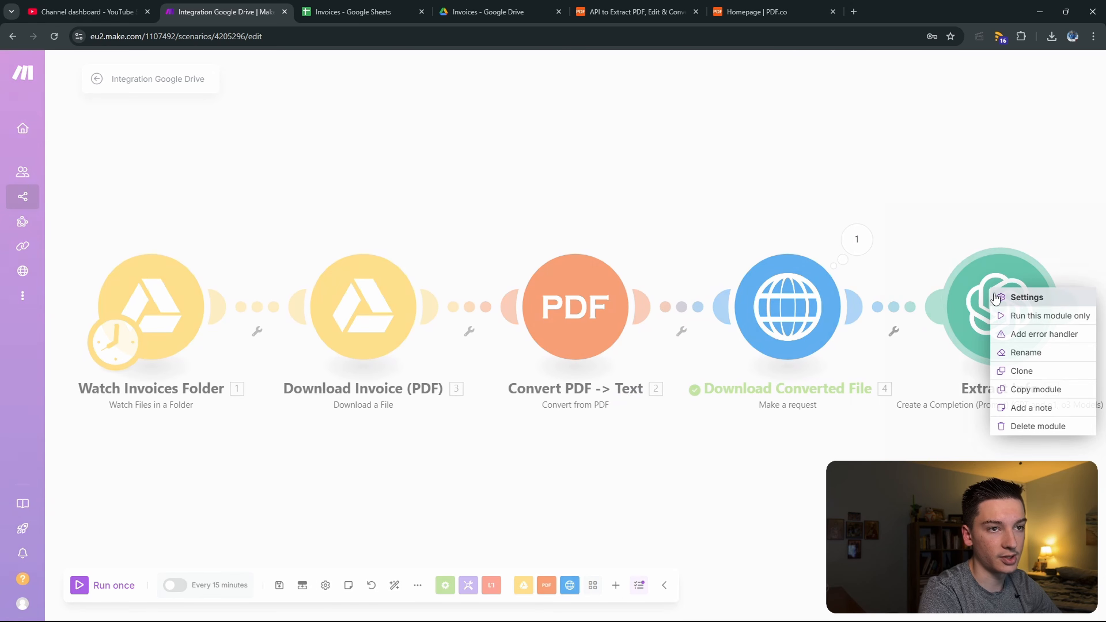
click(1000, 315)
key(ctrl+v)
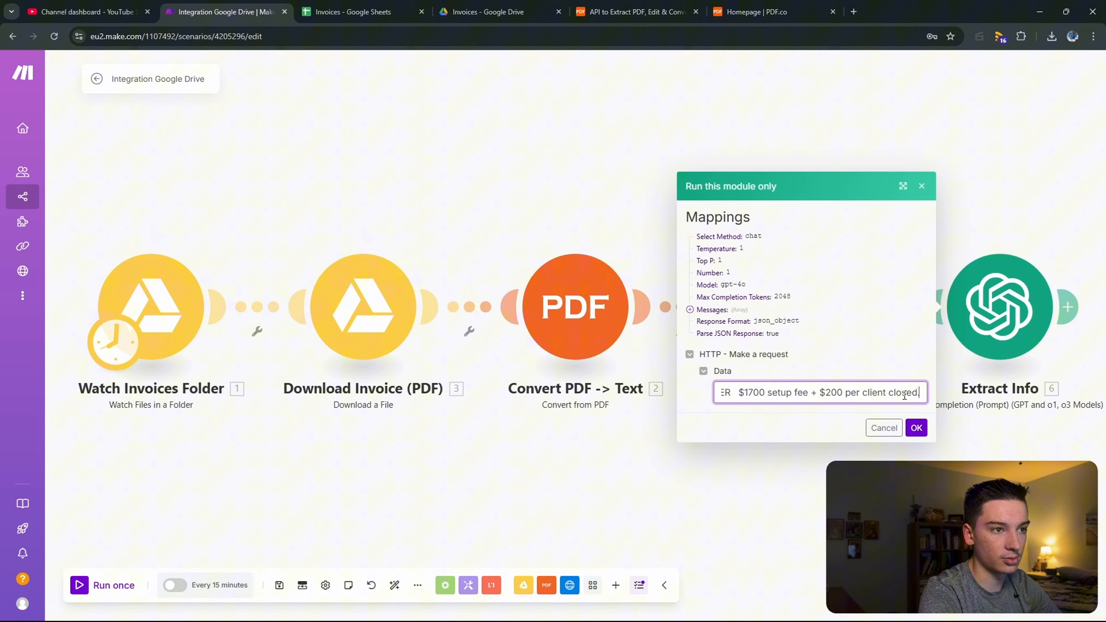
click(915, 427)
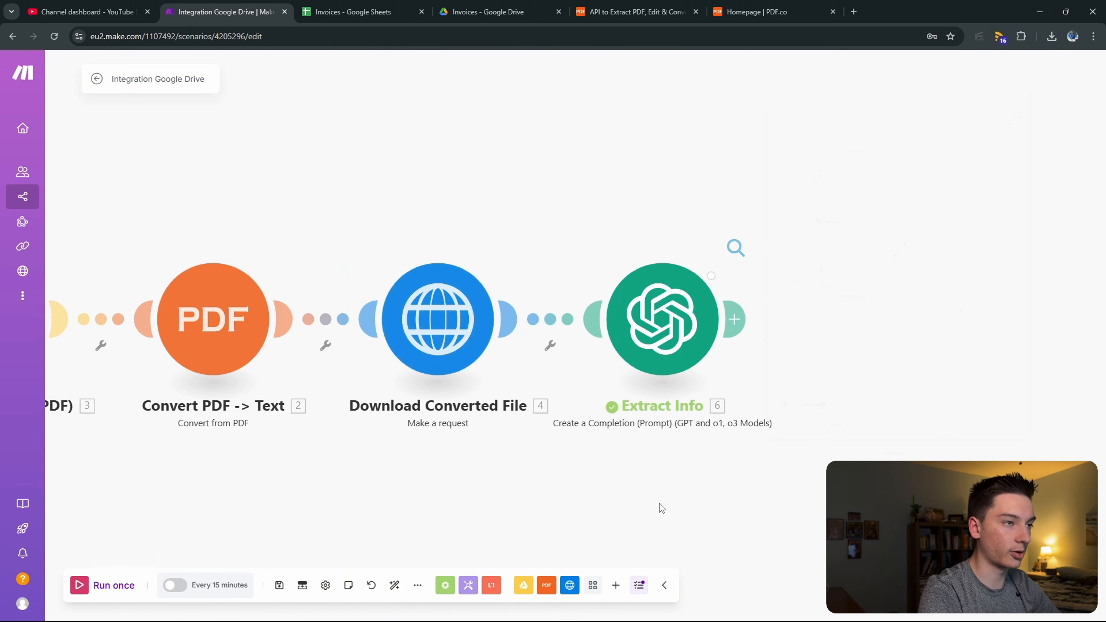
click(836, 298)
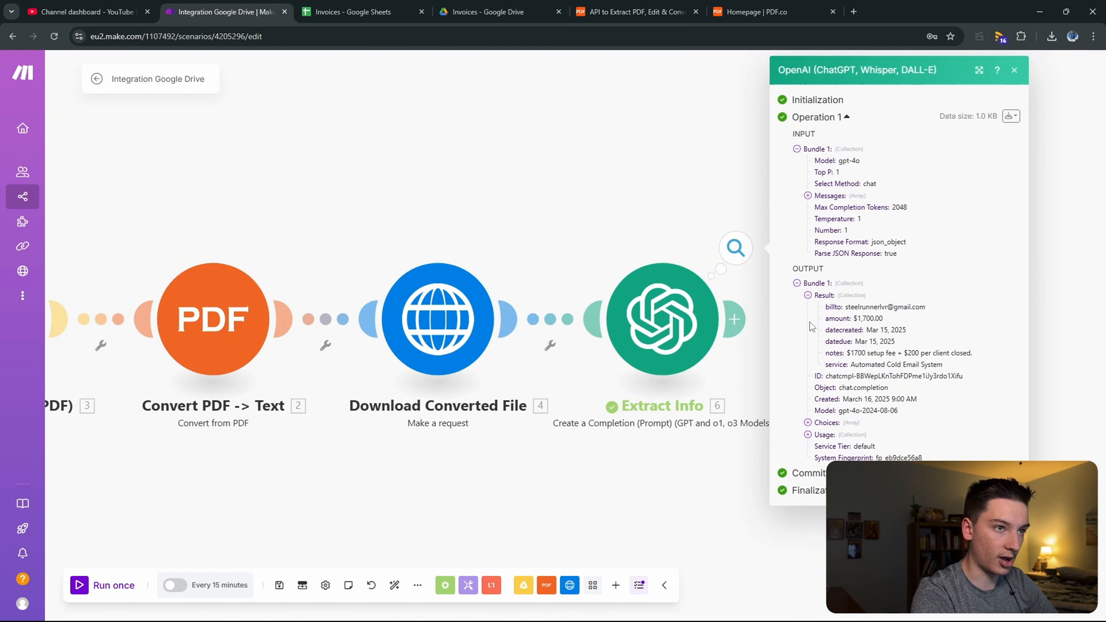
Step: Add a Google Sheets 'Add a Row' module after Extract Info and select the connection for the account that owns the Invoices sheet
click(734, 319)
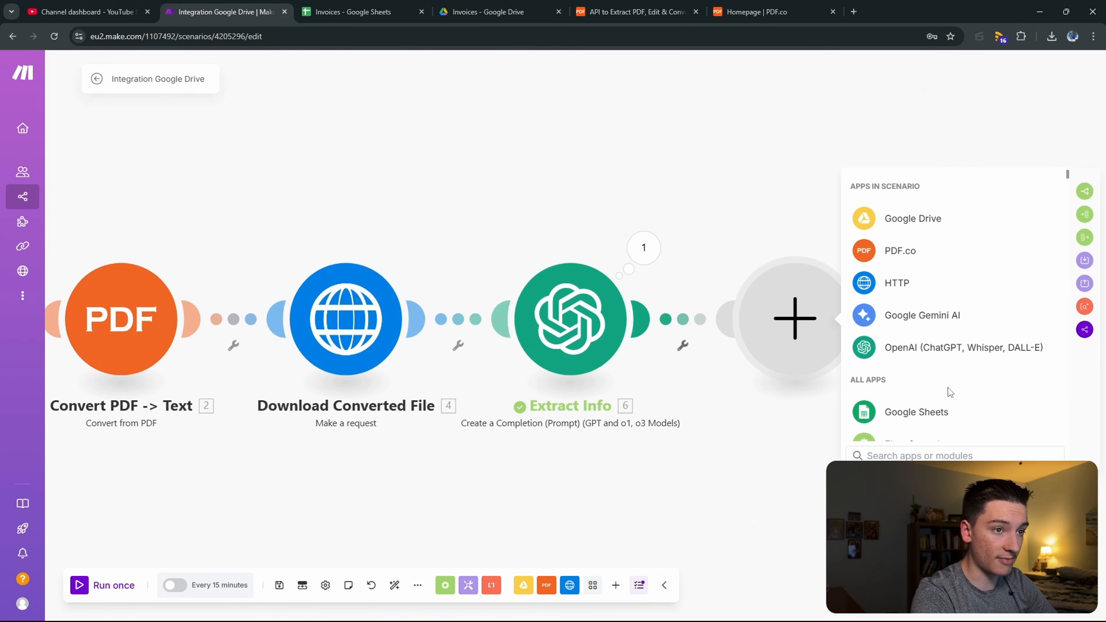
scroll(950, 392, down, 1)
click(929, 360)
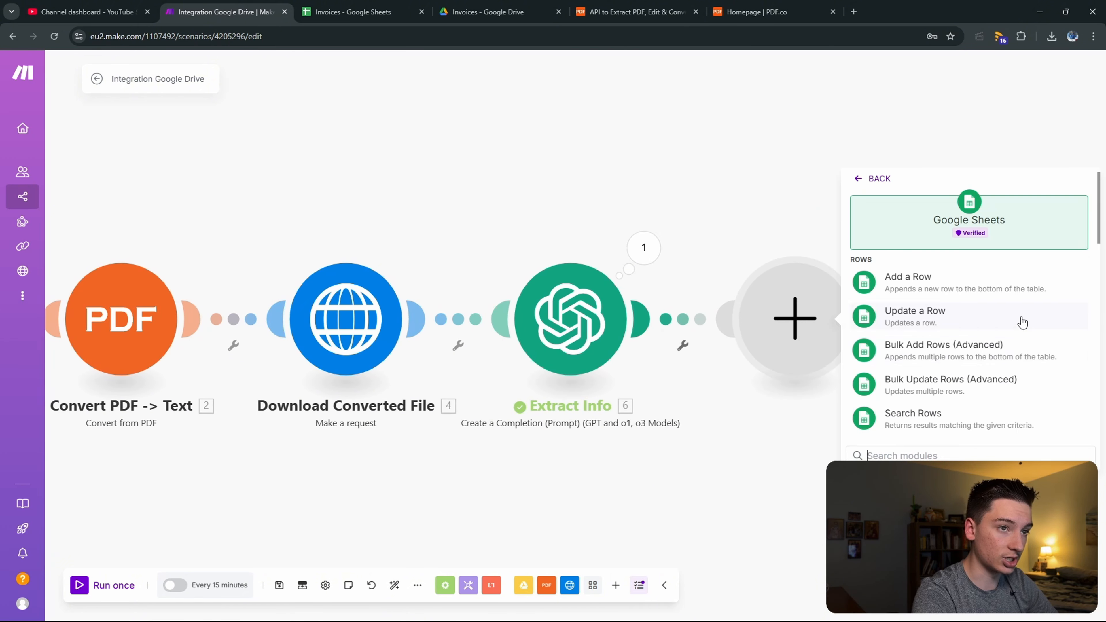
click(915, 298)
click(970, 210)
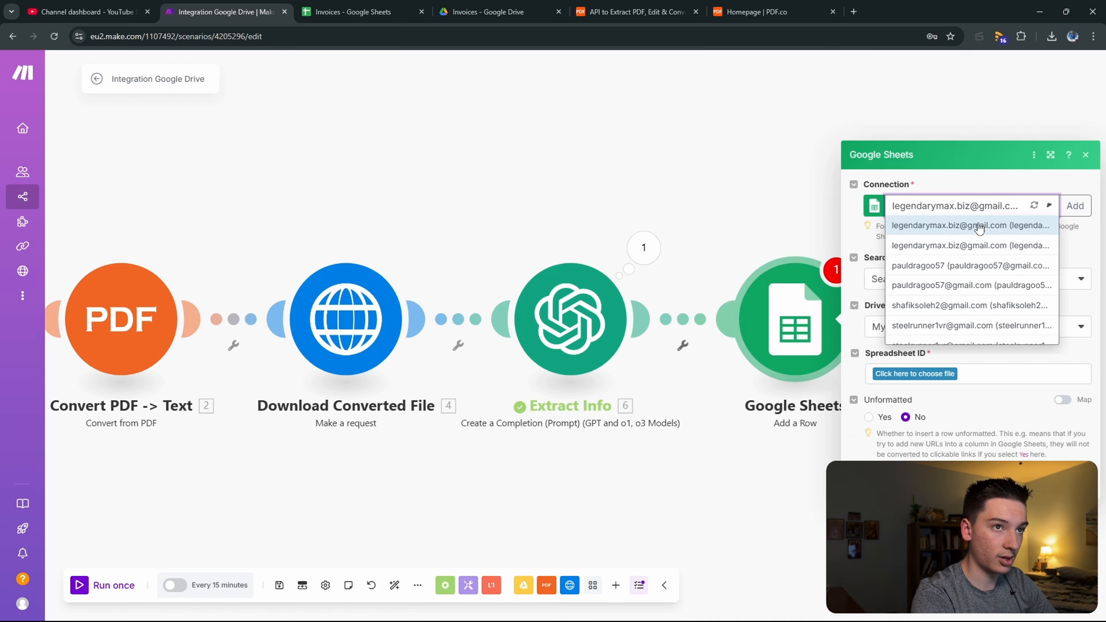
click(937, 361)
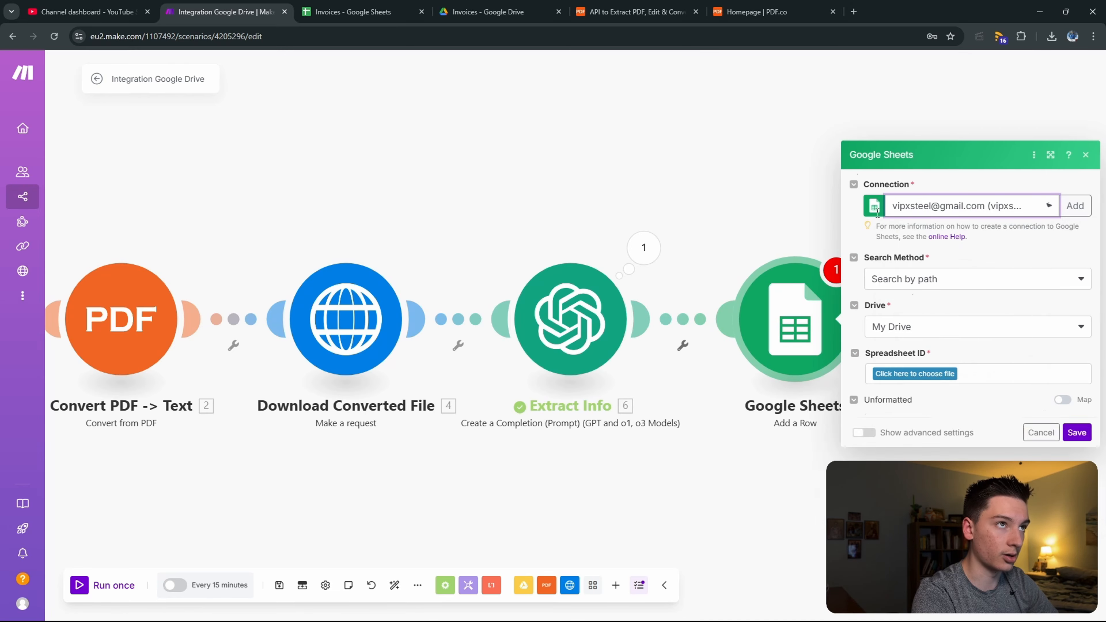
click(348, 12)
click(222, 12)
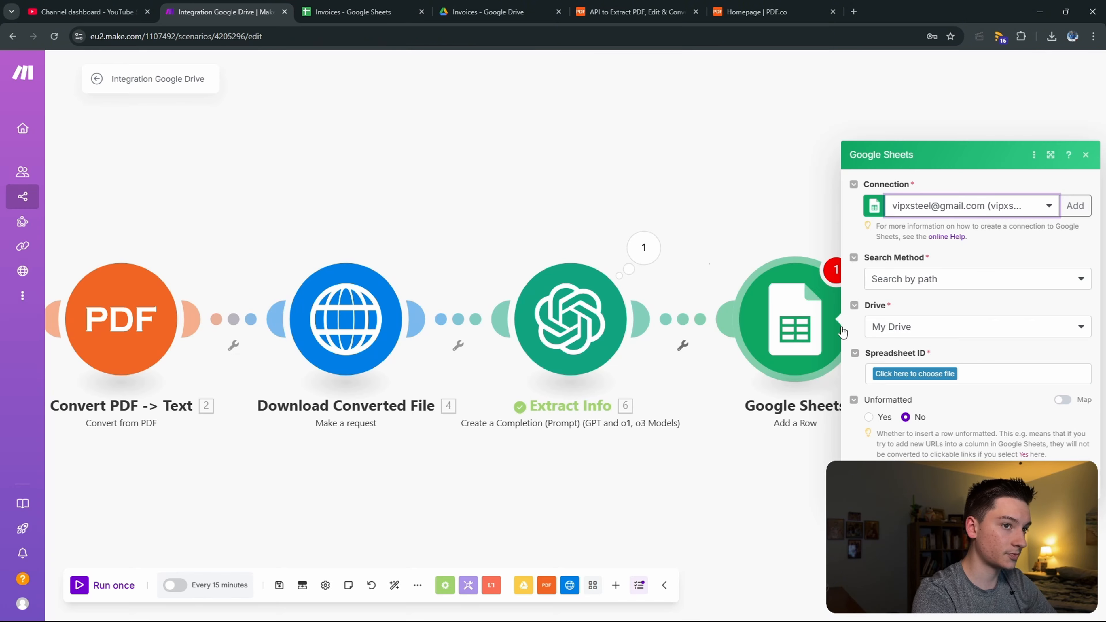
Step: Set the Google Sheets module's spreadsheet to /Invoices in My Drive and its sheet name to Sheet1
click(907, 372)
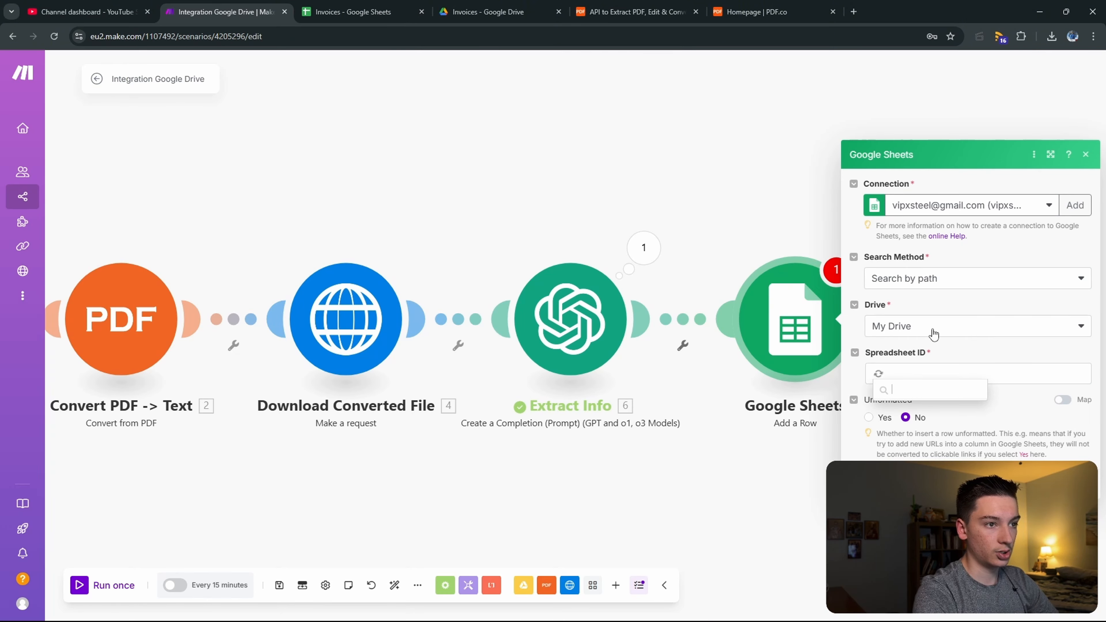
scroll(937, 457, down, 3)
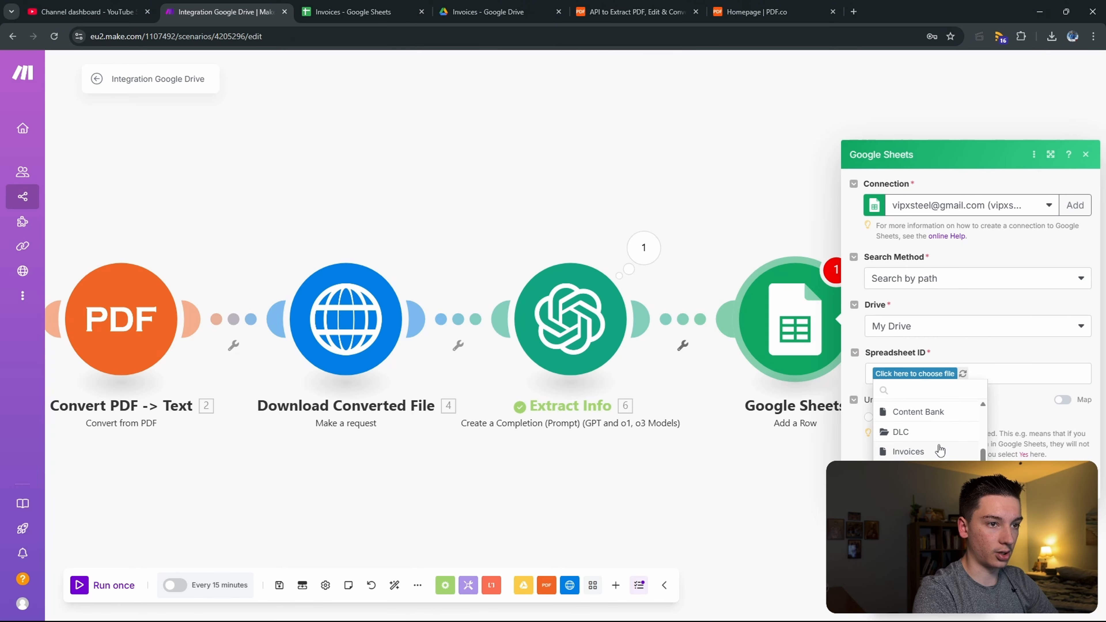
scroll(940, 450, up, 3)
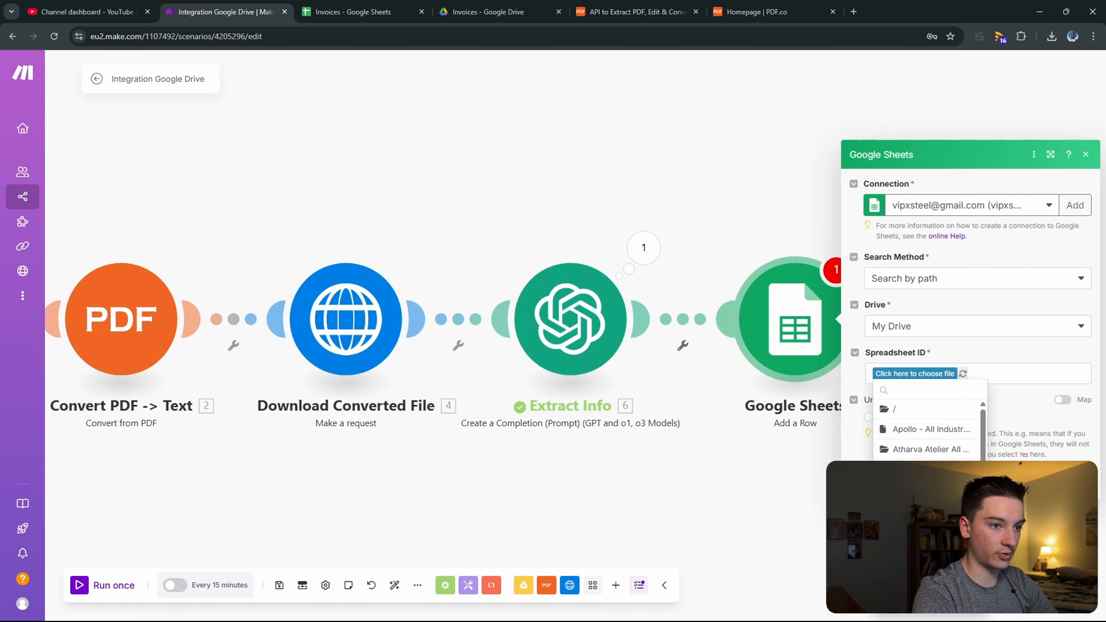
click(927, 529)
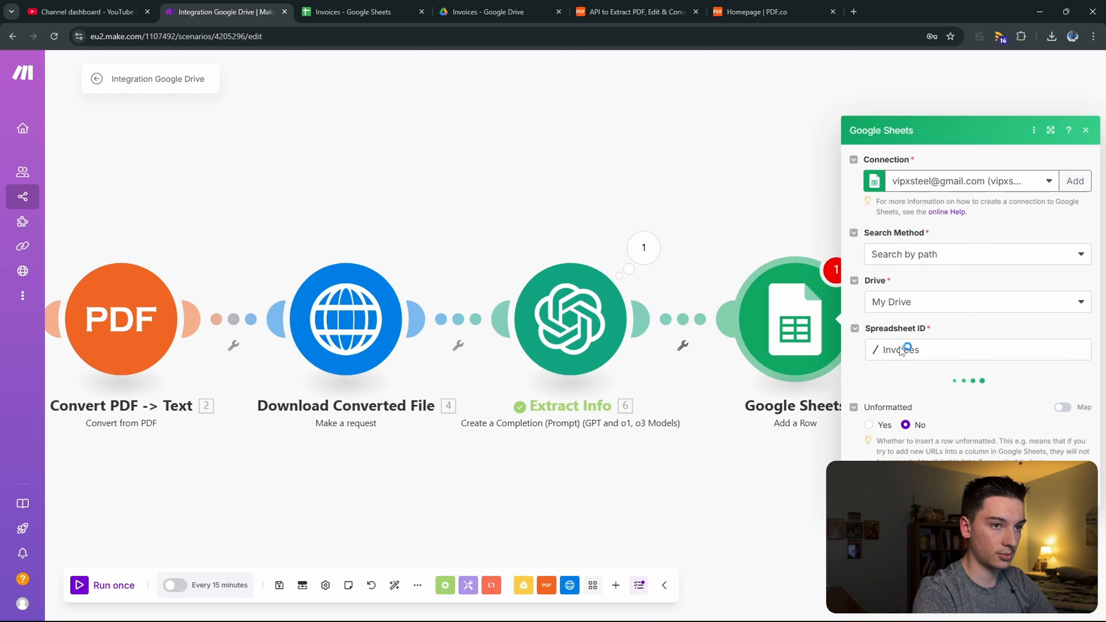
click(930, 395)
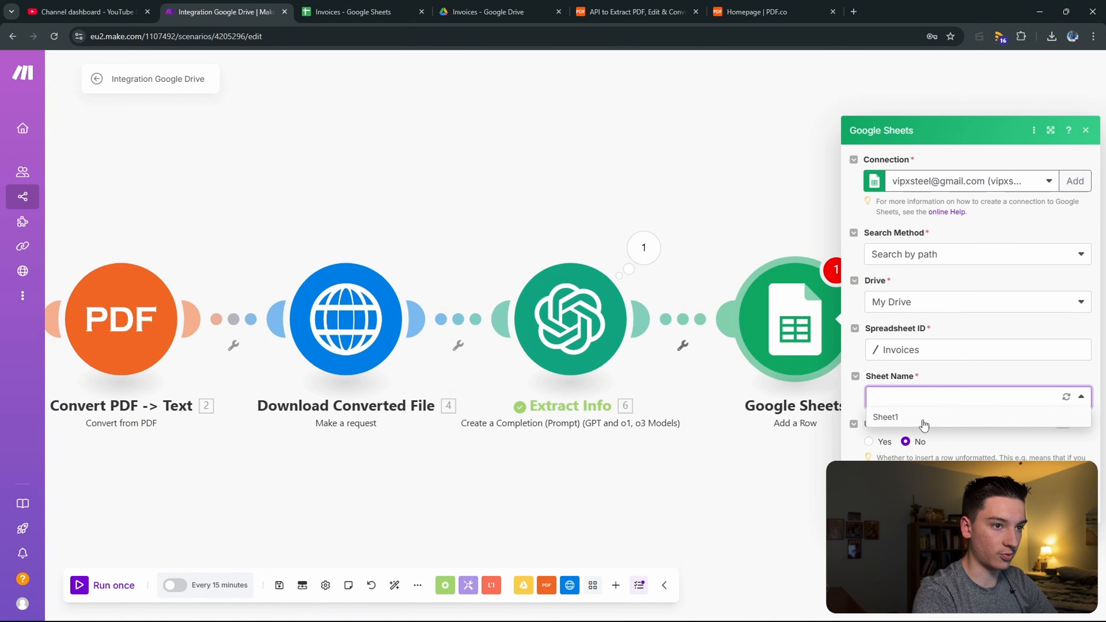
click(929, 416)
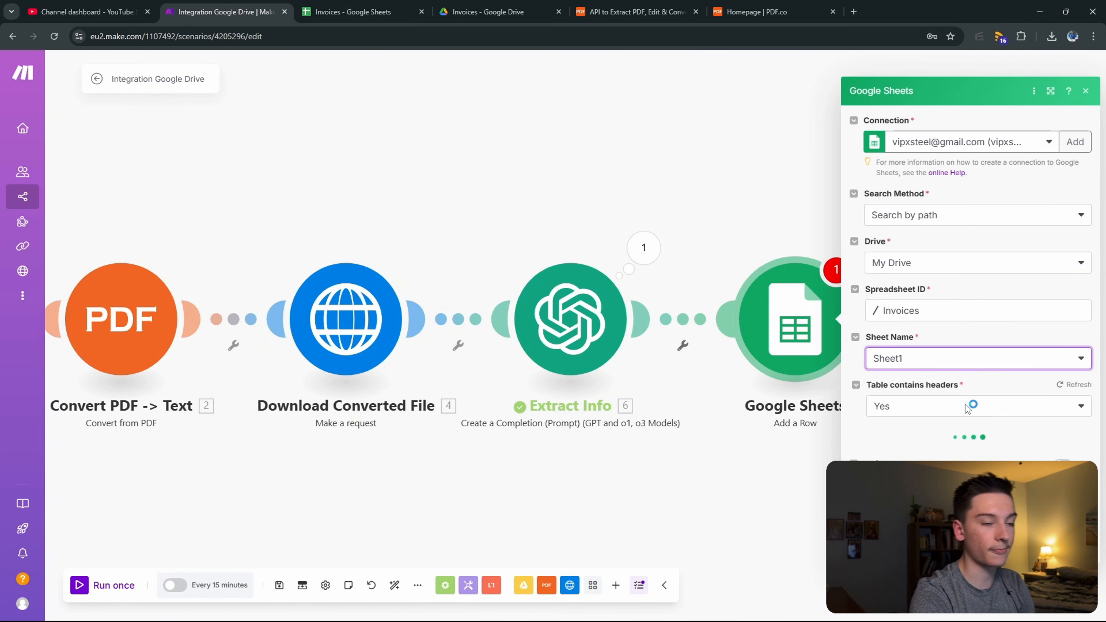
Step: Map the Extract Info results billto to Bill to (A) and amount to Amount (B)
scroll(888, 379, down, 2)
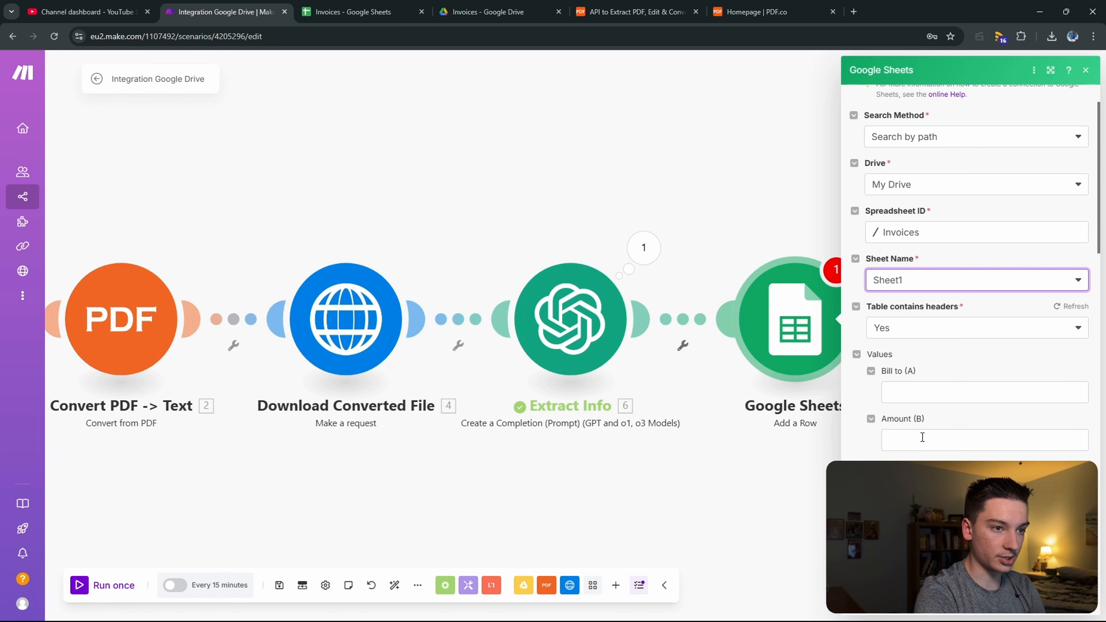
scroll(922, 437, down, 3)
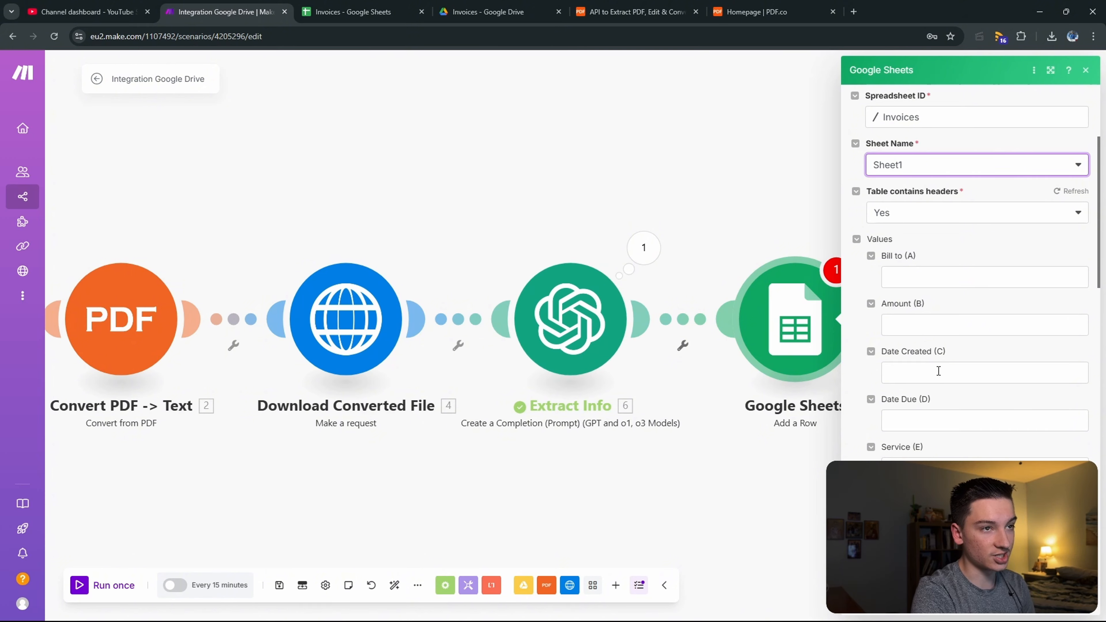
click(955, 274)
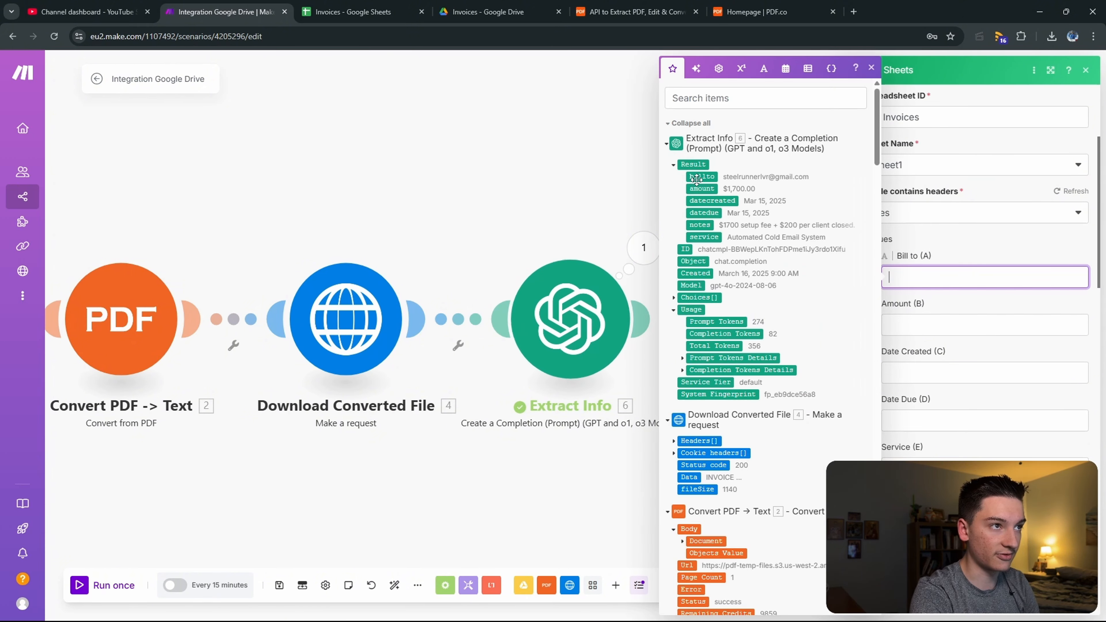
drag(696, 179, 932, 278)
click(917, 325)
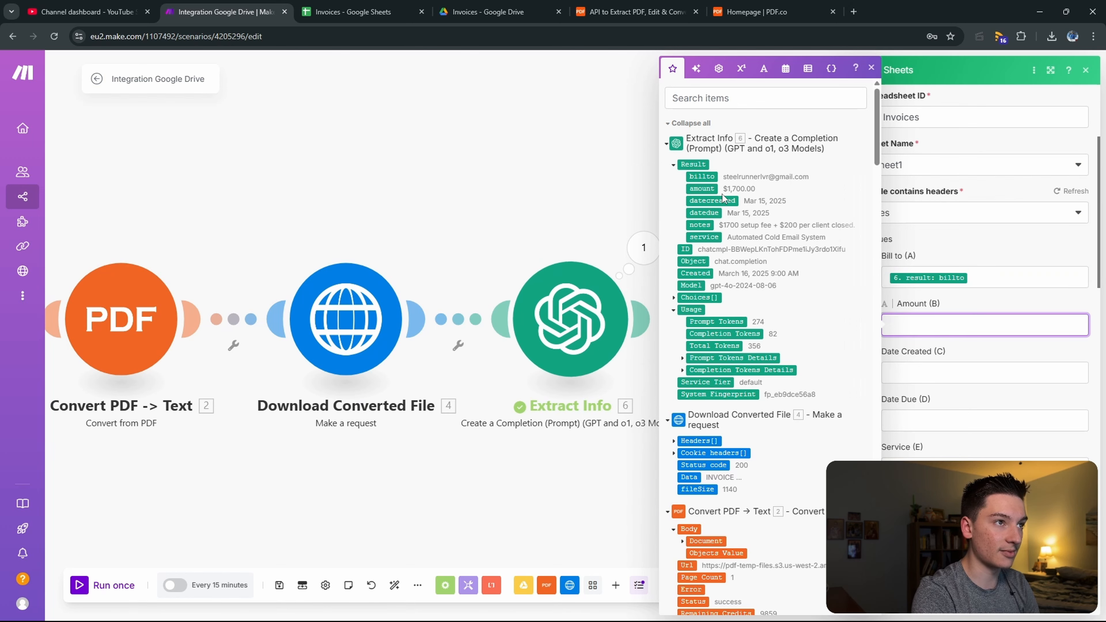
drag(705, 189, 893, 370)
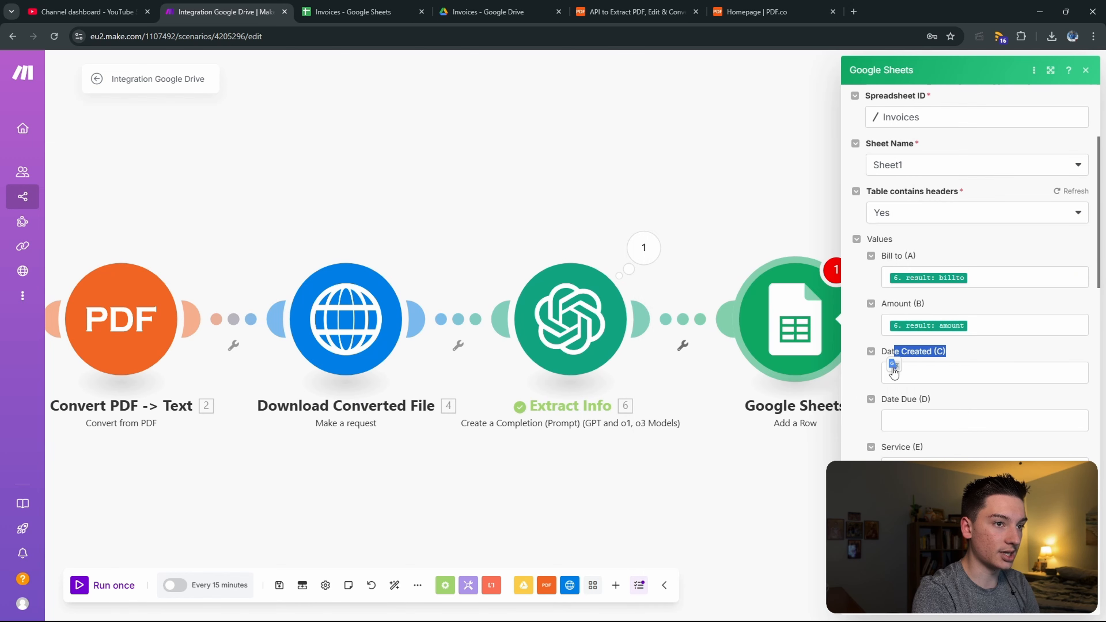
Step: Map the Extract Info results datecreated to Date Created (C), datedue to Date Due (D) and notes to Notes (F)
click(922, 371)
click(719, 201)
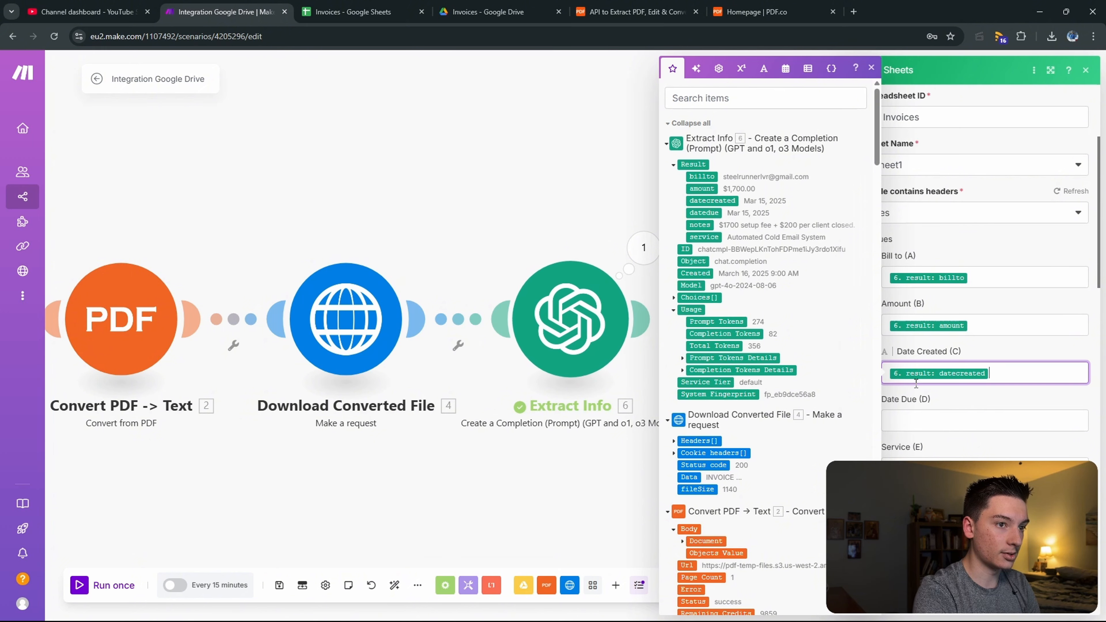
click(936, 421)
click(704, 213)
scroll(927, 458, down, 1)
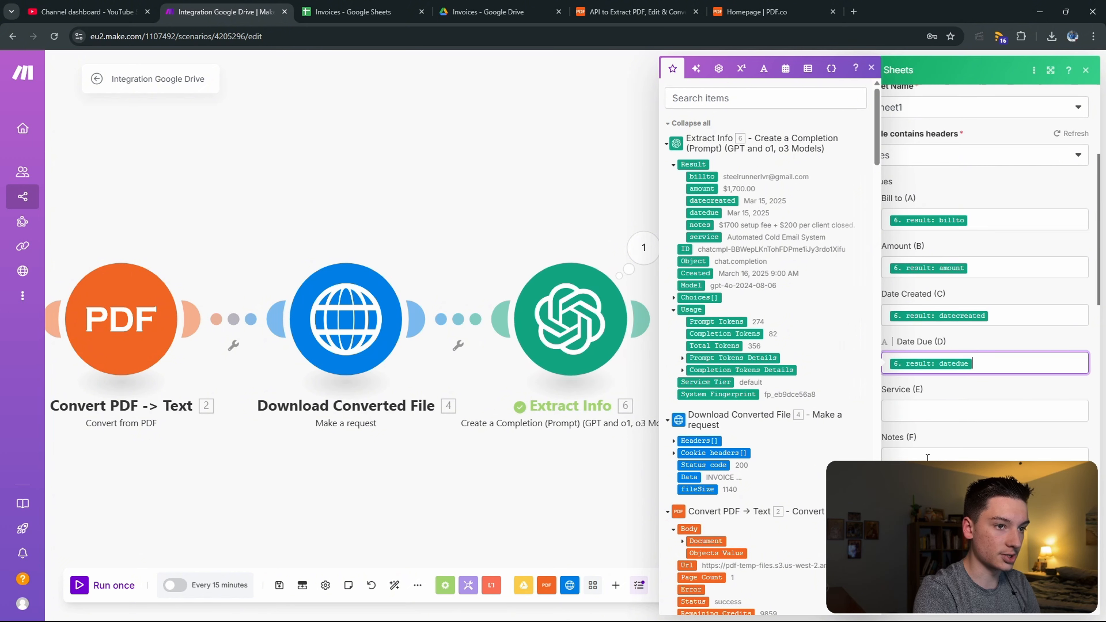
click(928, 458)
click(700, 225)
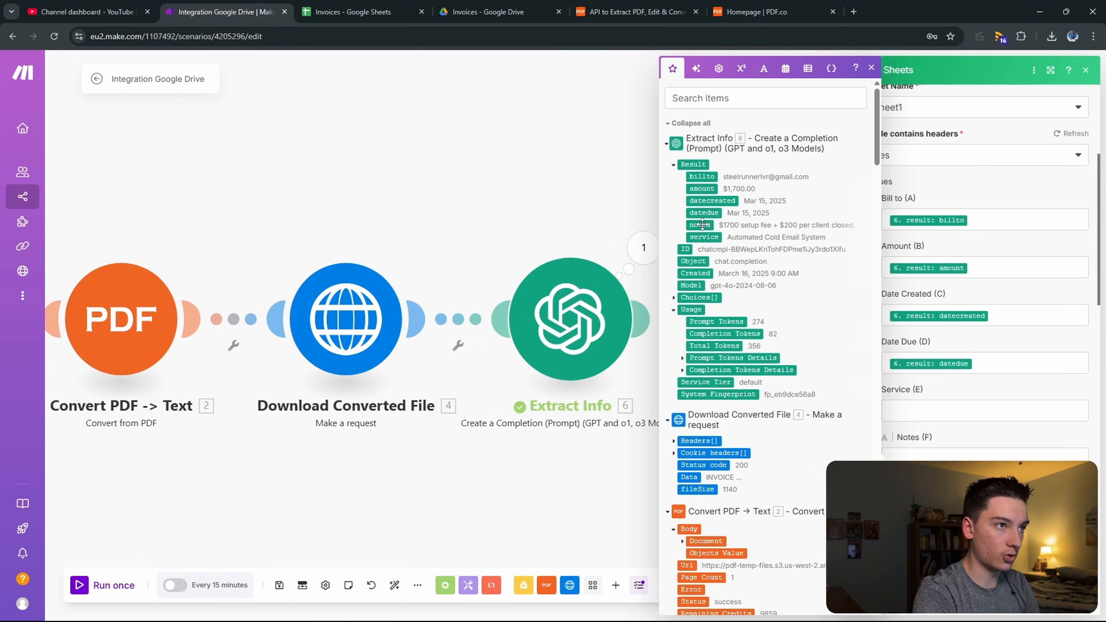
Step: Map the Extract Info result service to Service (E) and save the Google Sheets module
click(922, 409)
click(704, 237)
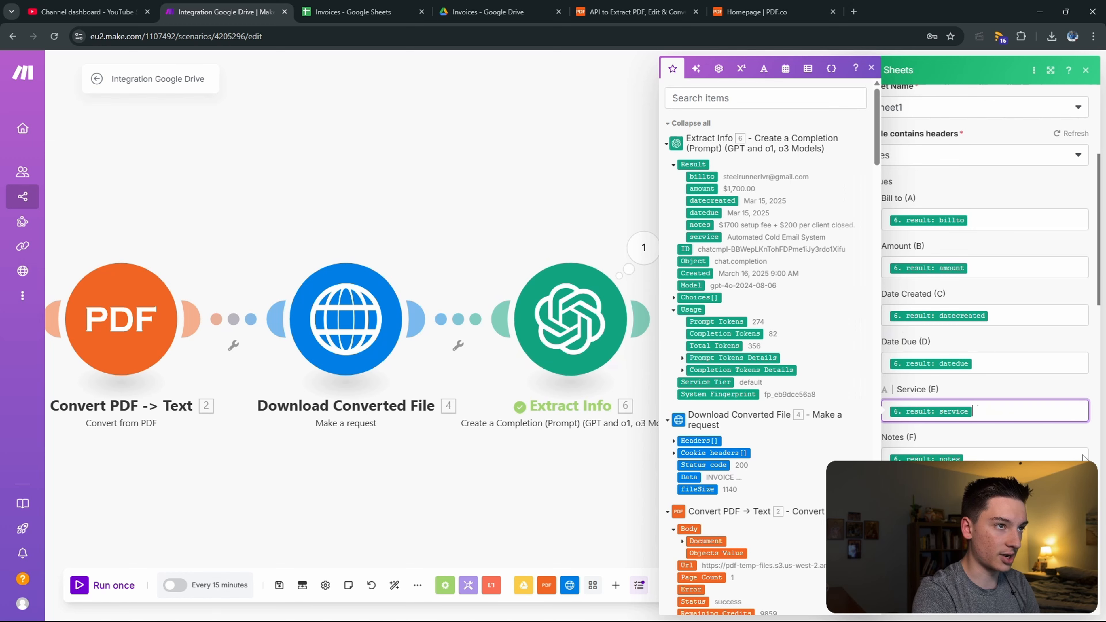
click(1083, 614)
Step: Rename the Google Sheets module as Add to Invoice Sheet
right_click(802, 326)
click(838, 391)
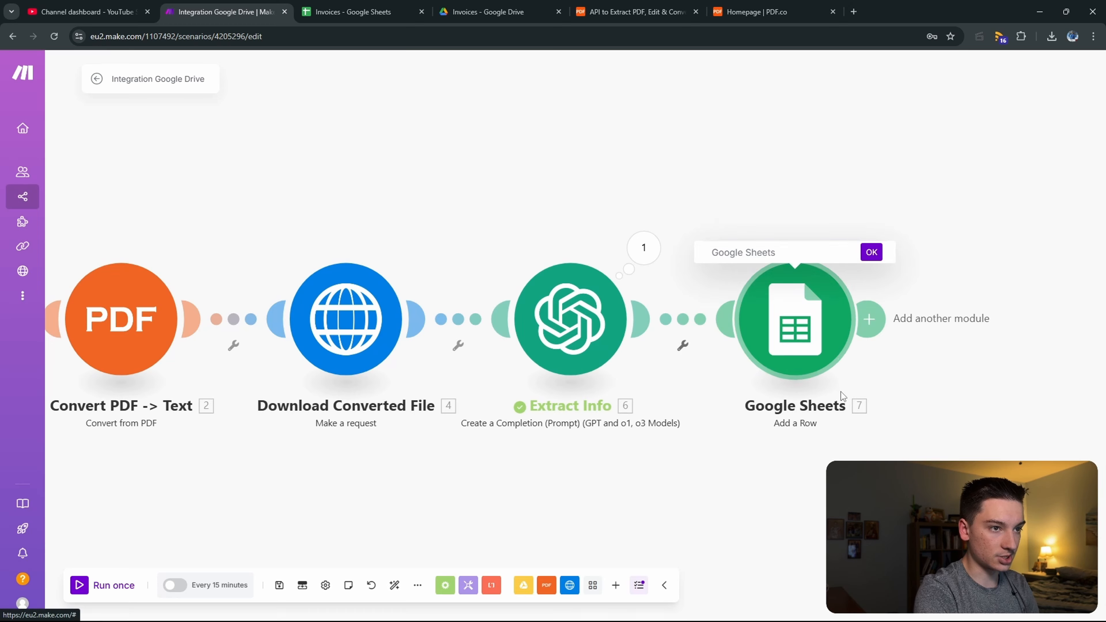
text(Add to )
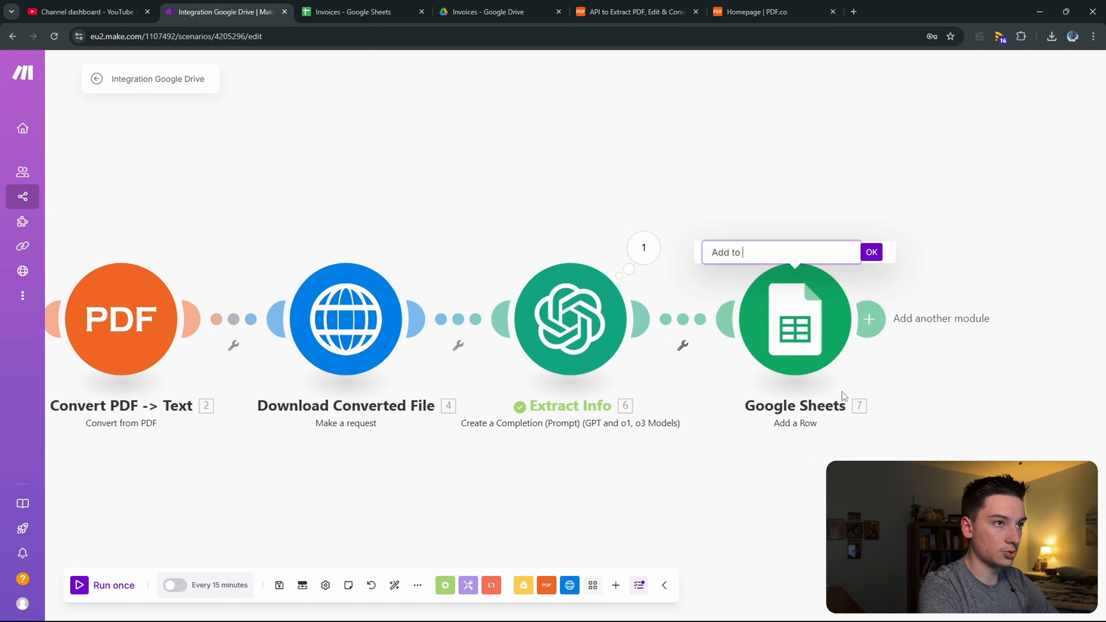
text(Invoice Sh)
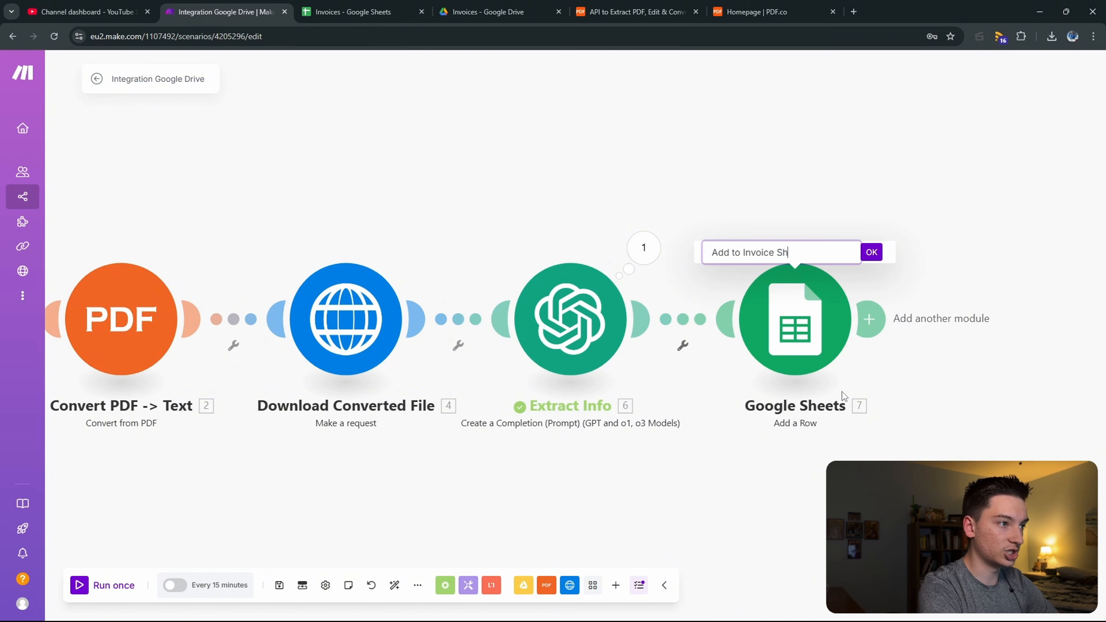
text(eet)
key(Return)
drag(269, 481, 492, 451)
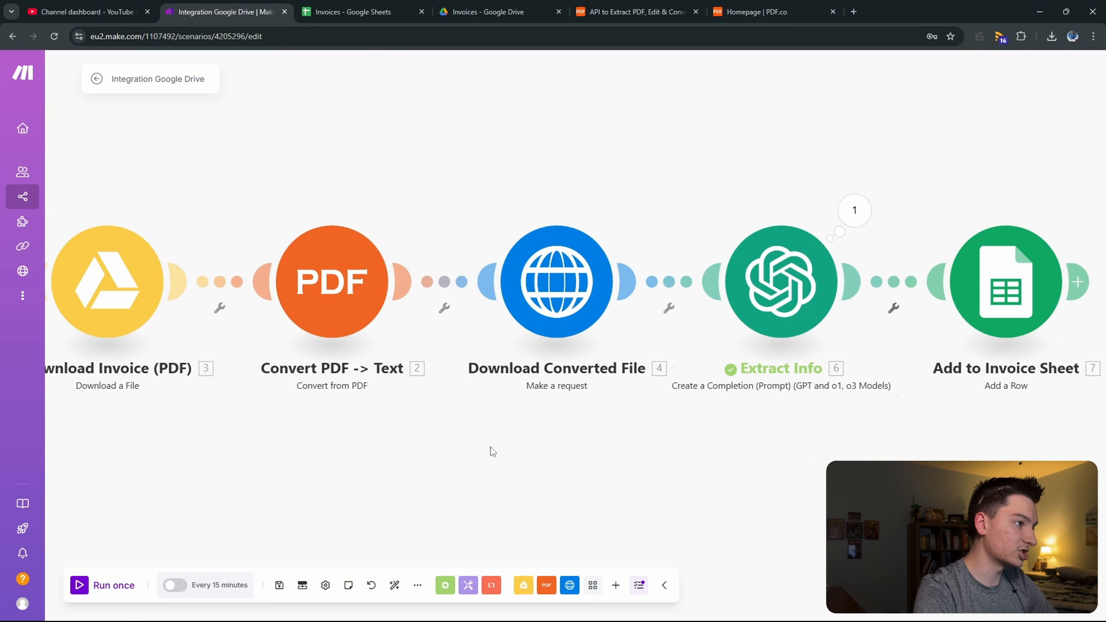
scroll(492, 452, down, 4)
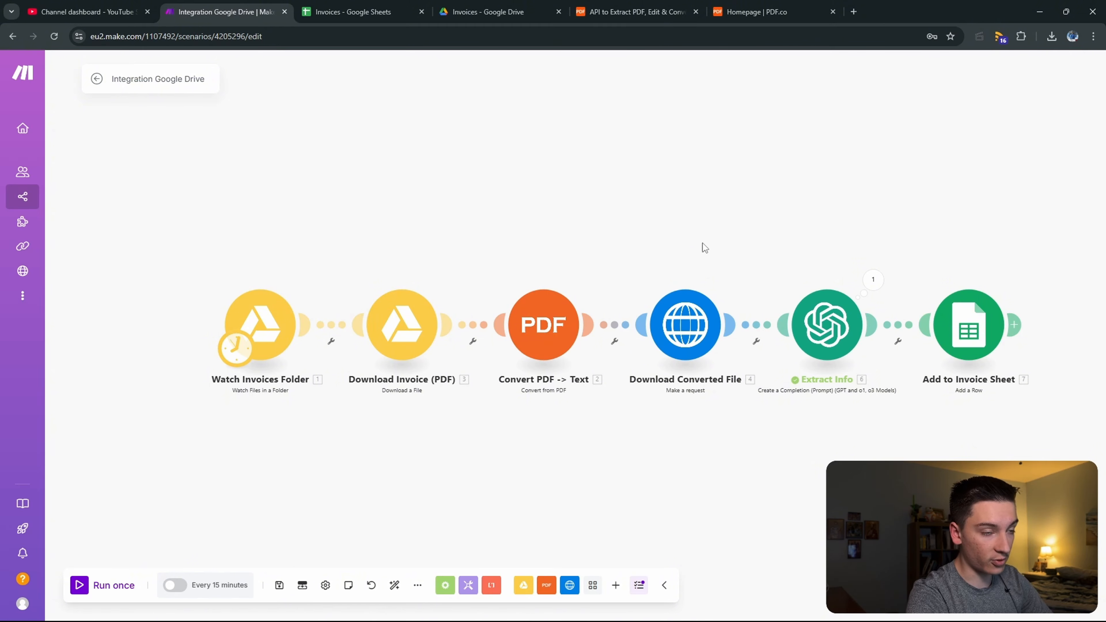
Step: Set the Watch Invoices Folder trigger to start manually from Invoice - 0004.pdf and run the scenario once
click(383, 4)
click(204, 5)
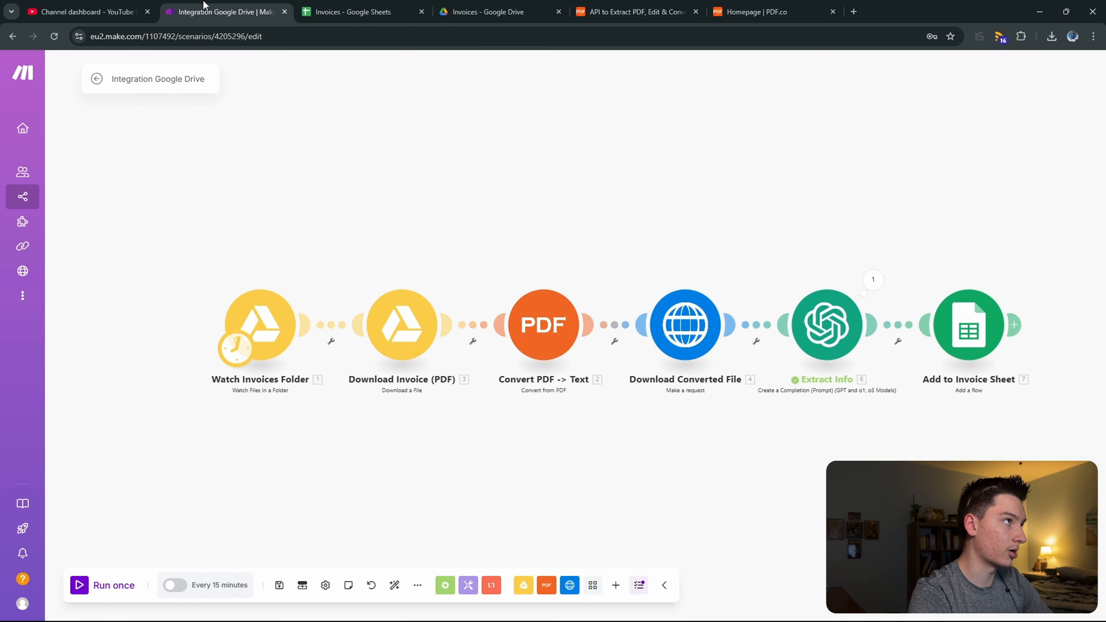
right_click(281, 333)
click(327, 376)
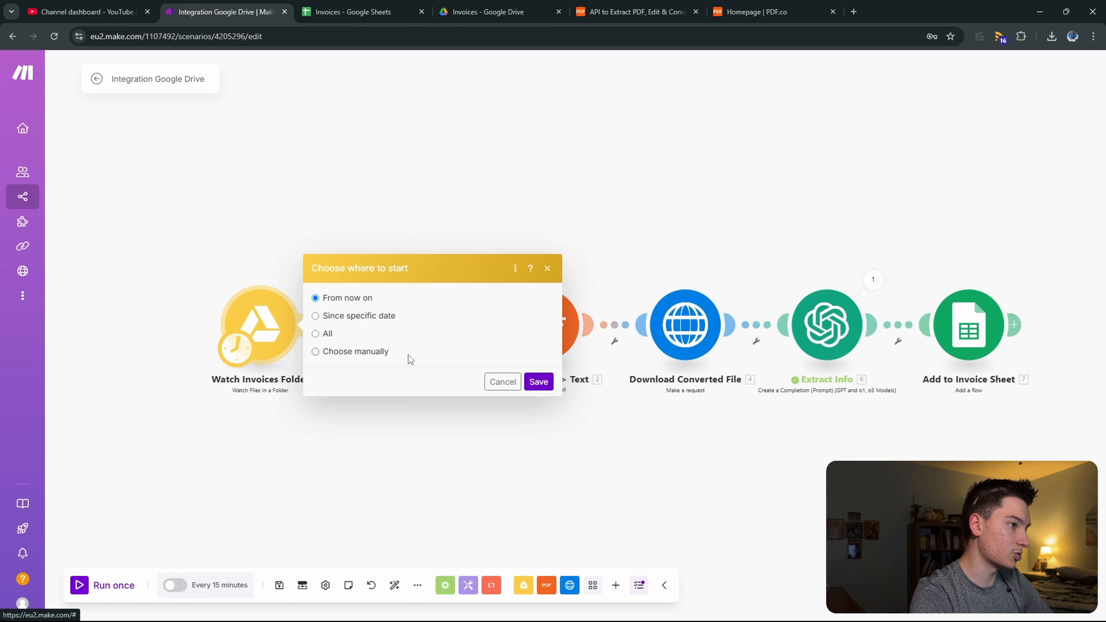
click(351, 349)
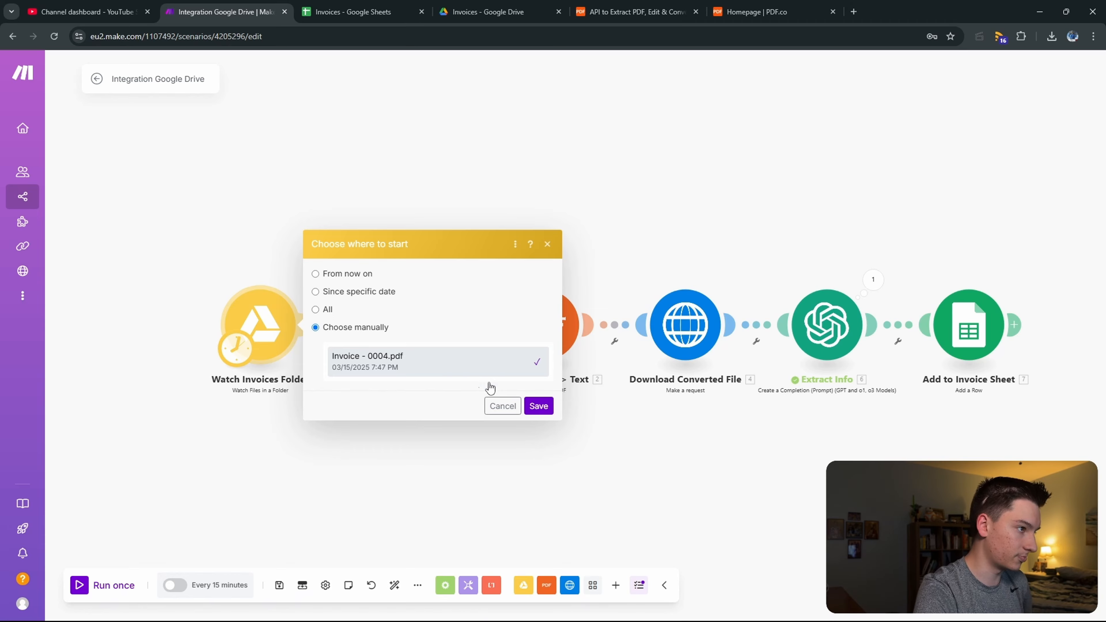
click(539, 406)
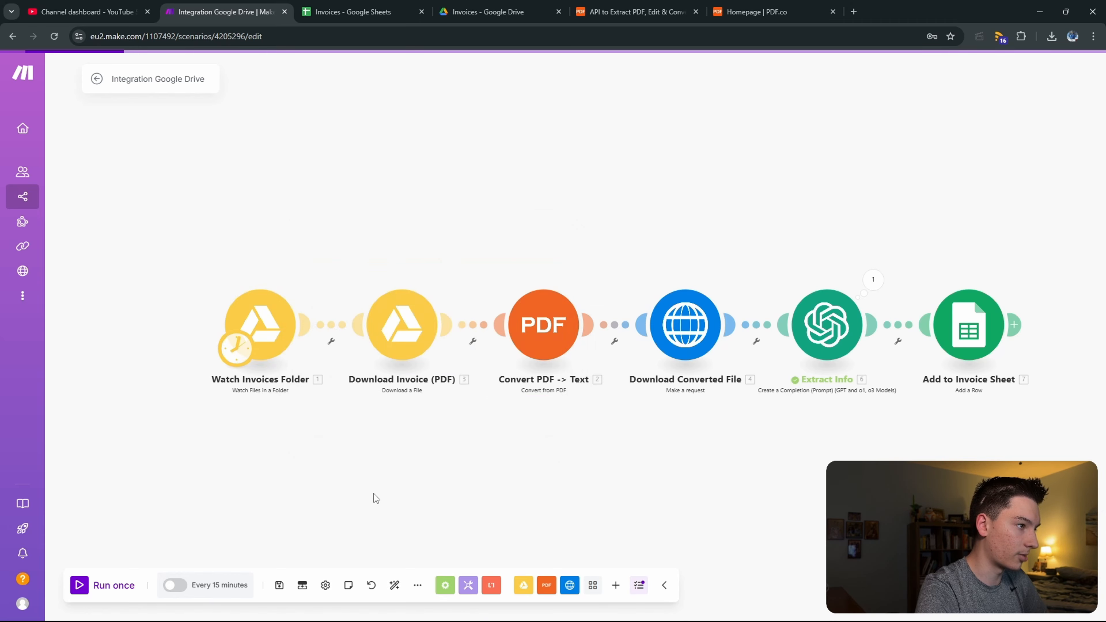
click(100, 581)
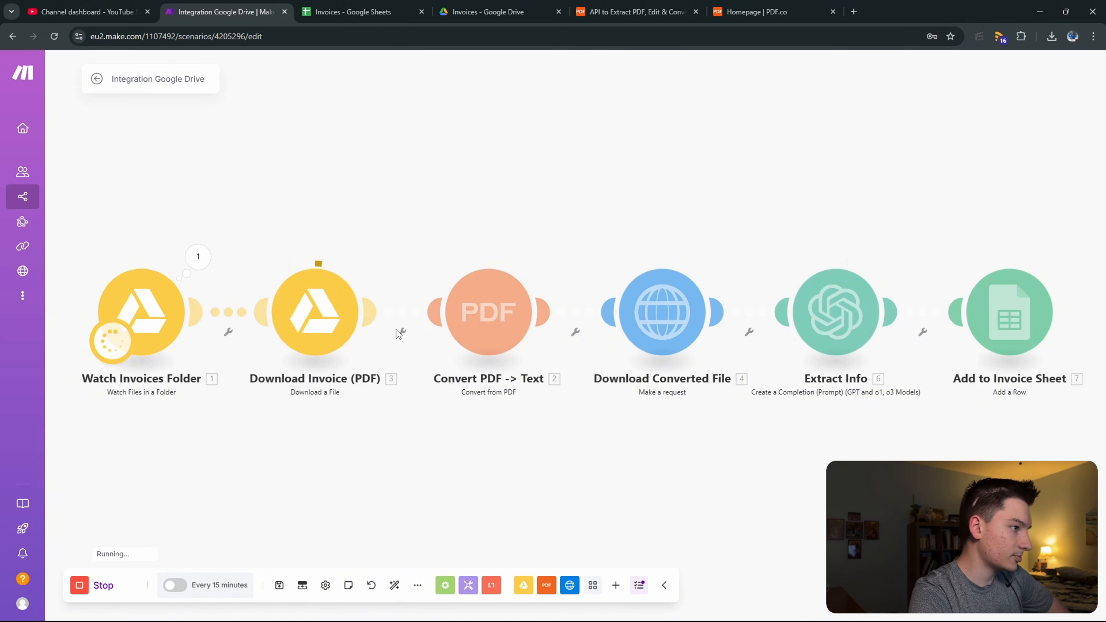
Step: Close the two PDF.co pages and the Google Drive Invoices folder, and return to the running scenario
click(616, 5)
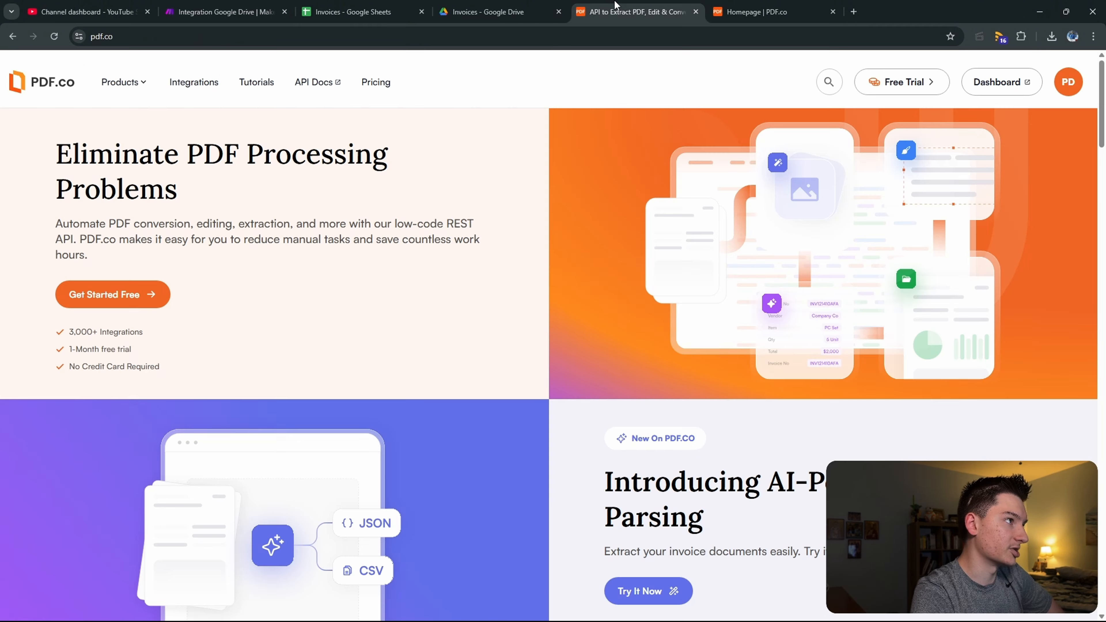
click(695, 11)
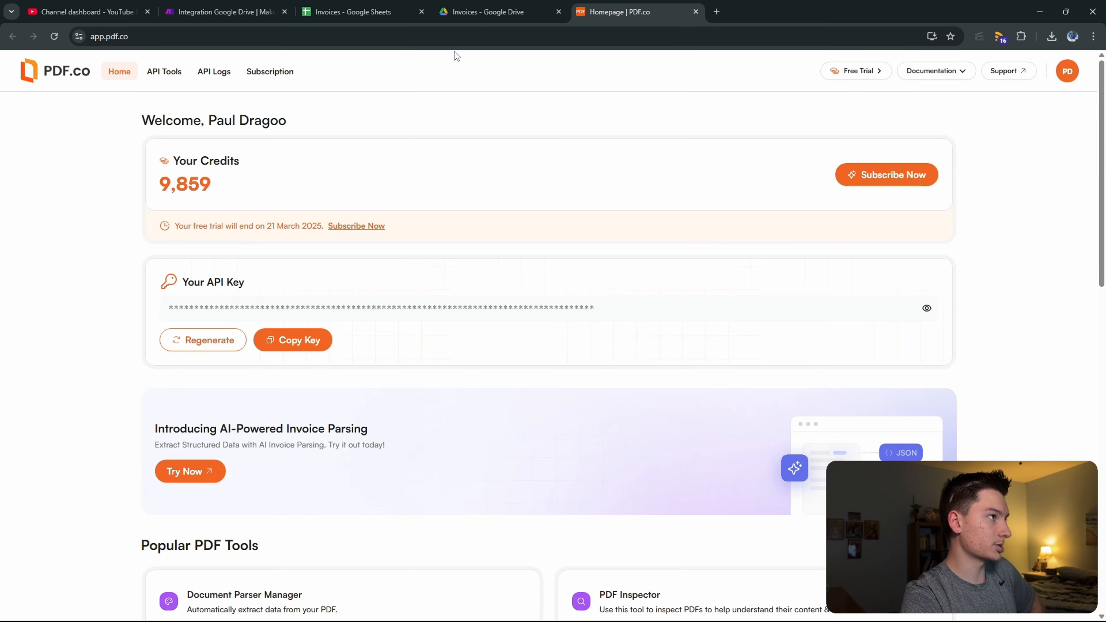
click(535, 6)
click(243, 224)
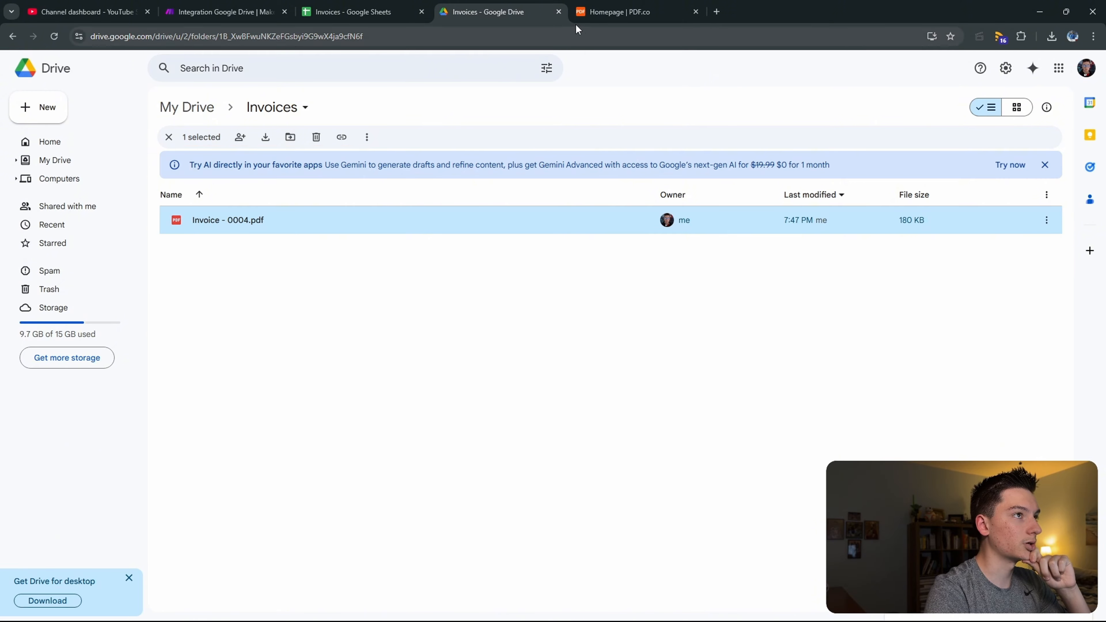
click(558, 12)
click(558, 11)
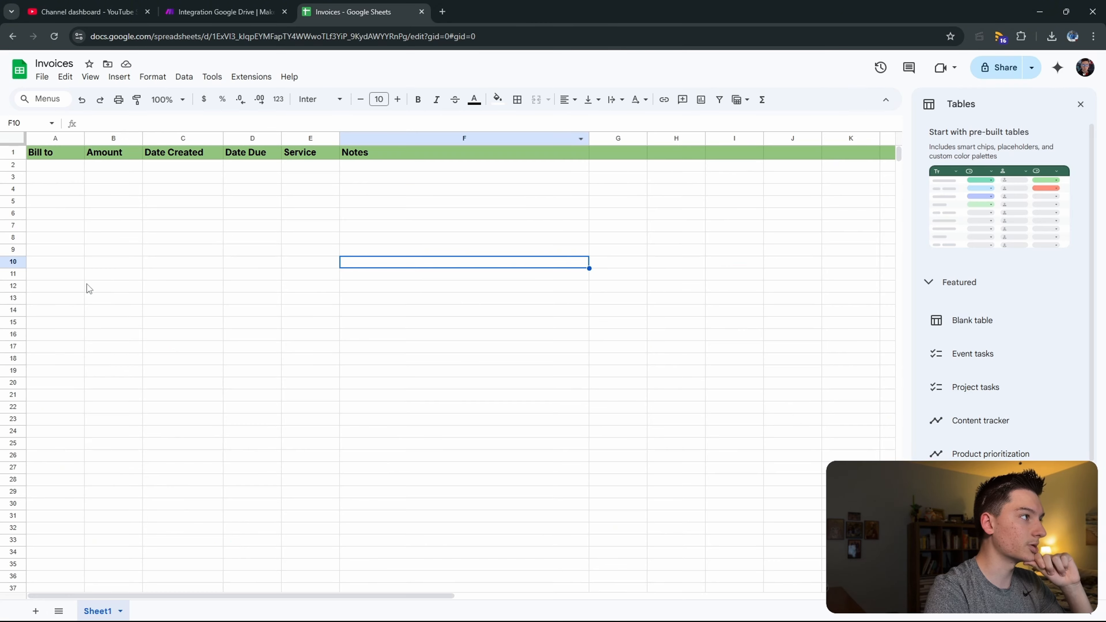
drag(88, 288, 220, 274)
click(225, 6)
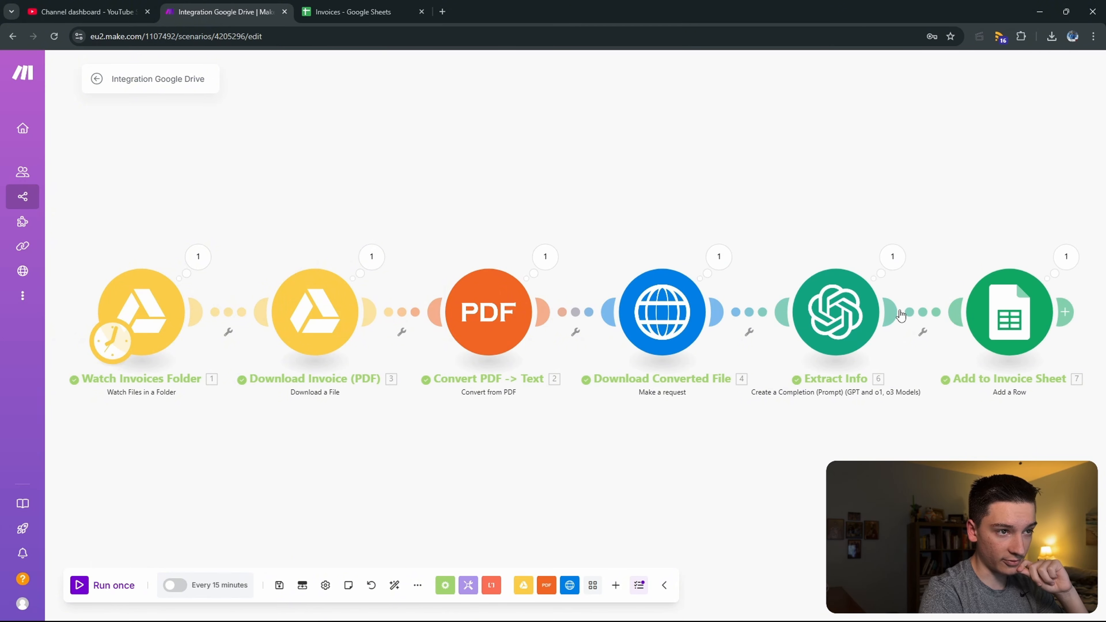
Step: In the Invoices sheet, resize the Bill to, Date Due, Service and Notes columns to fit the contents of the new row
click(365, 12)
click(83, 203)
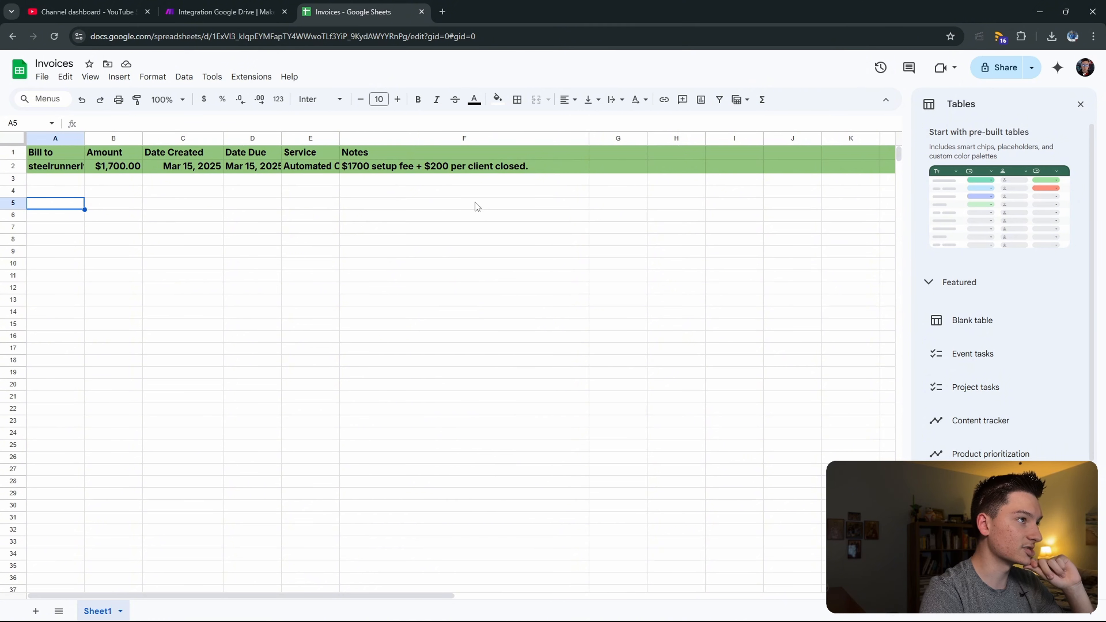
double_click(340, 138)
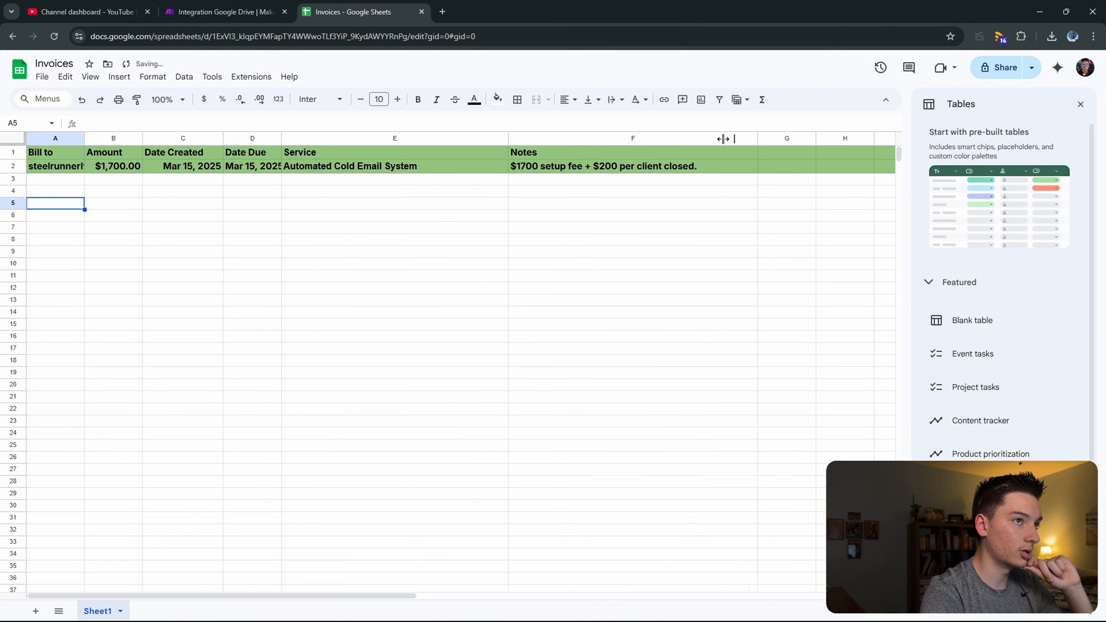
double_click(723, 138)
drag(508, 138, 457, 138)
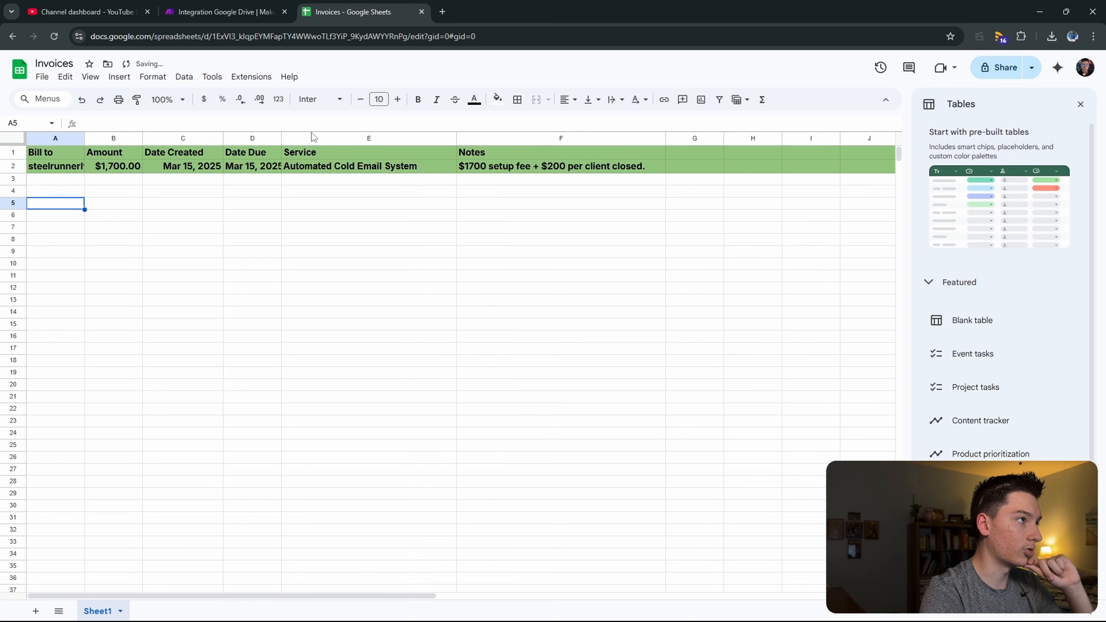
double_click(281, 138)
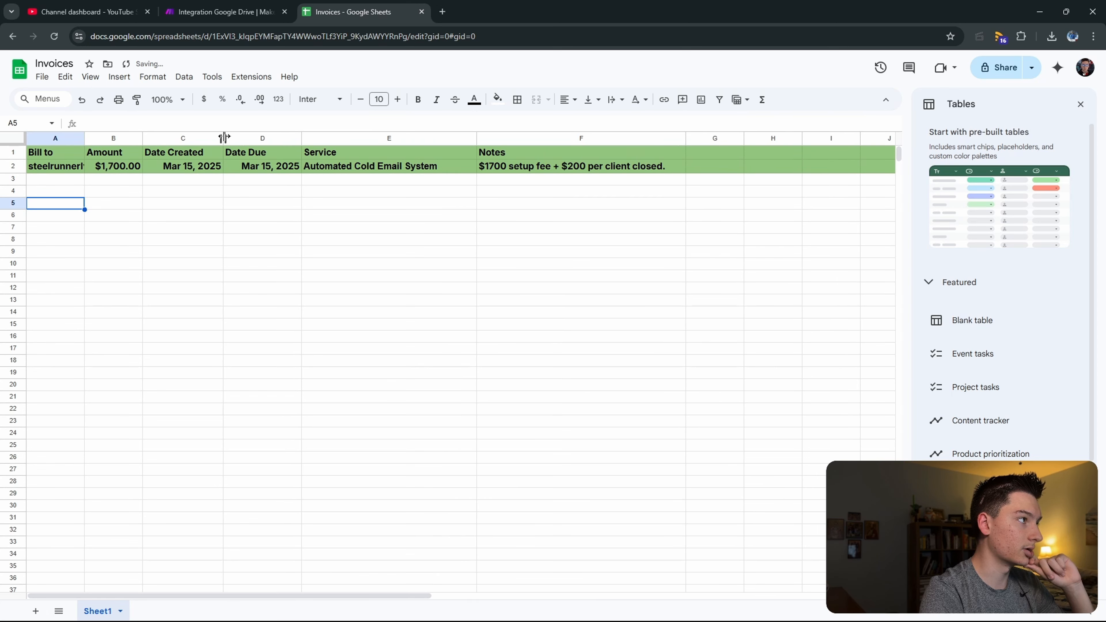
drag(83, 136, 162, 138)
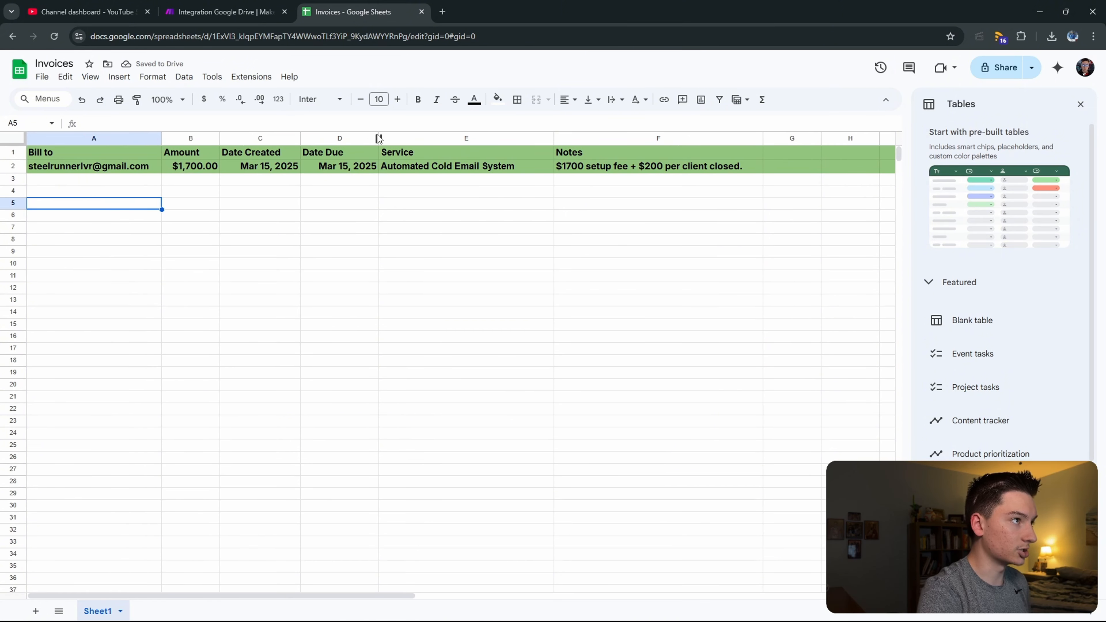
drag(377, 137, 399, 138)
Step: Back in the Make scenario, set the Watch Invoices Folder trigger to start from now on
click(265, 8)
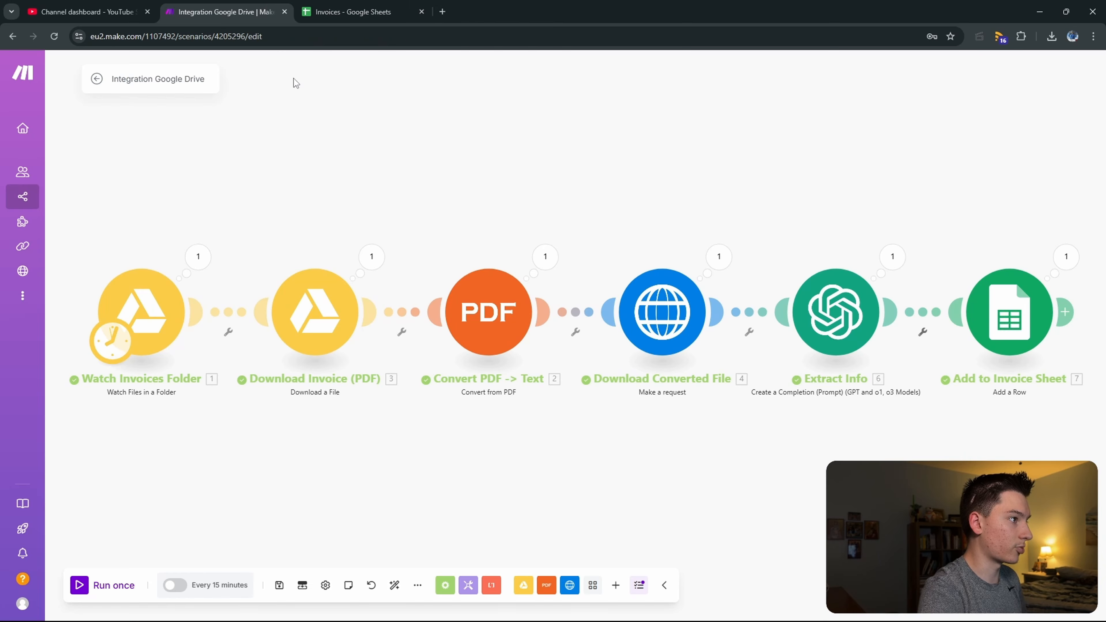
click(145, 286)
right_click(144, 308)
click(170, 361)
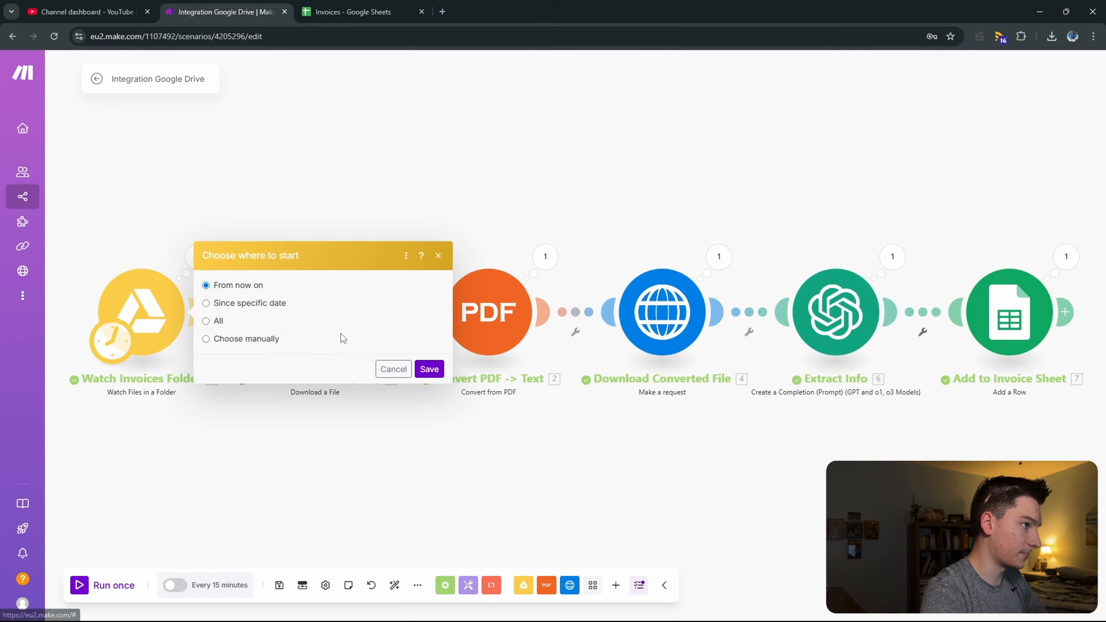
click(429, 369)
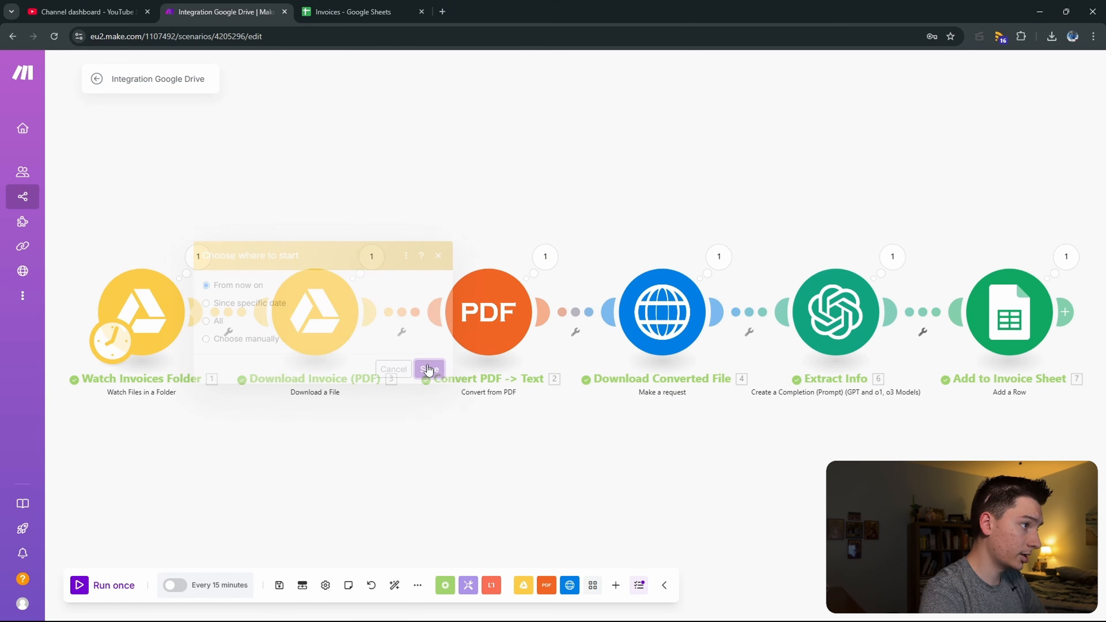
Step: Turn on the scenario's schedule and review its run frequency options and minutes interval
click(174, 585)
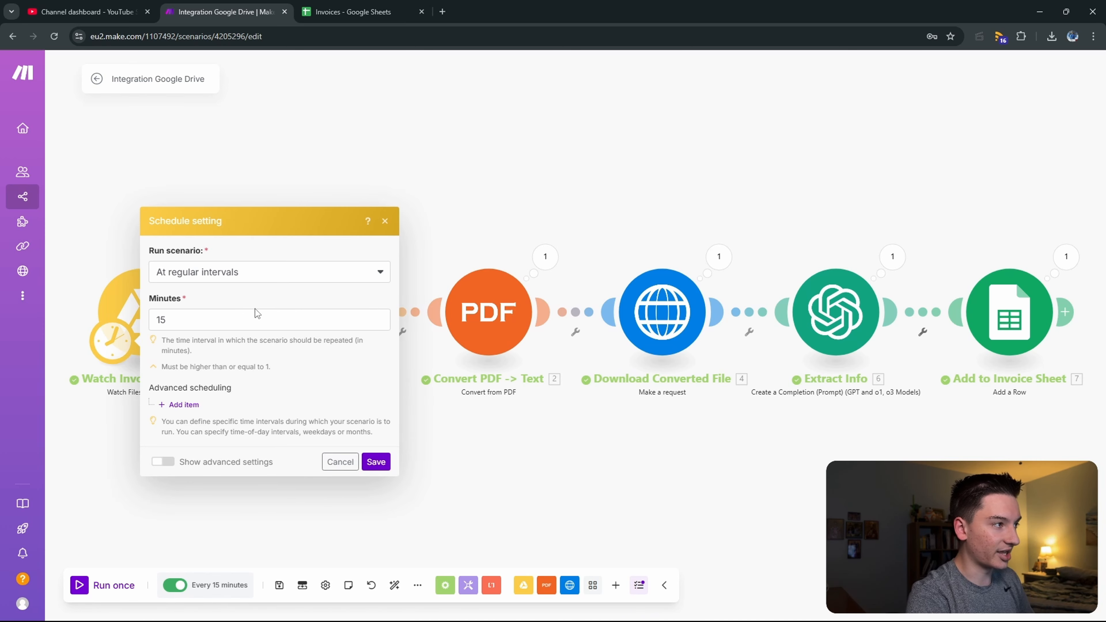
click(222, 275)
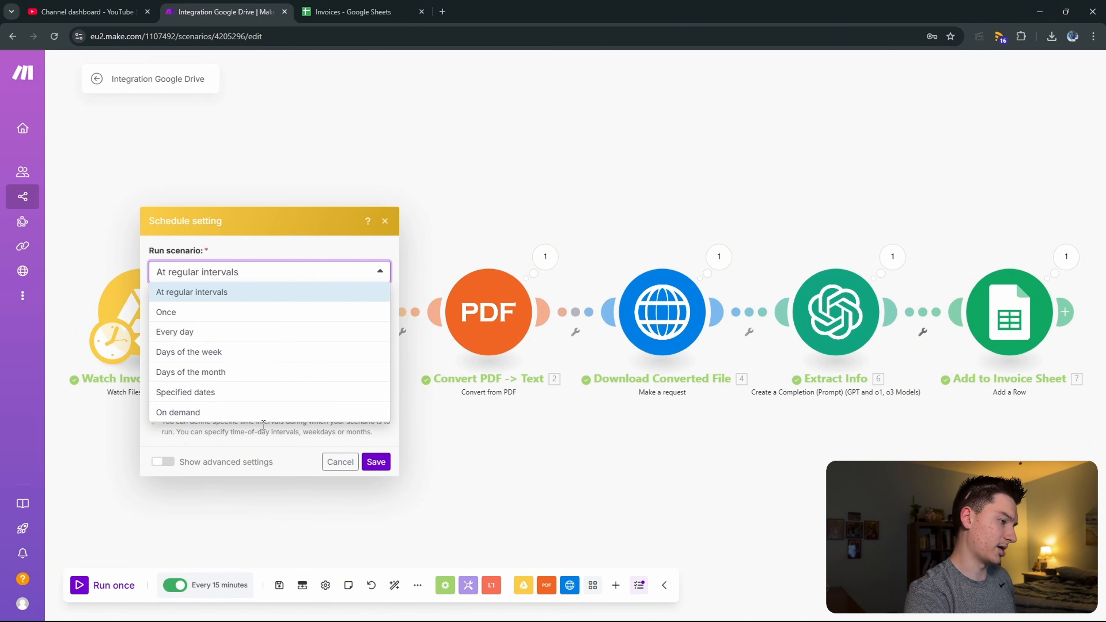
drag(262, 425, 267, 407)
click(253, 365)
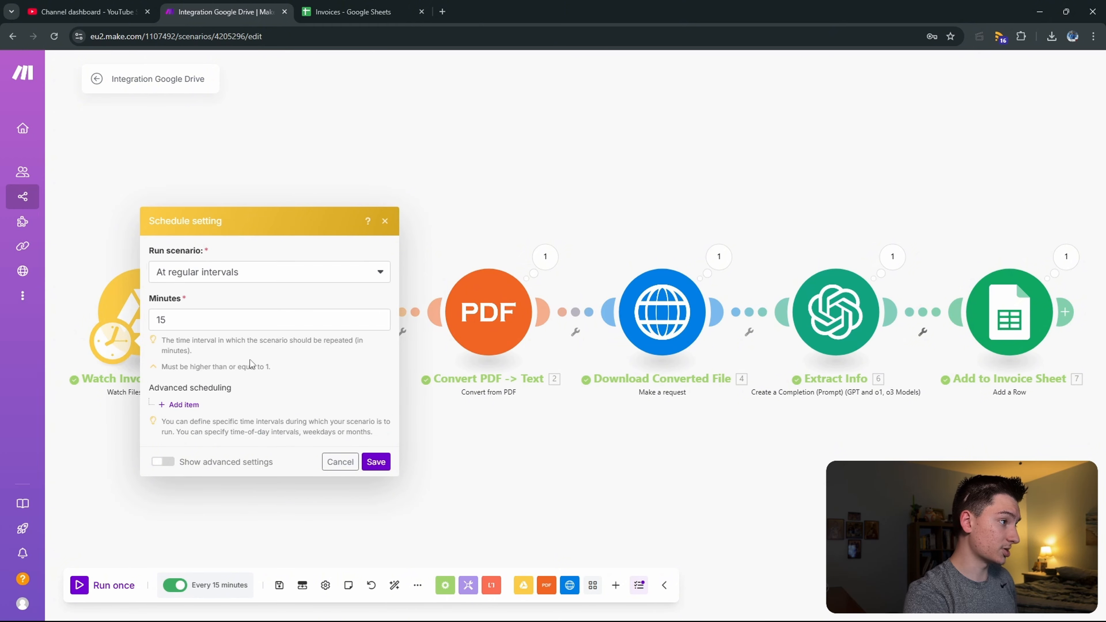
double_click(166, 322)
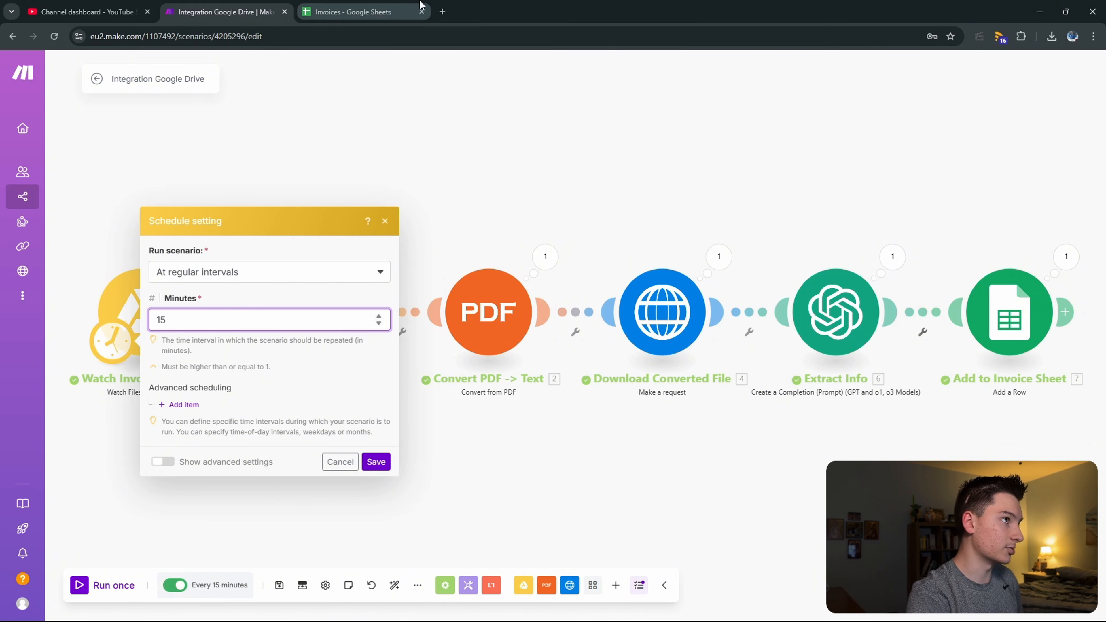
Step: Open the Invoices folder in Google Drive under the account that owns it and delete Invoice - 0004.pdf
click(442, 11)
click(1085, 89)
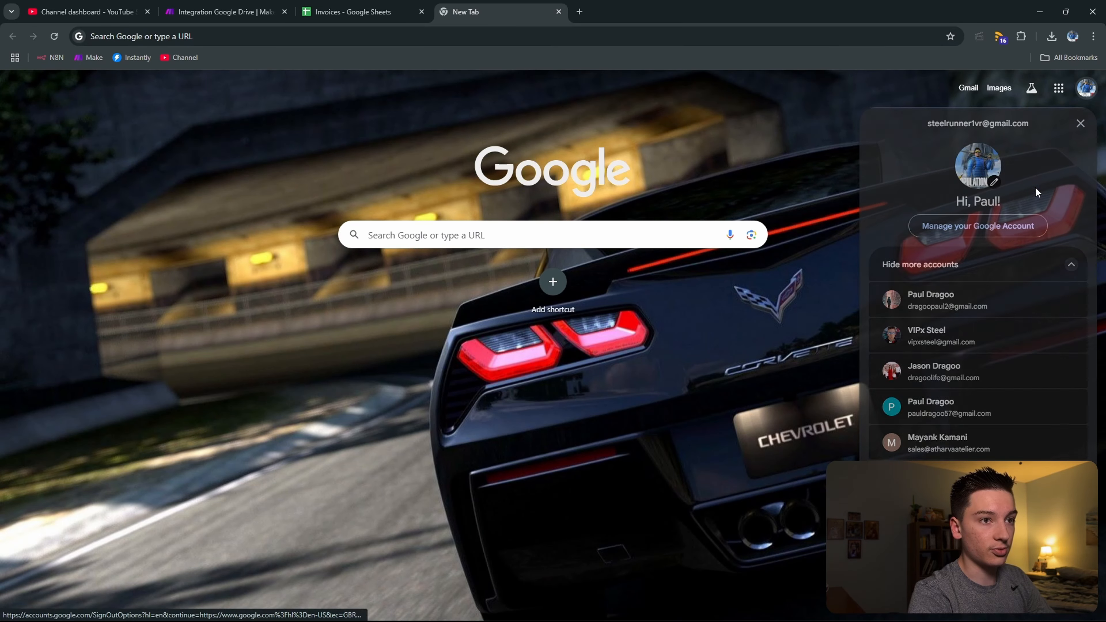
click(958, 334)
click(1057, 67)
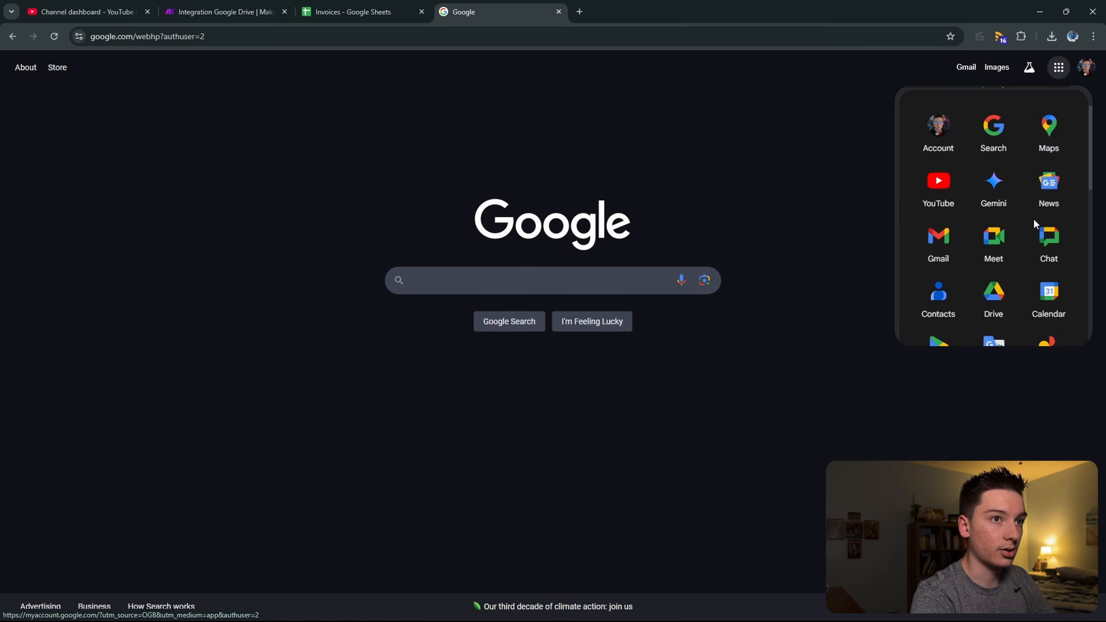
scroll(1035, 222, down, 2)
click(1002, 180)
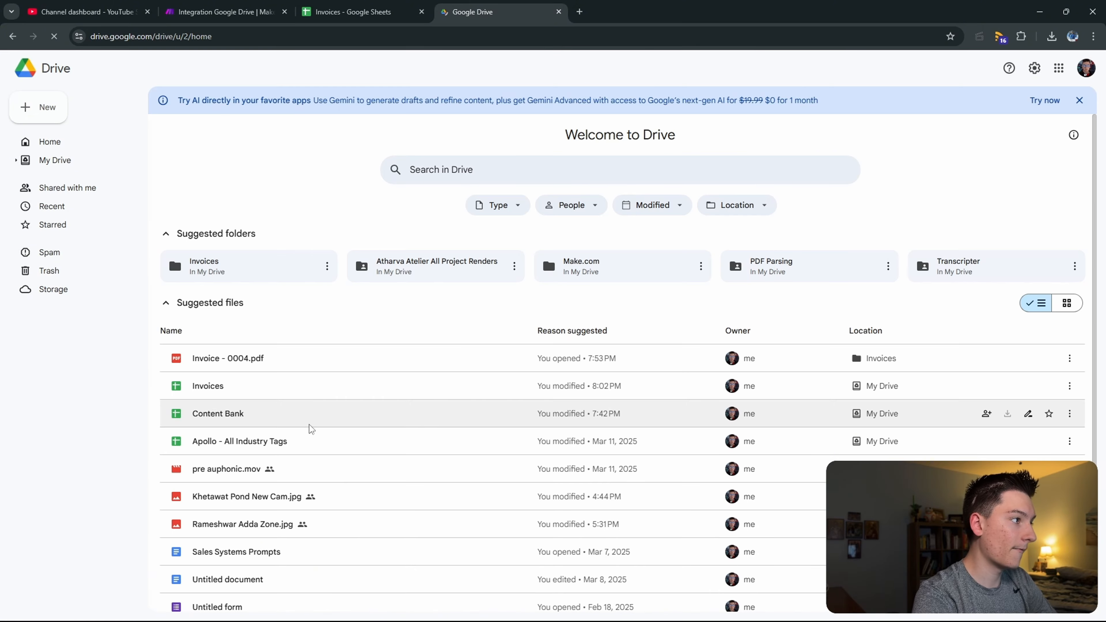
click(279, 276)
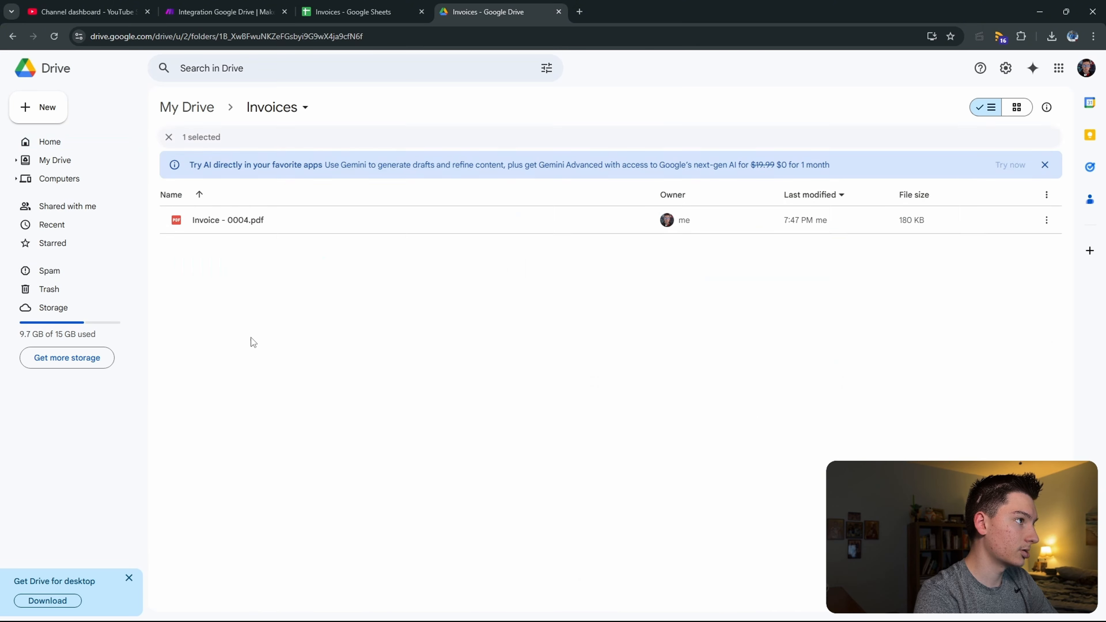
click(293, 209)
key(Delete)
Step: Save the Make schedule at regular intervals of 15 minutes and run the scenario once
click(273, 6)
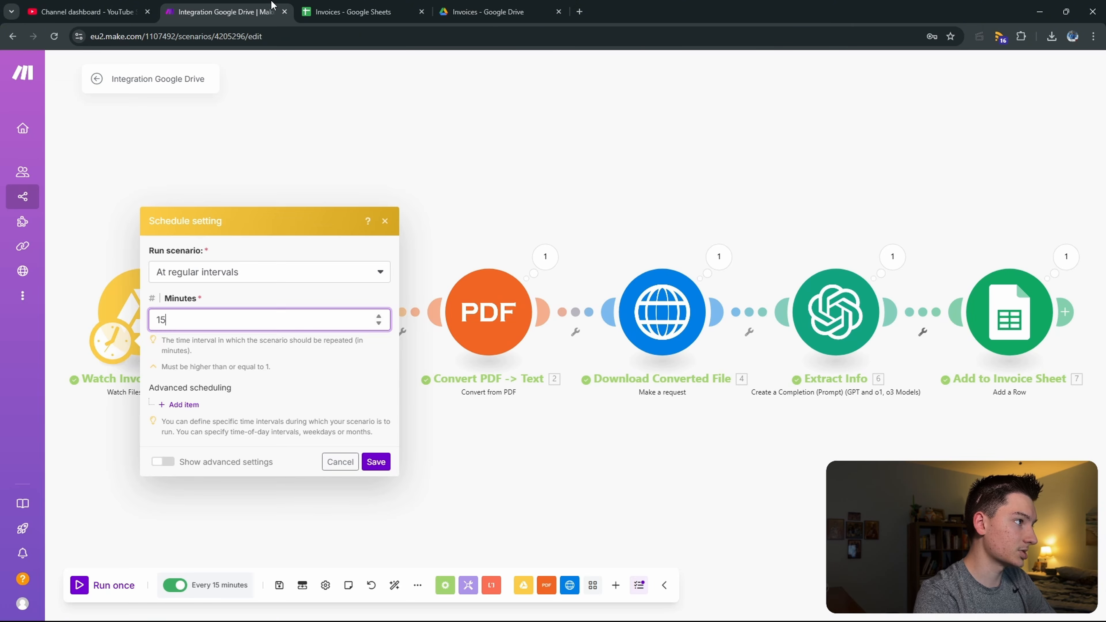
click(377, 465)
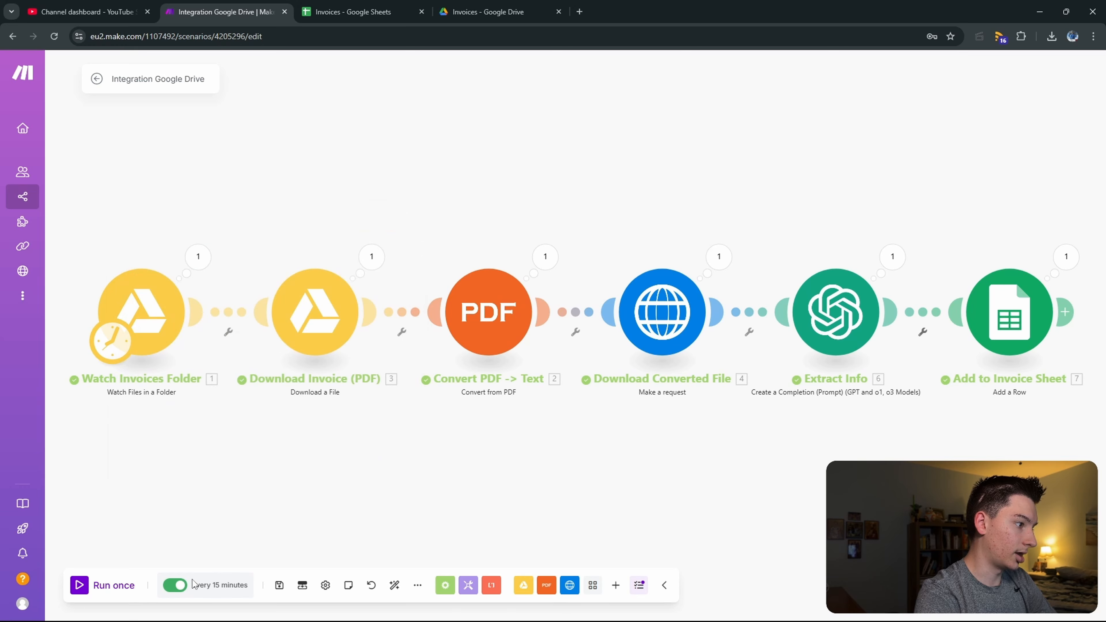
click(90, 585)
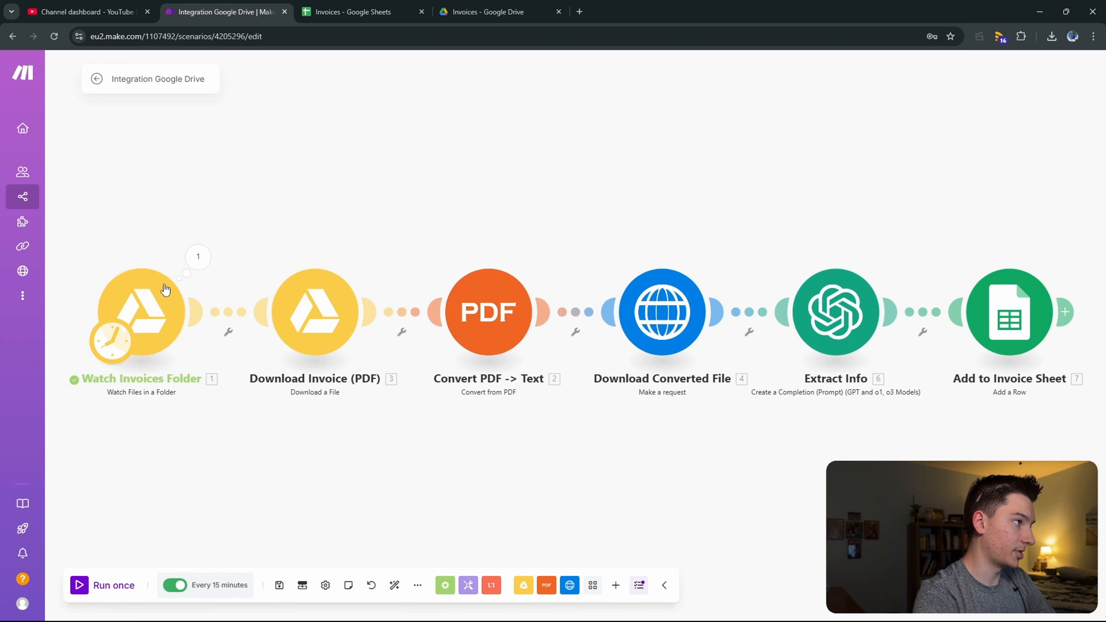
Step: Inspect the output of the Watch Invoices Folder trigger from the latest run
click(197, 257)
click(256, 475)
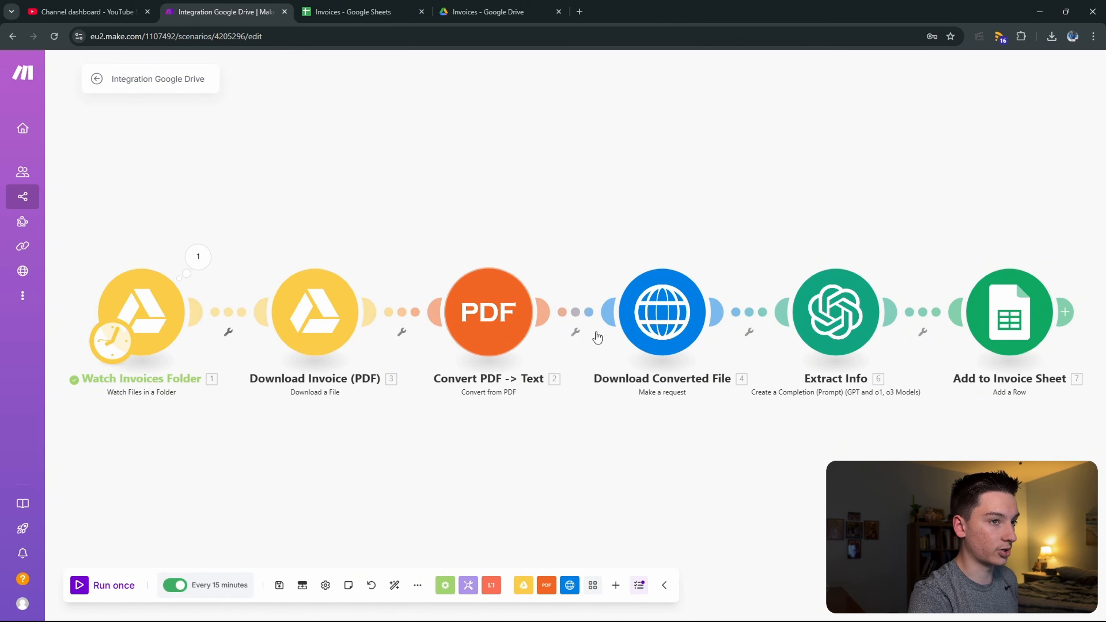
Step: Review which Google Drive file and folder actions could follow Add to Invoice Sheet, without adding a module
click(1065, 312)
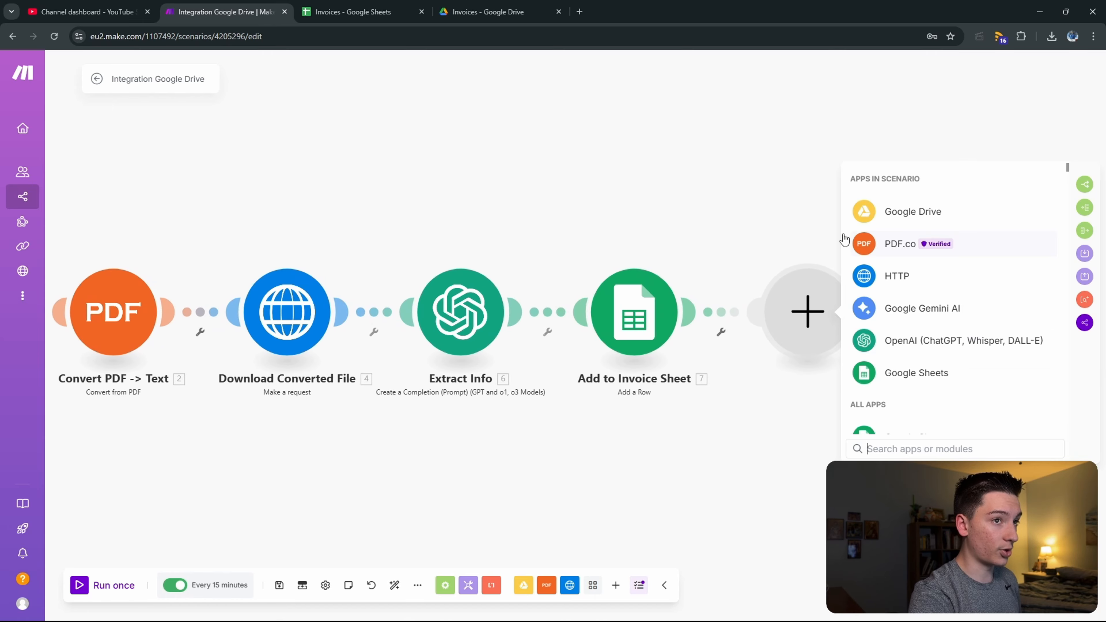
click(911, 221)
scroll(971, 422, down, 5)
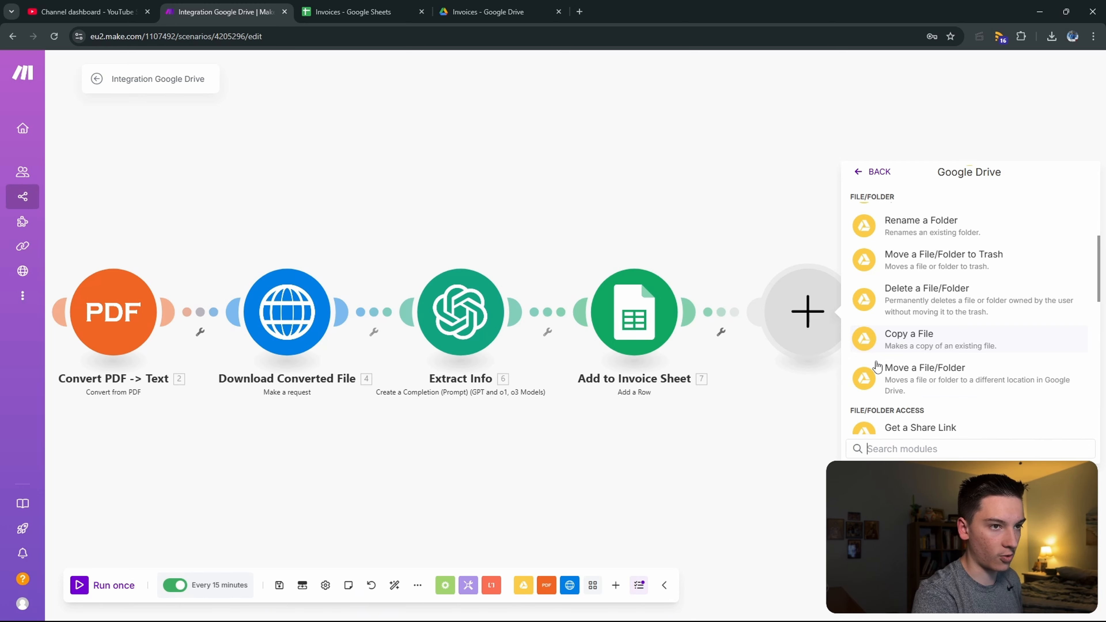
scroll(875, 379, down, 3)
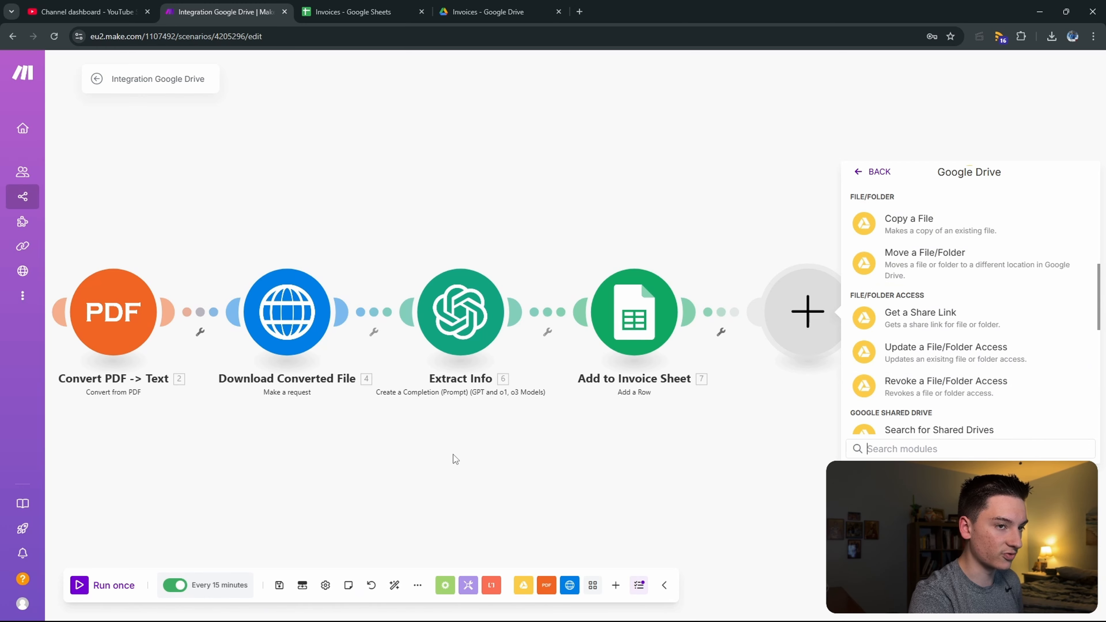
drag(454, 455, 653, 478)
drag(274, 544, 611, 541)
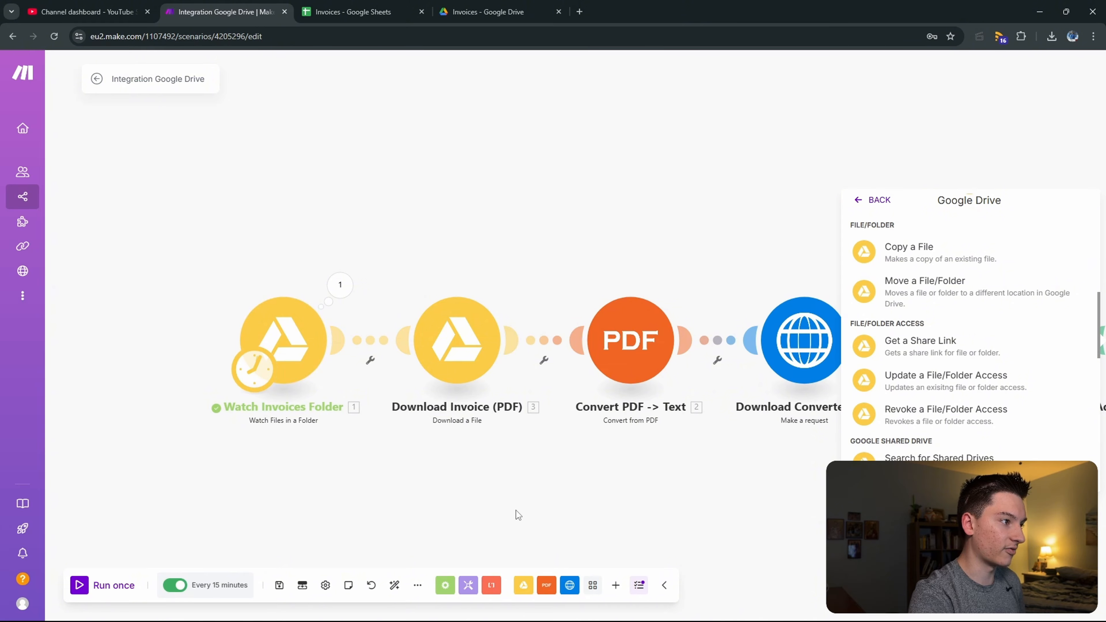
click(516, 510)
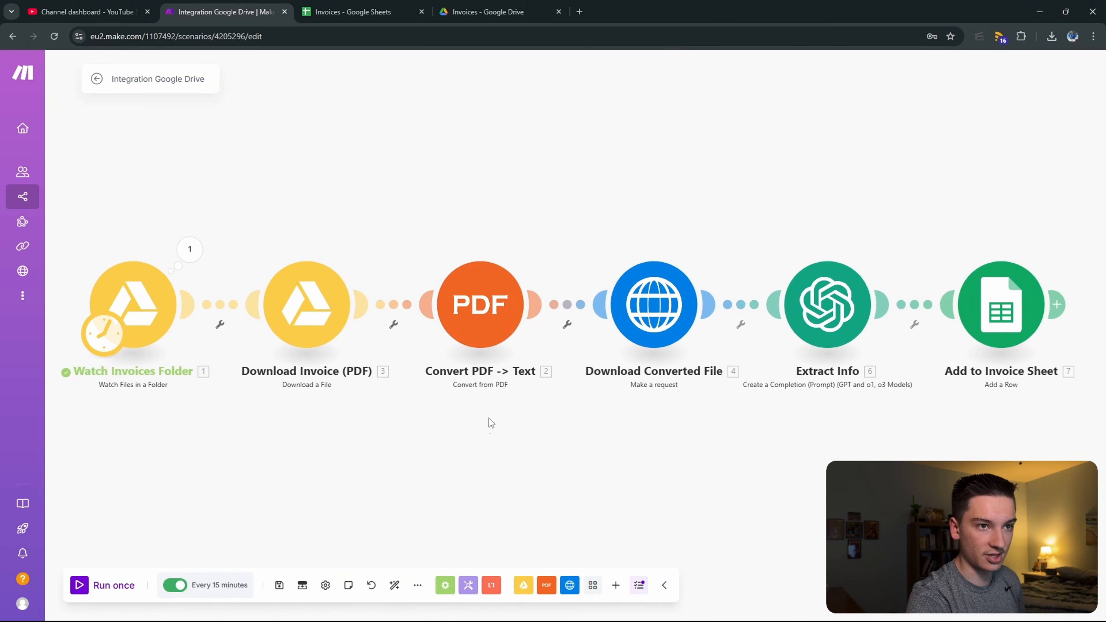